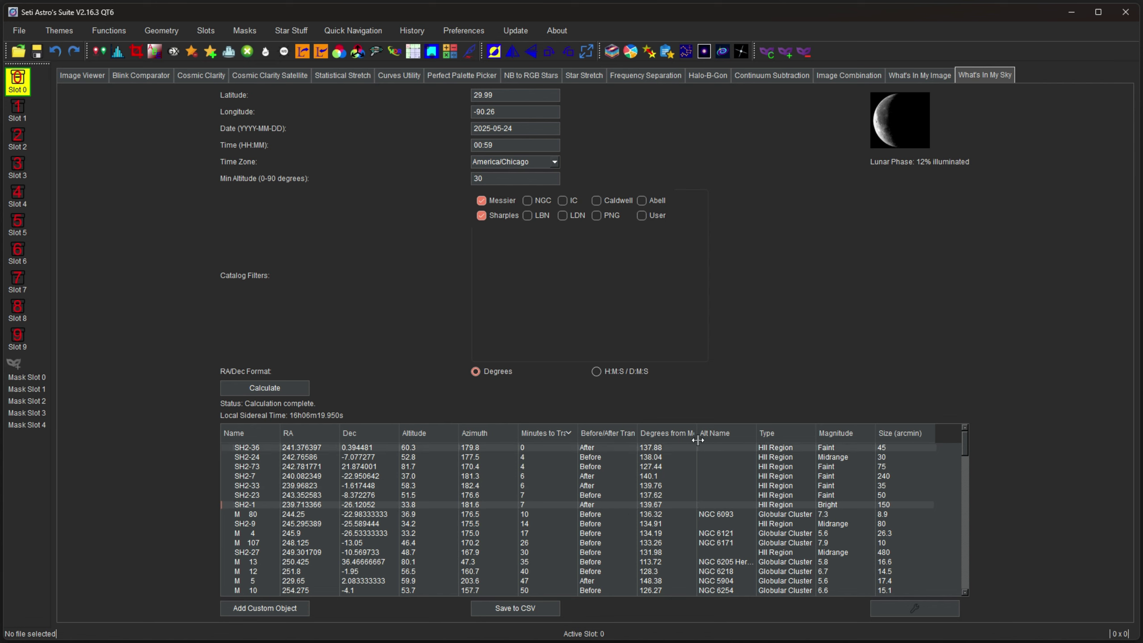
# - Narrow the Degrees from Moon column and adjust the Alt Name column's width in the results table
pyautogui.moveTo(697, 432)
pyautogui.mouseDown()
pyautogui.moveTo(722, 432)
pyautogui.moveTo(687, 432)
pyautogui.mouseUp()
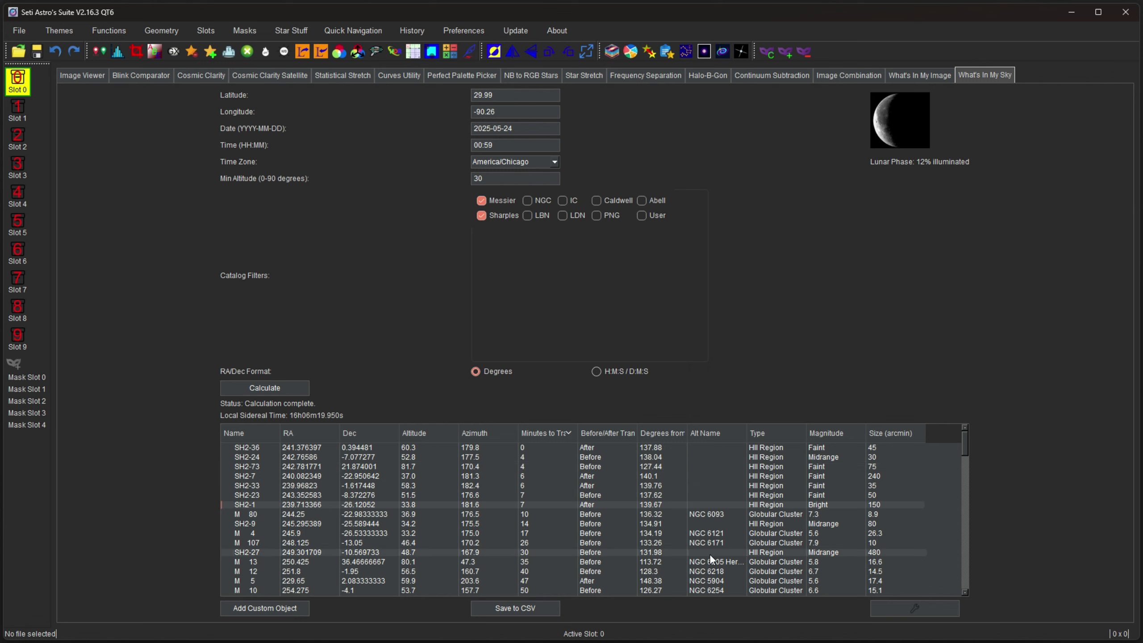
pyautogui.scroll(-1, 709, 554)
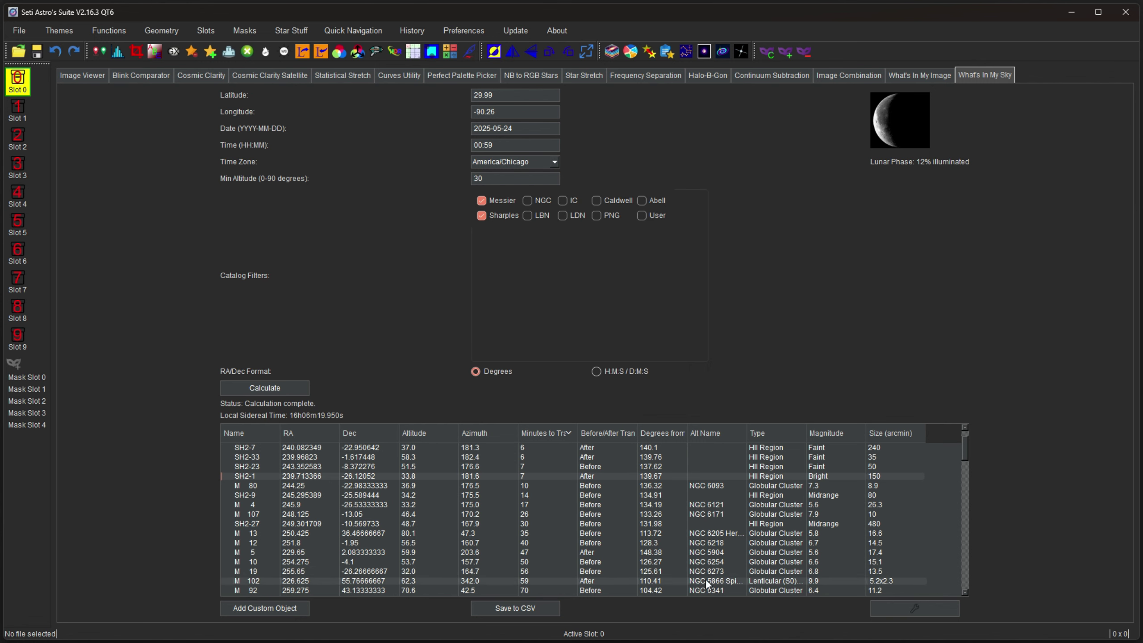
pyautogui.moveTo(747, 432); pyautogui.dragTo(818, 432)
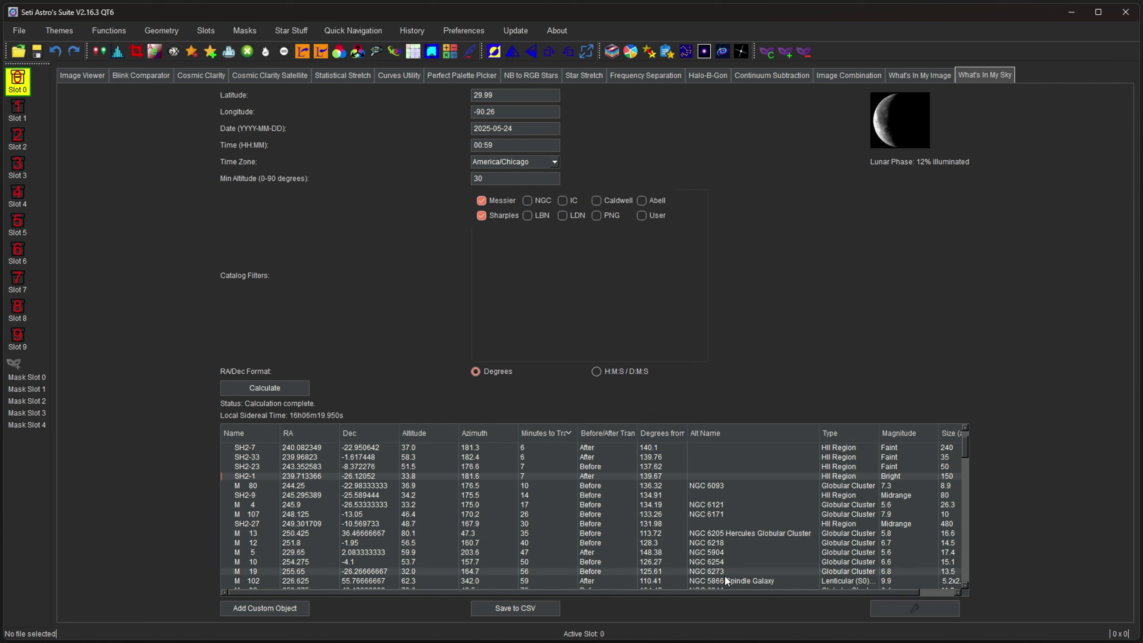
pyautogui.moveTo(818, 430); pyautogui.dragTo(753, 432)
pyautogui.scroll(1, 770, 527)
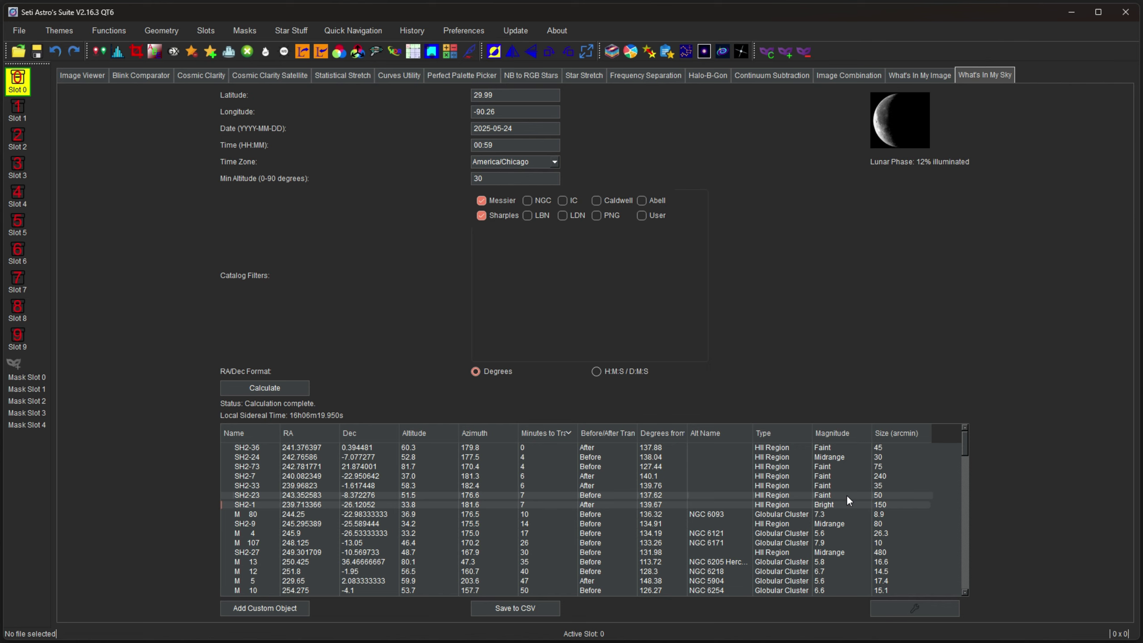
# - Look through the calculated object list, checking the type, magnitude and size columns
pyautogui.scroll(-2, 838, 518)
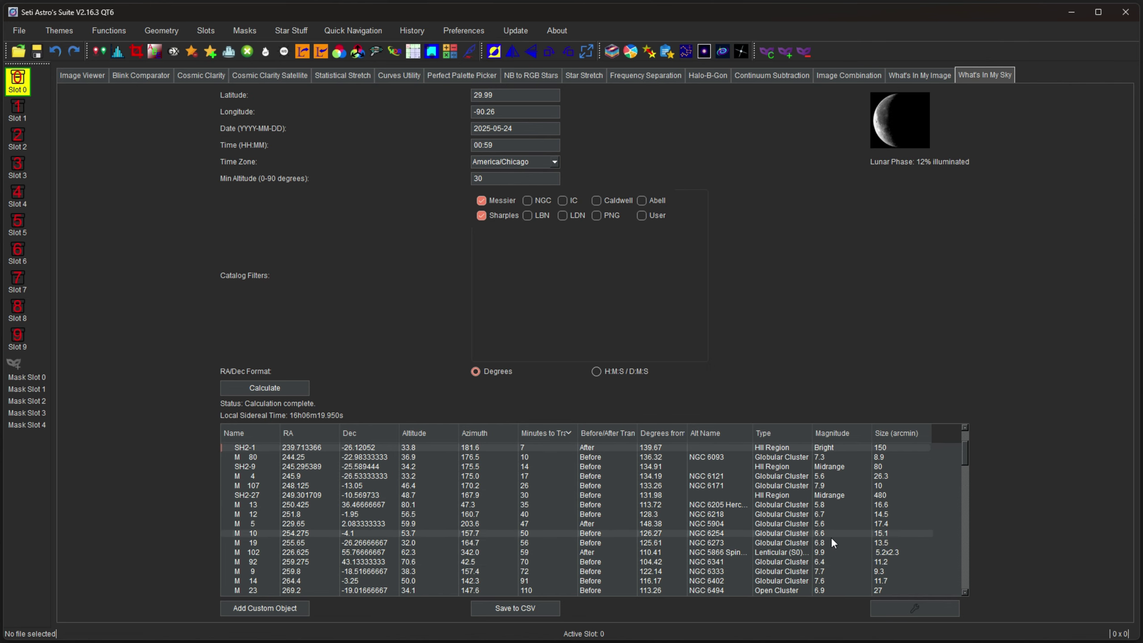
pyautogui.scroll(-6, 833, 543)
pyautogui.scroll(-4, 831, 541)
pyautogui.scroll(12, 830, 538)
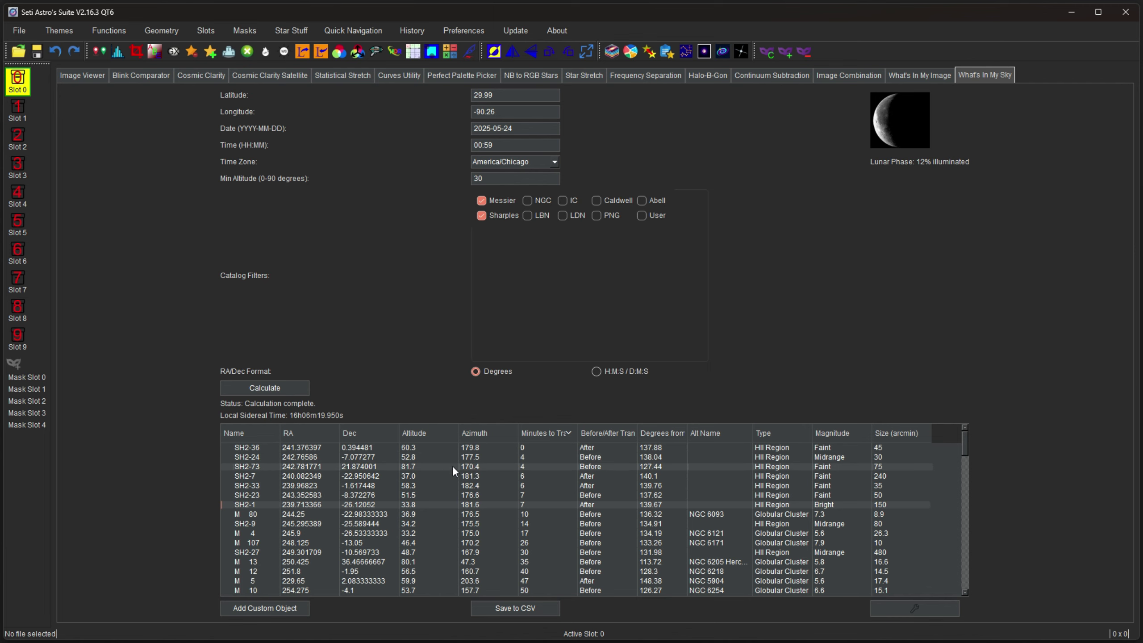
# - Open the AstroBin search for SH2-36 from the object list, browse its images and close the browser
pyautogui.click(275, 444)
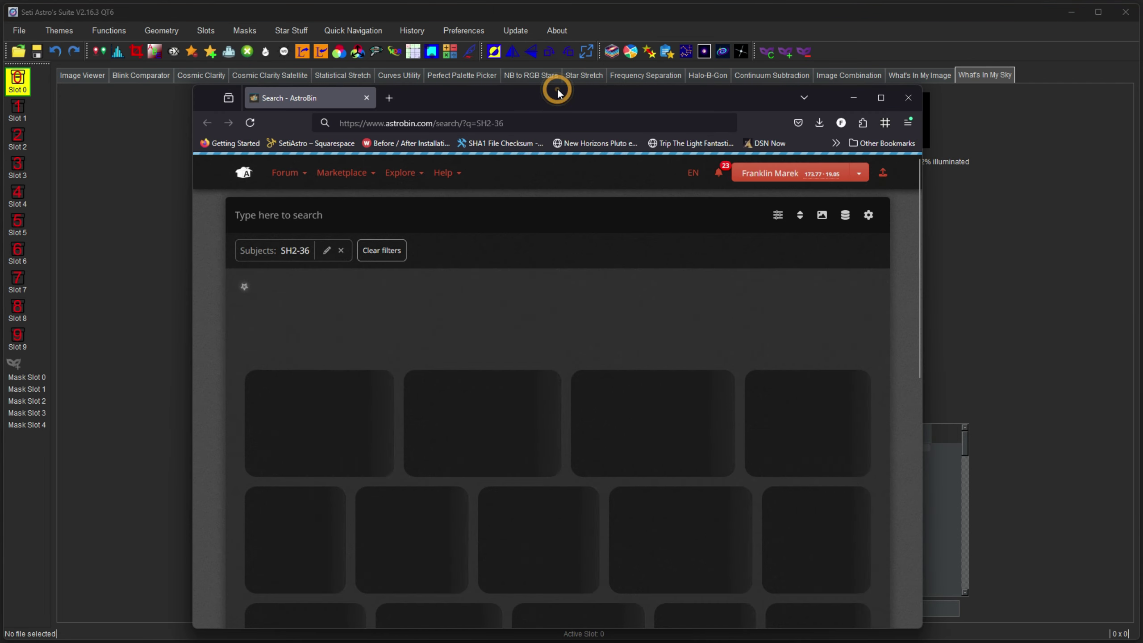
pyautogui.moveTo(557, 90); pyautogui.dragTo(530, 58)
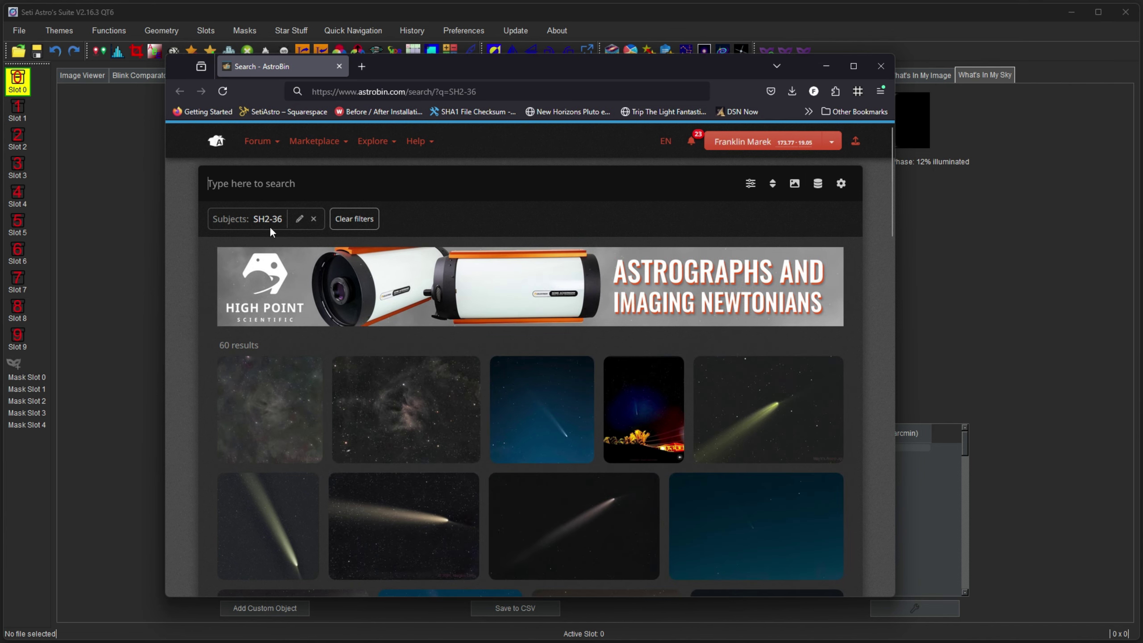
pyautogui.scroll(-5, 466, 450)
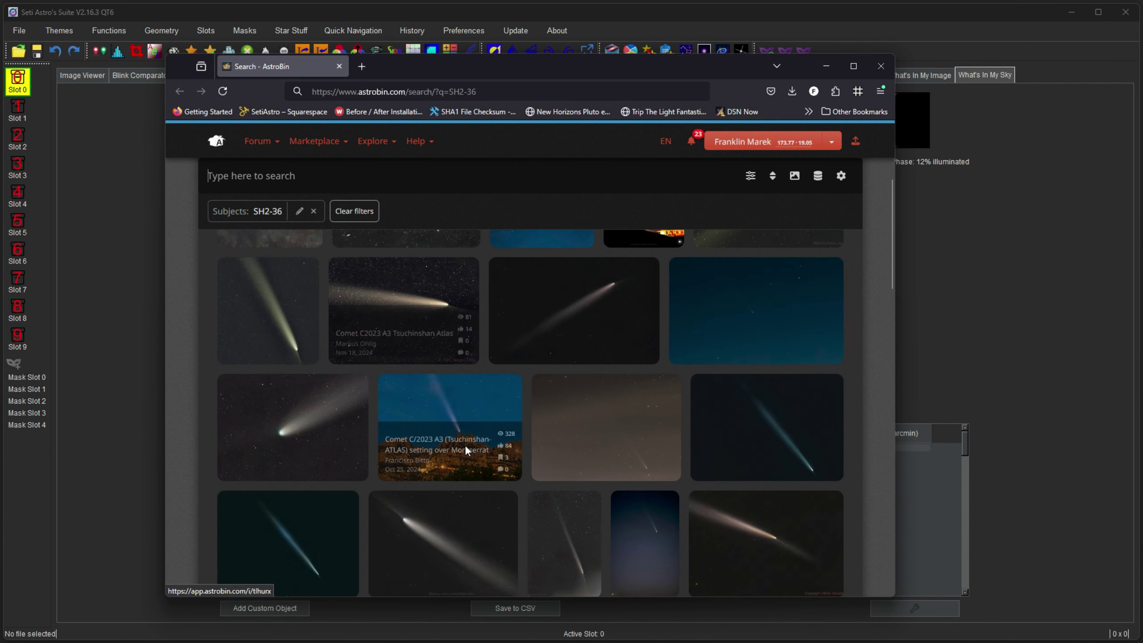
pyautogui.scroll(5, 466, 451)
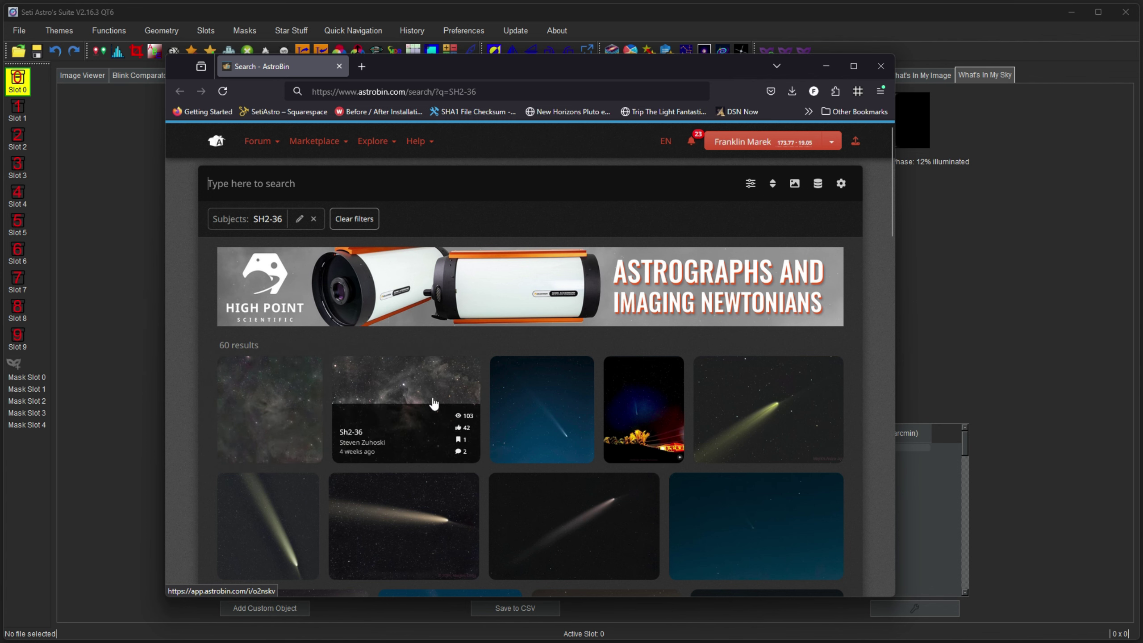
pyautogui.scroll(-10, 464, 479)
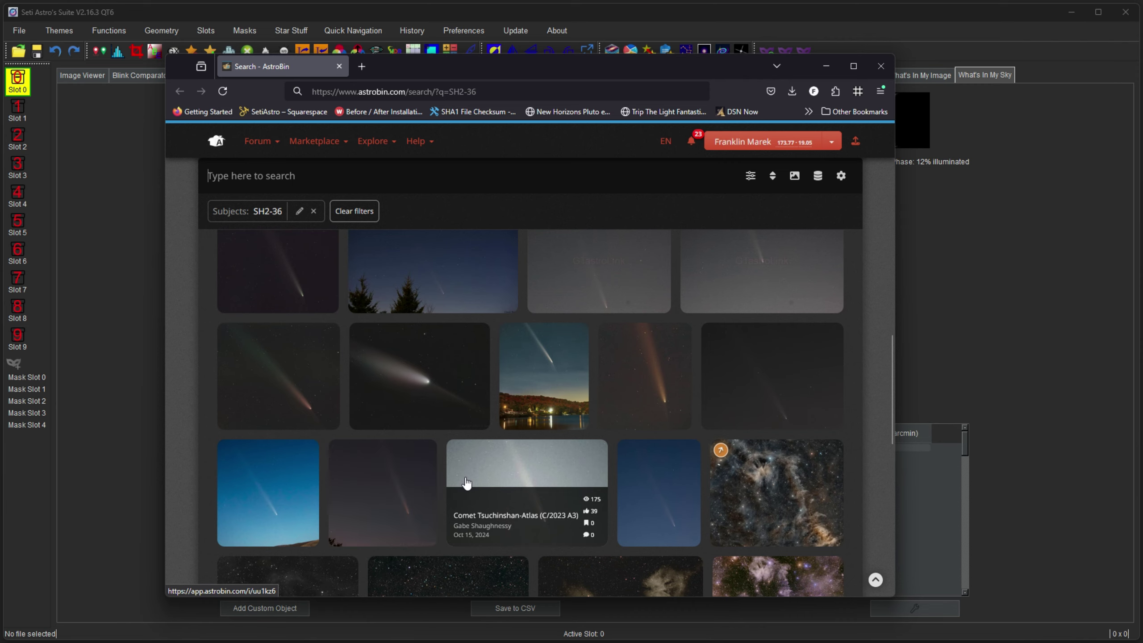
pyautogui.scroll(-2, 466, 482)
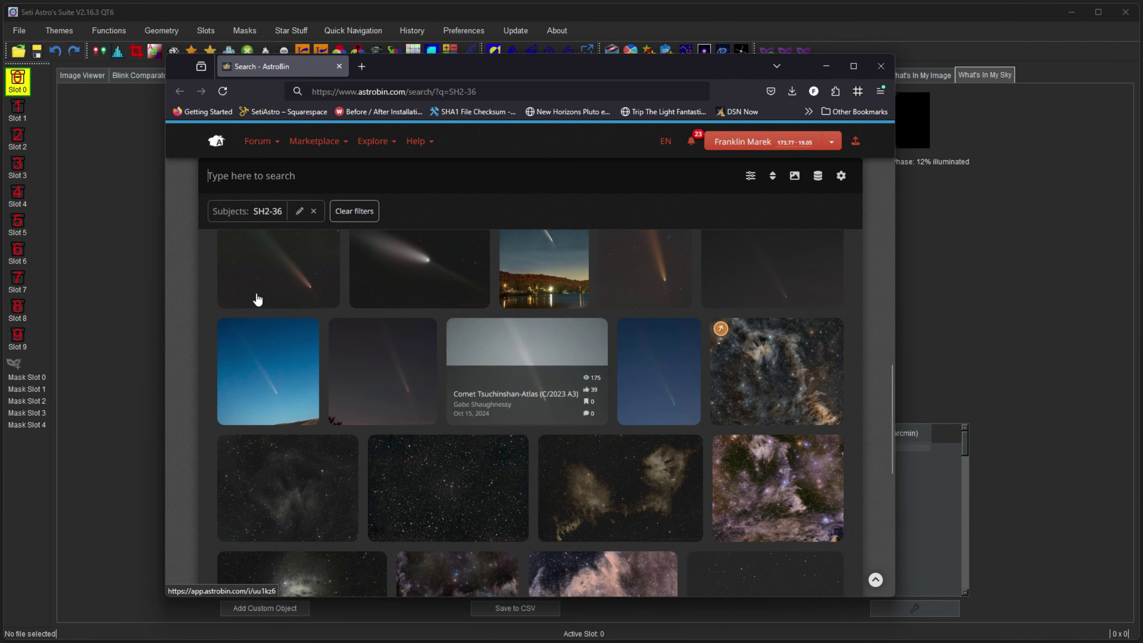
pyautogui.scroll(-5, 594, 396)
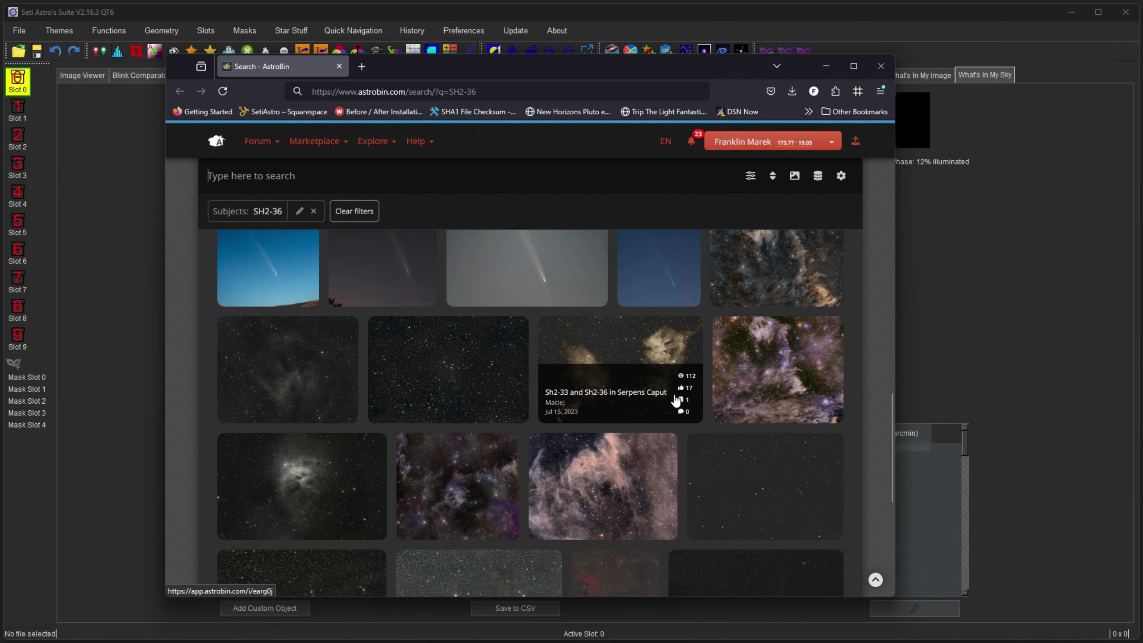
pyautogui.scroll(10, 449, 504)
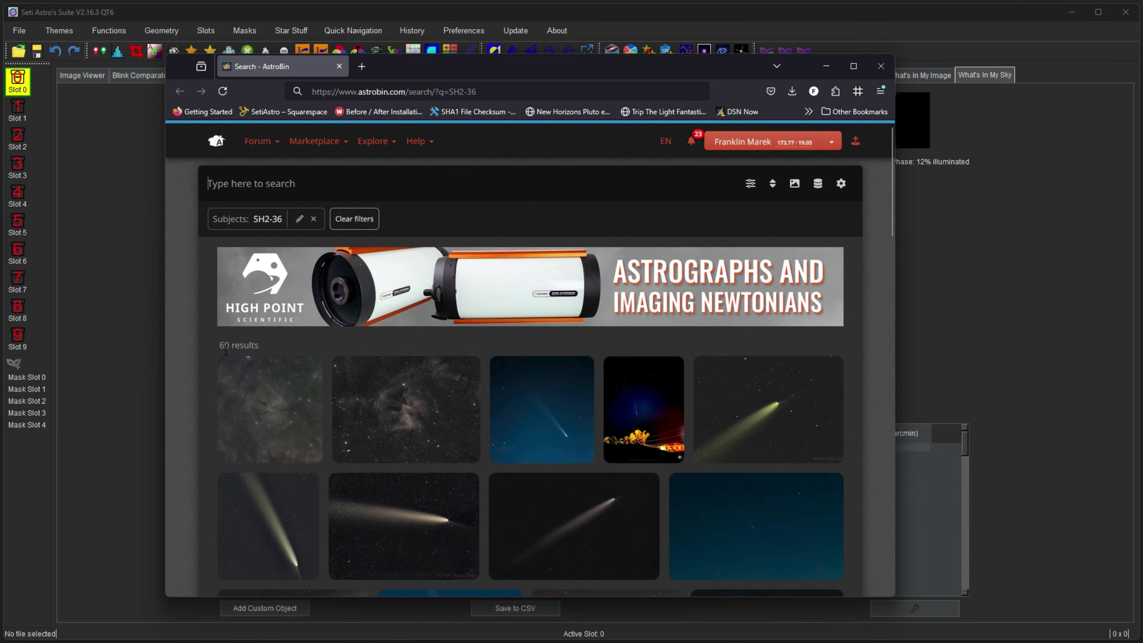
pyautogui.click(881, 66)
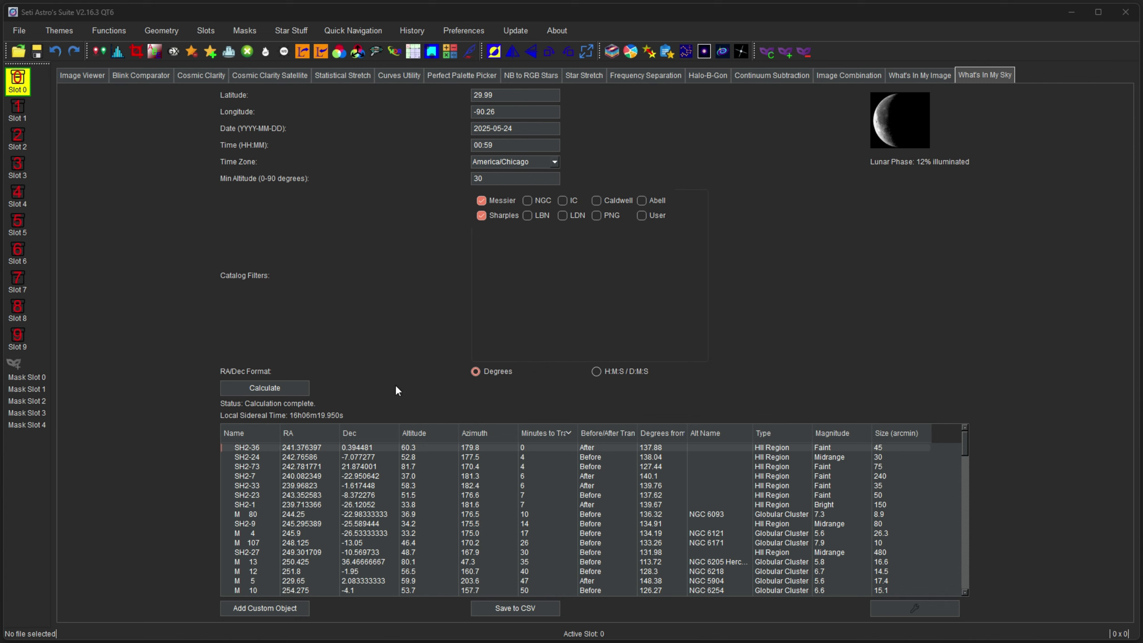
# - Open the AstroBin search for SH2-73 from the object list, view its images and return to the list
pyautogui.click(397, 468)
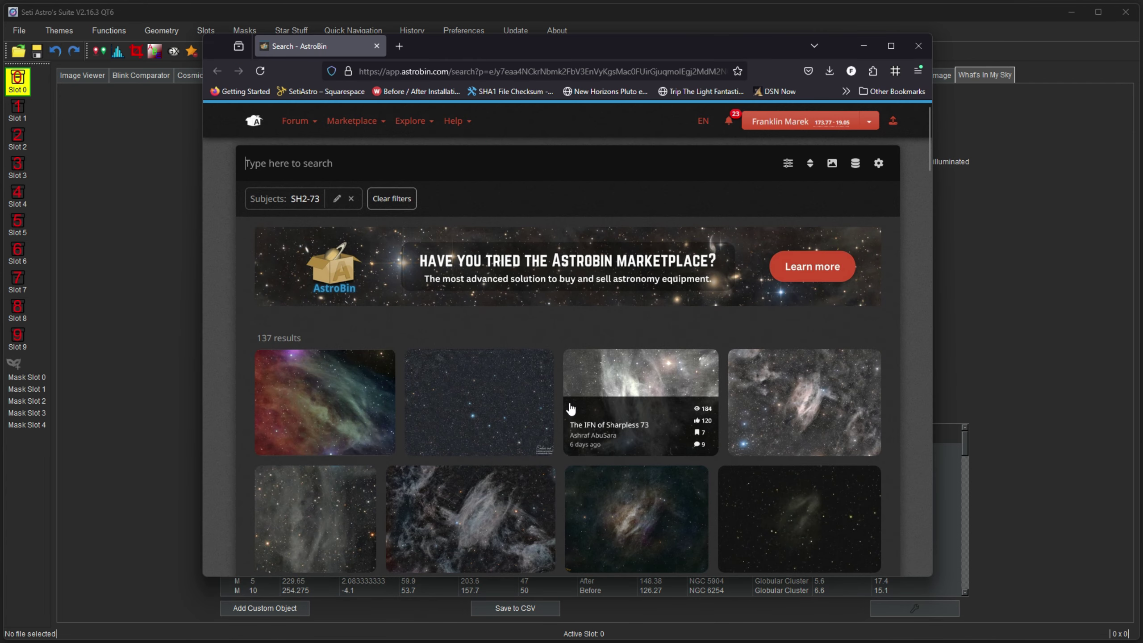
pyautogui.scroll(-2, 571, 412)
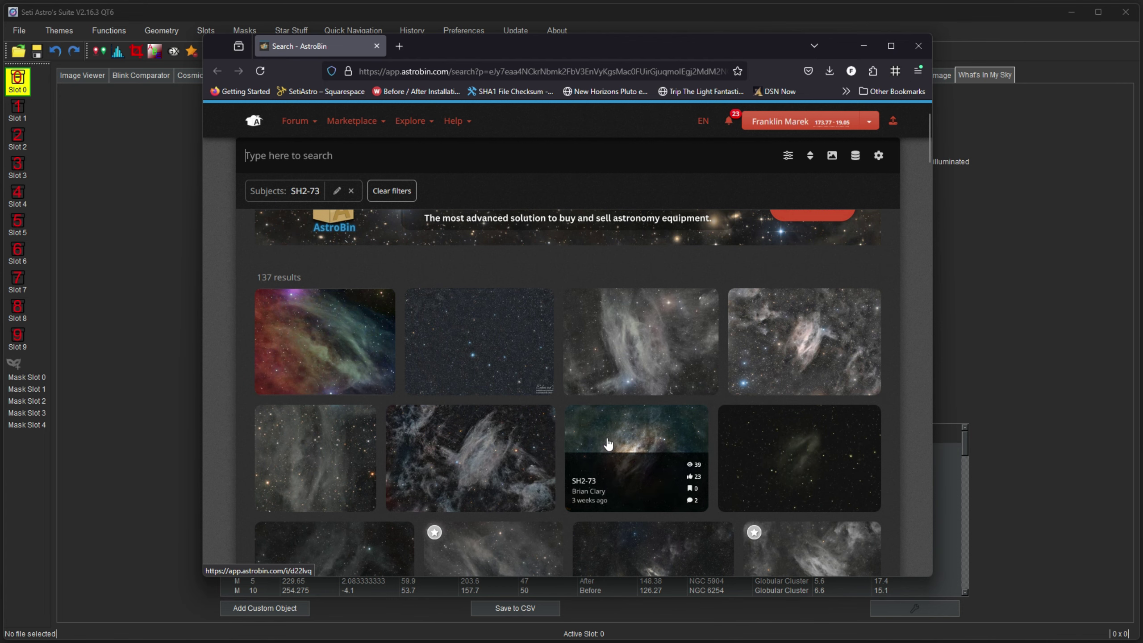
pyautogui.click(918, 45)
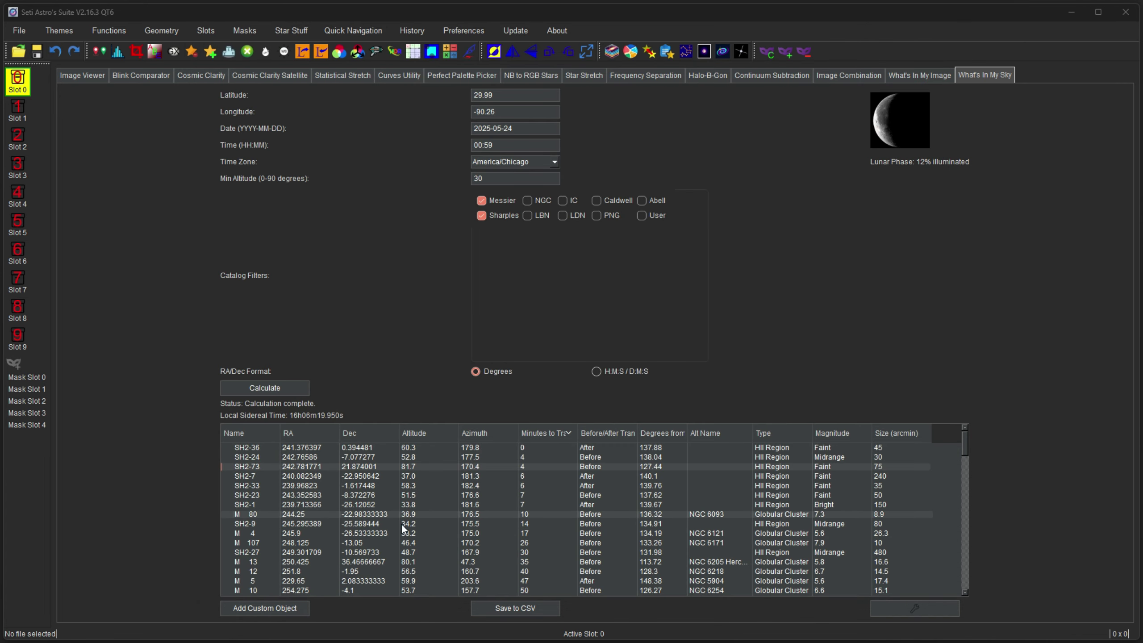
pyautogui.scroll(-1, 404, 533)
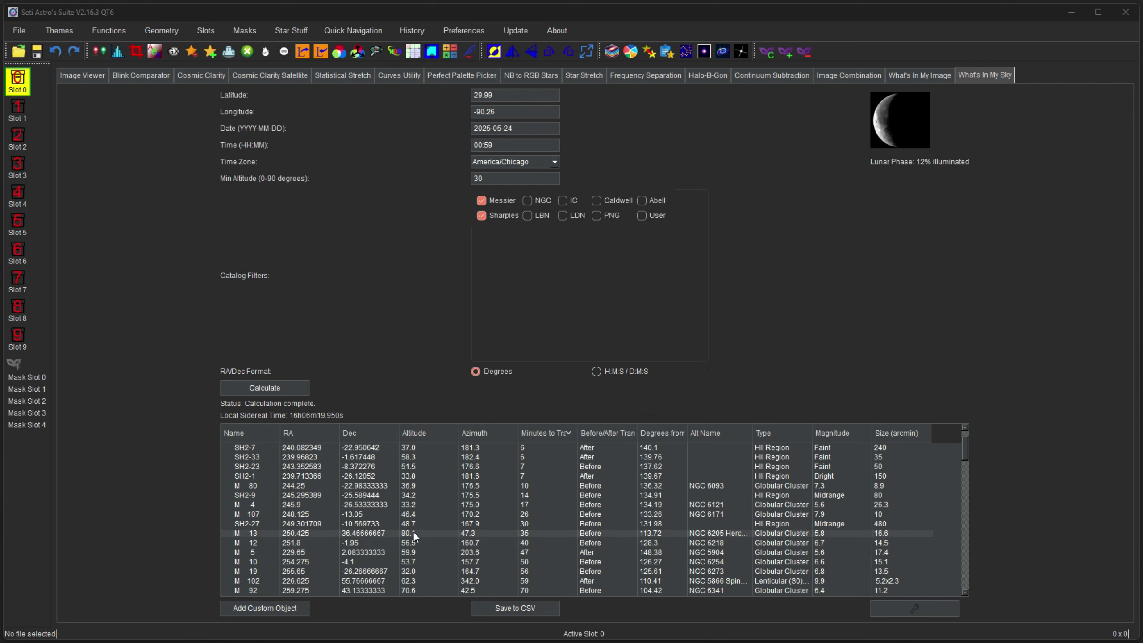
pyautogui.scroll(1, 415, 531)
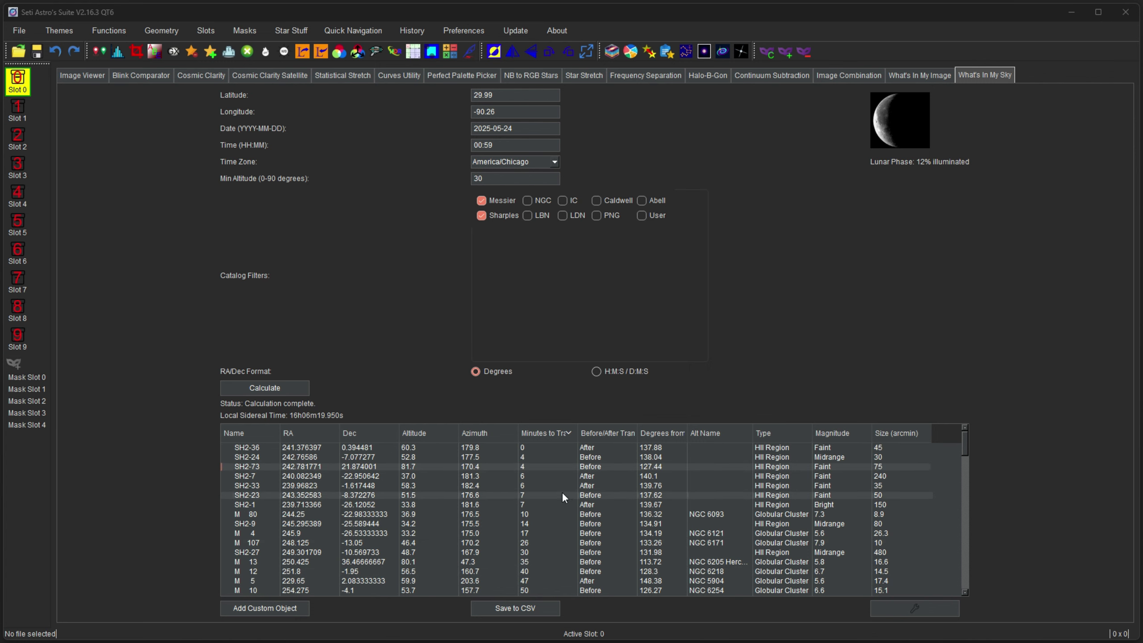
# - Limit the catalog filter to NGC only, recalculate the visible objects and look through the list
pyautogui.click(528, 202)
pyautogui.click(480, 202)
pyautogui.click(264, 386)
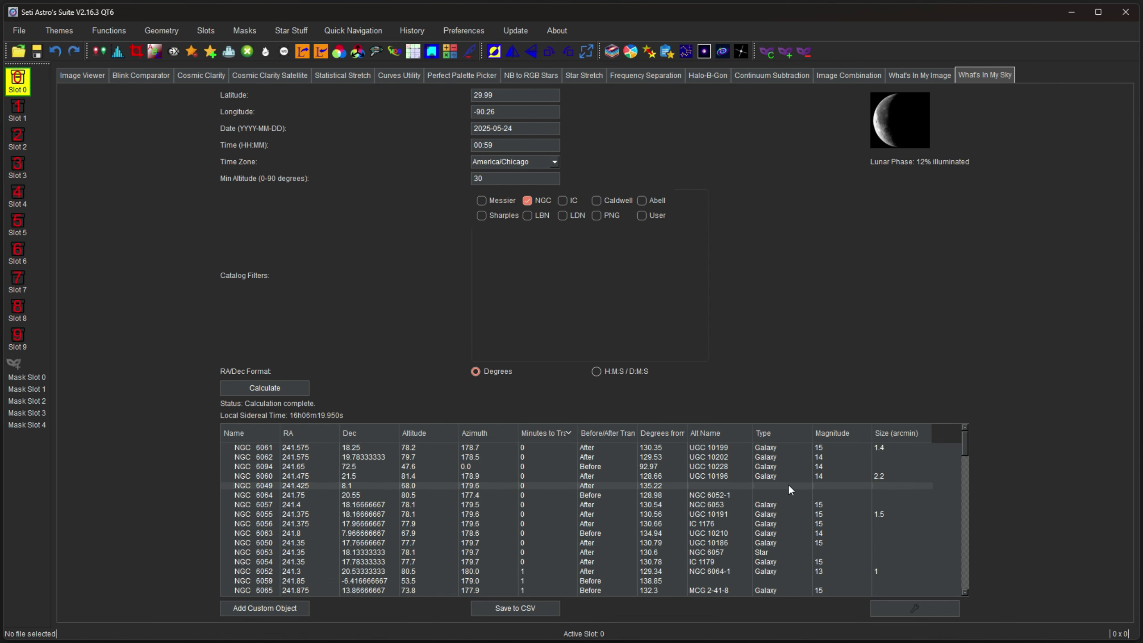
pyautogui.scroll(-1, 777, 504)
pyautogui.scroll(-2, 776, 502)
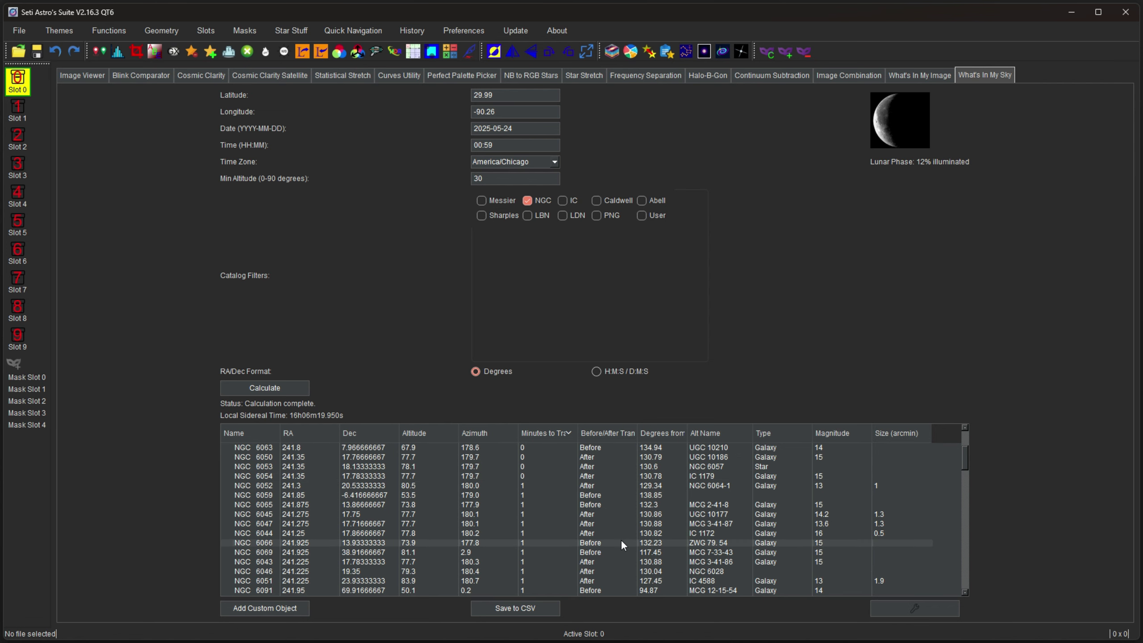
# - Switch the catalog filter from NGC to PNG and recalculate the visible objects
pyautogui.click(527, 201)
pyautogui.click(597, 215)
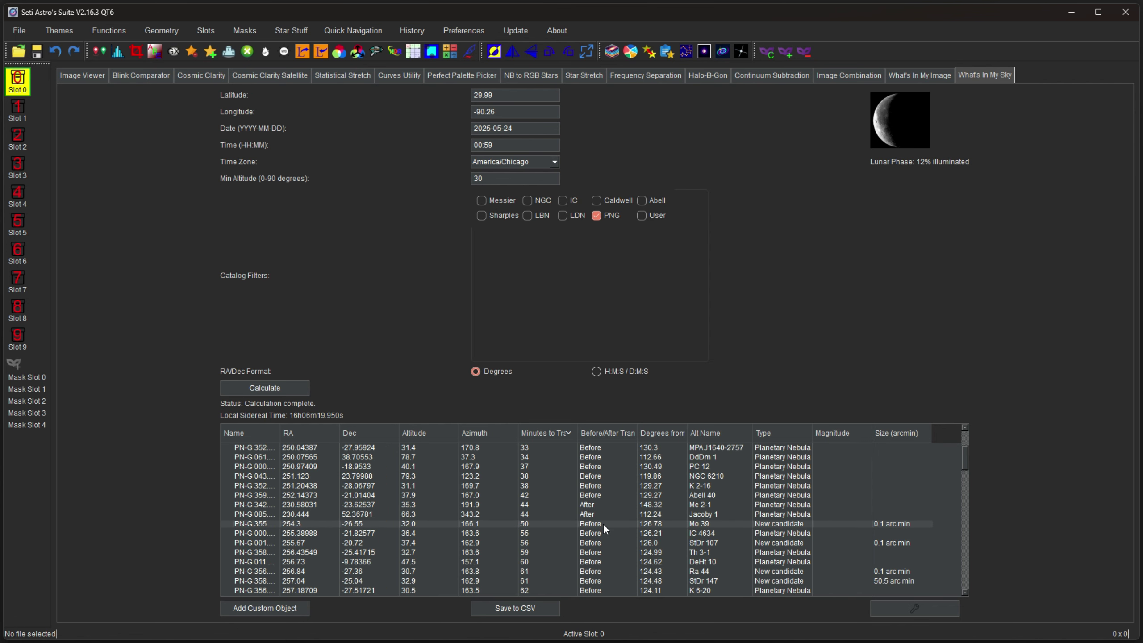
pyautogui.scroll(3, 603, 524)
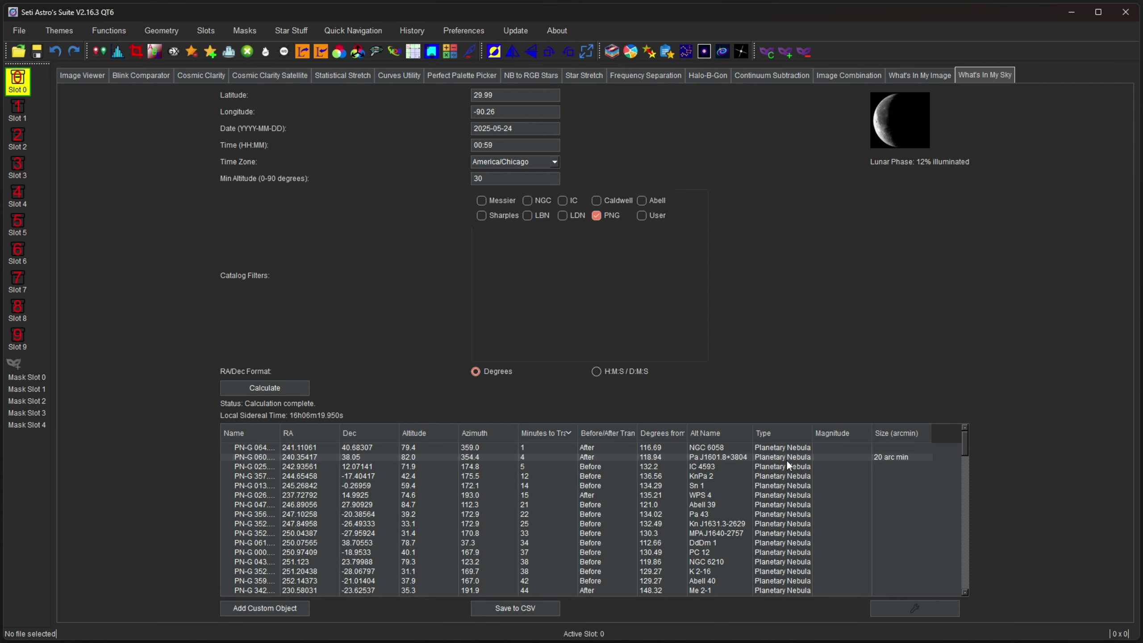
# - Examine the planetary nebula entries, including the new candidates and Pa J1601.8+3804
pyautogui.scroll(-2, 729, 551)
pyautogui.scroll(-1, 711, 554)
pyautogui.click(775, 524)
pyautogui.click(774, 543)
pyautogui.scroll(-2, 782, 573)
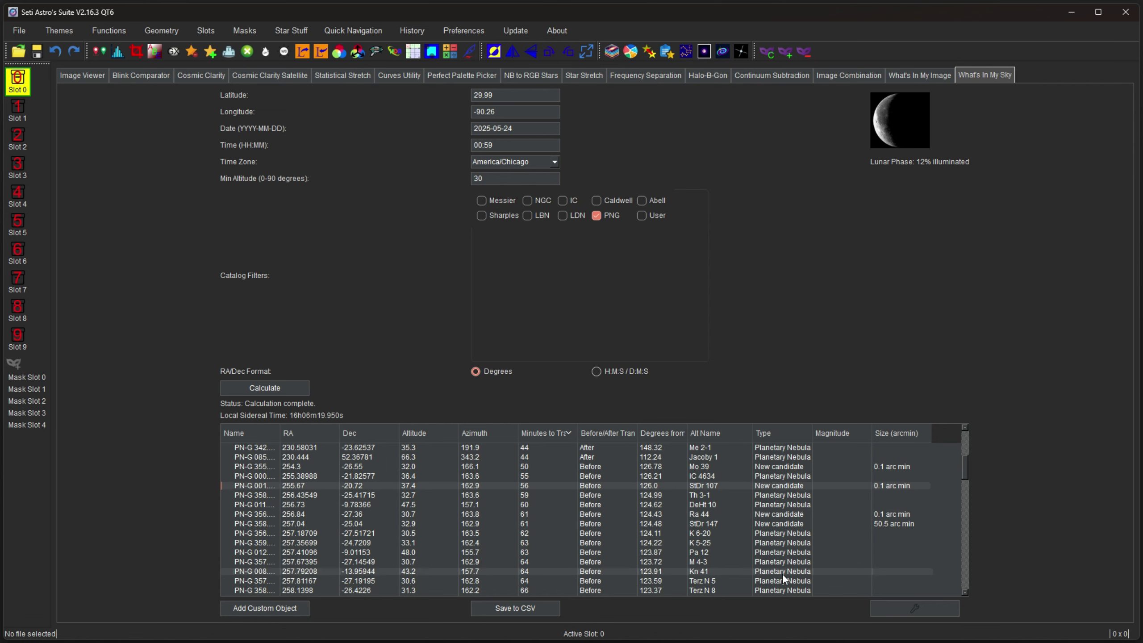
pyautogui.scroll(5, 782, 573)
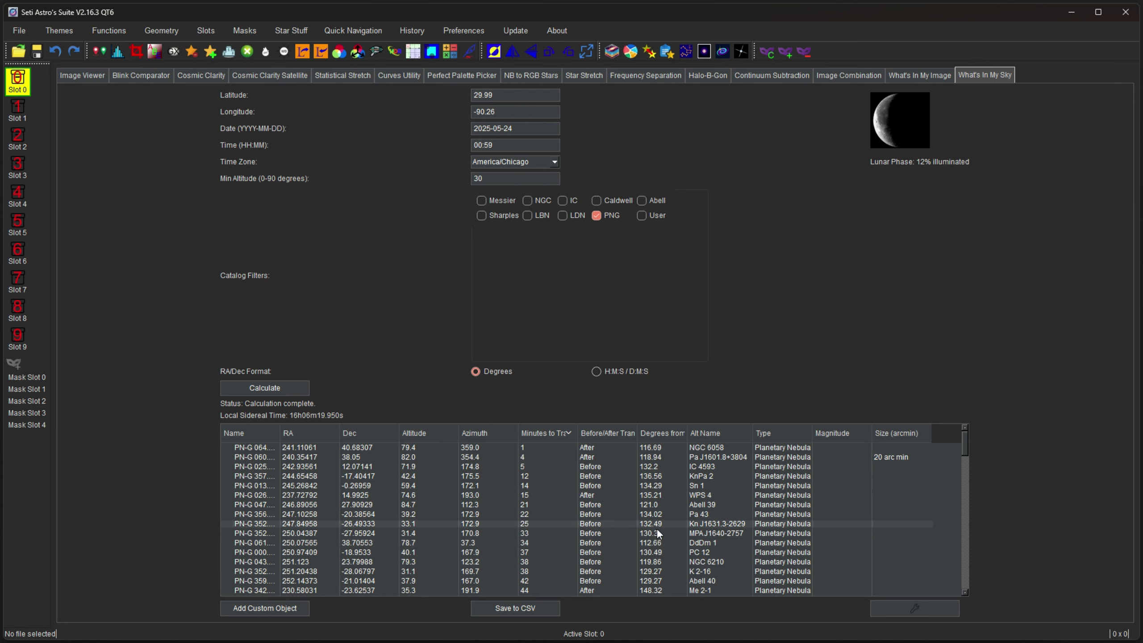
pyautogui.click(750, 456)
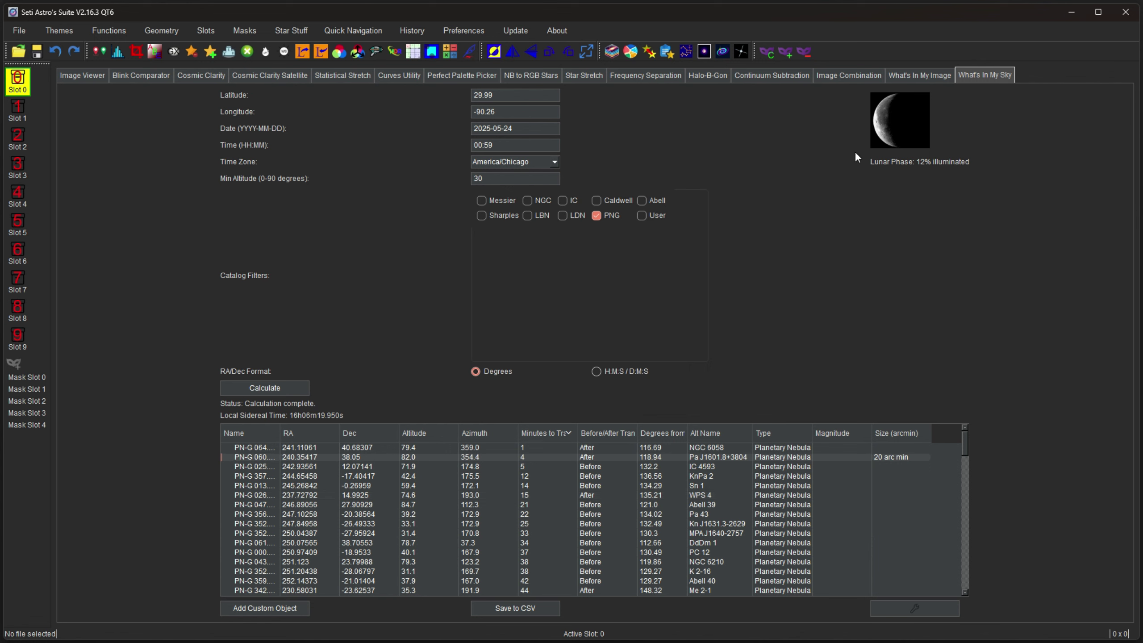
# - Switch to What's In My Image and acknowledge the ASTAP plate solve of the galaxy image
pyautogui.click(926, 75)
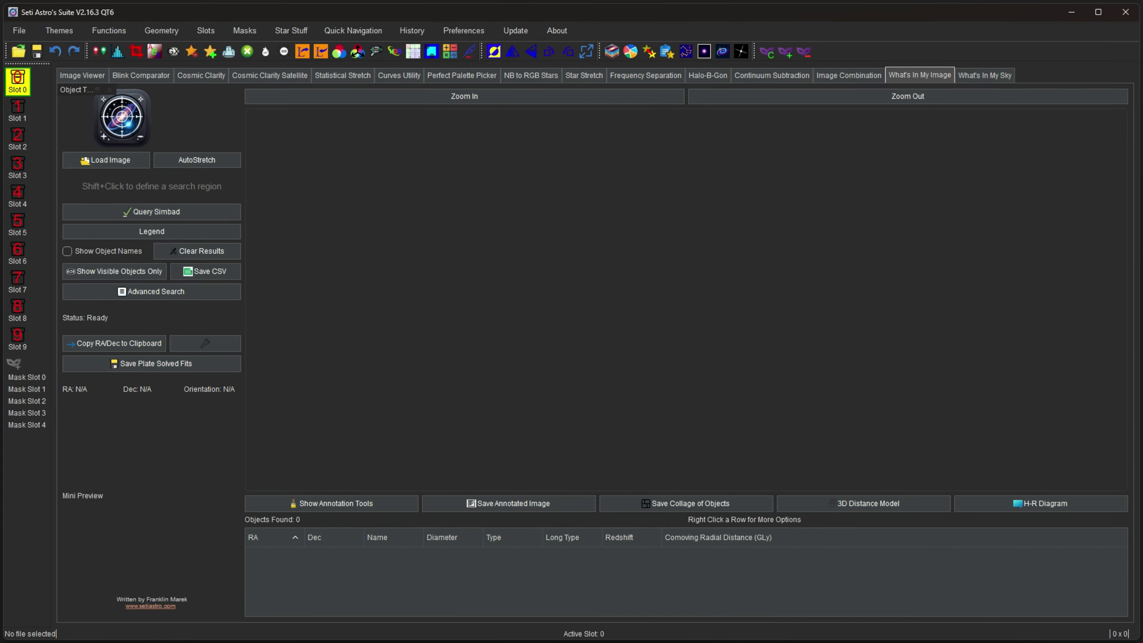
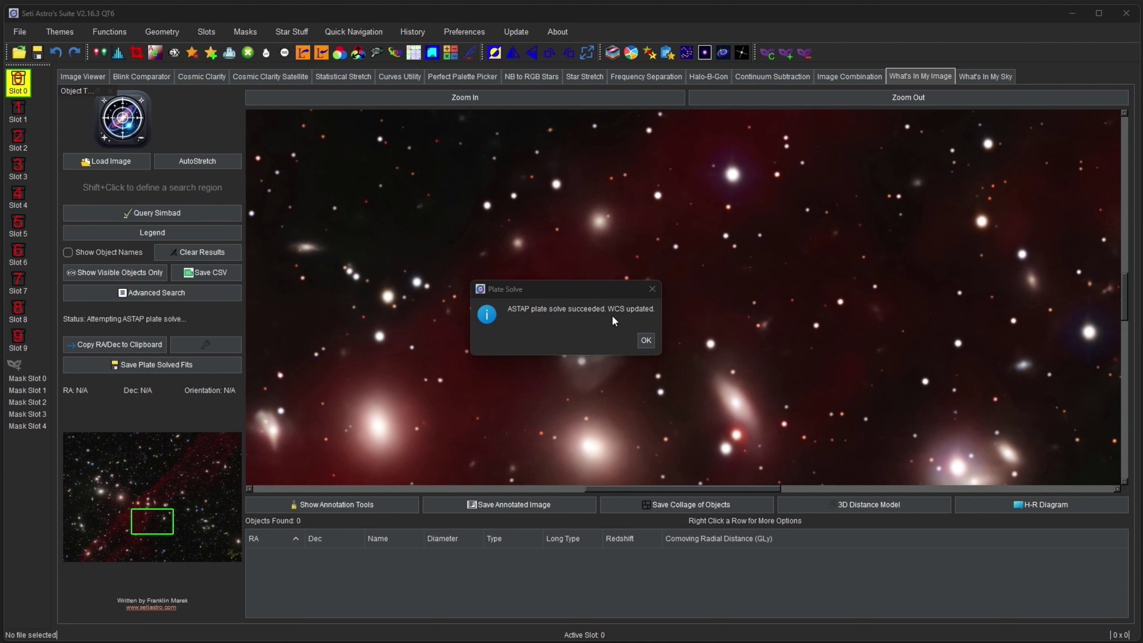
pyautogui.click(646, 339)
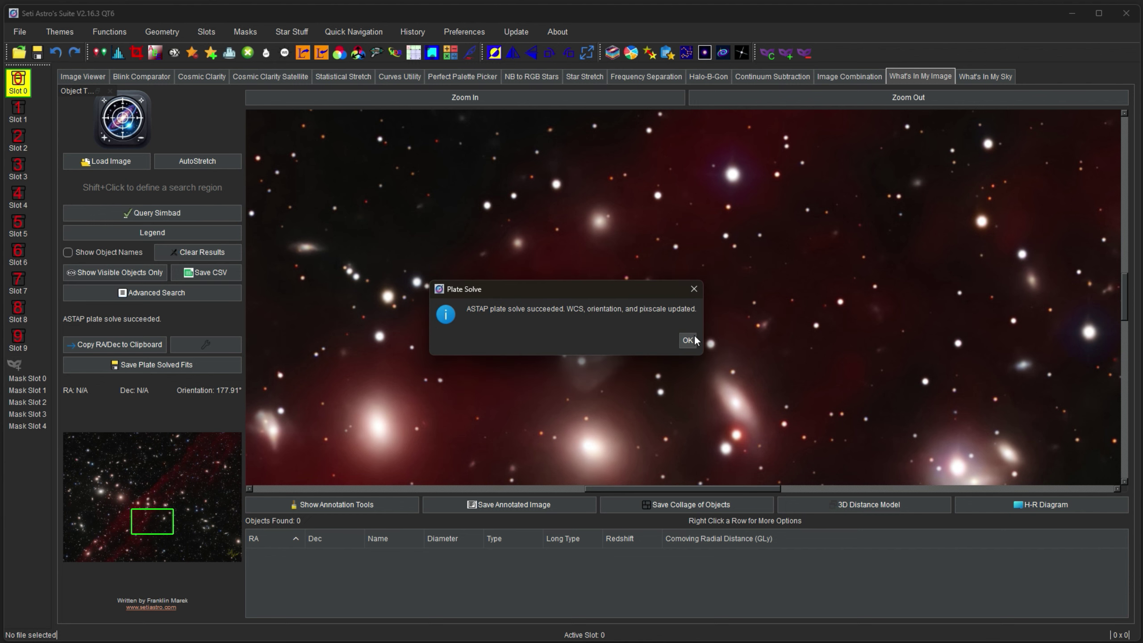
pyautogui.click(686, 340)
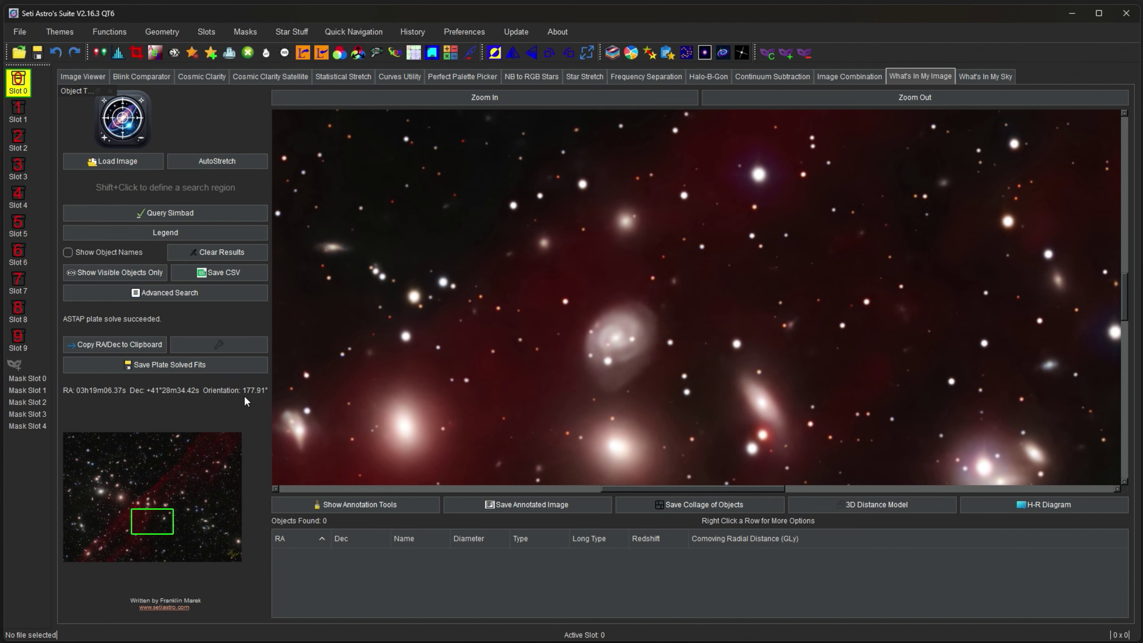
pyautogui.moveTo(451, 382); pyautogui.dragTo(514, 372)
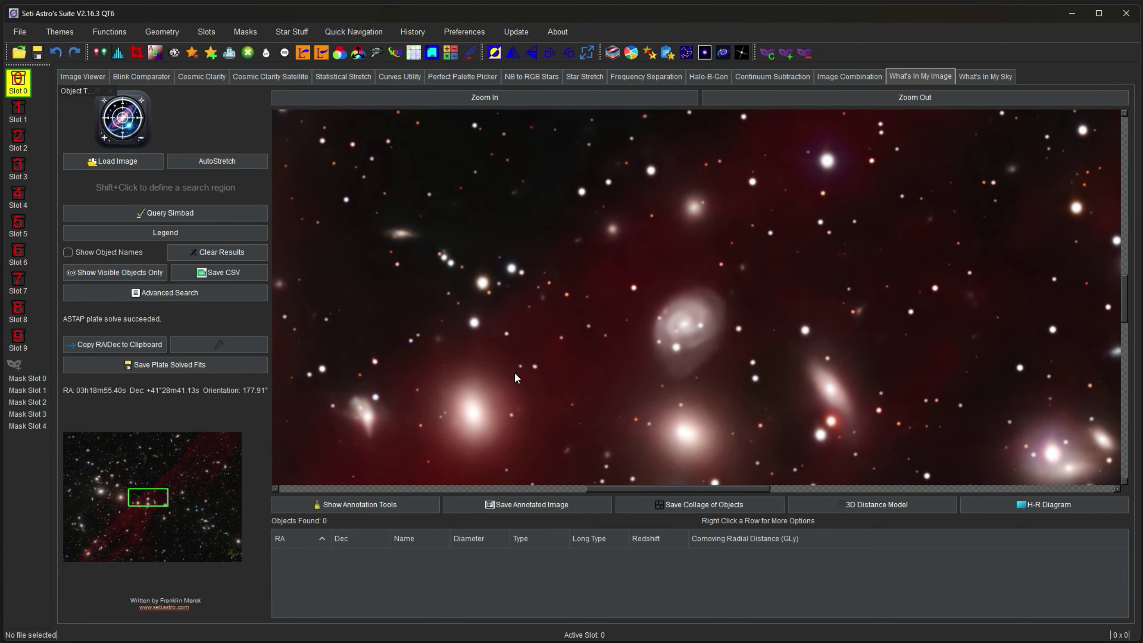
# - Save the plate-solved image as the FITS file galaxychain.fit, choosing its bit depth
pyautogui.click(169, 365)
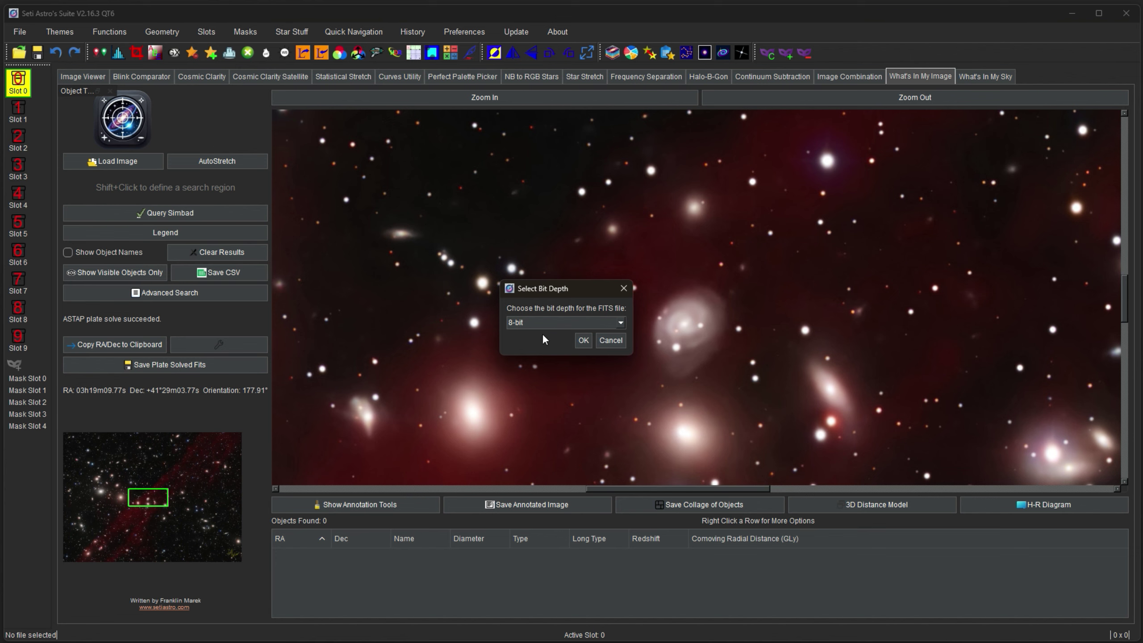
pyautogui.click(550, 322)
pyautogui.click(531, 341)
pyautogui.click(589, 337)
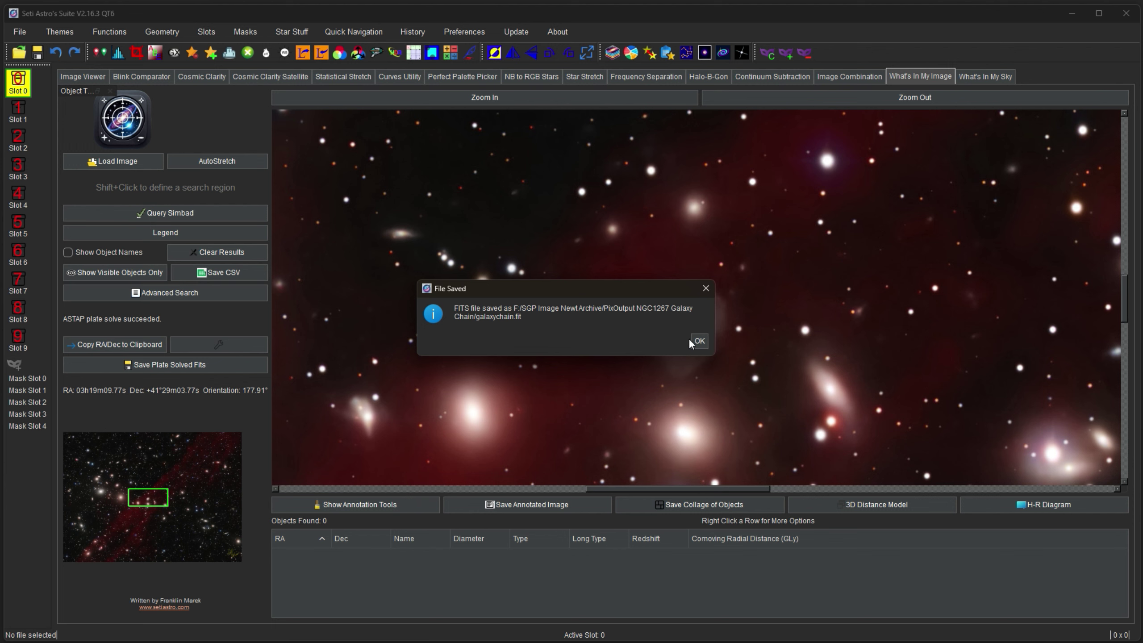
pyautogui.click(698, 340)
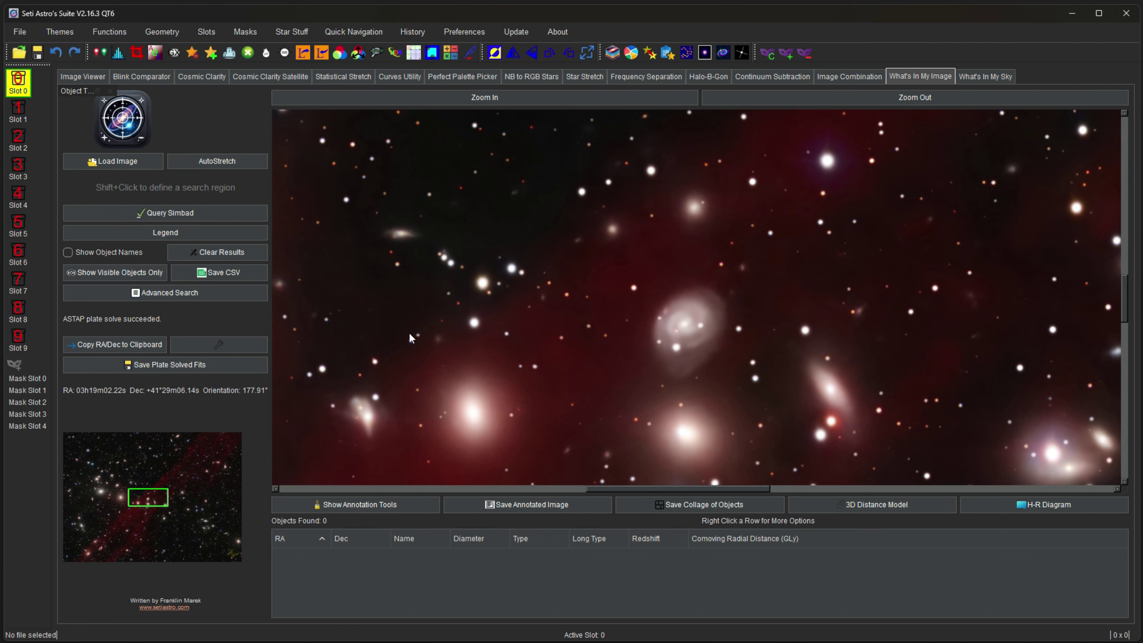
# - Set the maximum results to 200 in the search settings, keeping Circle as the marker style
pyautogui.click(246, 346)
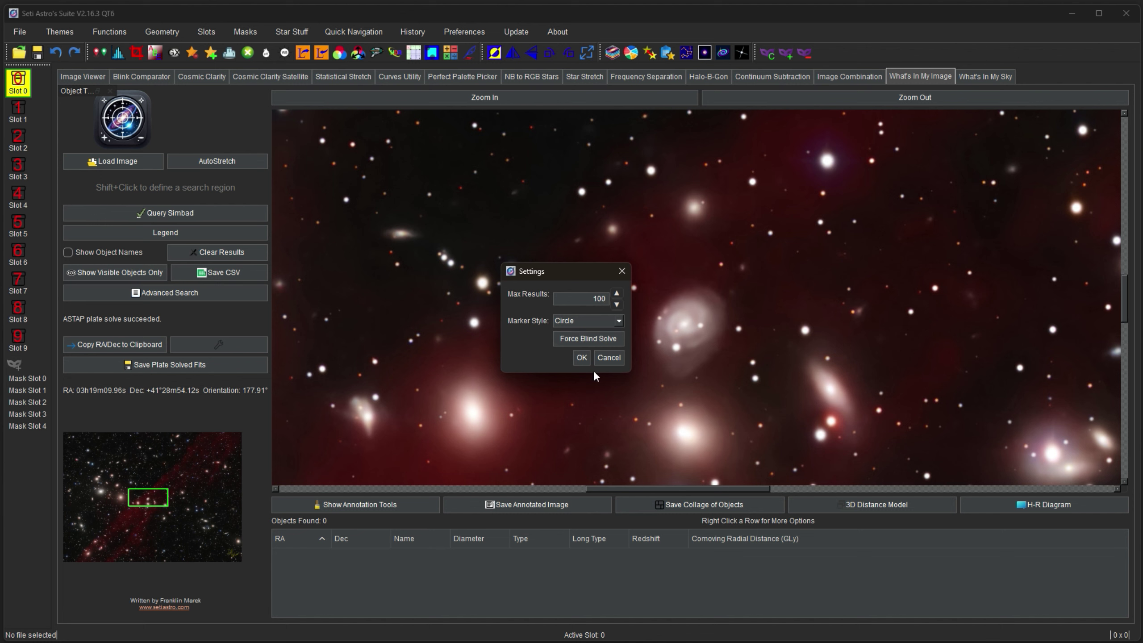
pyautogui.click(620, 321)
pyautogui.click(621, 322)
pyautogui.click(582, 298)
pyautogui.doubleClick(587, 302)
pyautogui.write('200')
pyautogui.click(584, 359)
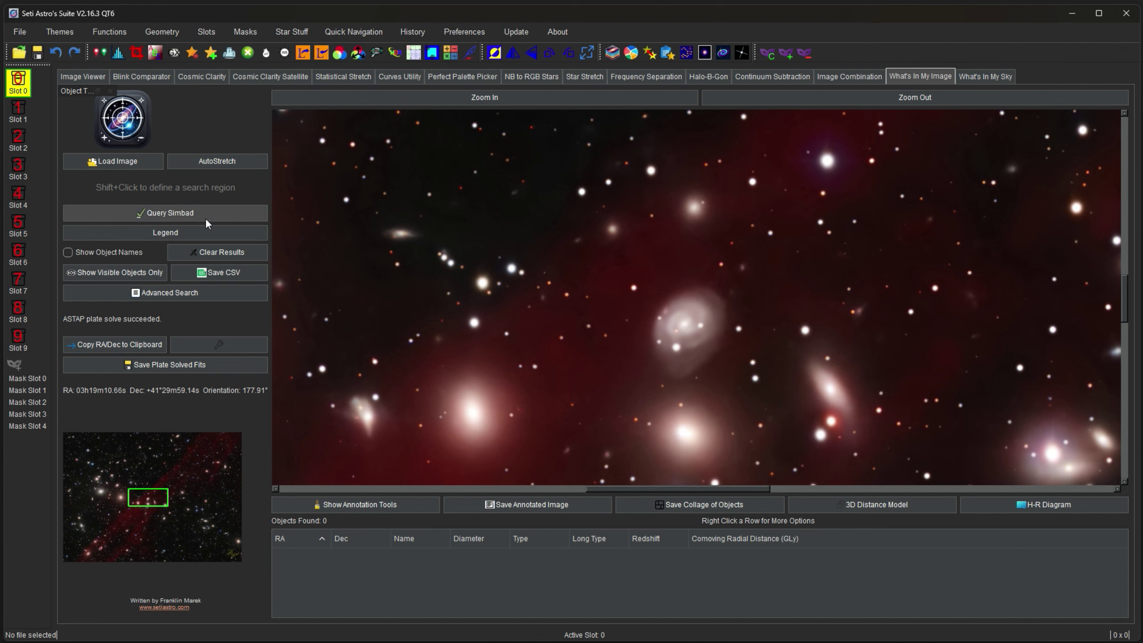
# - Define a circular search region of about 2.50 arcmin radius around the star group and spiral galaxy, and query Simbad for its objects
pyautogui.moveTo(584, 264); pyautogui.dragTo(721, 432)
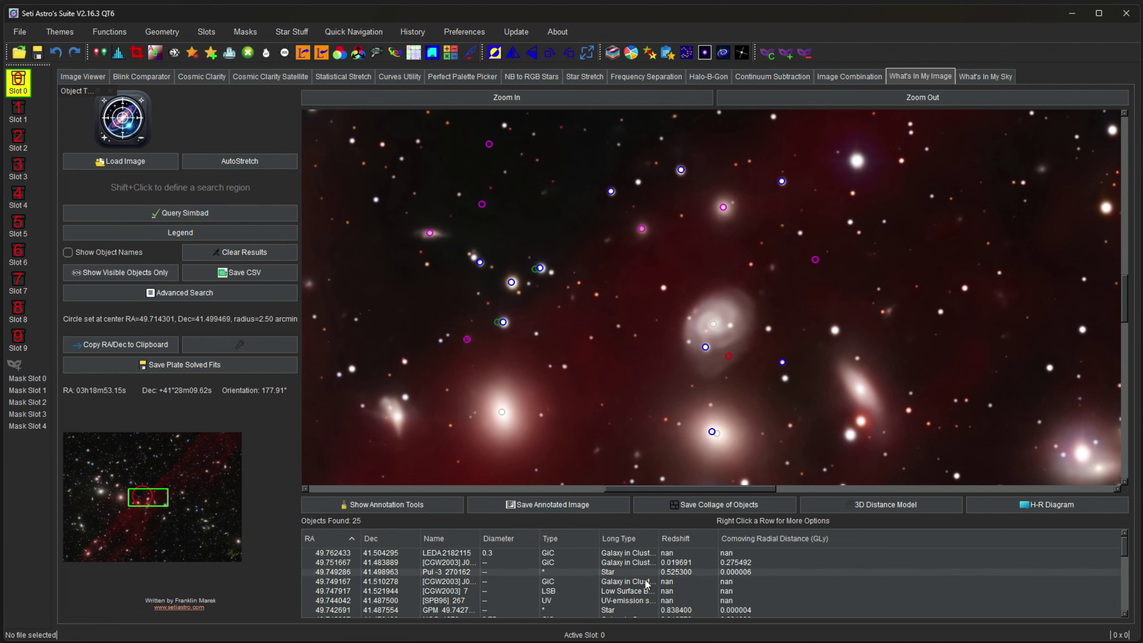
pyautogui.scroll(-5, 649, 579)
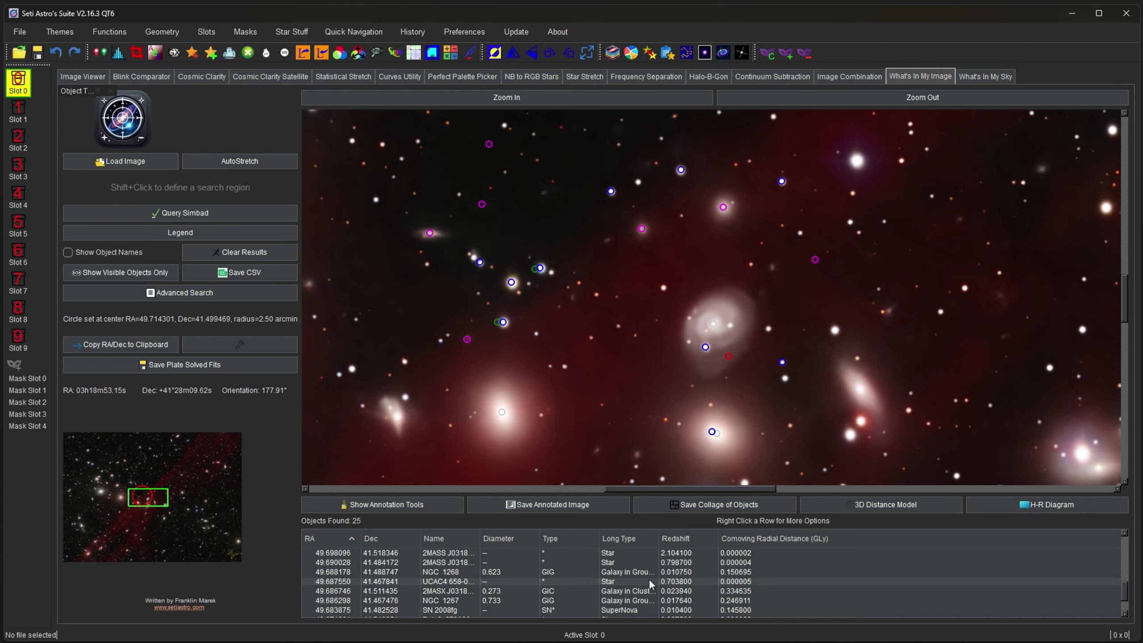
pyautogui.scroll(5, 647, 581)
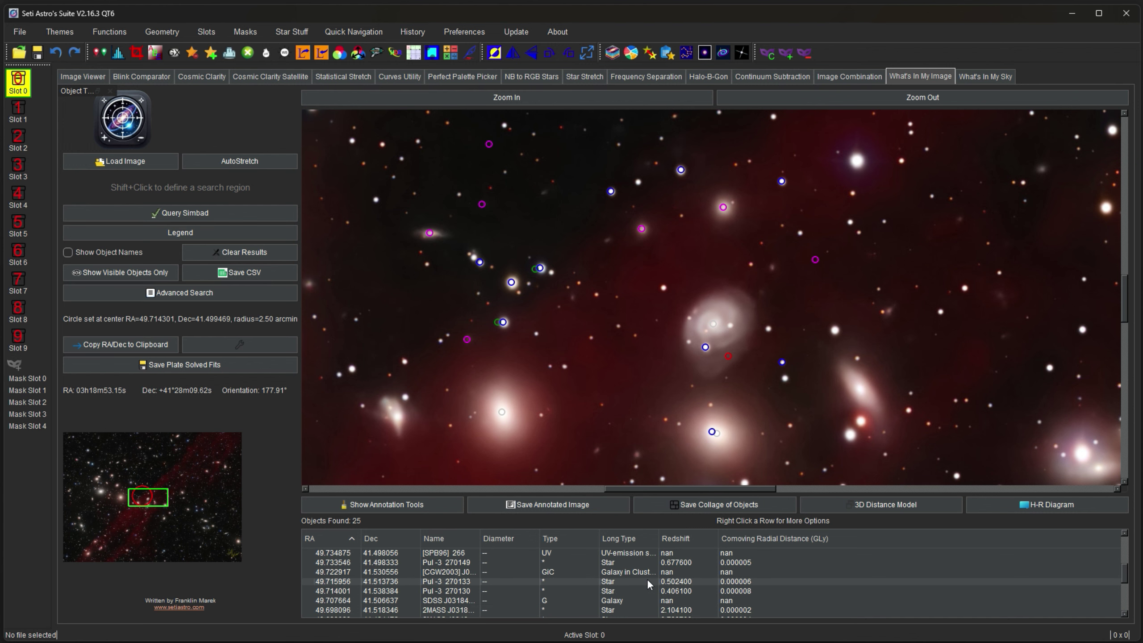
# - Select several star and galaxy entries in the results table to locate their markers on the image
pyautogui.click(608, 574)
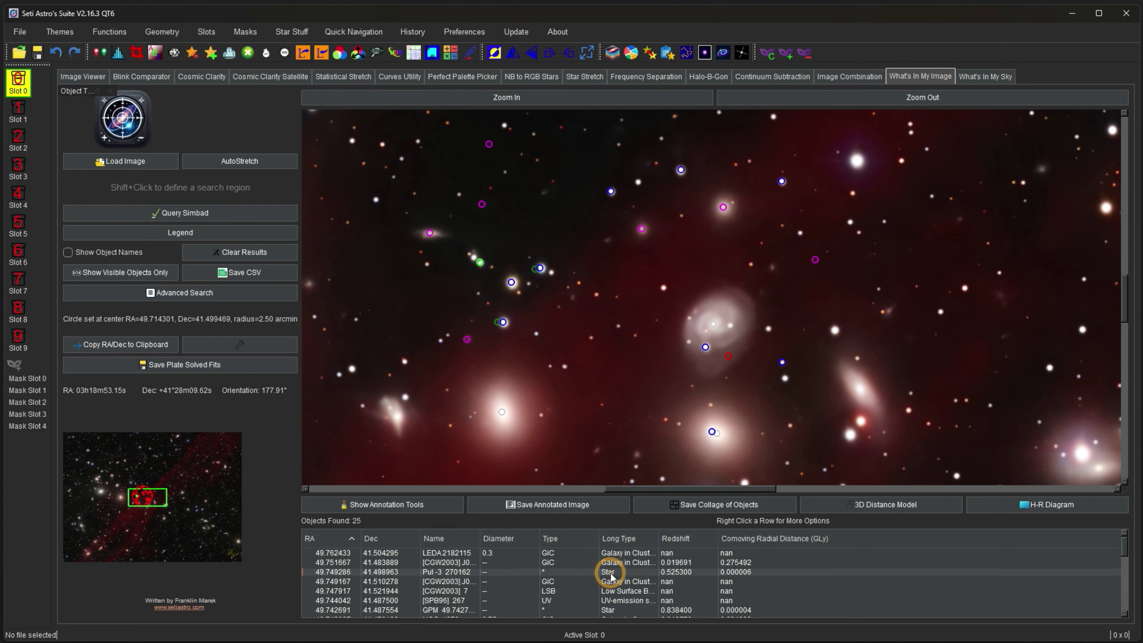
pyautogui.click(615, 588)
pyautogui.click(612, 612)
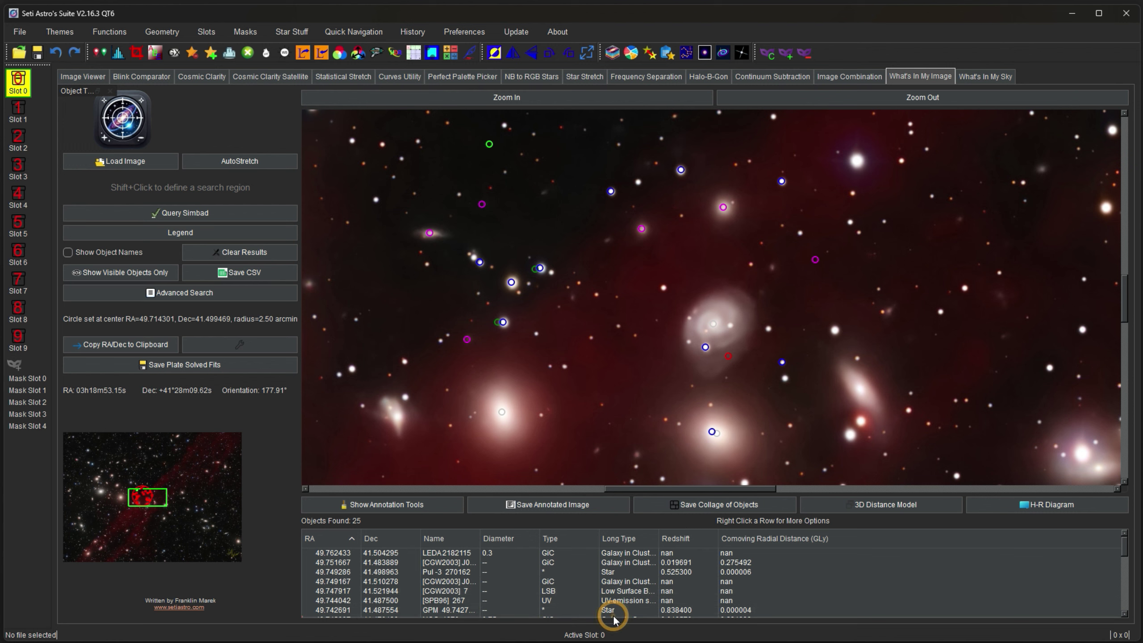
pyautogui.click(615, 556)
pyautogui.click(616, 562)
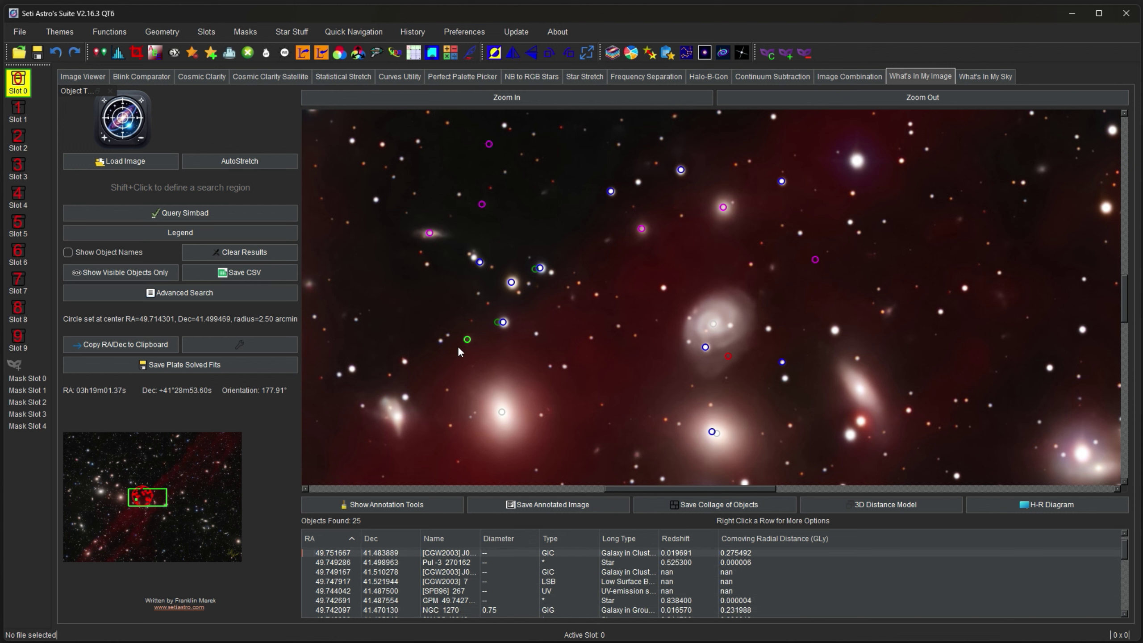
pyautogui.click(635, 572)
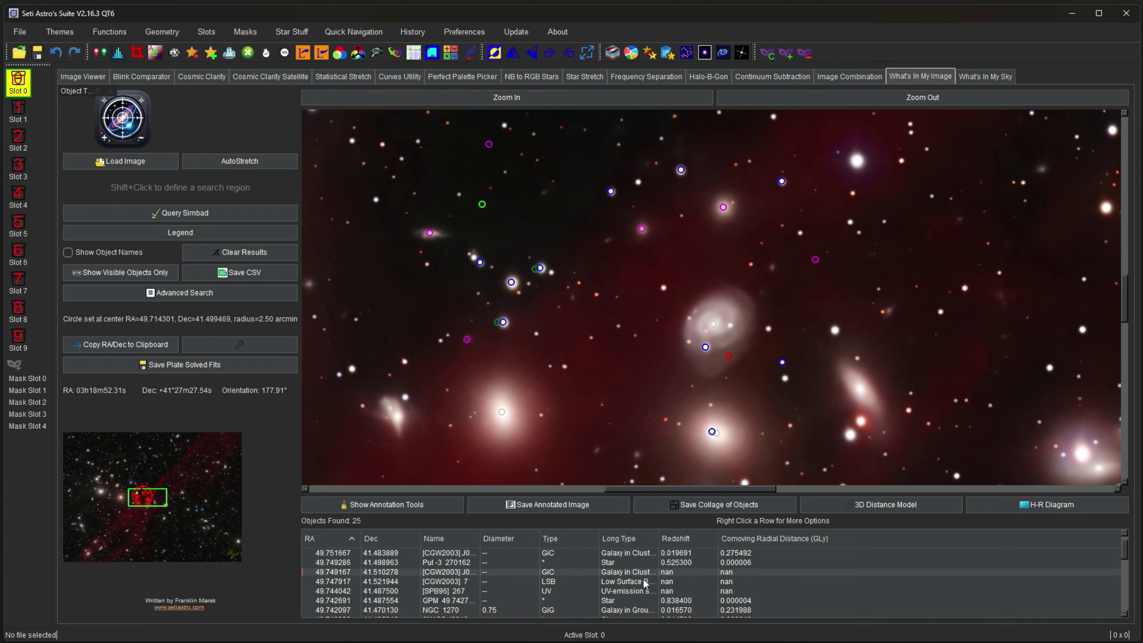
# - Select three star markers and the red supernova marker on the image to find their entries in the results table
pyautogui.click(611, 192)
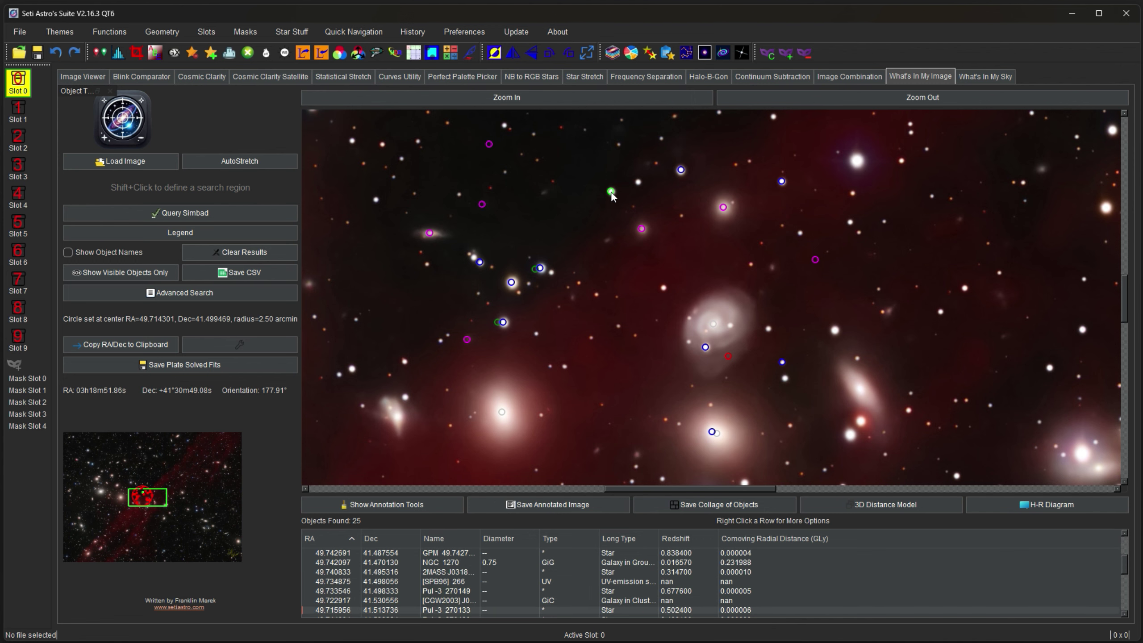
pyautogui.click(680, 170)
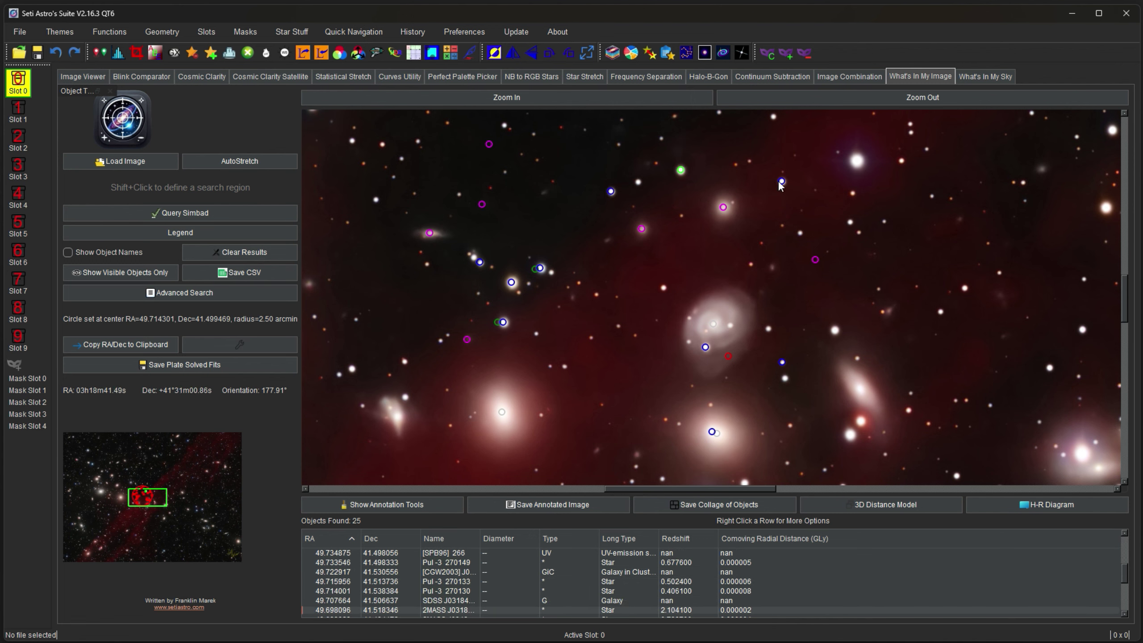
pyautogui.click(782, 181)
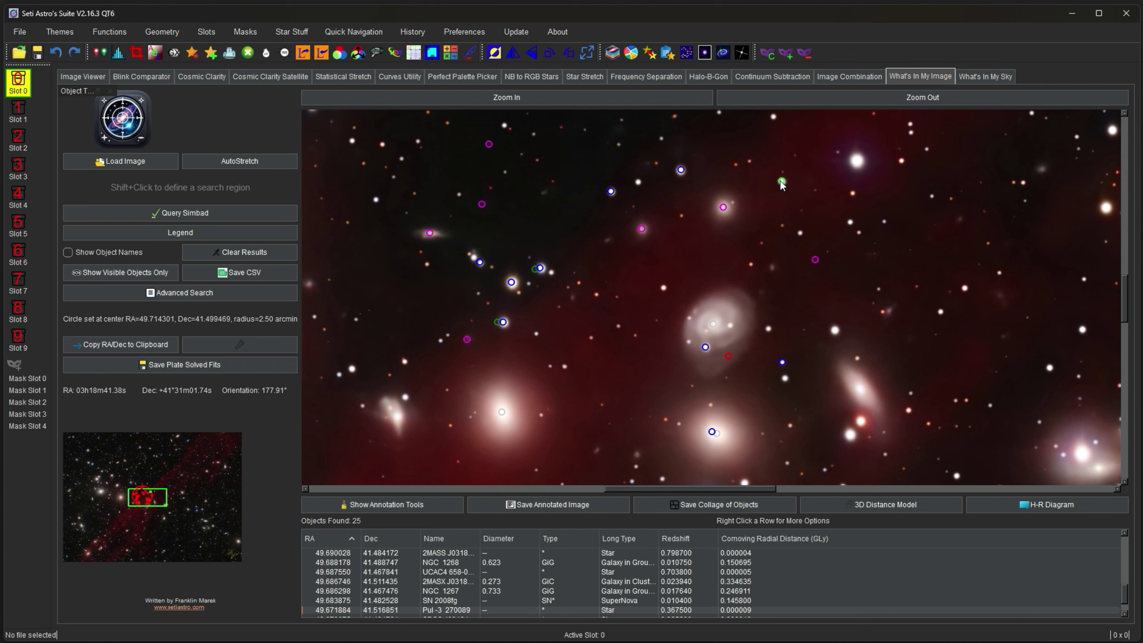
pyautogui.click(730, 356)
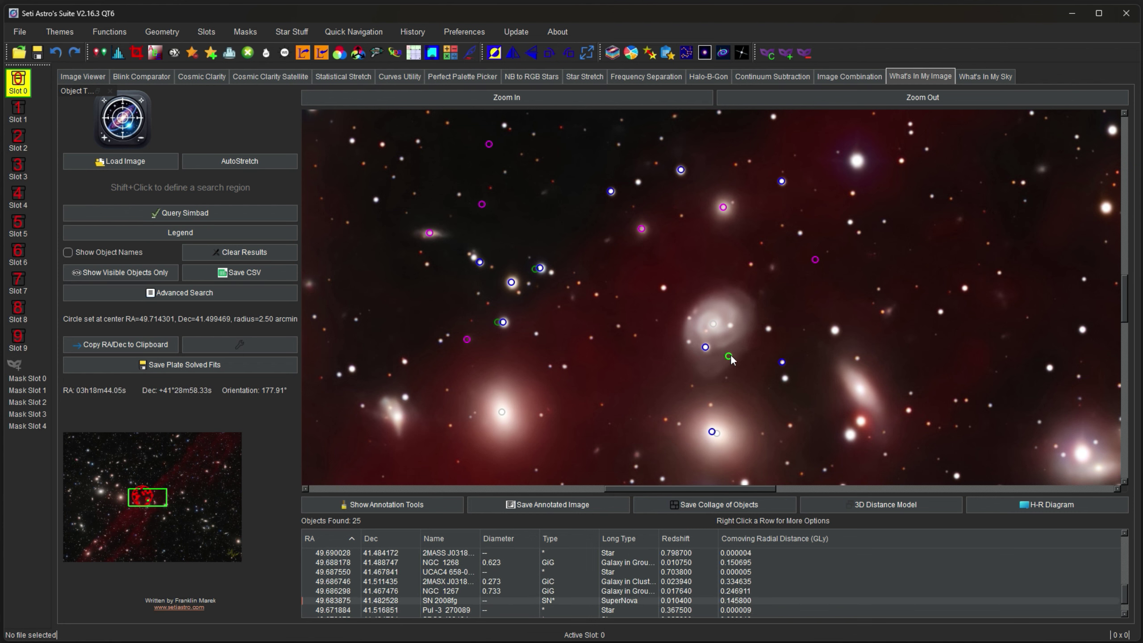
# - Zoom to supernova SN 2008fg and copy the object information of the 2MASX J0318 galaxy with the 0.273 diameter
pyautogui.rightClick(521, 601)
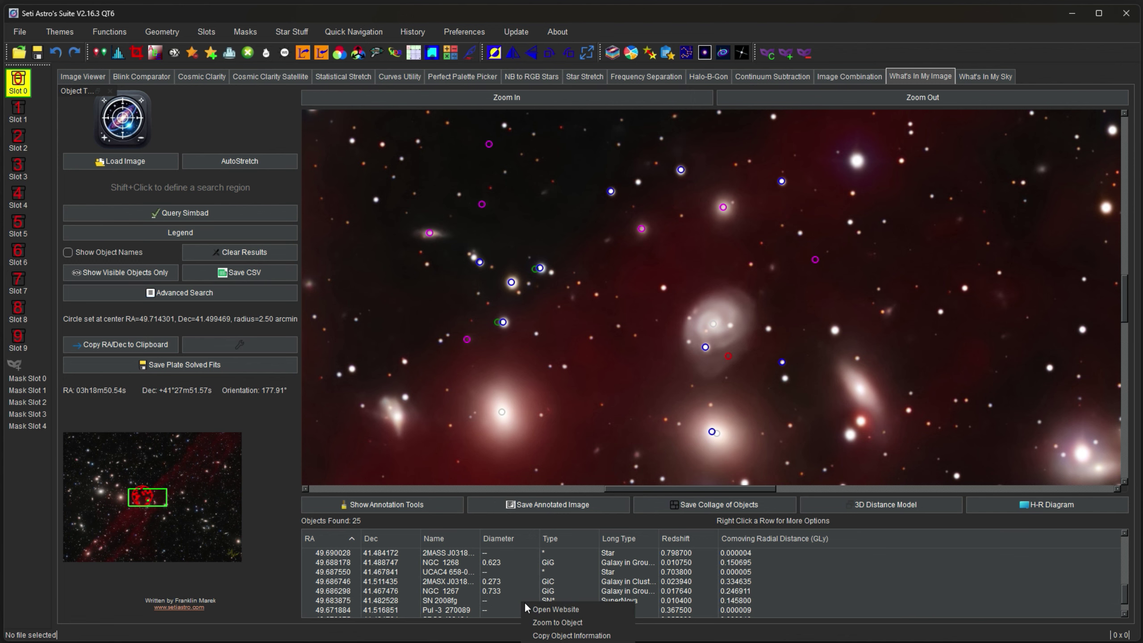
pyautogui.click(557, 623)
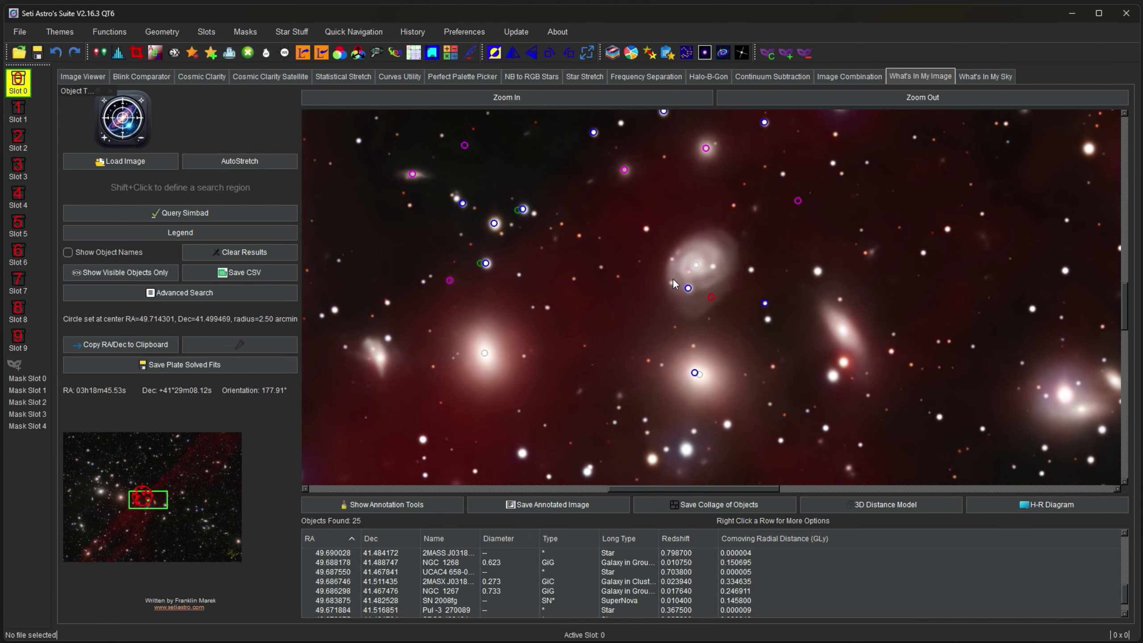
pyautogui.rightClick(543, 585)
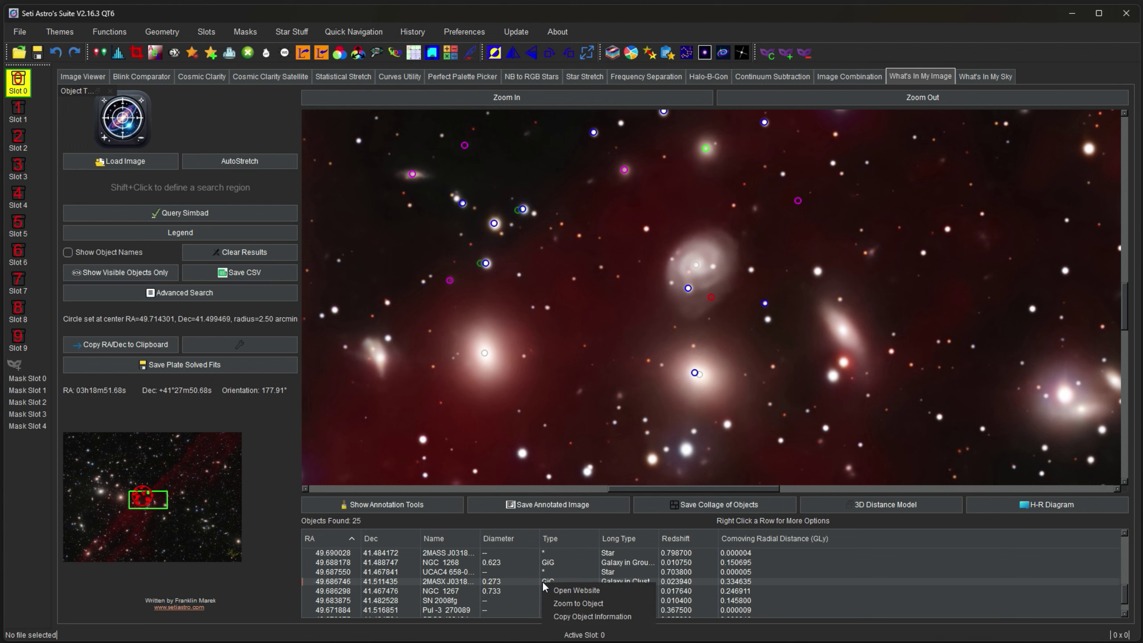
pyautogui.click(580, 618)
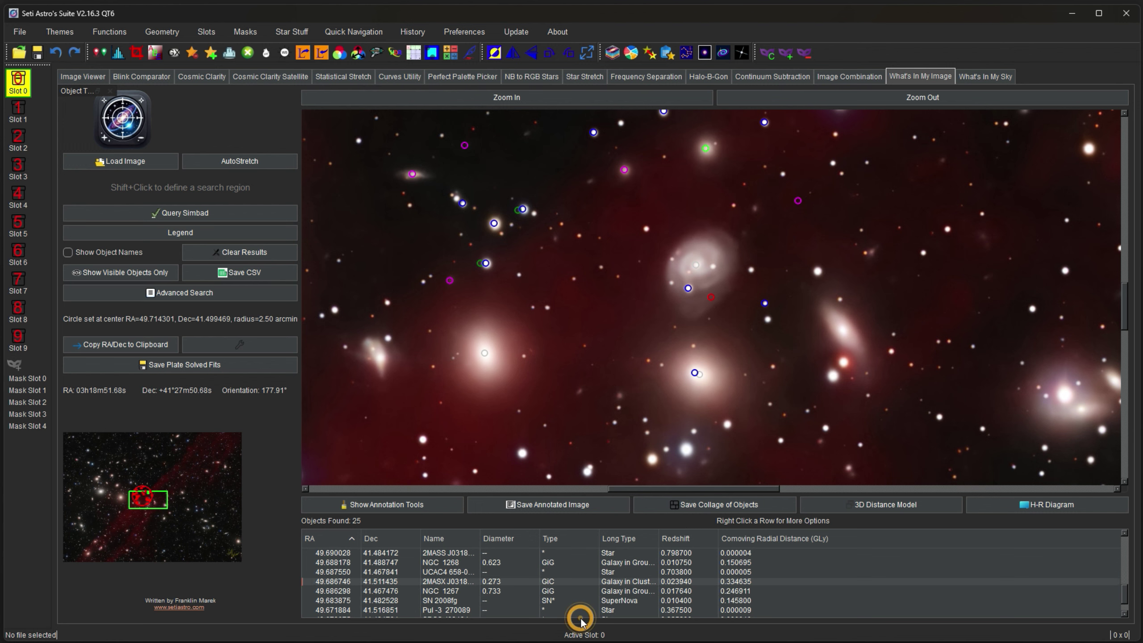
pyautogui.rightClick(557, 582)
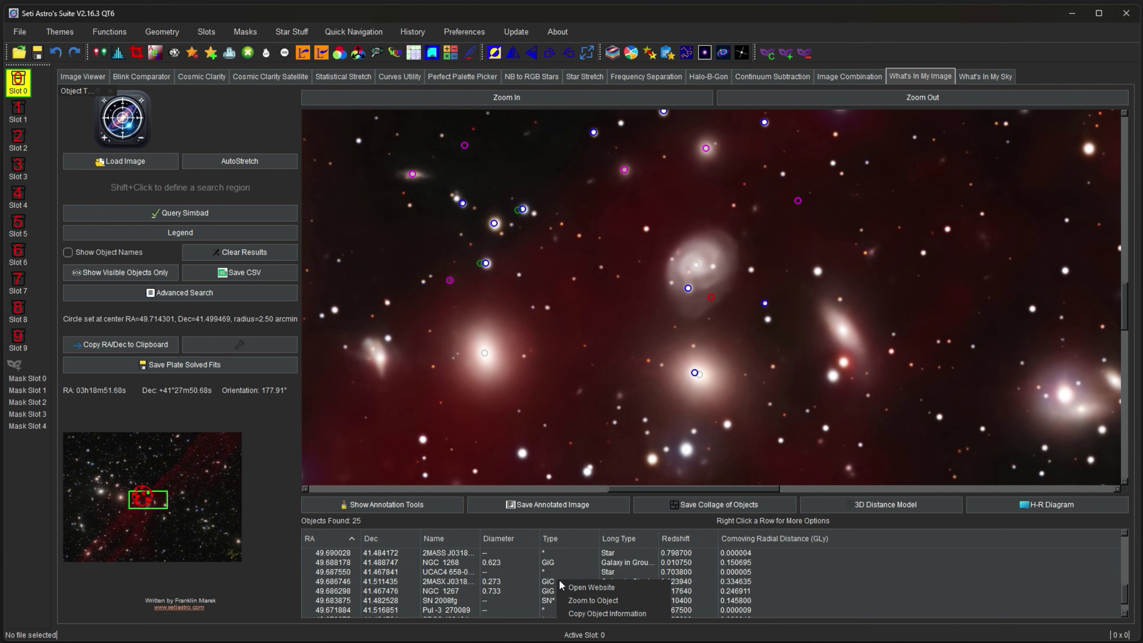
pyautogui.click(513, 581)
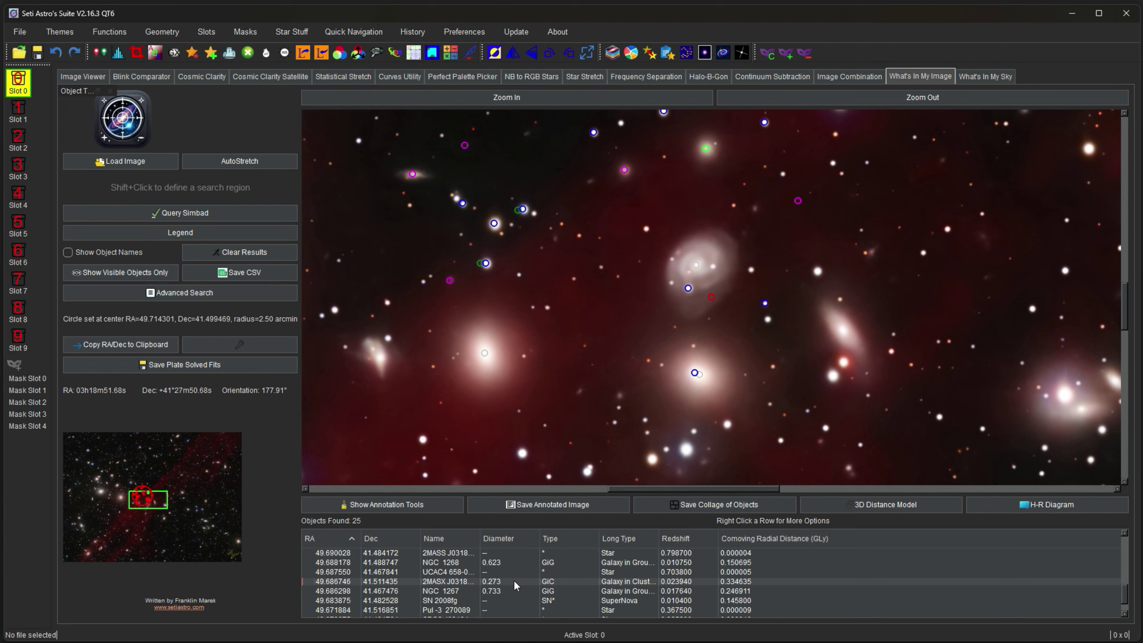
# - Open the SIMBAD page for spiral galaxy NGC 1268, examine its basic data and identifiers, and close the page
pyautogui.click(464, 572)
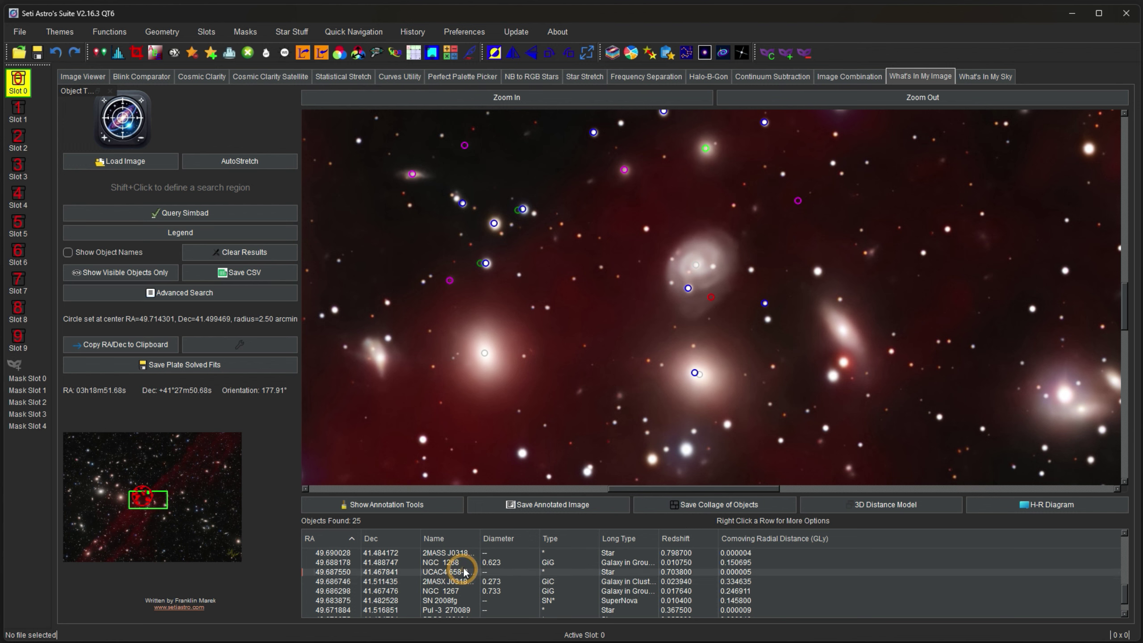
pyautogui.click(689, 291)
pyautogui.click(695, 265)
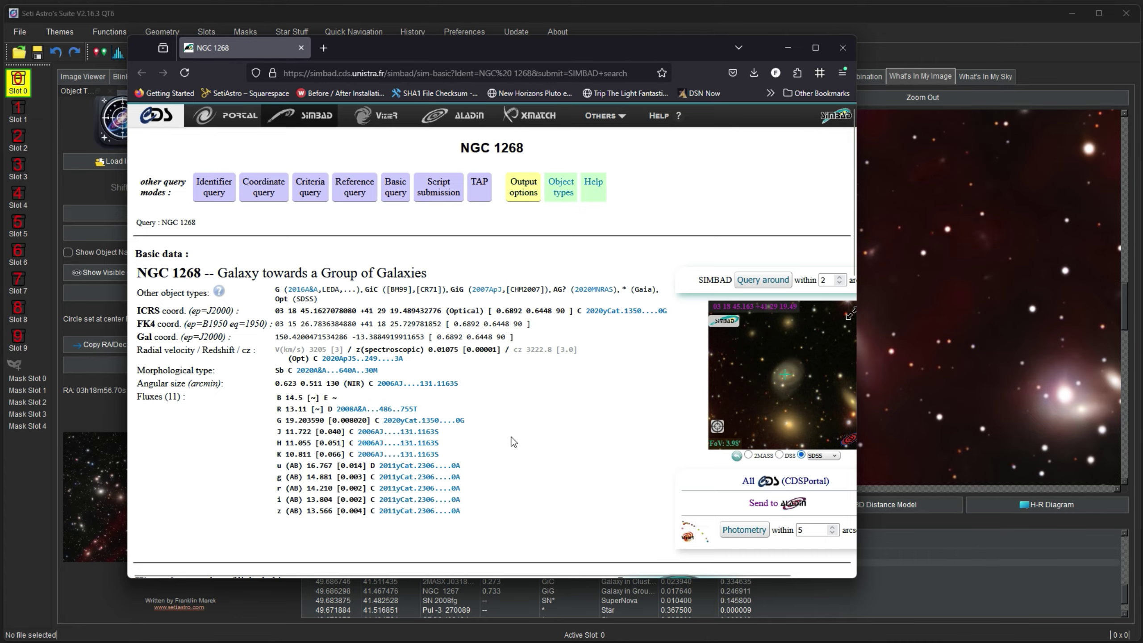
pyautogui.scroll(-5, 511, 436)
pyautogui.scroll(-4, 512, 437)
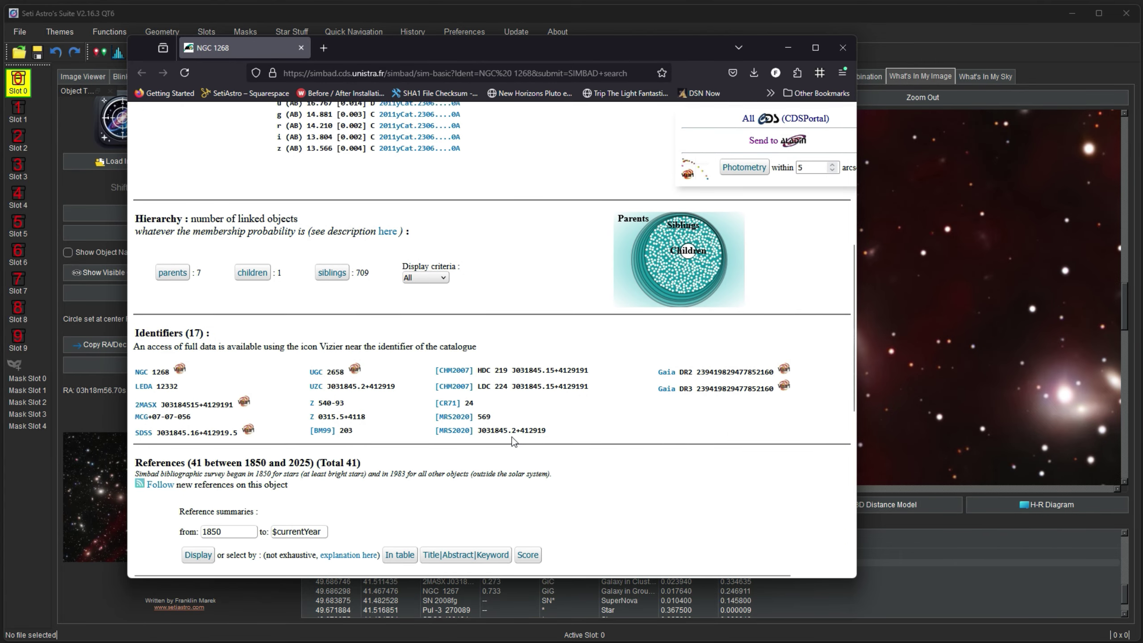
pyautogui.scroll(6, 512, 438)
pyautogui.scroll(3, 590, 325)
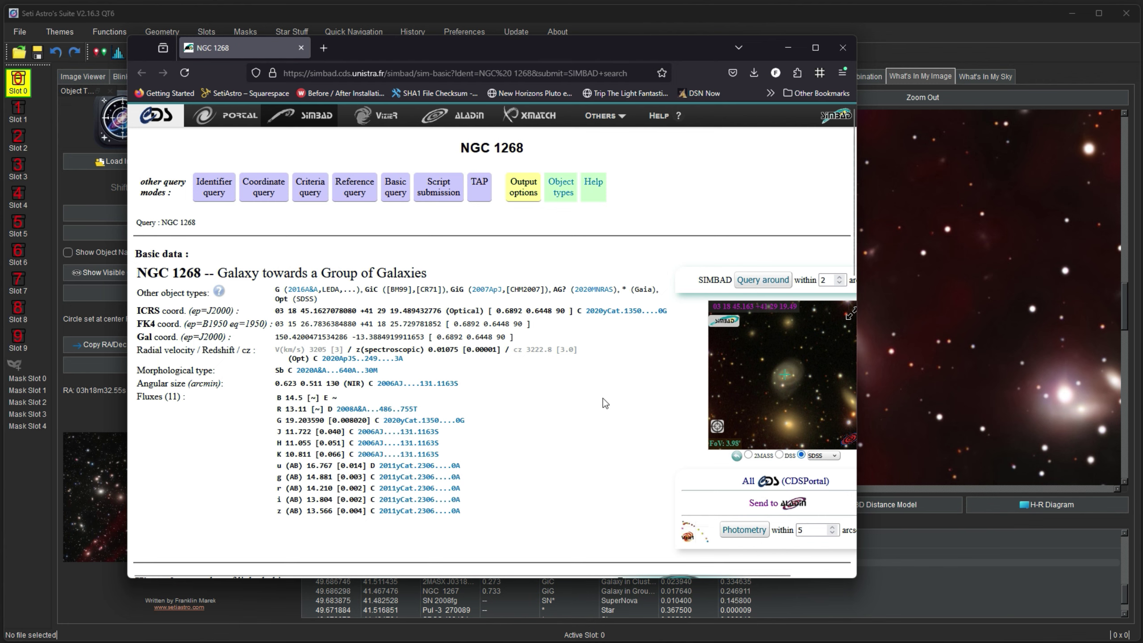
pyautogui.click(844, 48)
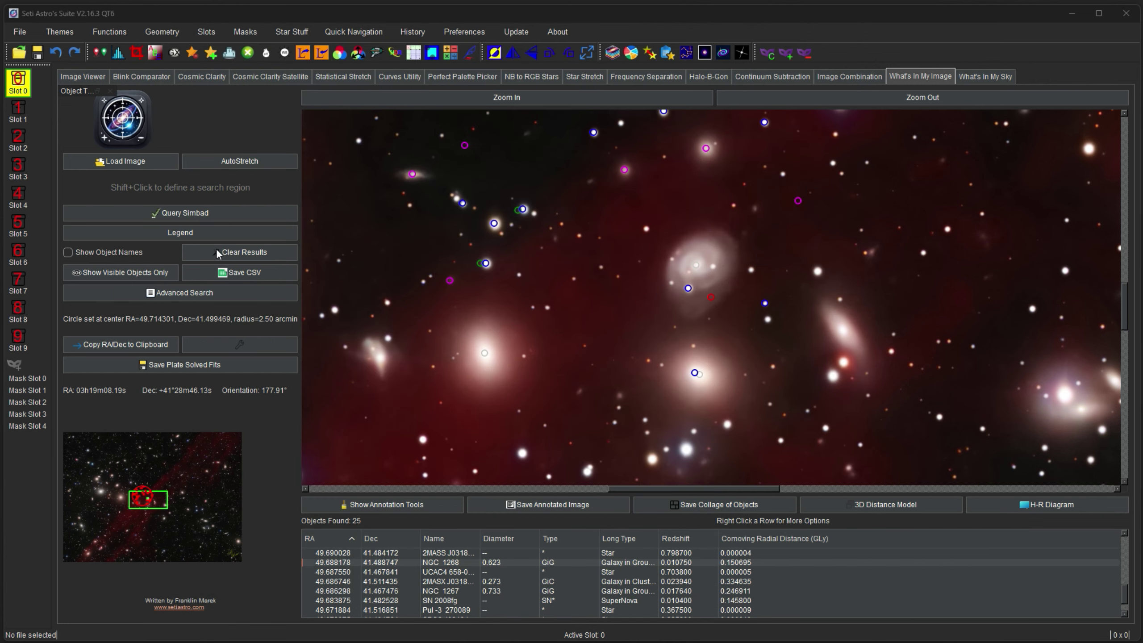
# - Examine the object type legend beside the image to match marker colours to categories, and close it
pyautogui.click(177, 233)
pyautogui.moveTo(565, 180); pyautogui.dragTo(931, 151)
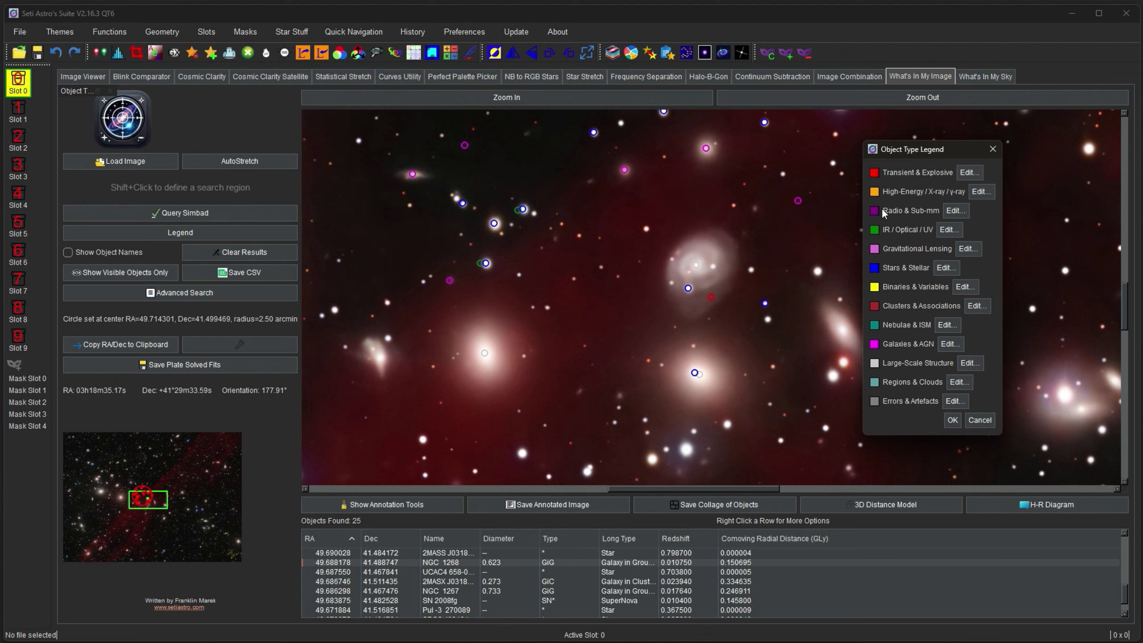
pyautogui.click(990, 150)
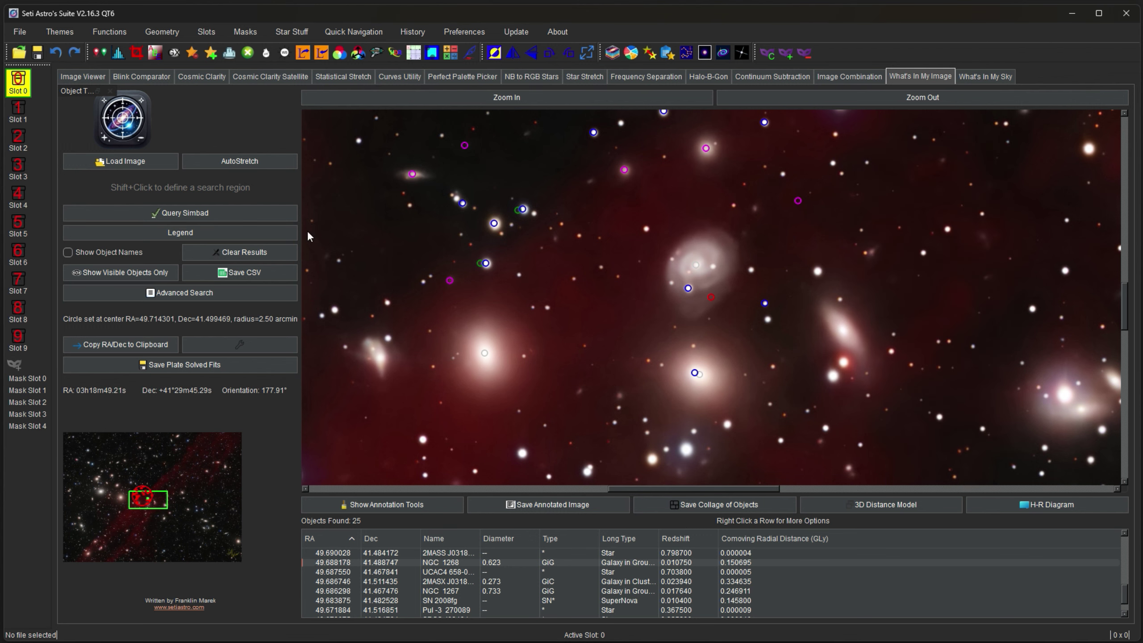
# - Preview the object names on the image, hide them again, and limit the results to visible objects only
pyautogui.click(88, 253)
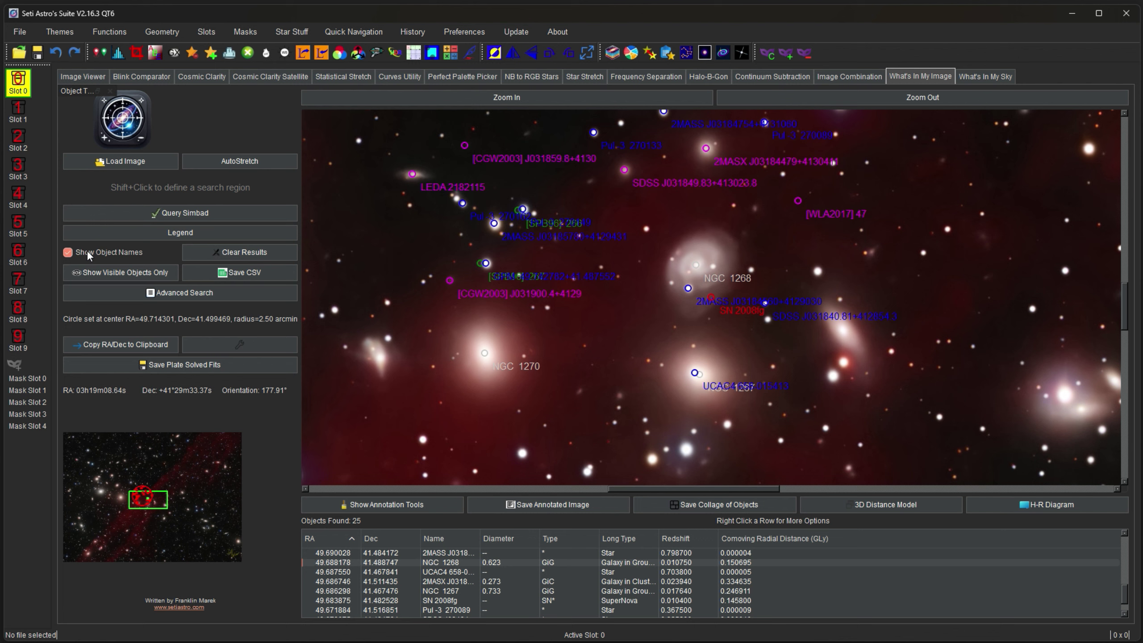
pyautogui.click(87, 253)
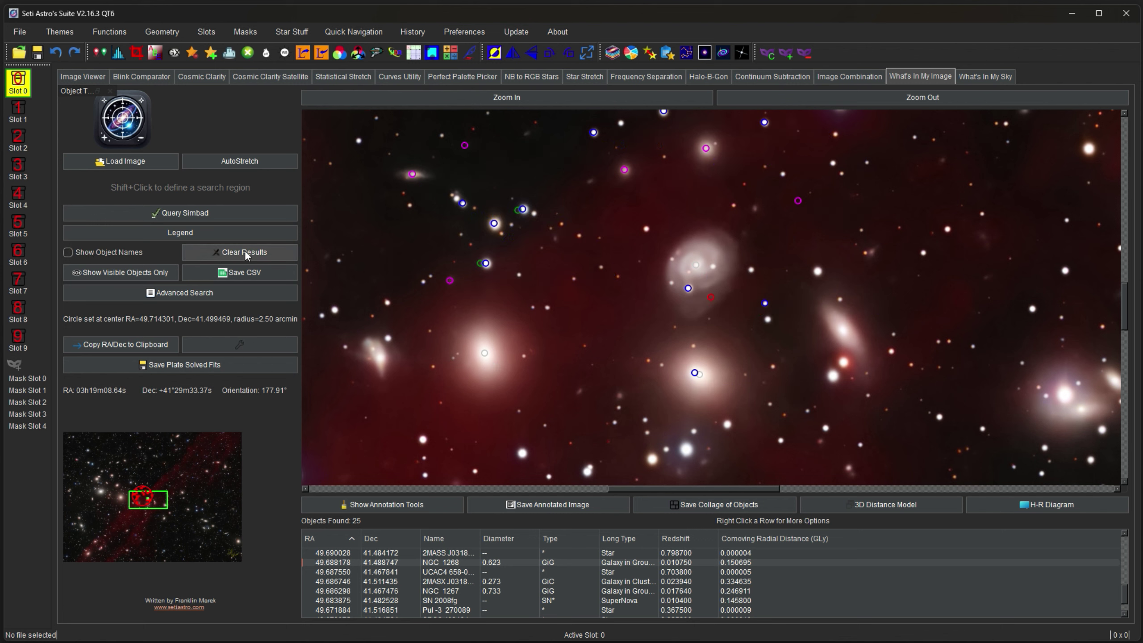
pyautogui.click(127, 271)
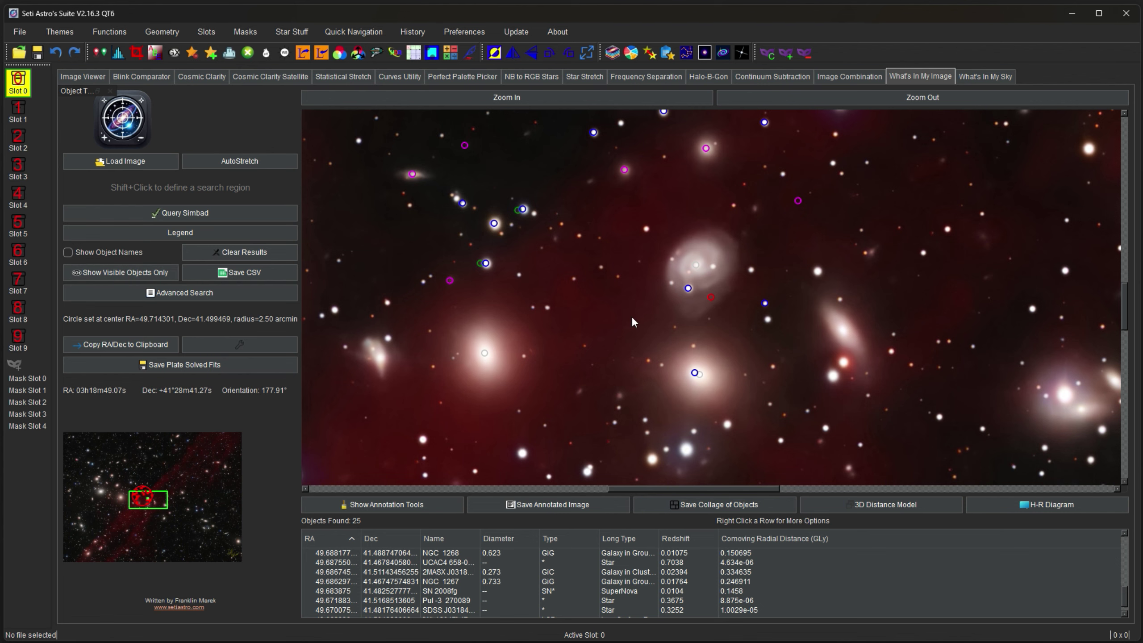
# - Copy the current RA/Dec coordinates to the clipboard and acknowledge the confirmation
pyautogui.moveTo(636, 273); pyautogui.dragTo(627, 328)
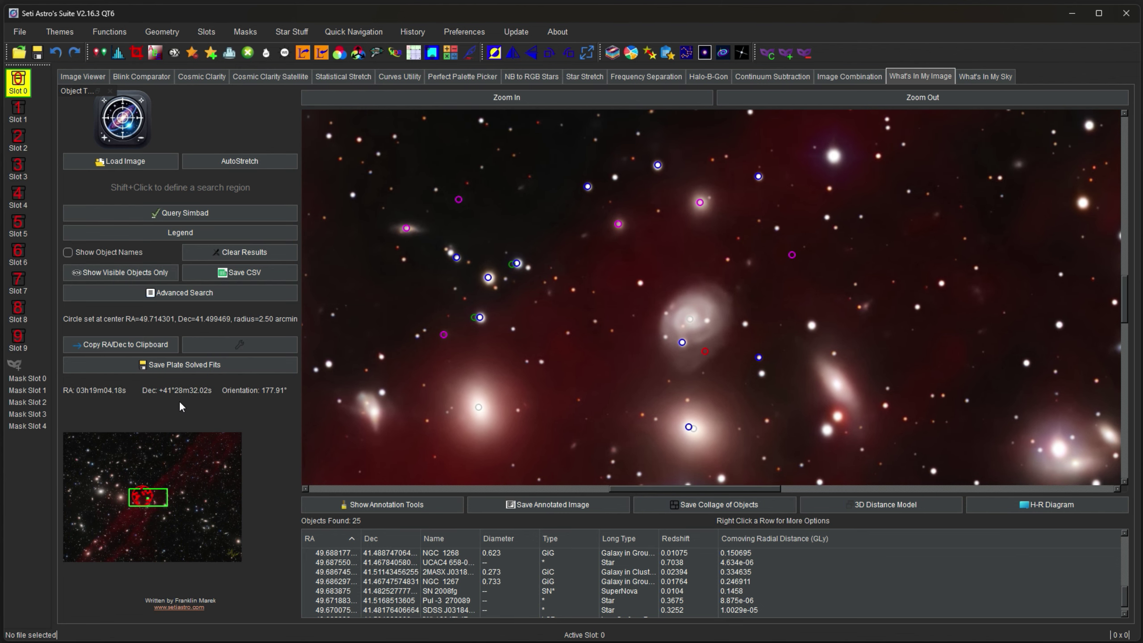
pyautogui.click(119, 344)
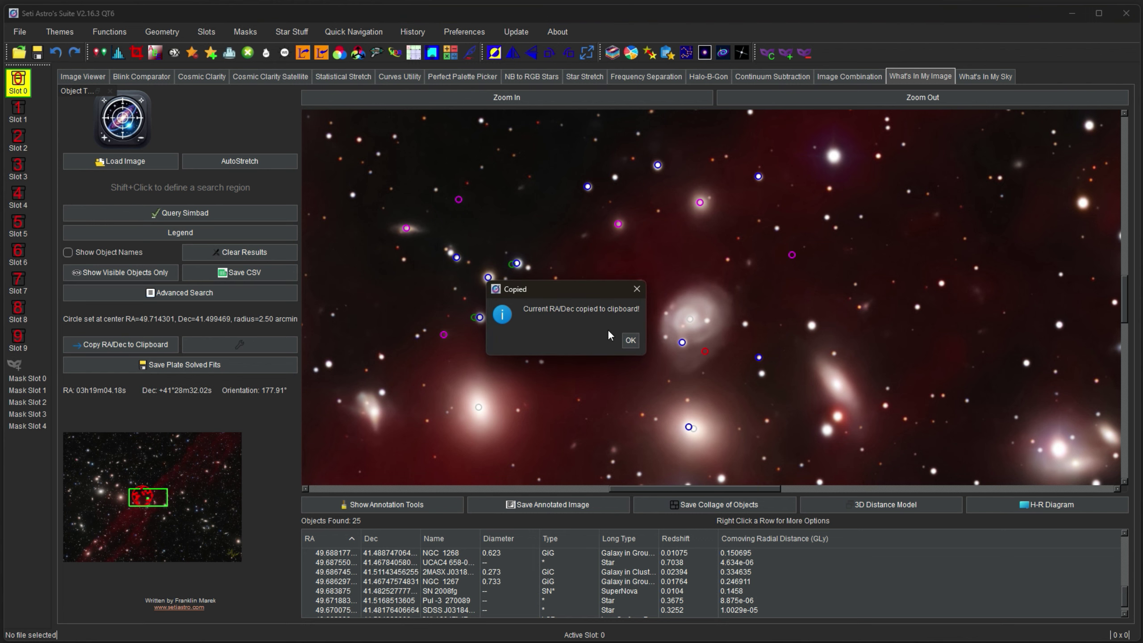
pyautogui.click(630, 339)
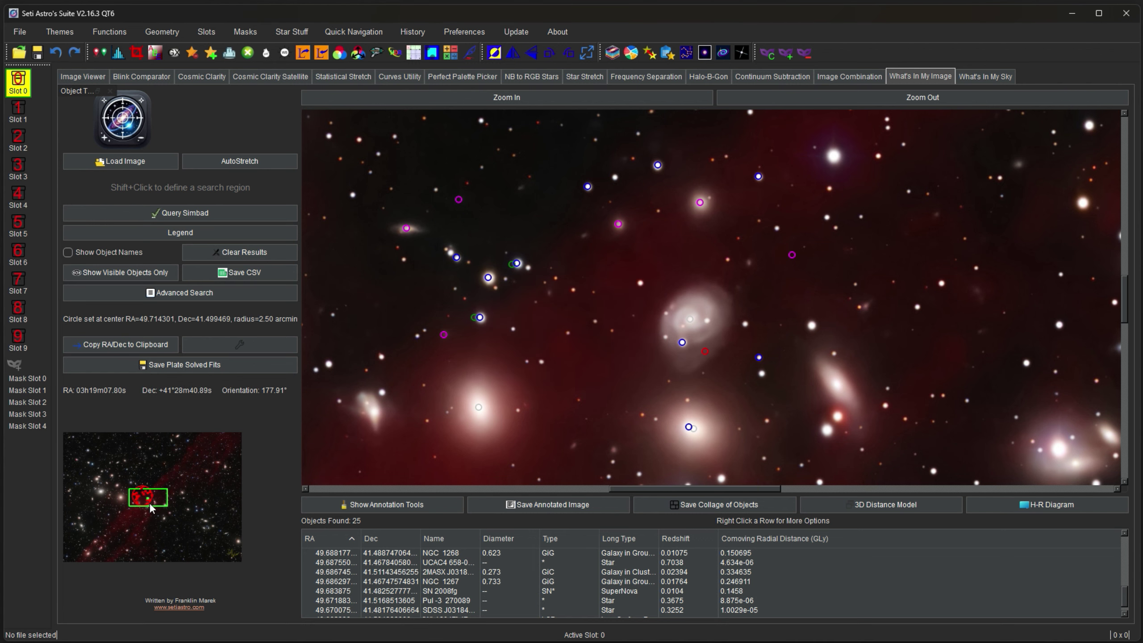
# - Examine other regions of the image through the overview thumbnail, returning to the circled search area
pyautogui.moveTo(150, 503); pyautogui.dragTo(177, 478)
pyautogui.moveTo(212, 533); pyautogui.dragTo(142, 498)
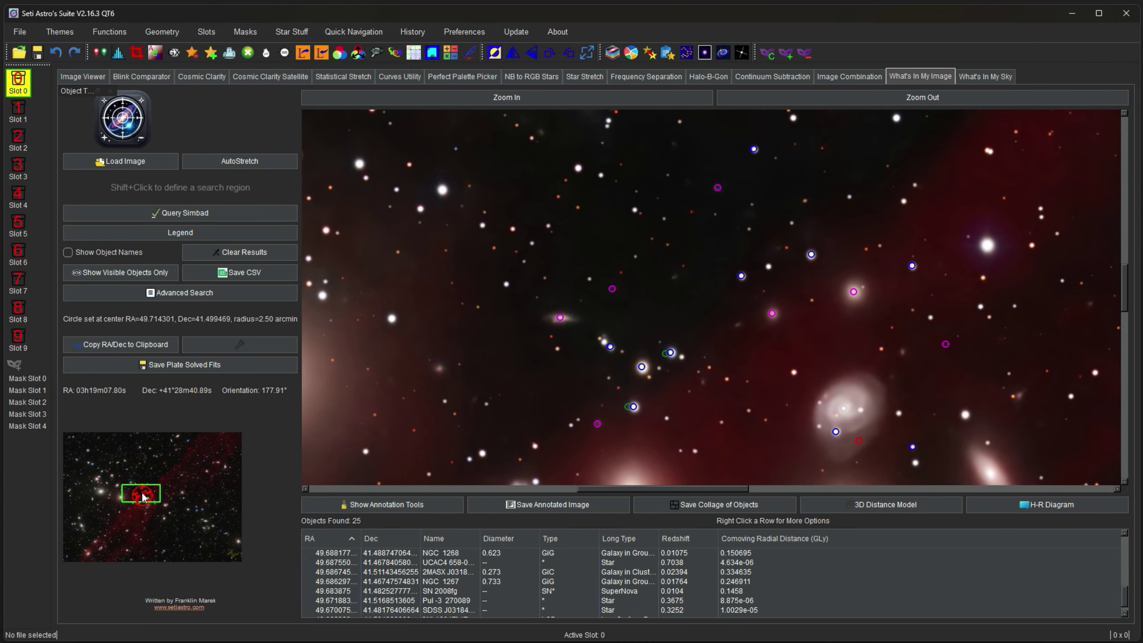
pyautogui.click(227, 464)
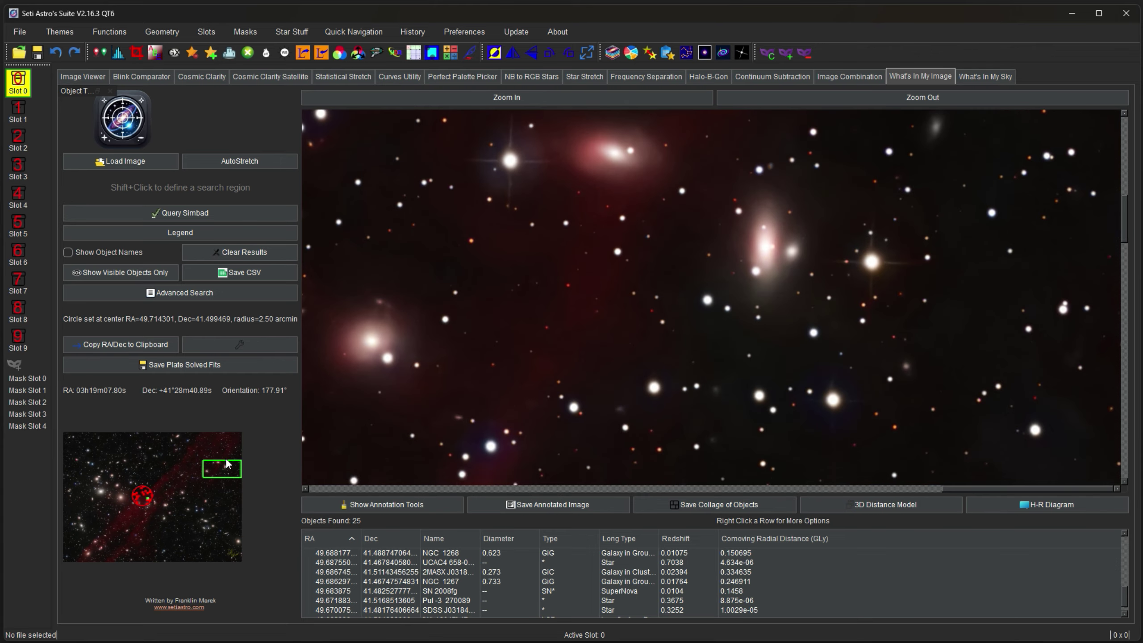
pyautogui.click(145, 498)
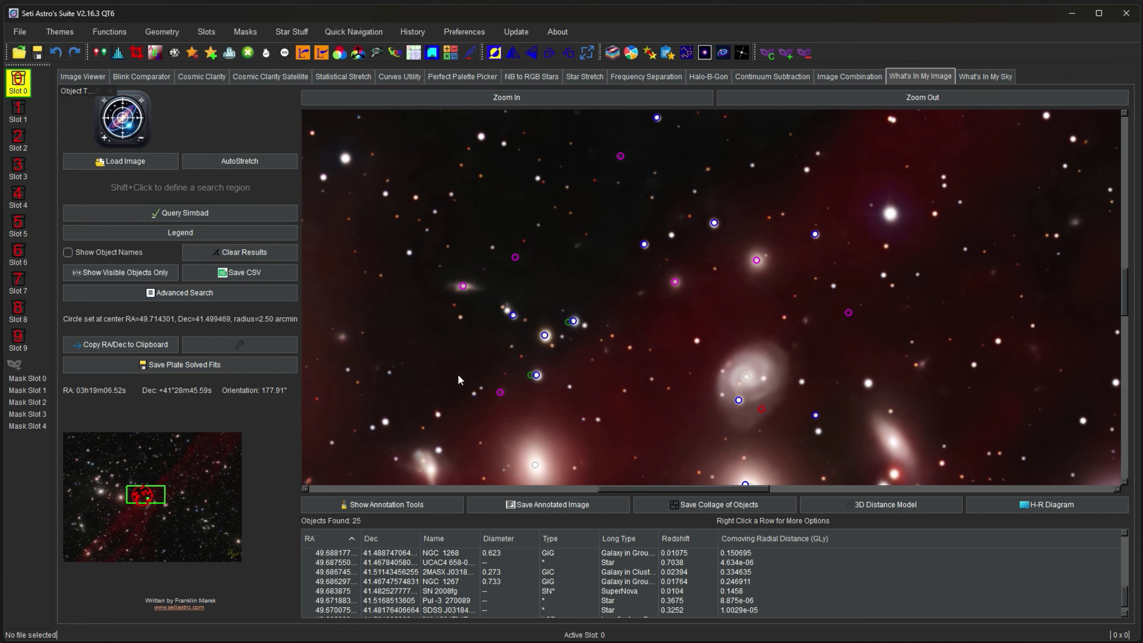
# - Select several marked stars and galaxies in the image one after another to look up their entries in the results list
pyautogui.click(543, 337)
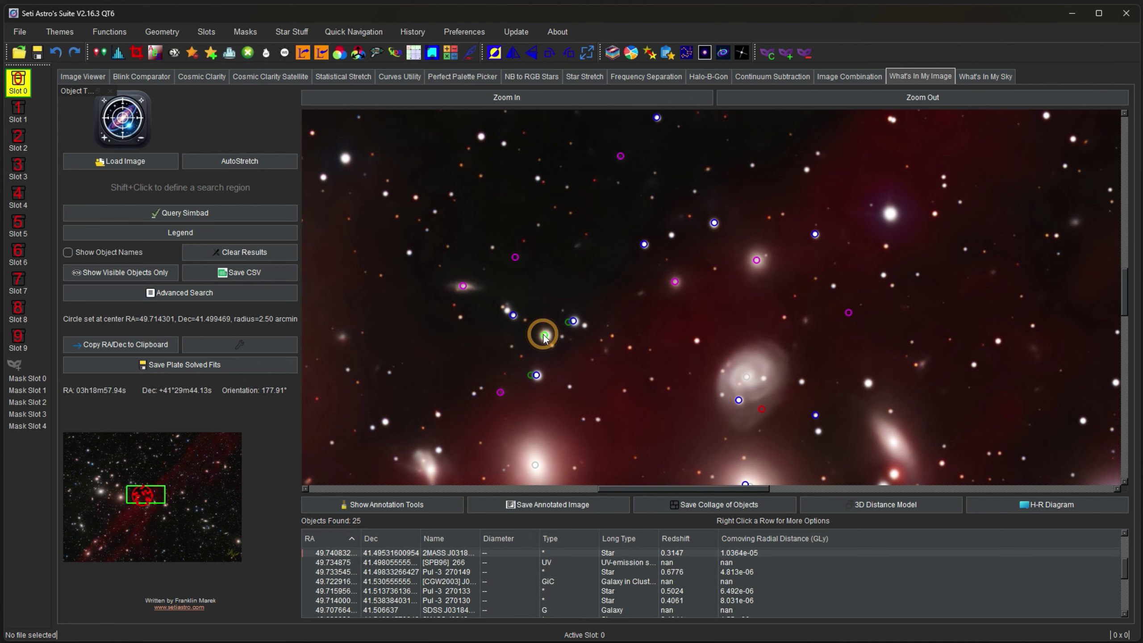
pyautogui.click(515, 257)
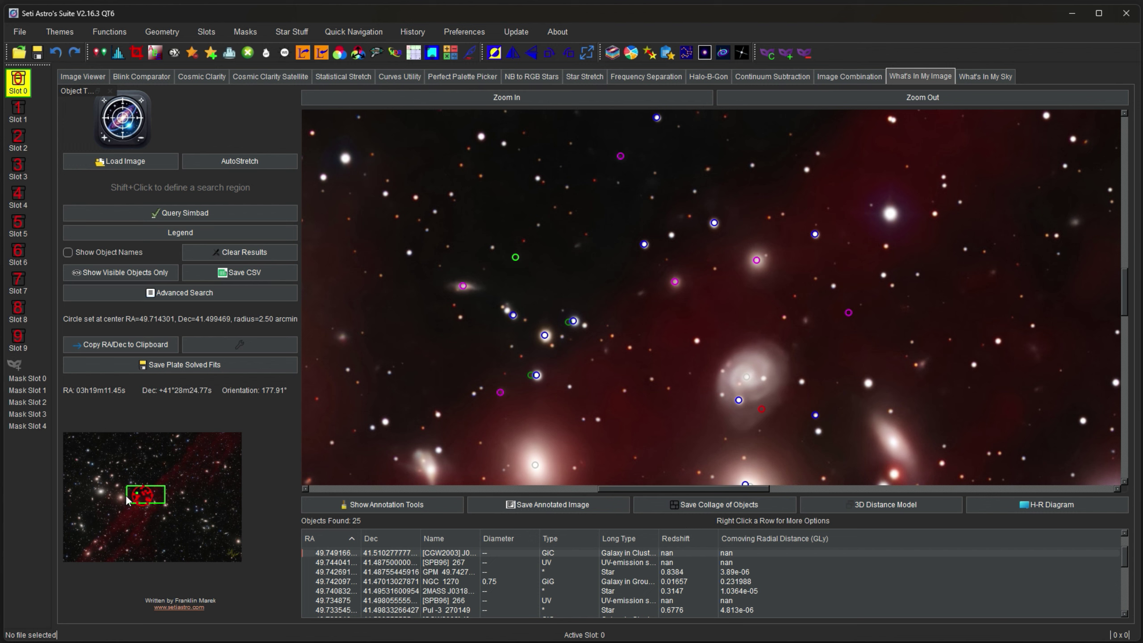
pyautogui.click(621, 157)
pyautogui.click(500, 392)
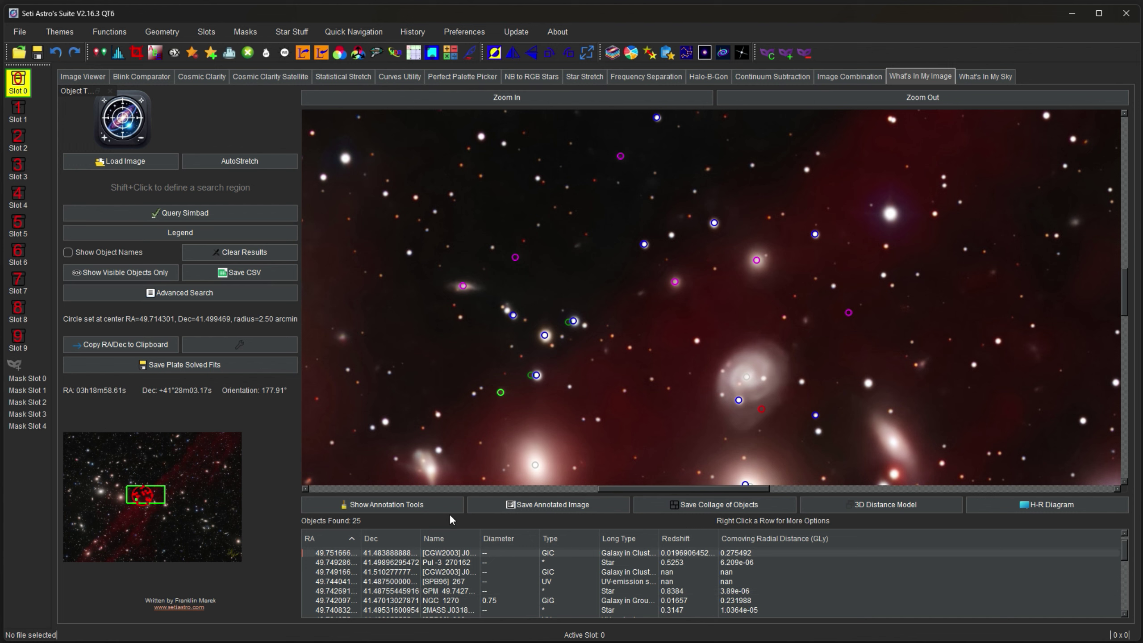
# - Show the annotation tools and measure the angular distance between the two marked galaxies just above spiral galaxy NGC 1268
pyautogui.click(427, 503)
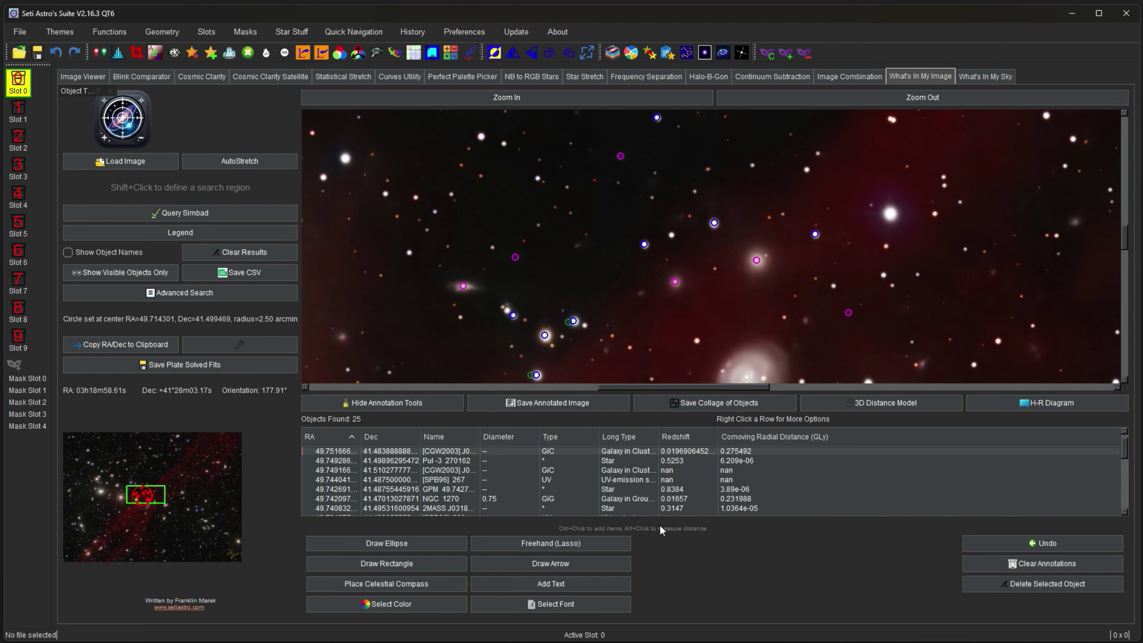
pyautogui.moveTo(719, 317); pyautogui.dragTo(716, 302)
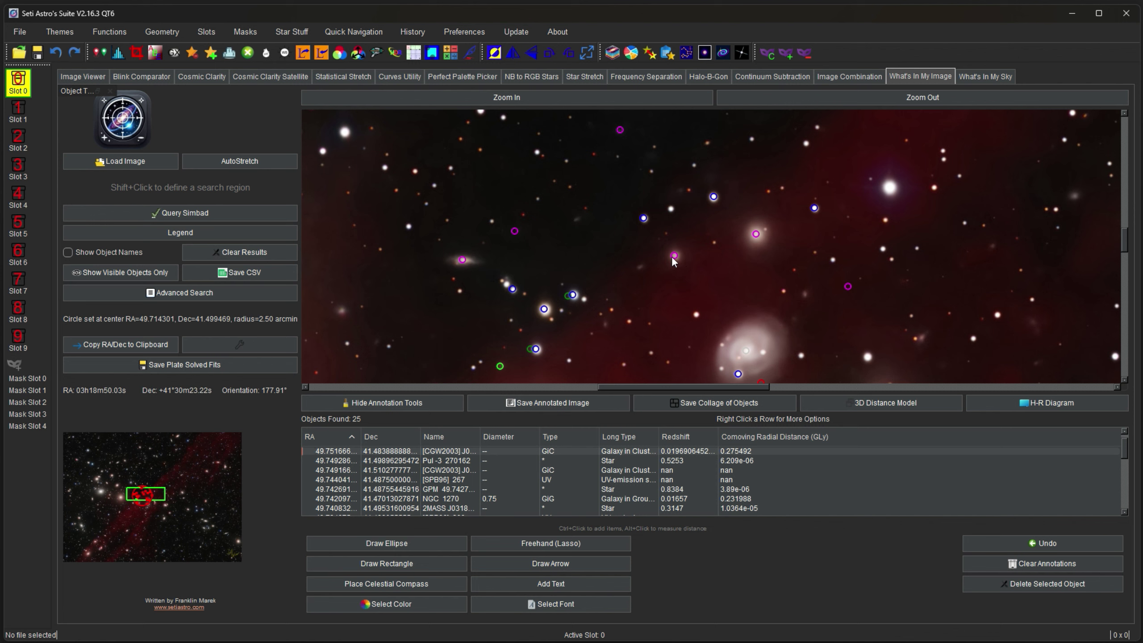
pyautogui.moveTo(674, 257); pyautogui.dragTo(756, 235)
pyautogui.moveTo(841, 335); pyautogui.dragTo(821, 263)
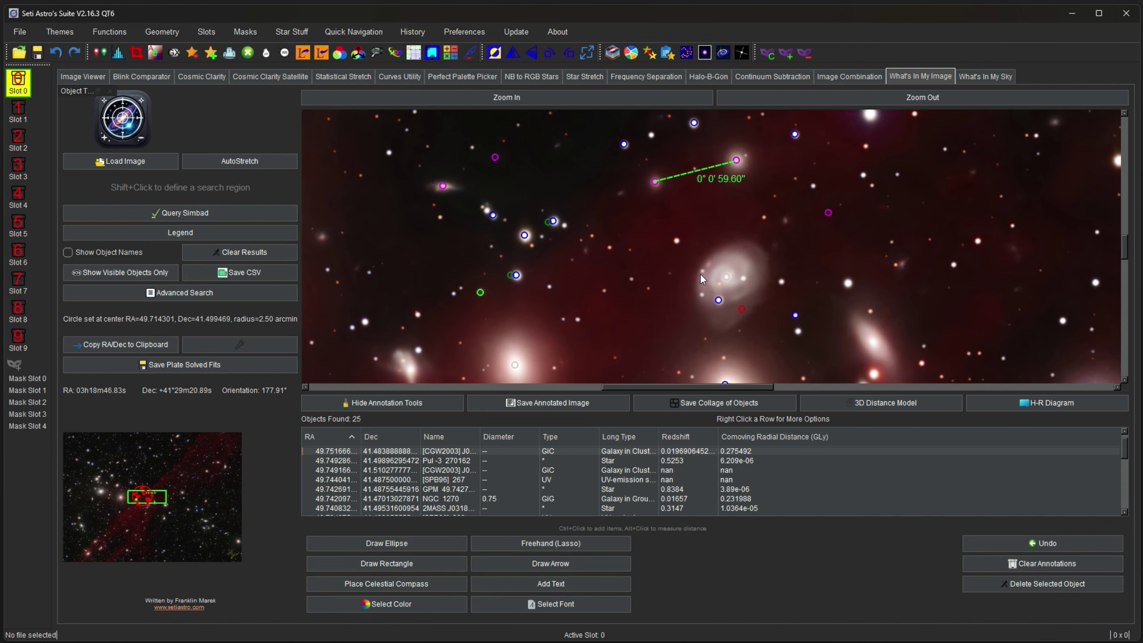
# - Measure the width and height of spiral galaxy NGC 1268, and clear all annotations
pyautogui.keyDown('alt'); pyautogui.click(766, 279); pyautogui.keyUp('alt')
pyautogui.keyDown('alt'); pyautogui.click(722, 331); pyautogui.keyUp('alt')
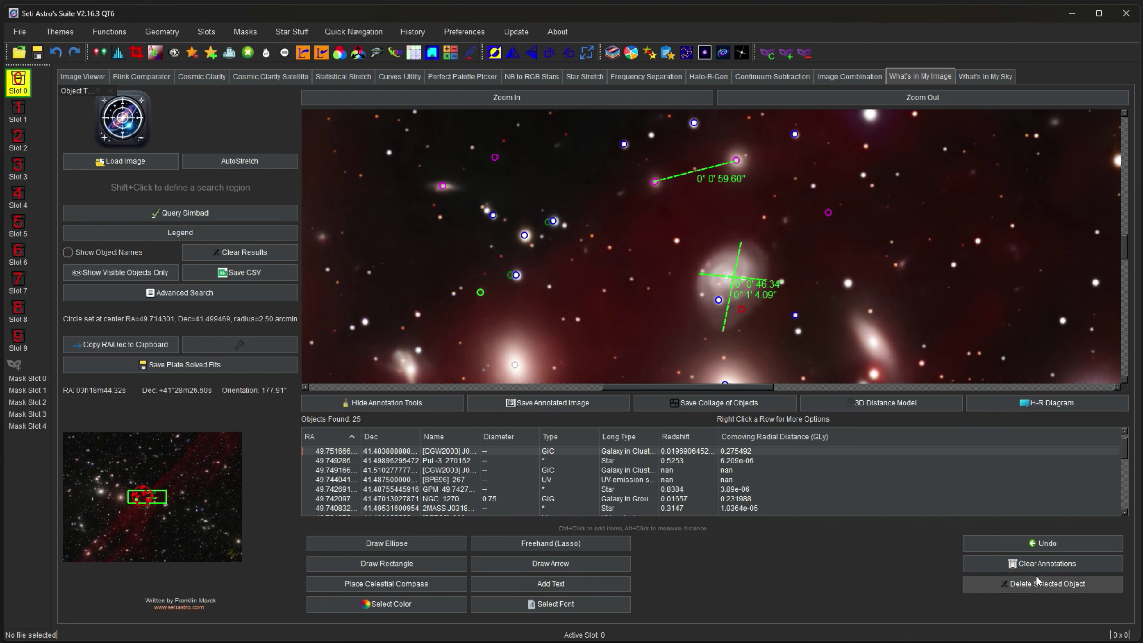
pyautogui.click(1018, 564)
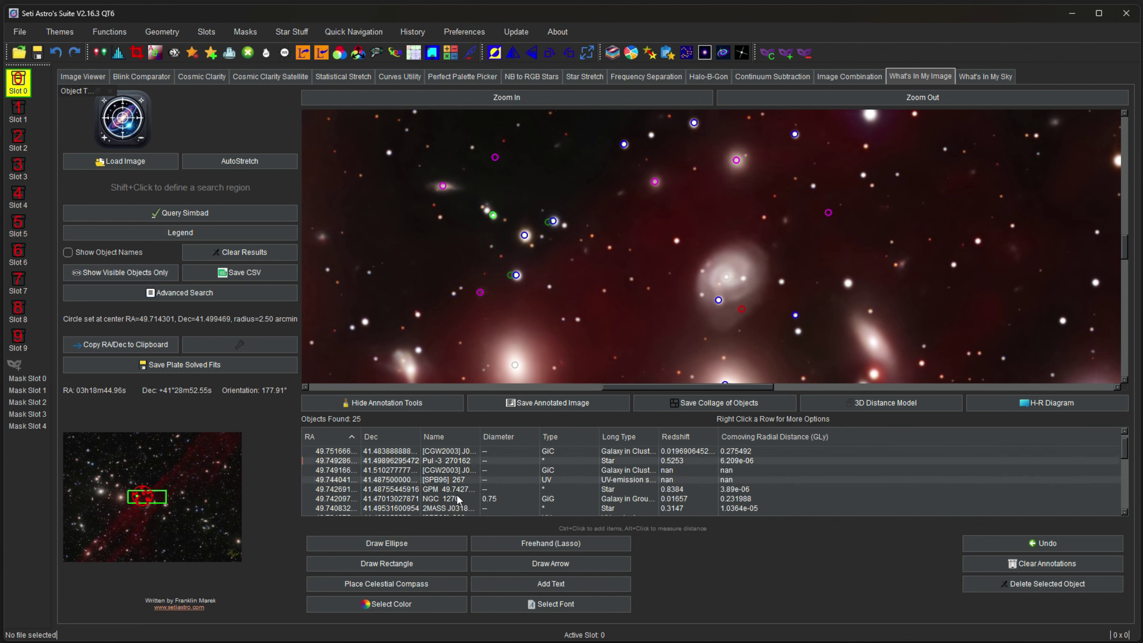
# - Select the star Pul -3 270162 in the results list, and preview the object names on the image before hiding them again
pyautogui.click(448, 479)
pyautogui.click(448, 461)
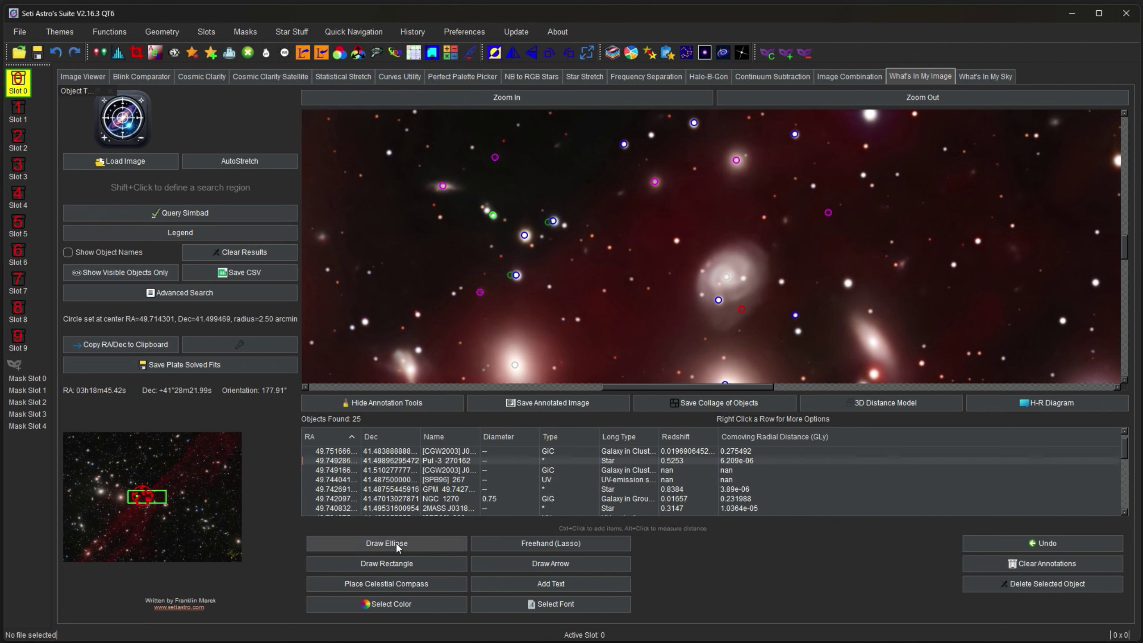
pyautogui.click(106, 256)
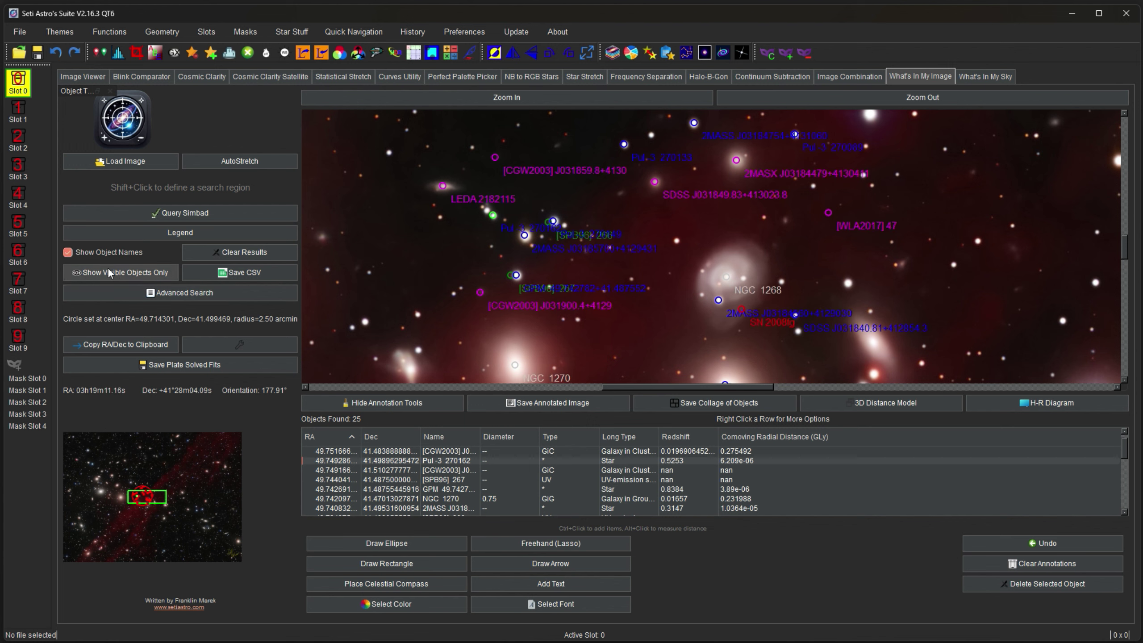
pyautogui.click(95, 256)
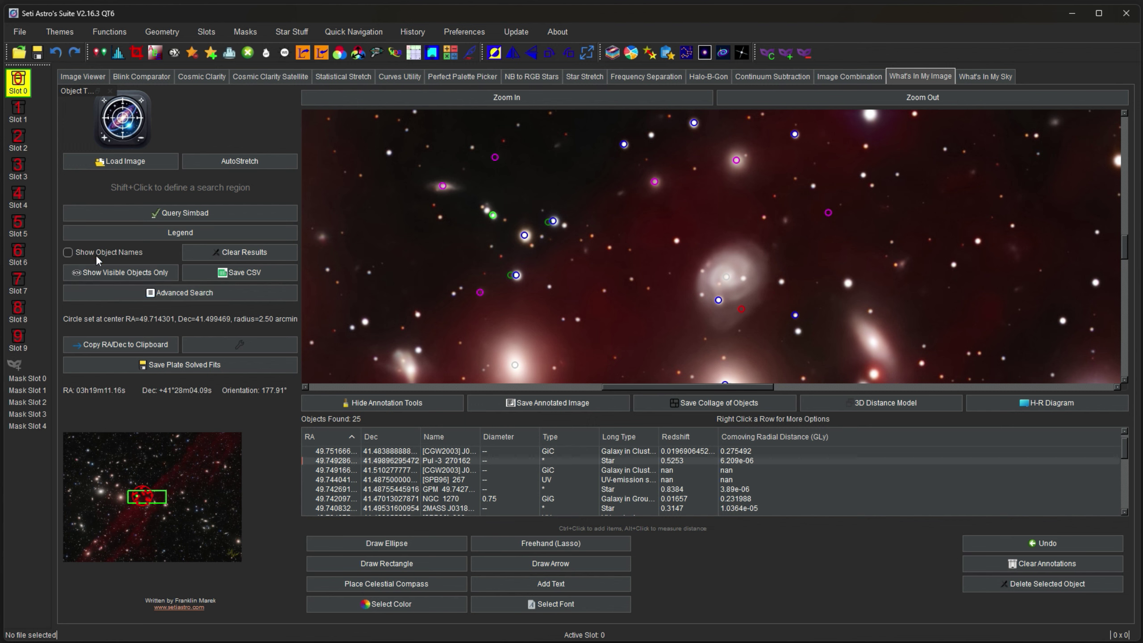
# - Draw a red ellipse annotation around spiral galaxy NGC 1268, and undo it
pyautogui.click(396, 542)
pyautogui.moveTo(638, 225)
pyautogui.mouseDown()
pyautogui.moveTo(771, 299)
pyautogui.moveTo(799, 283)
pyautogui.moveTo(713, 325)
pyautogui.moveTo(605, 327)
pyautogui.moveTo(781, 331)
pyautogui.mouseUp()
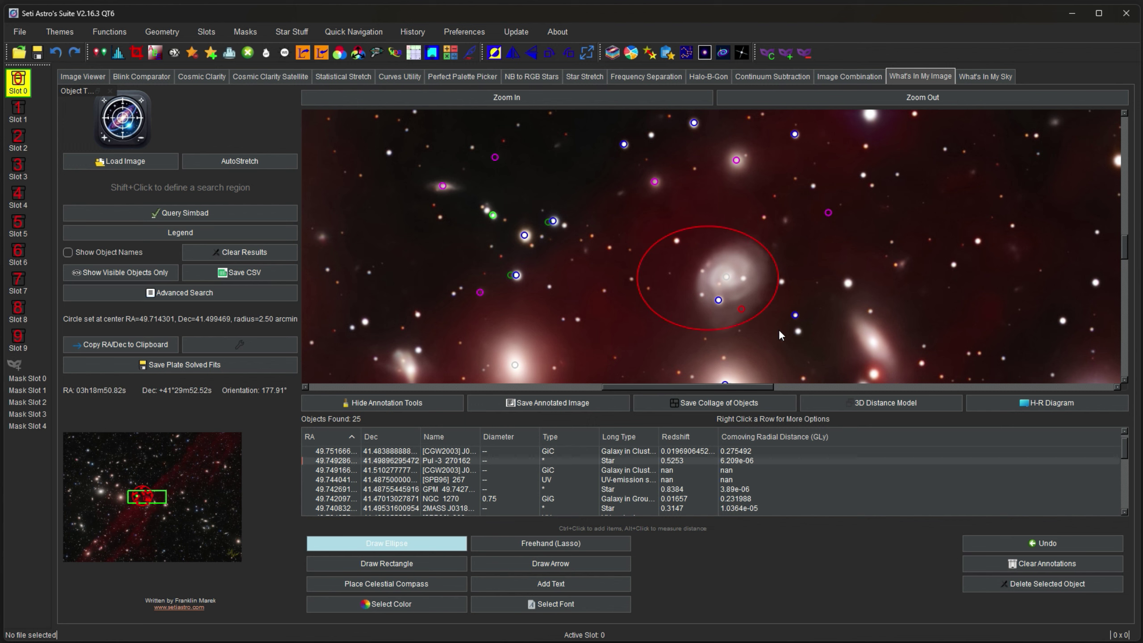
pyautogui.click(1058, 544)
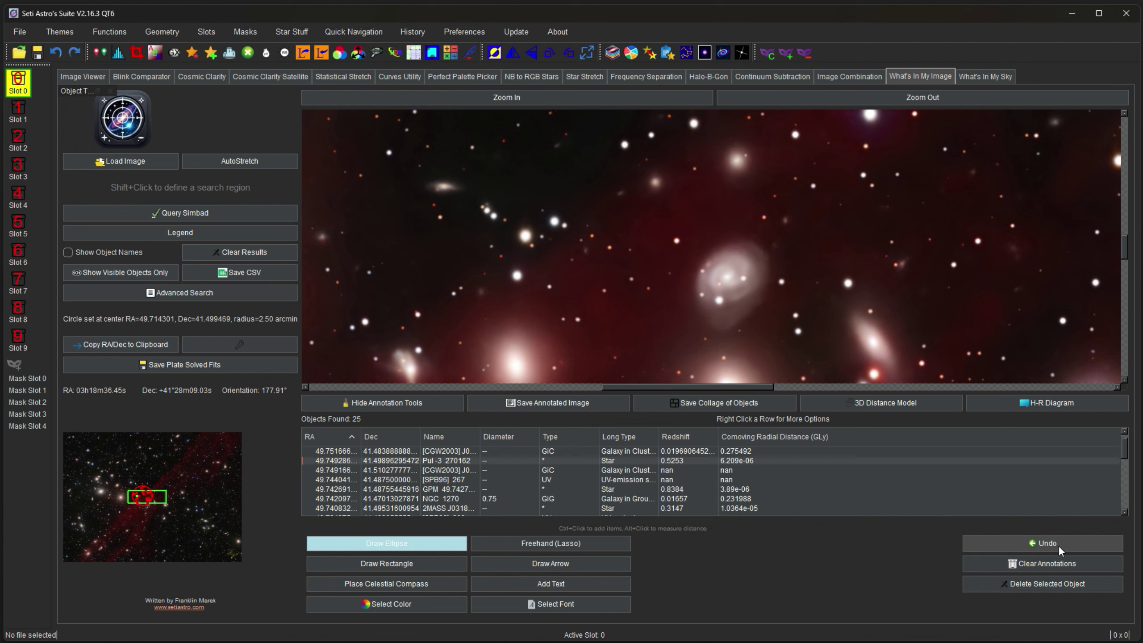
# - Draw a red rectangle around spiral galaxy NGC 1268 and place a celestial compass in the empty sky well beyond it
pyautogui.click(410, 564)
pyautogui.moveTo(671, 220); pyautogui.dragTo(785, 349)
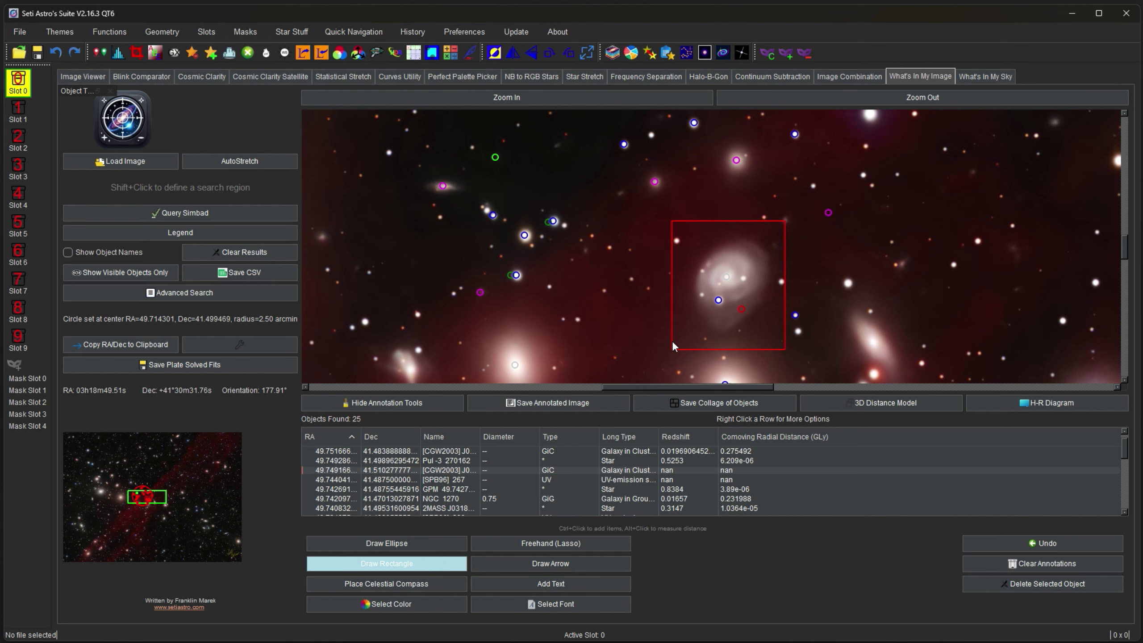
pyautogui.click(365, 585)
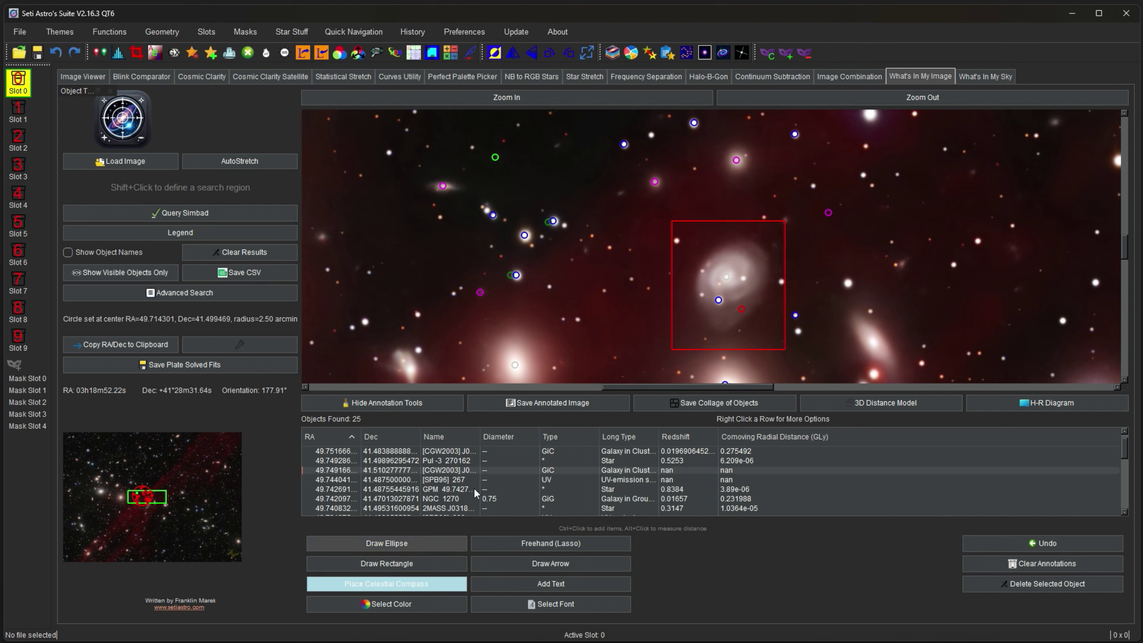
pyautogui.click(961, 205)
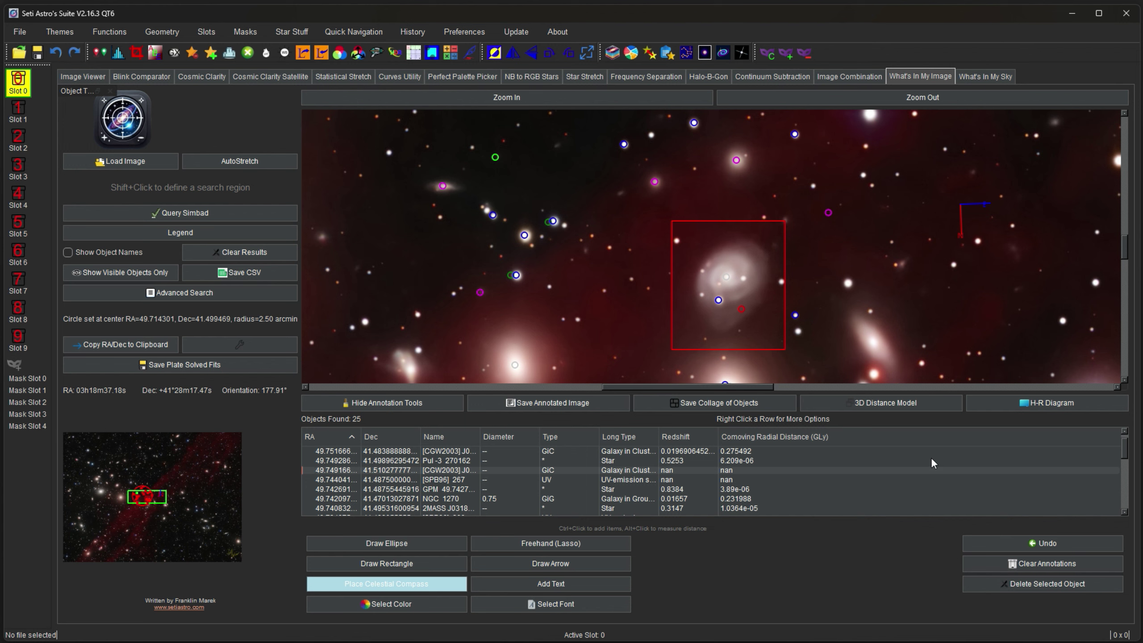
# - Set the annotation color to bright green #2cff15 and draw a rectangle over the sky on the opposite side from the spiral galaxy
pyautogui.click(387, 604)
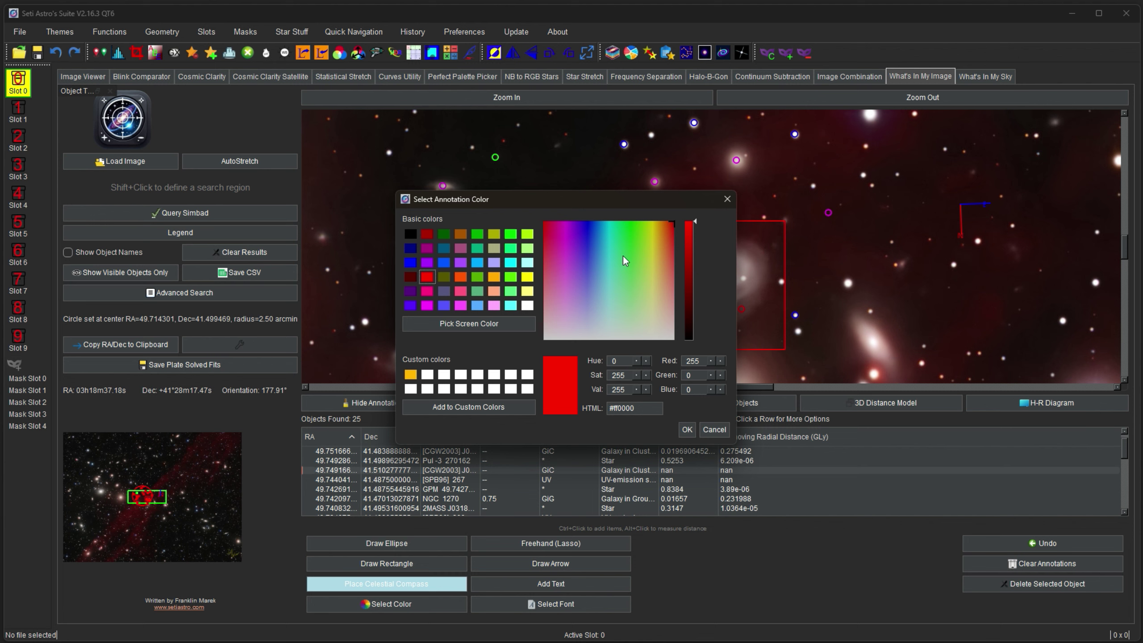
pyautogui.click(632, 230)
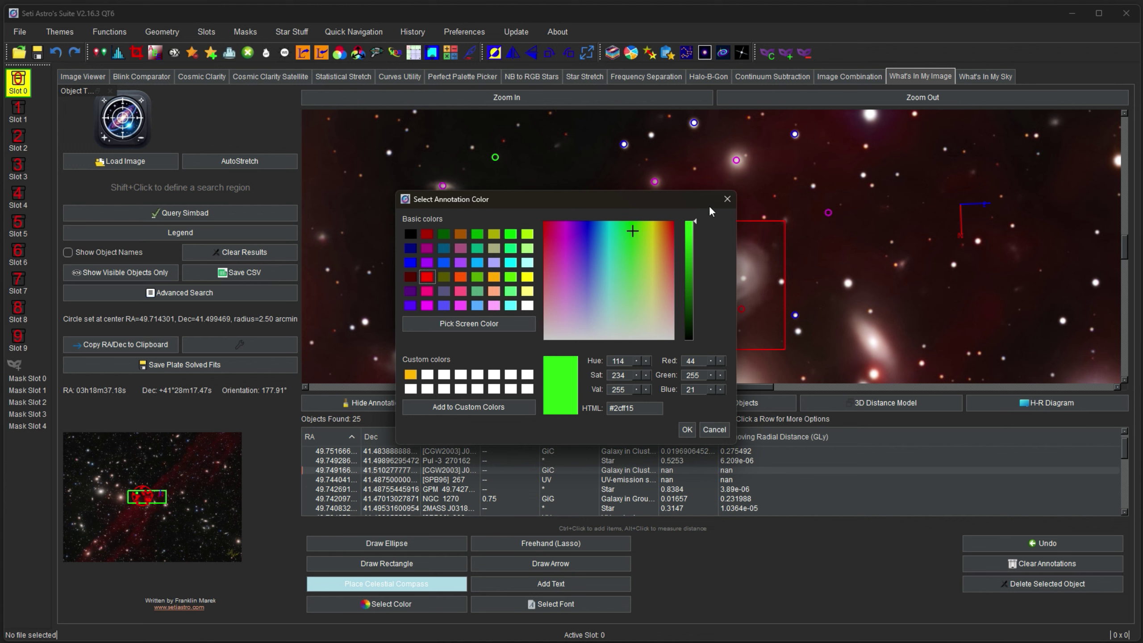
pyautogui.click(687, 430)
pyautogui.click(407, 567)
pyautogui.moveTo(365, 255); pyautogui.dragTo(483, 331)
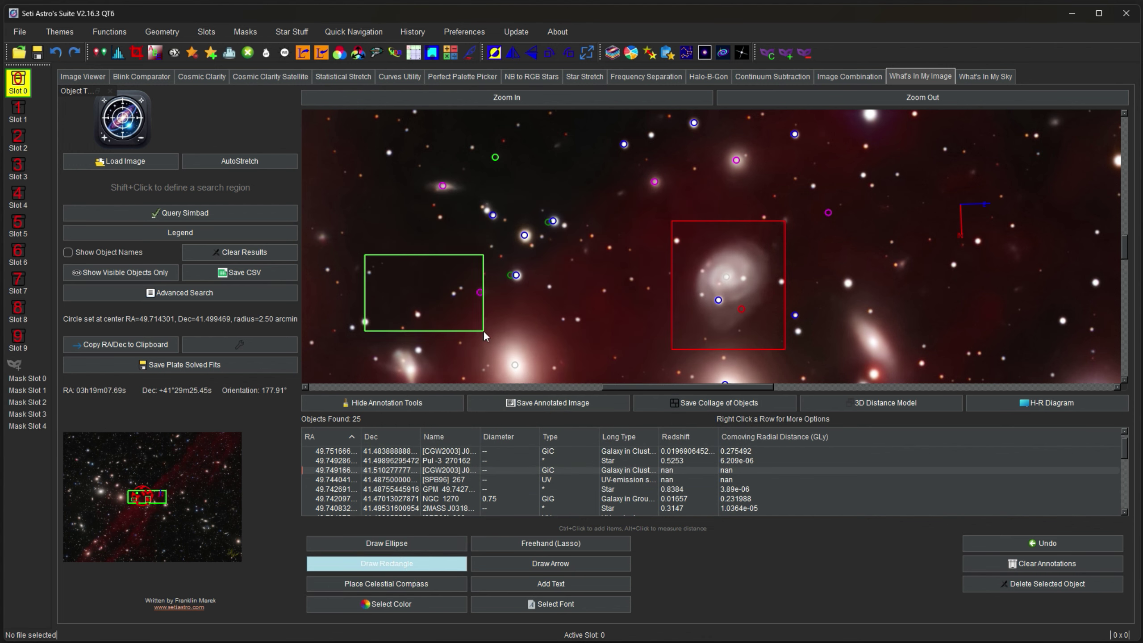
# - Set the annotation color to purple #aa007f and draw an ellipse between the green and red rectangles
pyautogui.click(380, 603)
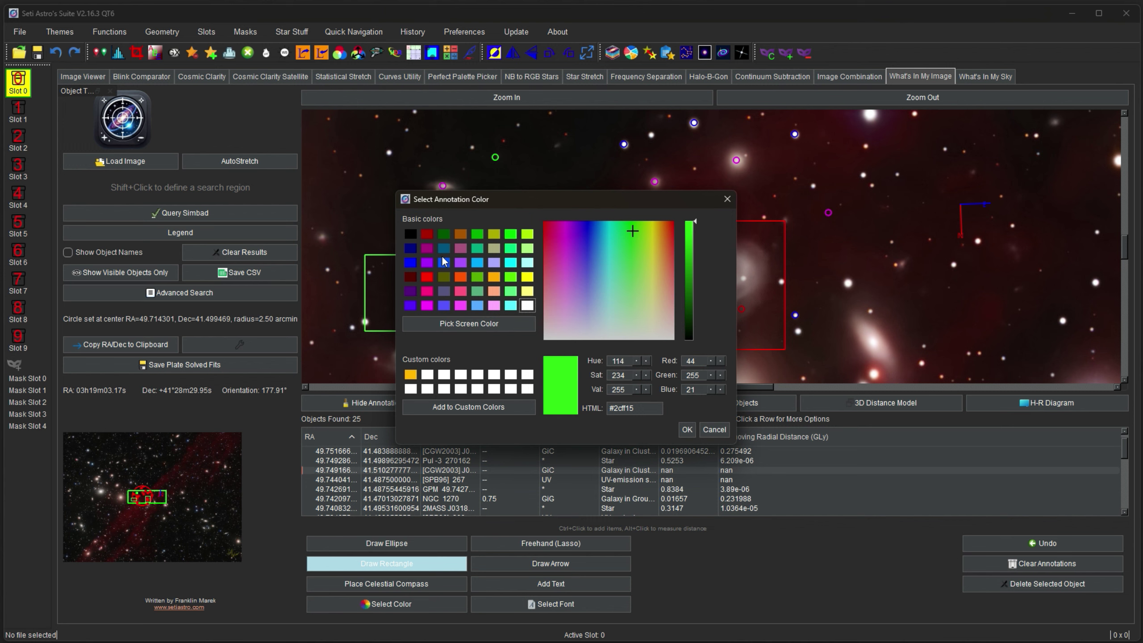
pyautogui.click(427, 253)
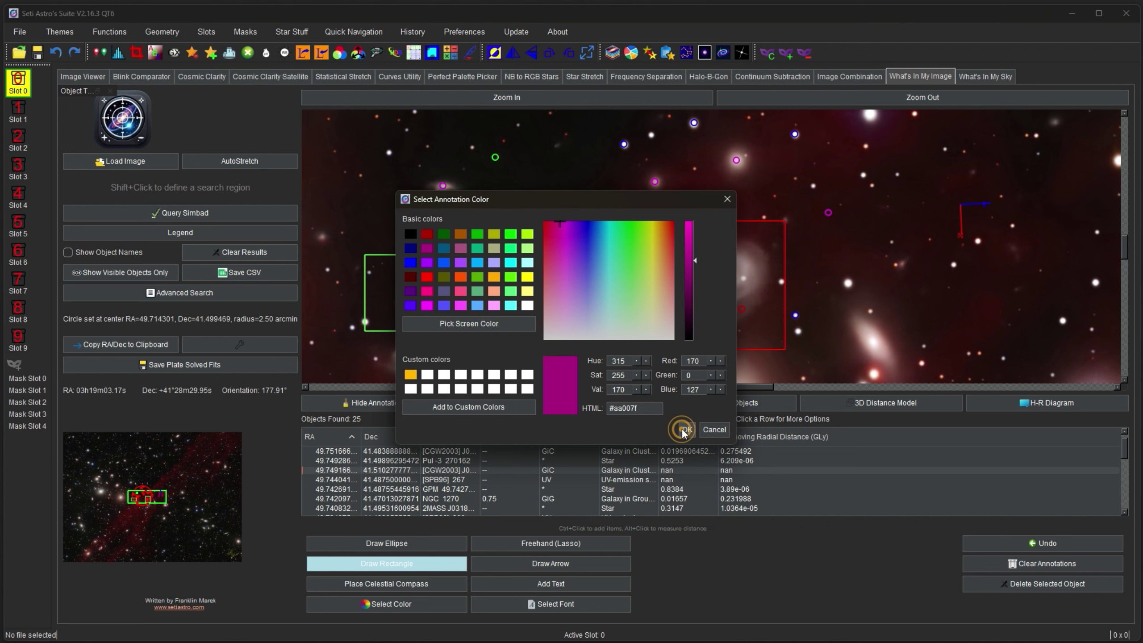
pyautogui.click(686, 429)
pyautogui.click(383, 543)
pyautogui.moveTo(541, 185); pyautogui.dragTo(668, 284)
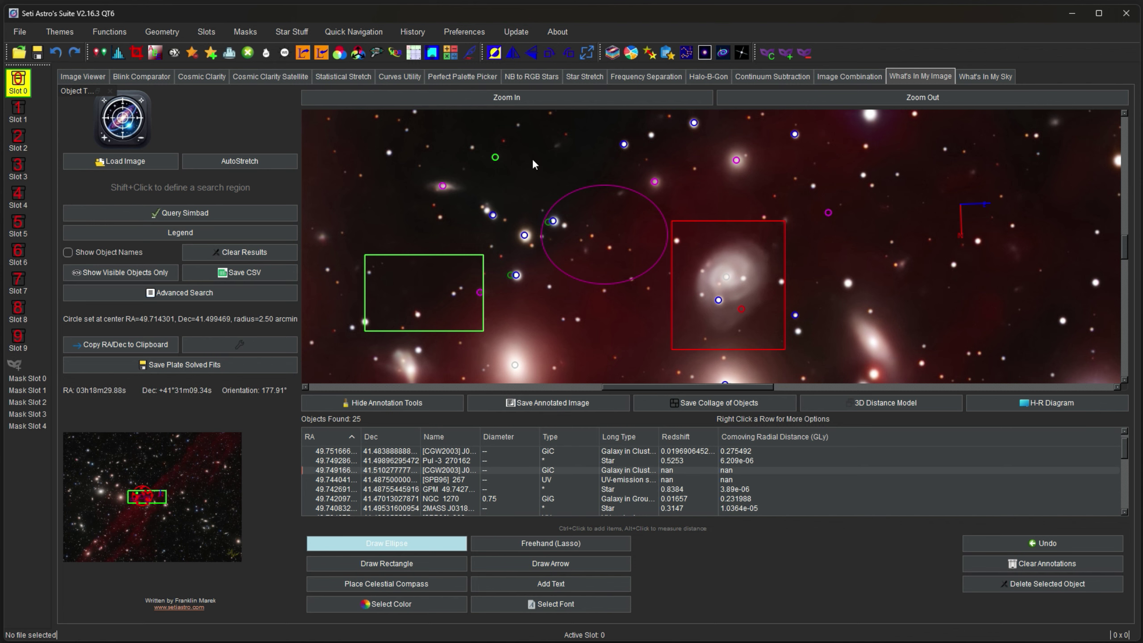
# - Undo the last four annotations: the purple ellipse, green rectangle, celestial compass and red rectangle
pyautogui.click(1045, 547)
pyautogui.click(1044, 545)
pyautogui.click(1044, 544)
pyautogui.click(1045, 544)
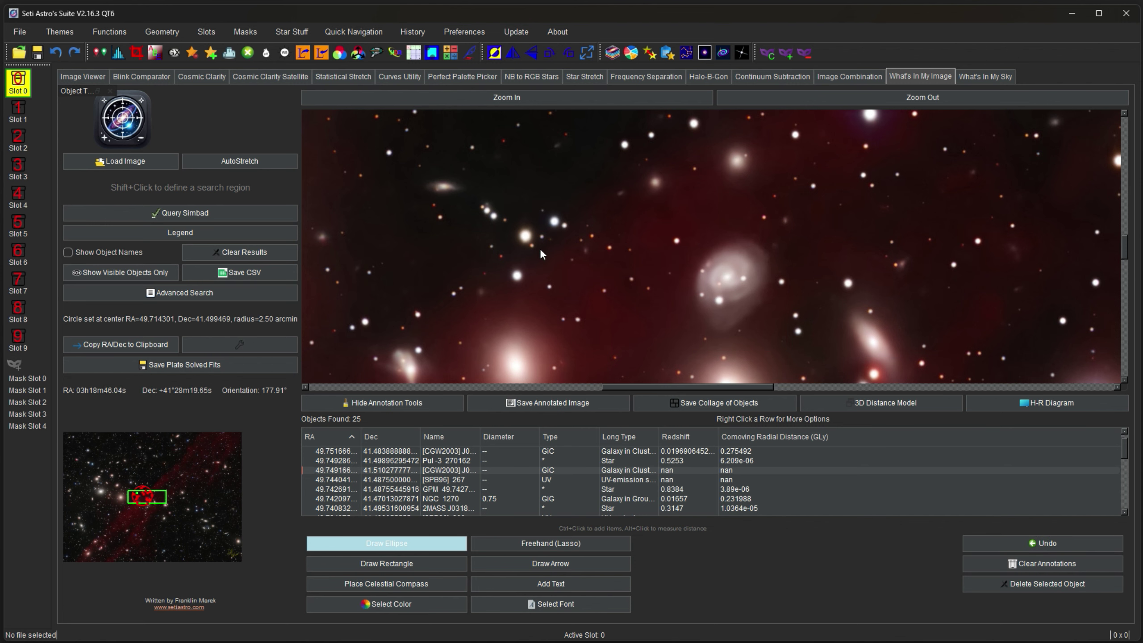
# - Draw a freehand lasso outline around the group of marked stars, undo it, and select [SPB96] 267 in the results list
pyautogui.click(544, 542)
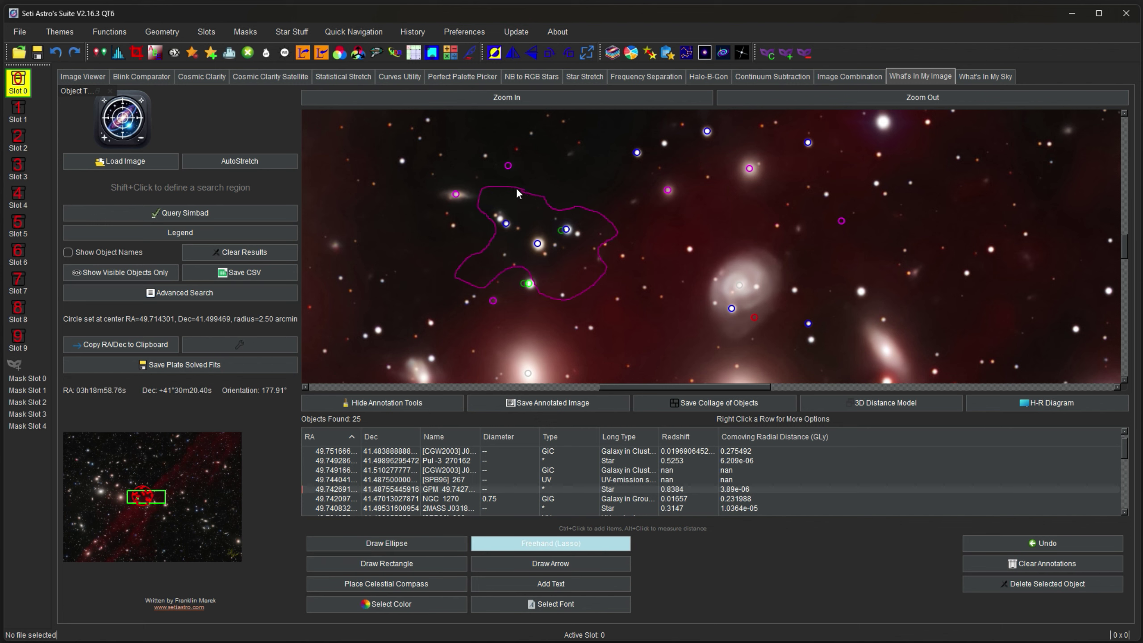
pyautogui.click(1024, 544)
pyautogui.click(763, 478)
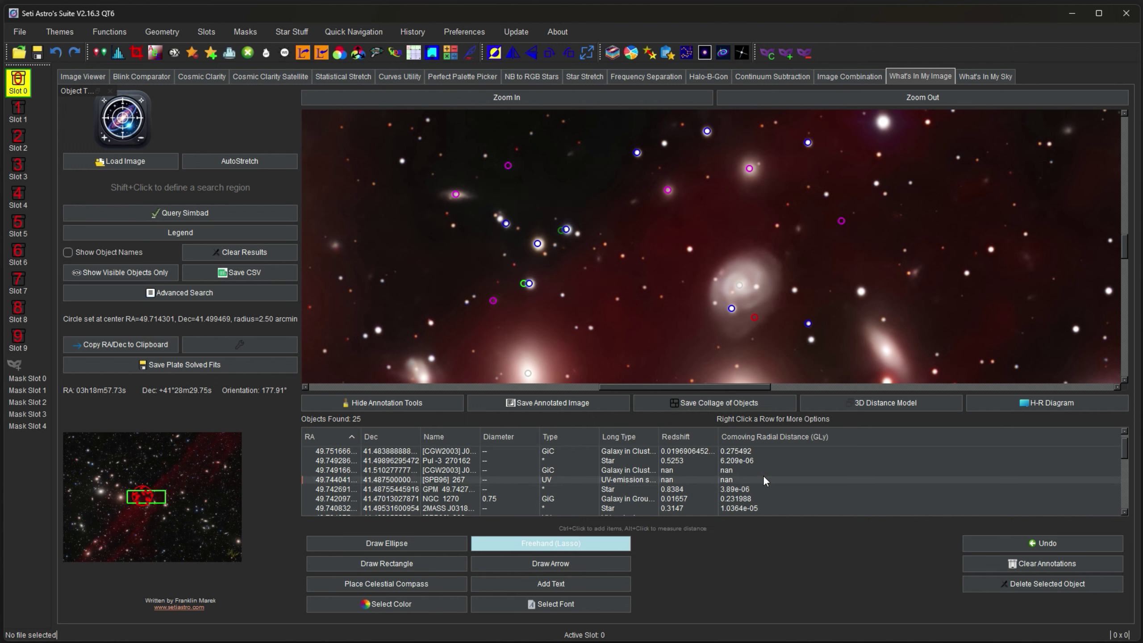
# - Draw a purple arrow to the marked star in NGC 1268 and add the text "MysteryStar" near the arrow's tail
pyautogui.click(545, 563)
pyautogui.moveTo(625, 342); pyautogui.dragTo(696, 320)
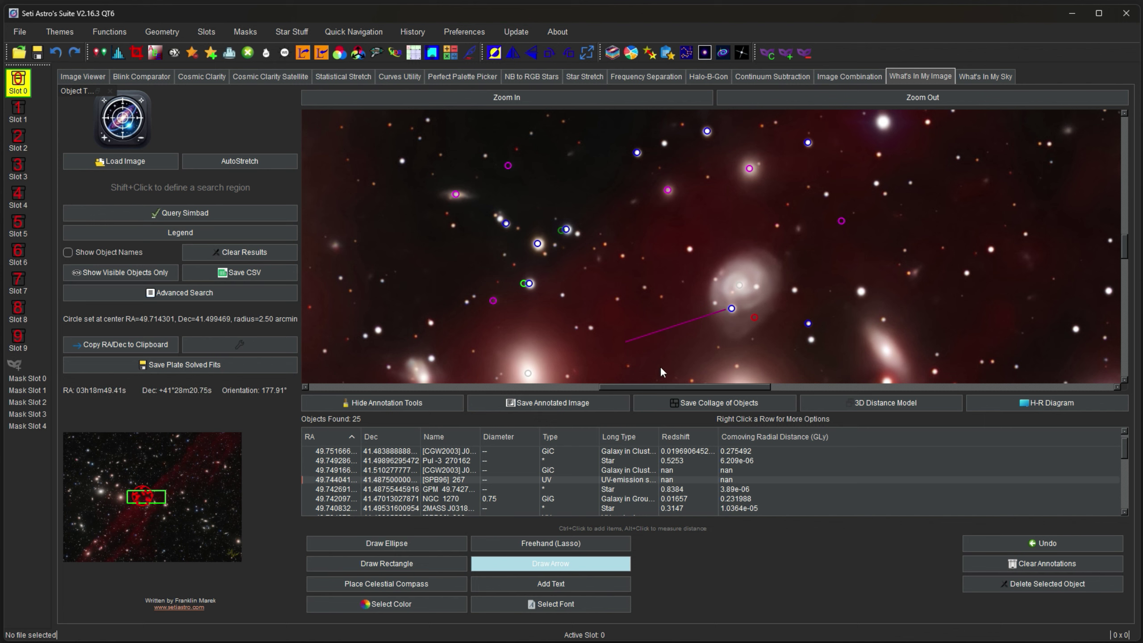
pyautogui.click(542, 584)
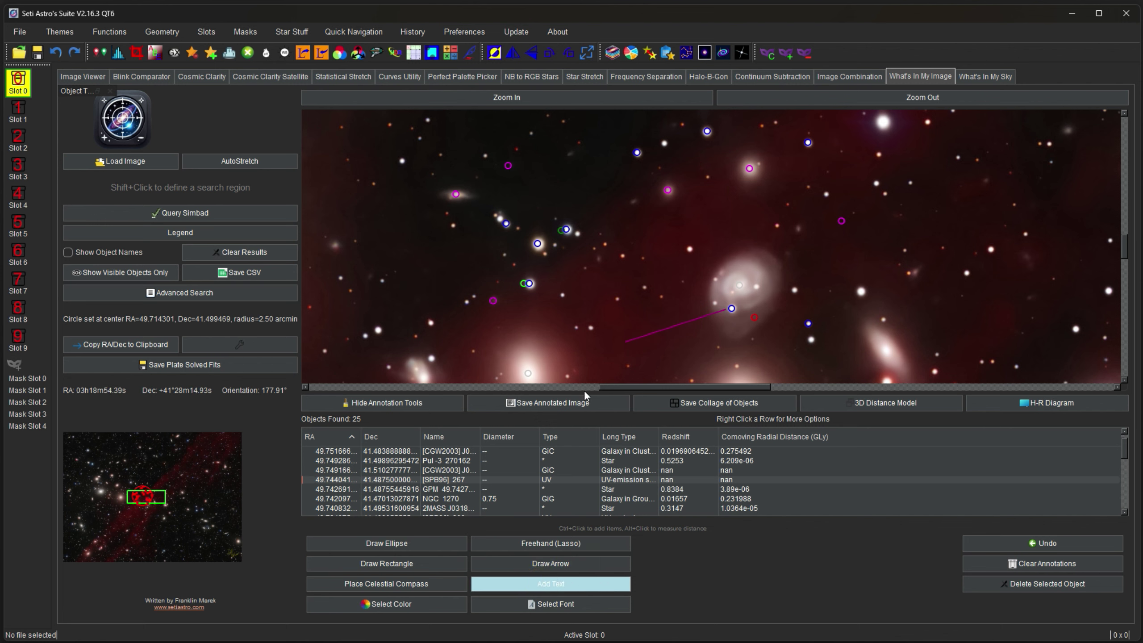
pyautogui.click(595, 355)
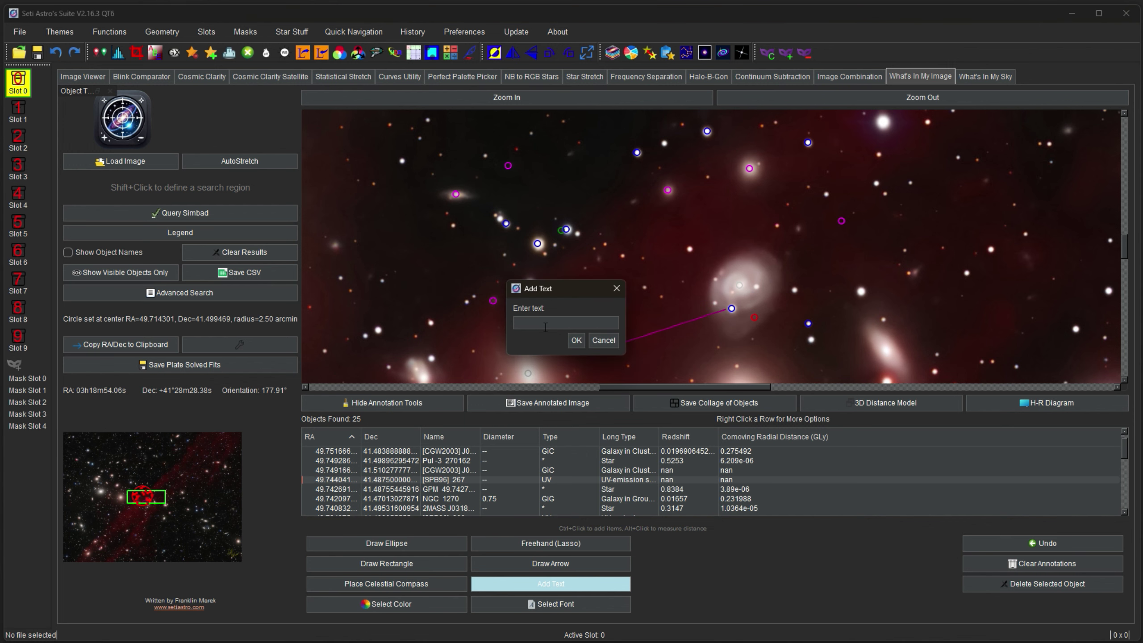
pyautogui.write('MysterySTar')
pyautogui.press('Return')
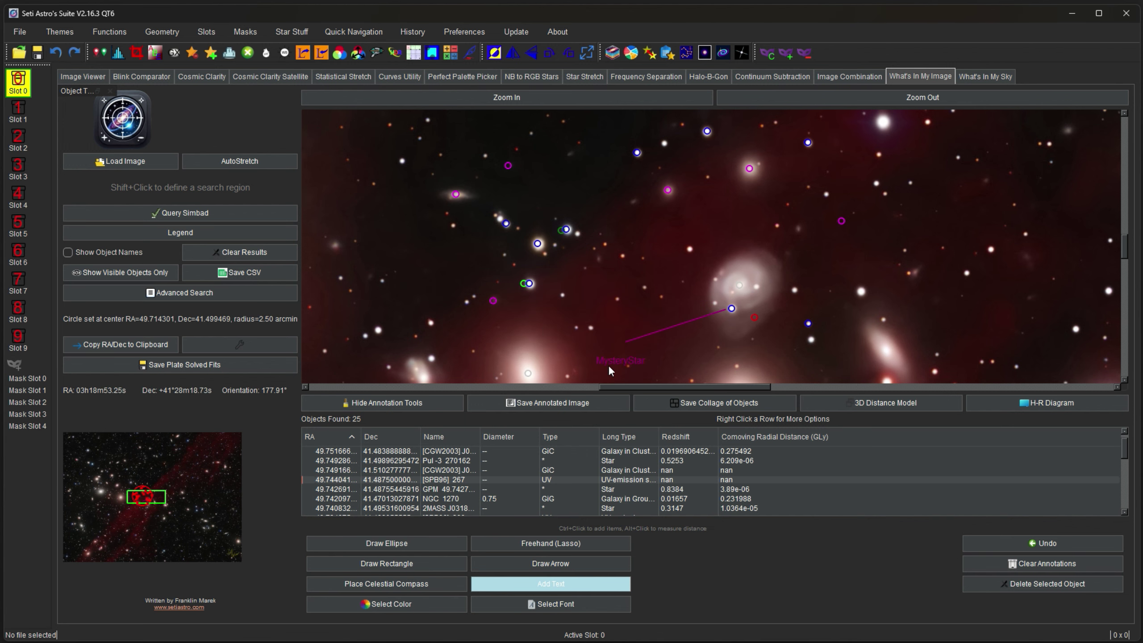
# - Undo the MysteryStar text label and the arrow
pyautogui.scroll(-2, 609, 363)
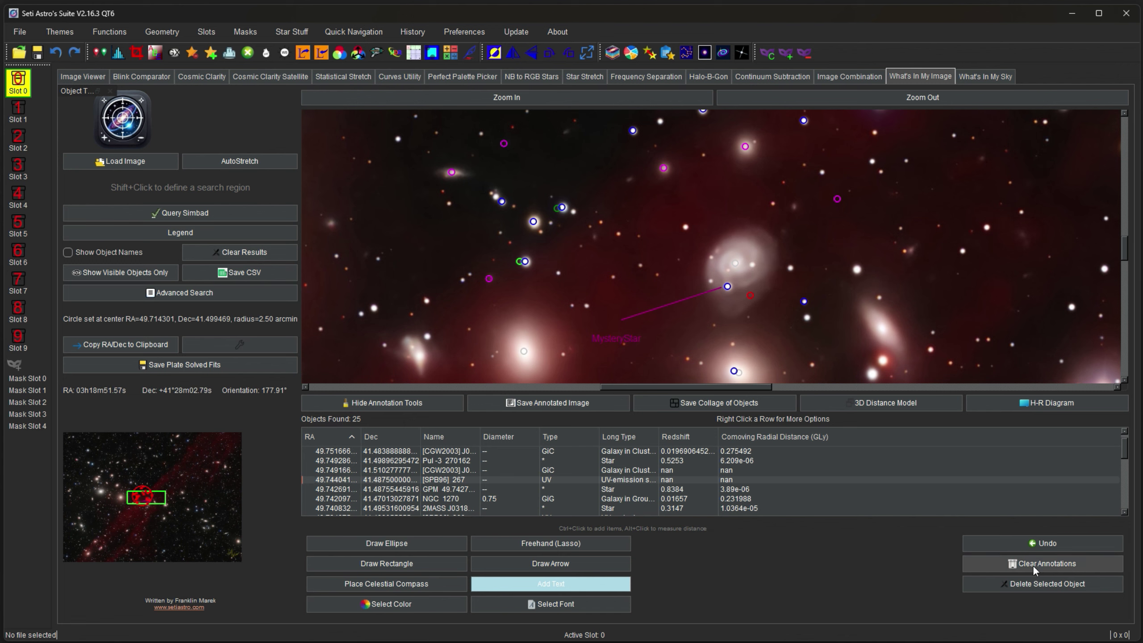
pyautogui.click(1040, 543)
pyautogui.click(1040, 543)
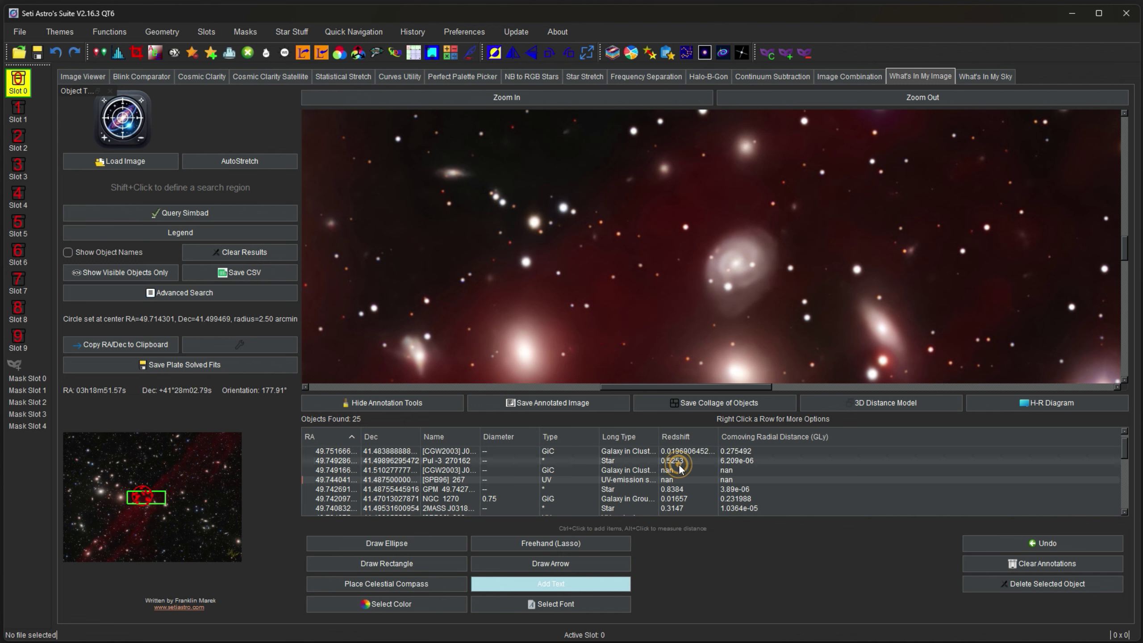
# - Examine the annotation font, style and size options, and close them without making a change
pyautogui.click(550, 604)
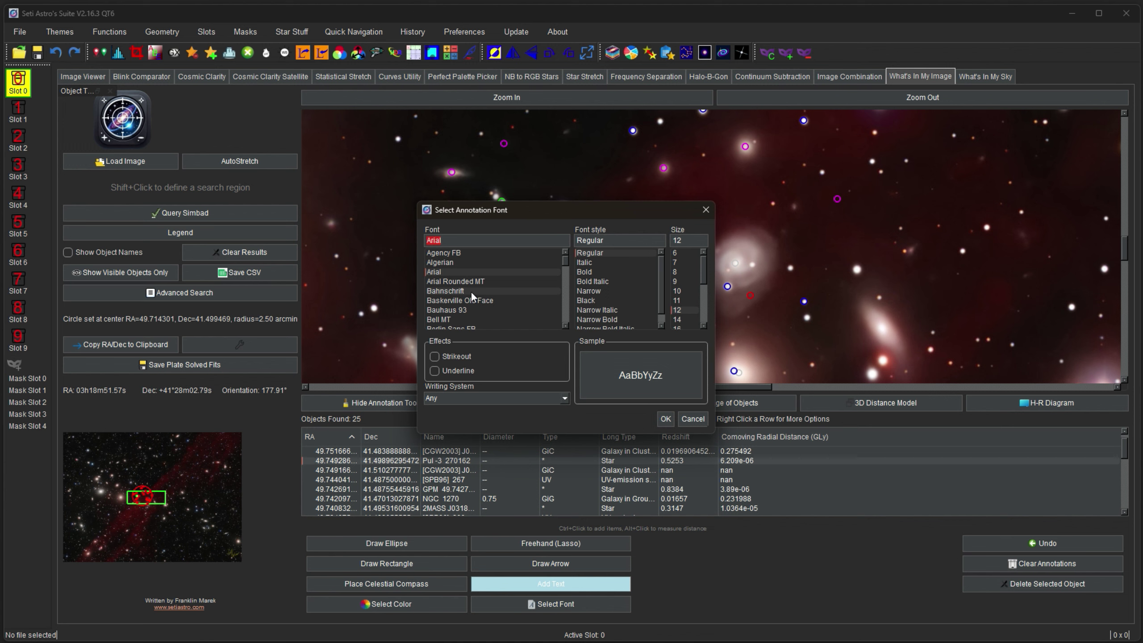
pyautogui.click(703, 215)
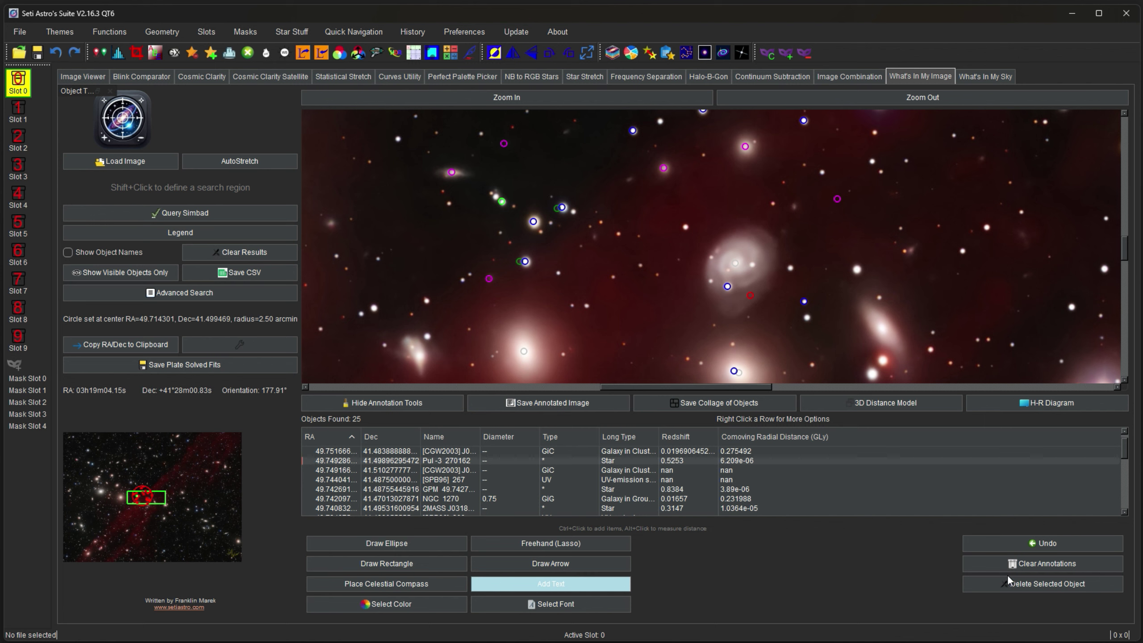
# - Select NGC 1270 in the results list, and then galaxy [CGW2003] J031859.8+4130 by its marker in the image
pyautogui.click(701, 496)
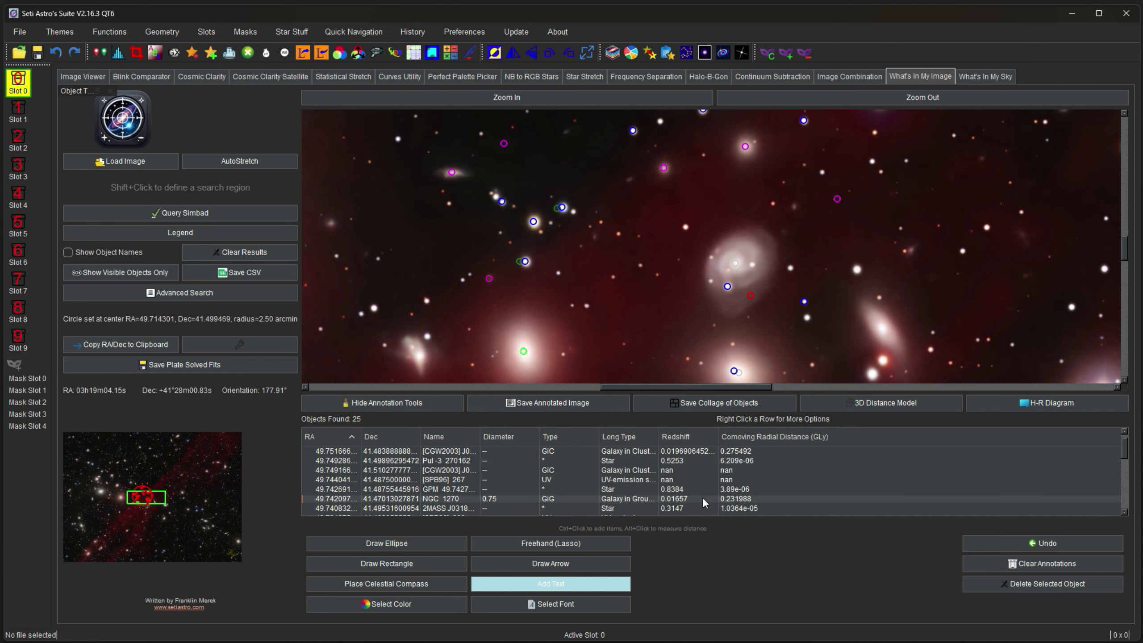
pyautogui.click(504, 144)
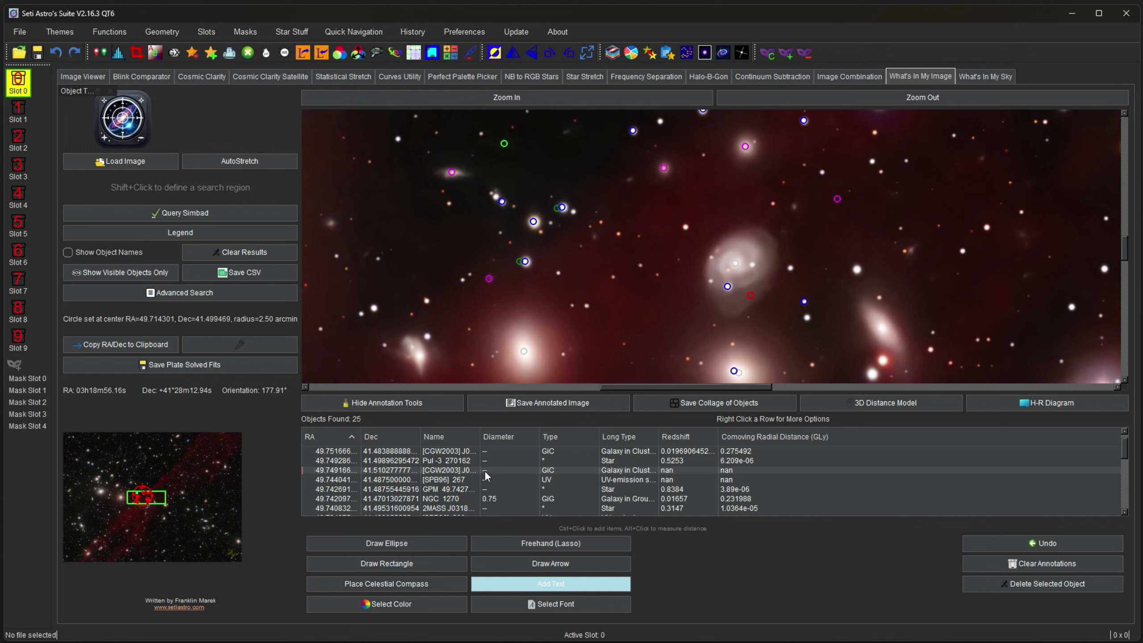
# - Delete galaxy [CGW2003] J031859.8+4130 and its marker from the search results
pyautogui.click(503, 488)
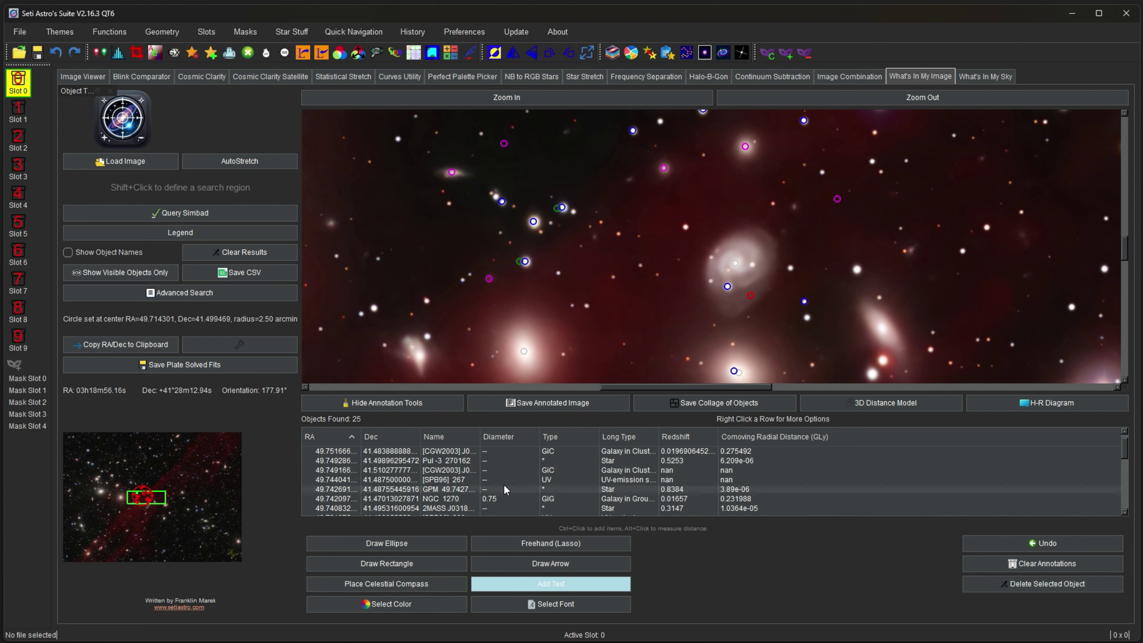
pyautogui.click(503, 471)
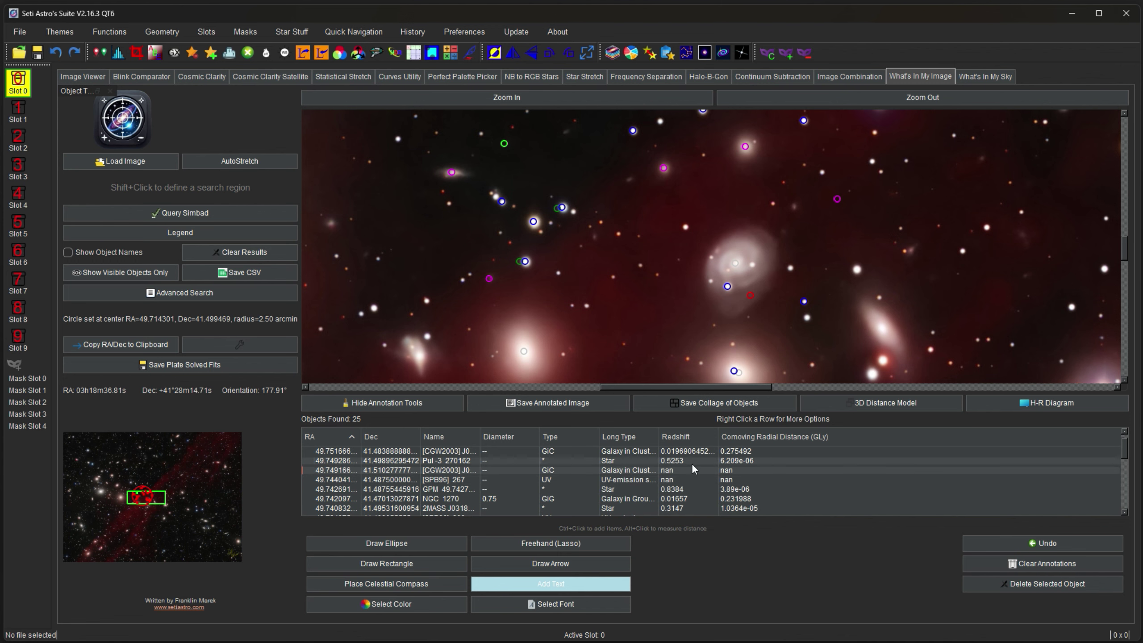
pyautogui.click(1012, 584)
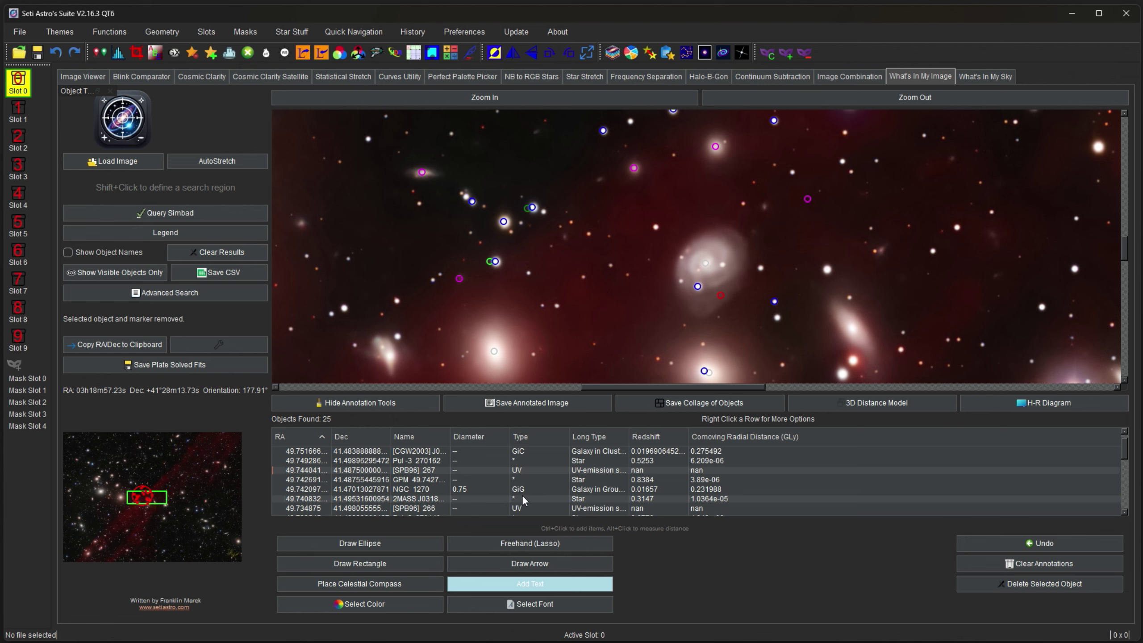
# - Draw a purple arrow to the marked star in NGC 1268 and add the text "star" near the arrow's tail
pyautogui.moveTo(722, 258); pyautogui.dragTo(751, 265)
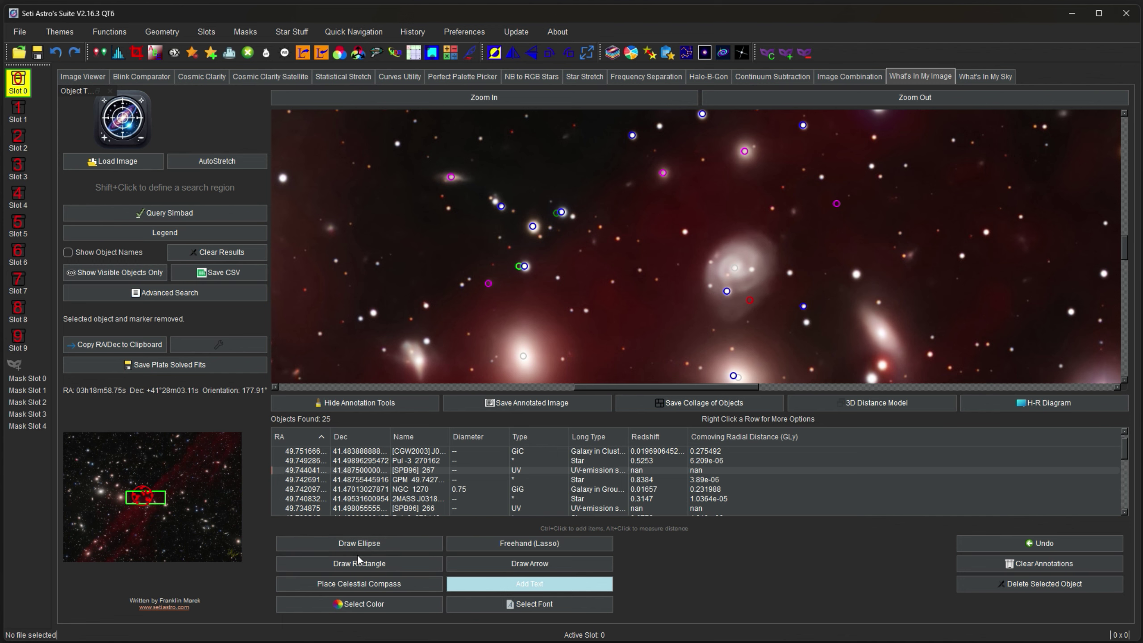
pyautogui.click(529, 563)
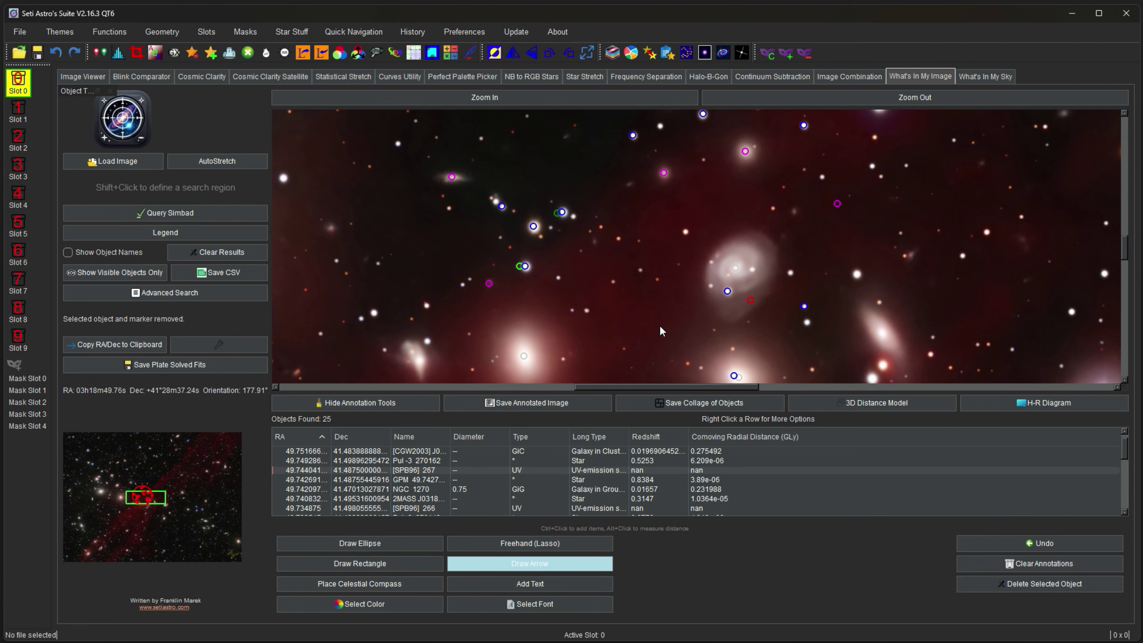
pyautogui.moveTo(687, 305); pyautogui.dragTo(725, 294)
pyautogui.click(517, 585)
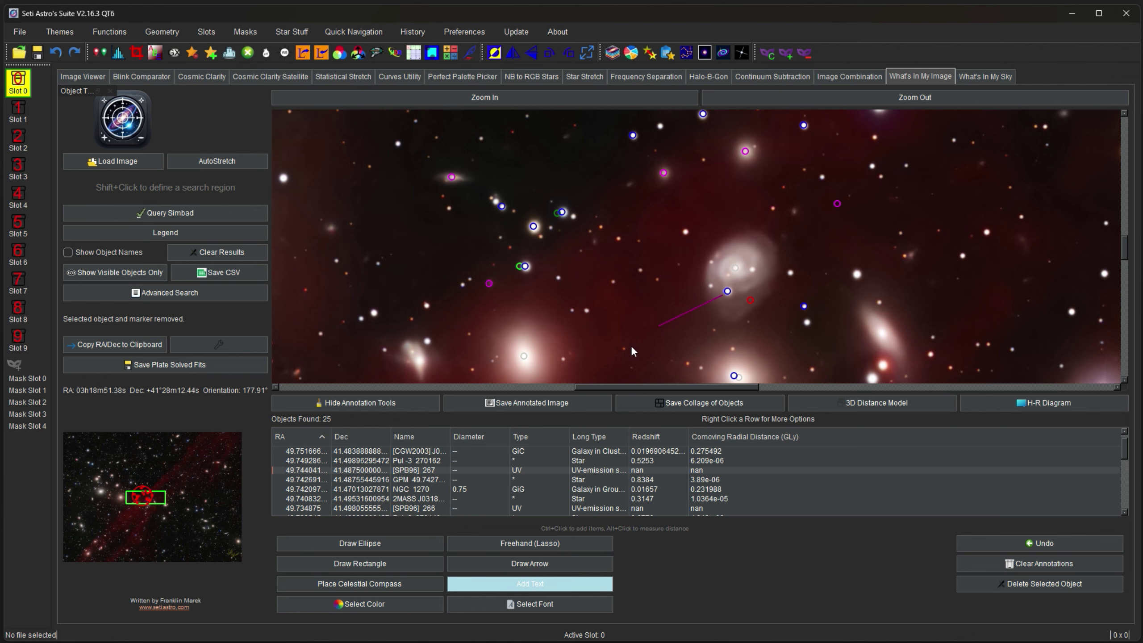
pyautogui.click(636, 333)
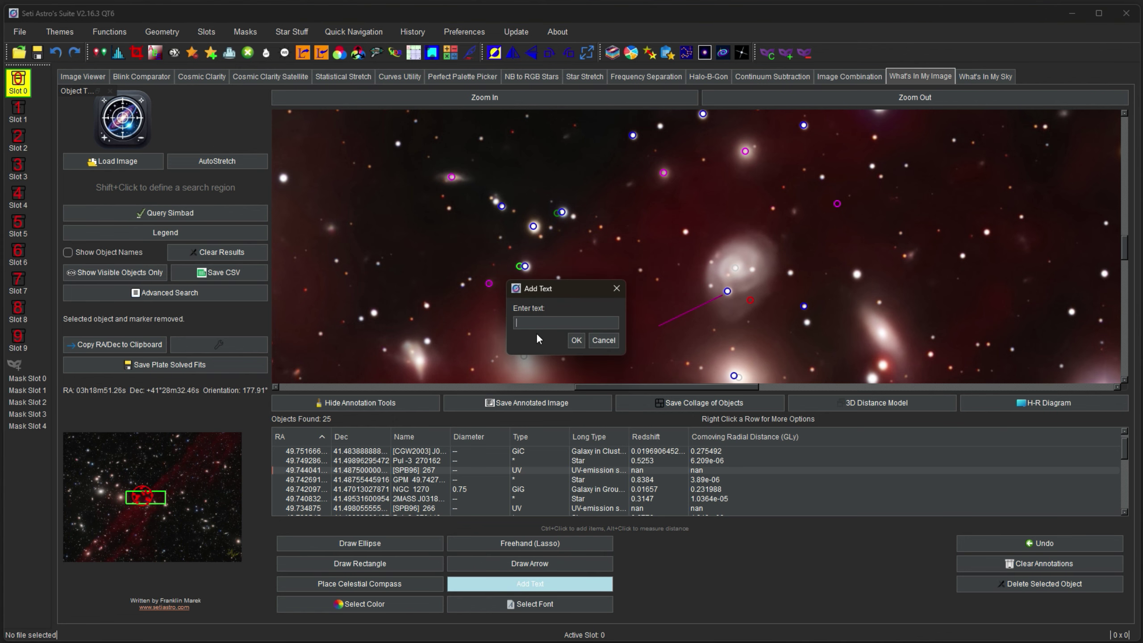
pyautogui.press('Return')
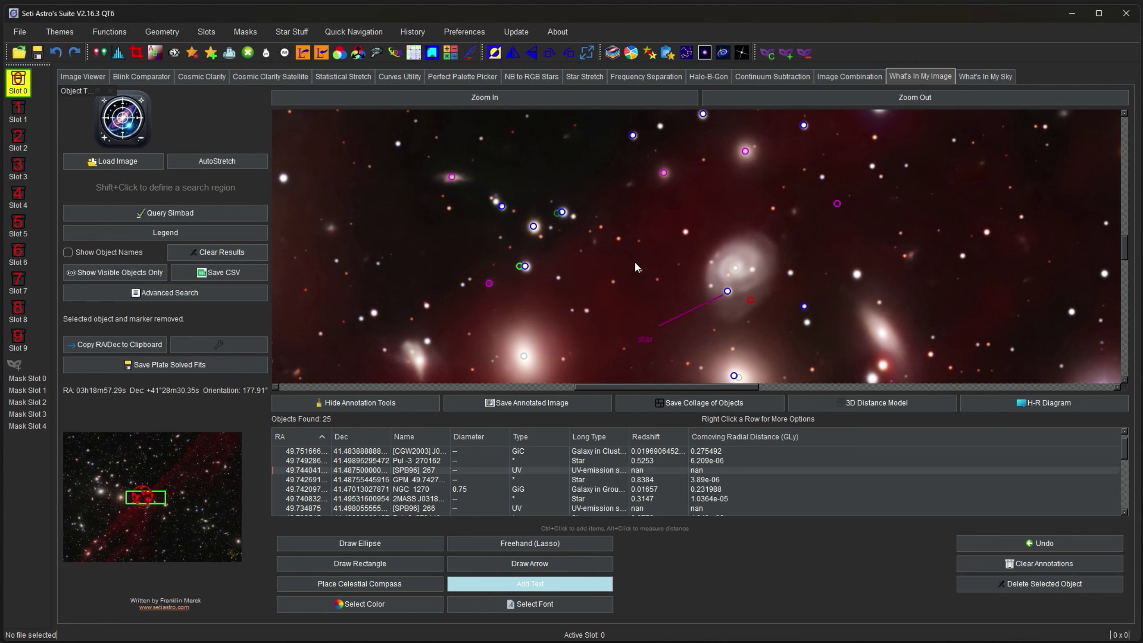
# - Place a celestial compass in an empty dark area of the image and measure the angular distance across NGC 1268
pyautogui.click(434, 584)
pyautogui.click(374, 186)
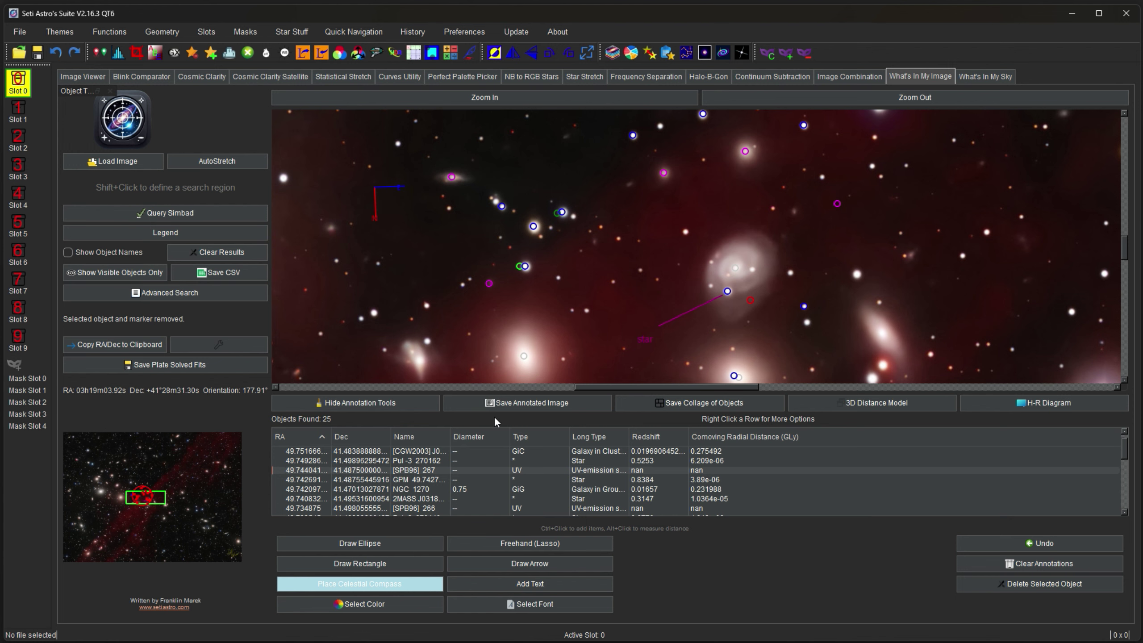
pyautogui.moveTo(710, 260); pyautogui.dragTo(769, 281)
pyautogui.click(529, 403)
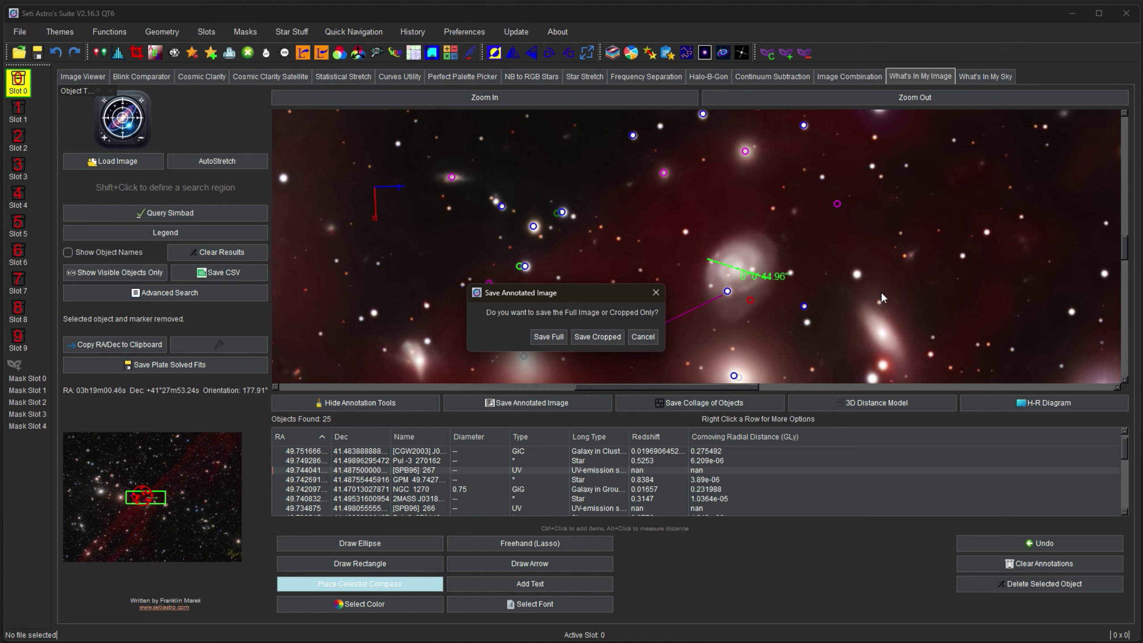
pyautogui.moveTo(620, 294)
pyautogui.mouseDown()
pyautogui.moveTo(600, 422)
pyautogui.moveTo(488, 235)
pyautogui.mouseUp()
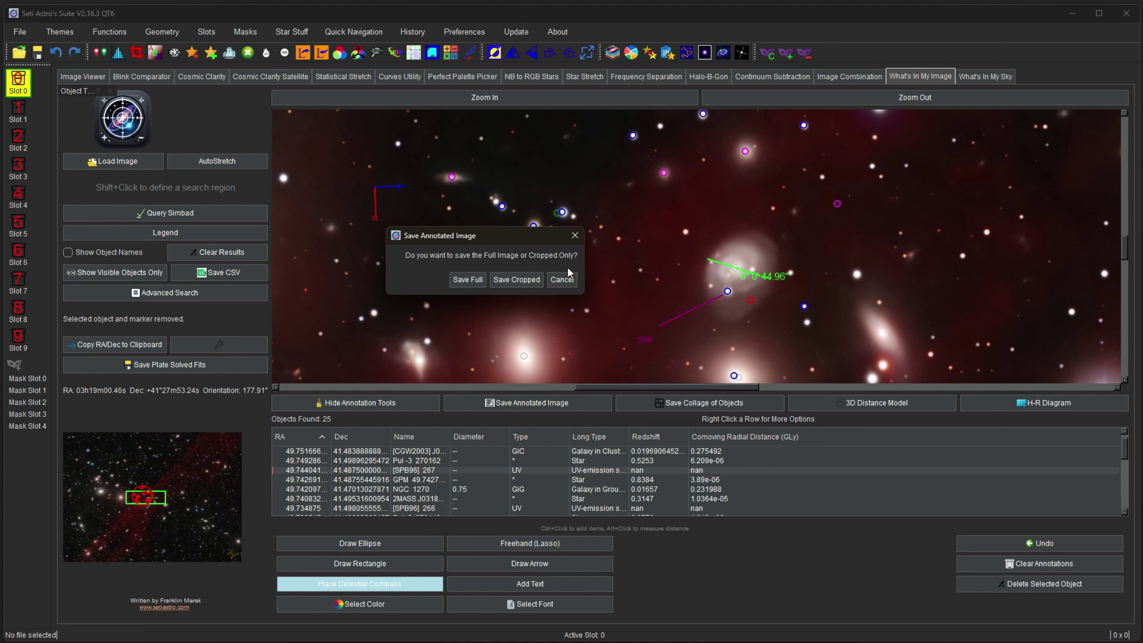
pyautogui.click(562, 279)
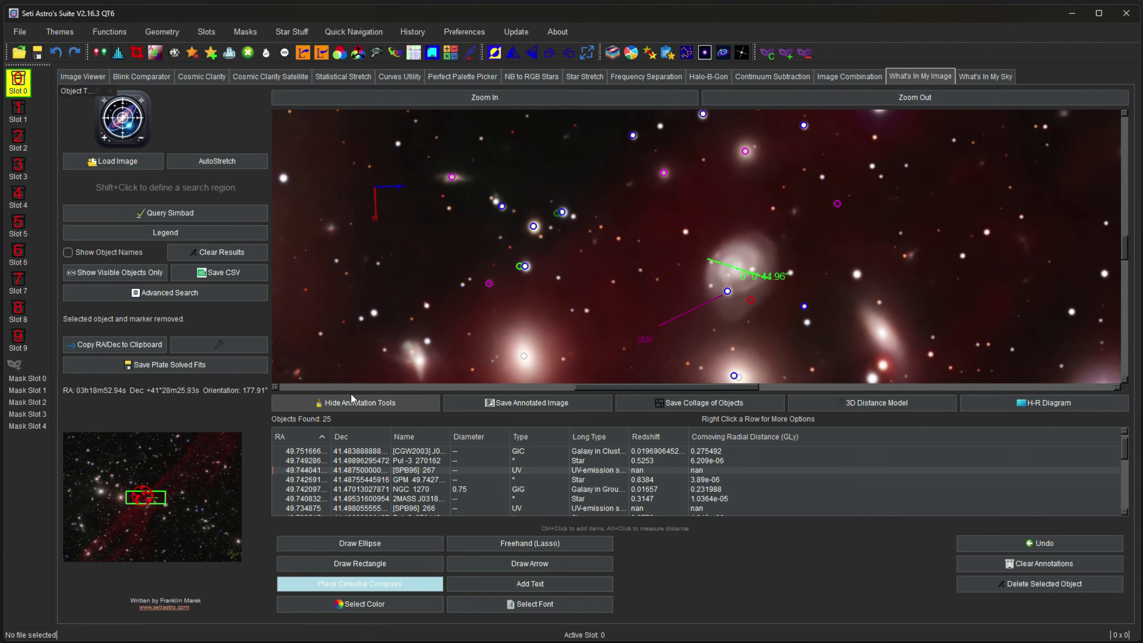
# - Hide the annotation tools and save only the cropped view of the annotated image as cropped.png
pyautogui.click(360, 403)
pyautogui.moveTo(721, 240); pyautogui.dragTo(709, 308)
pyautogui.click(538, 506)
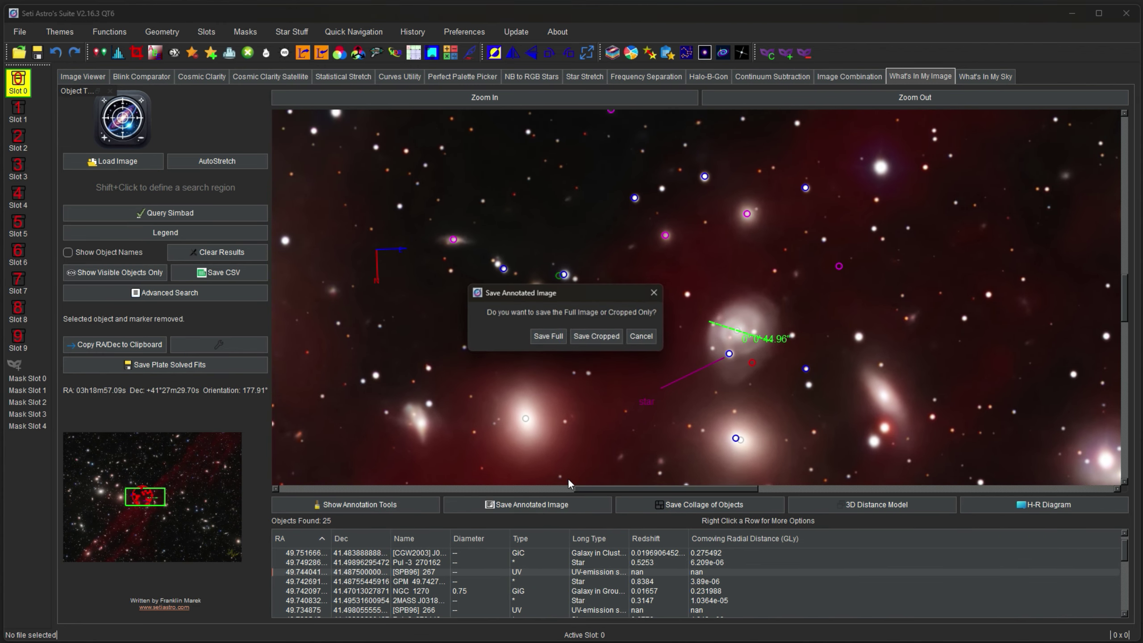
pyautogui.click(597, 336)
pyautogui.click(115, 381)
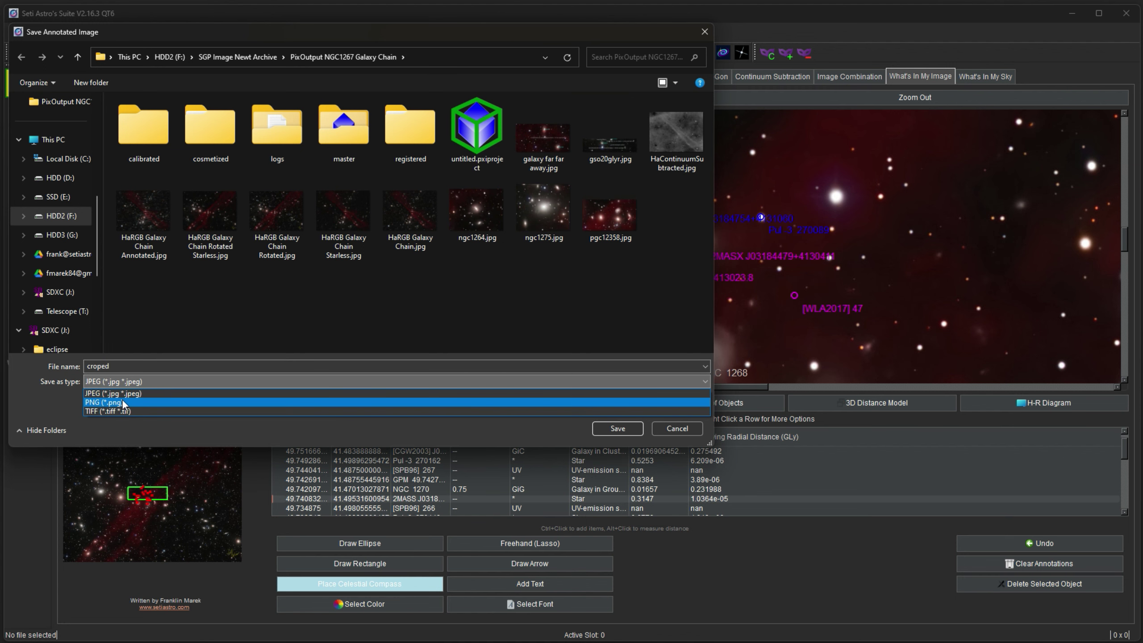
pyautogui.click(123, 403)
pyautogui.click(103, 366)
pyautogui.click(103, 366)
pyautogui.write('ped.png')
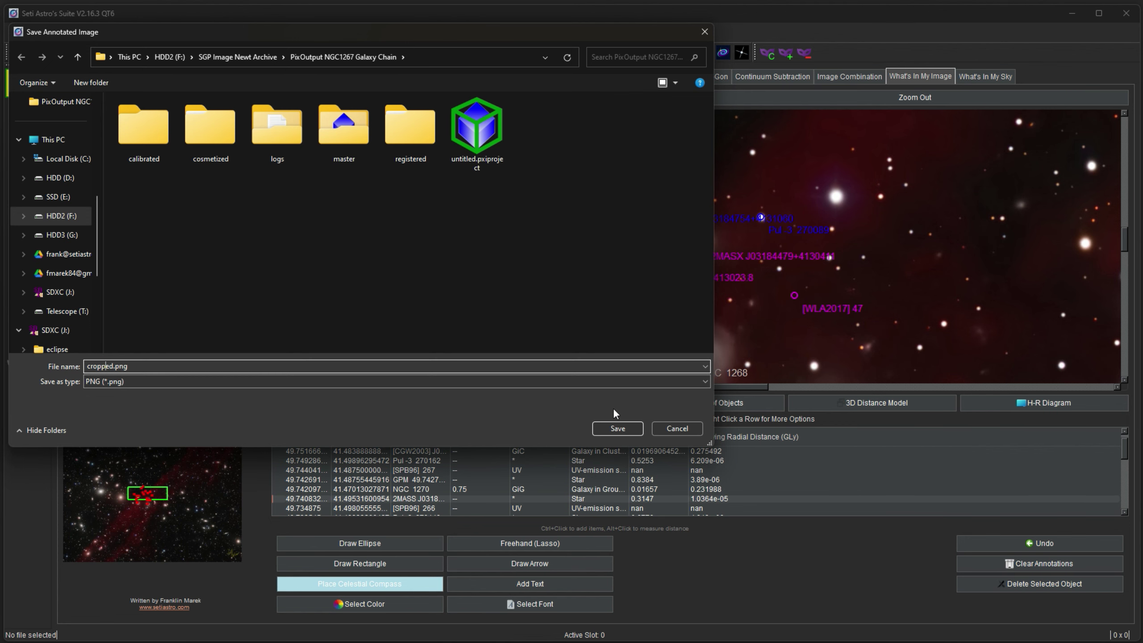
pyautogui.click(620, 430)
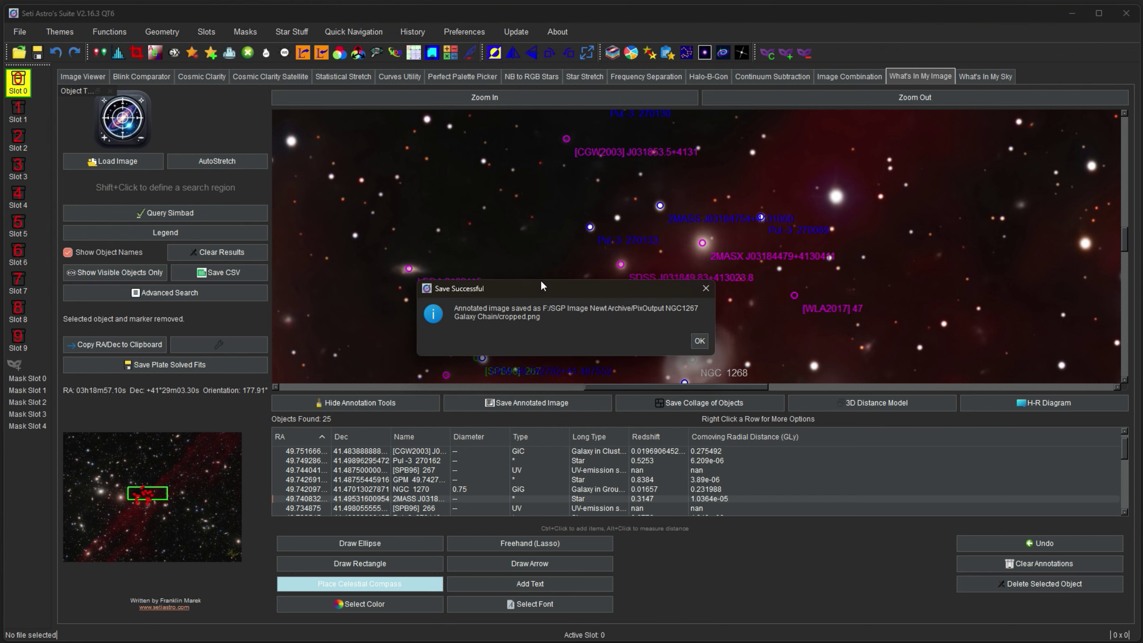
pyautogui.click(699, 341)
# - Save a collage of the found objects with all information fields included as a PNG named collage
pyautogui.moveTo(661, 332); pyautogui.dragTo(635, 262)
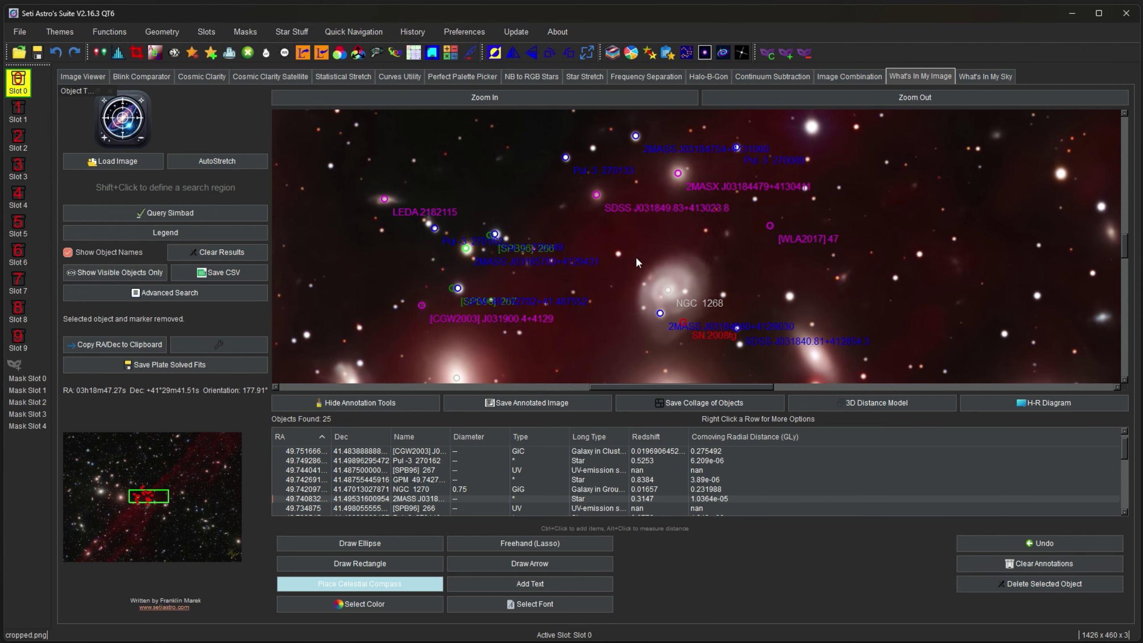
pyautogui.click(654, 401)
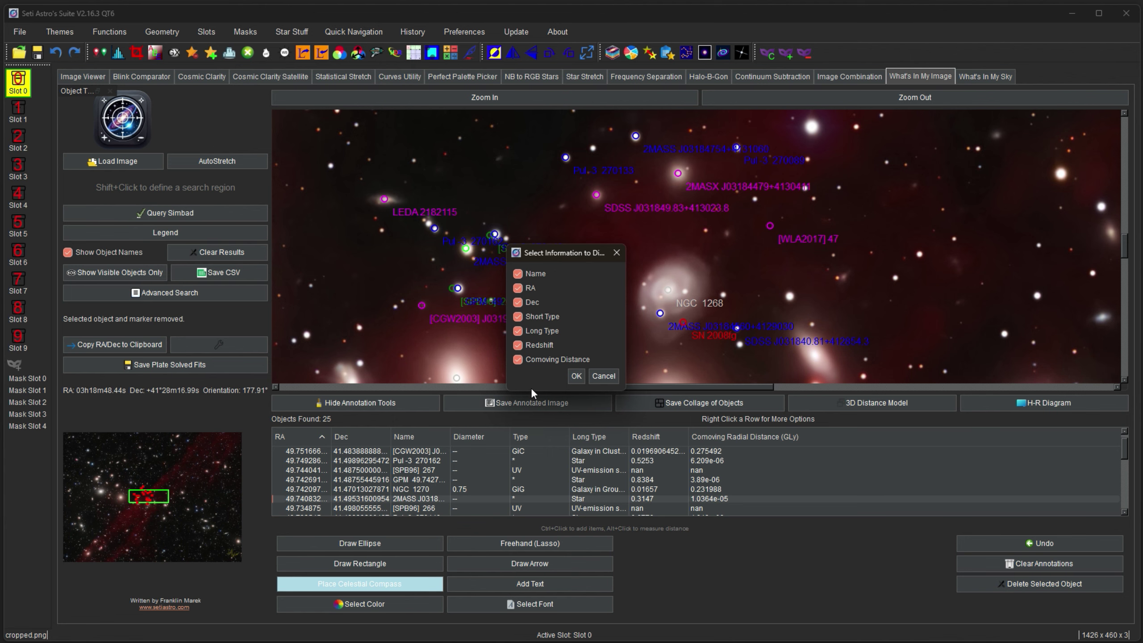
pyautogui.click(576, 376)
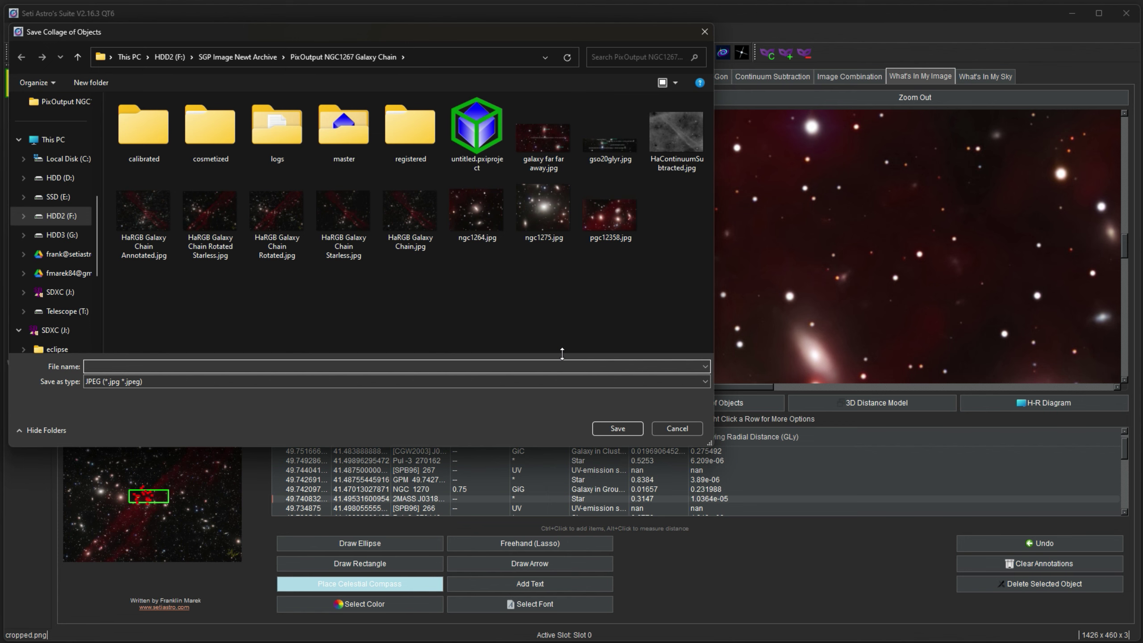
pyautogui.click(378, 381)
pyautogui.click(350, 403)
pyautogui.click(298, 366)
pyautogui.write('collage')
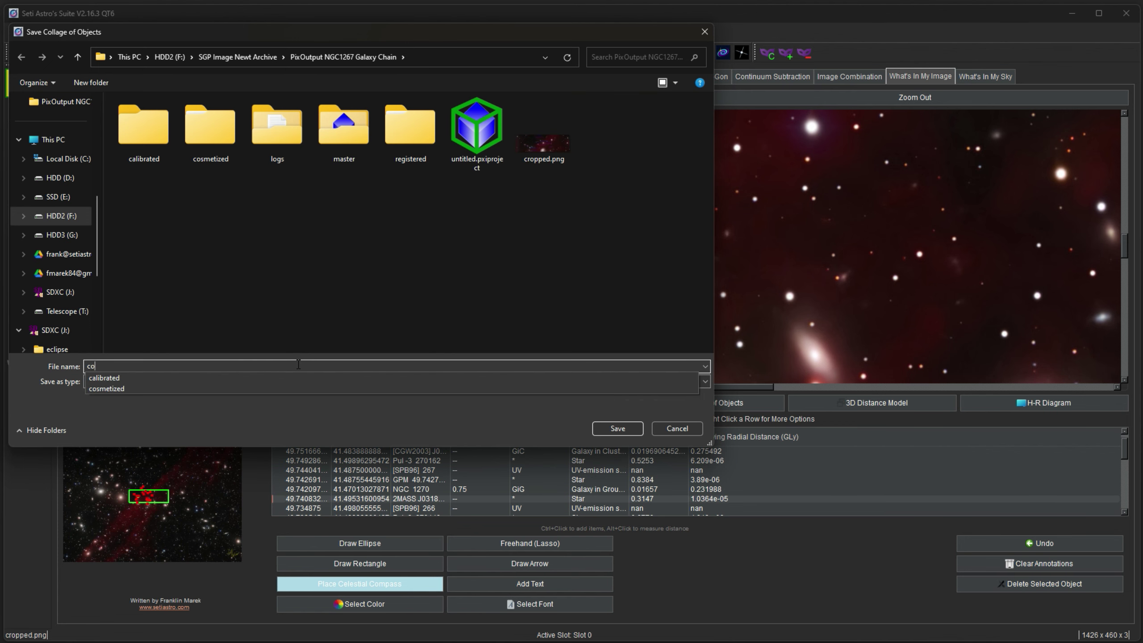
pyautogui.press('Return')
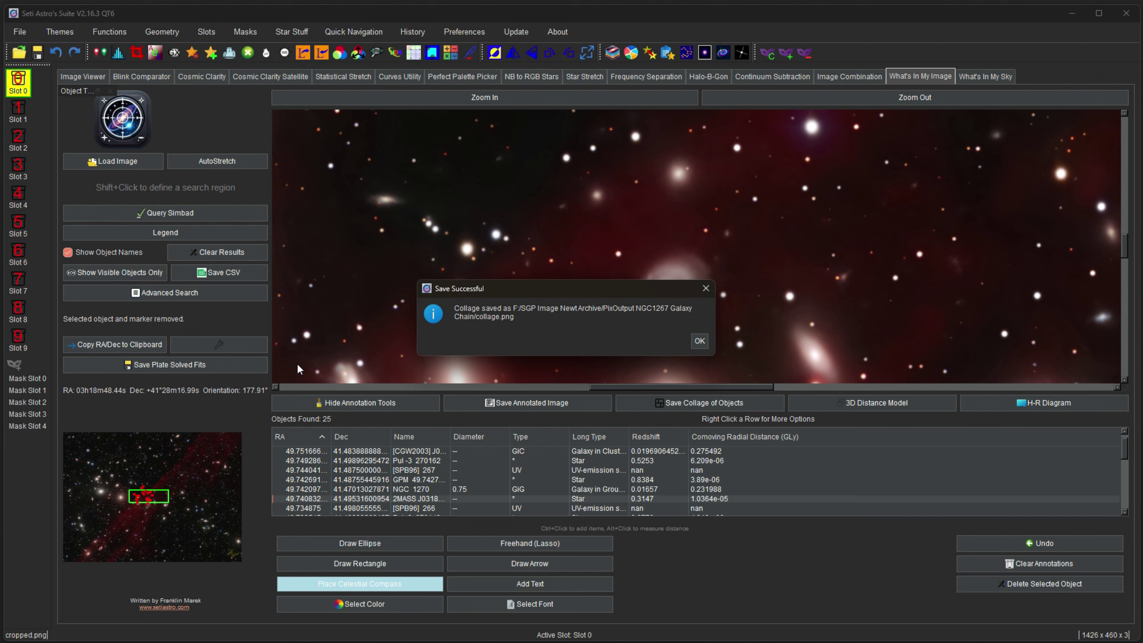
pyautogui.press('Return')
# - Open collage.png in the Image Viewer and review the object thumbnails with their catalogue data
pyautogui.click(90, 80)
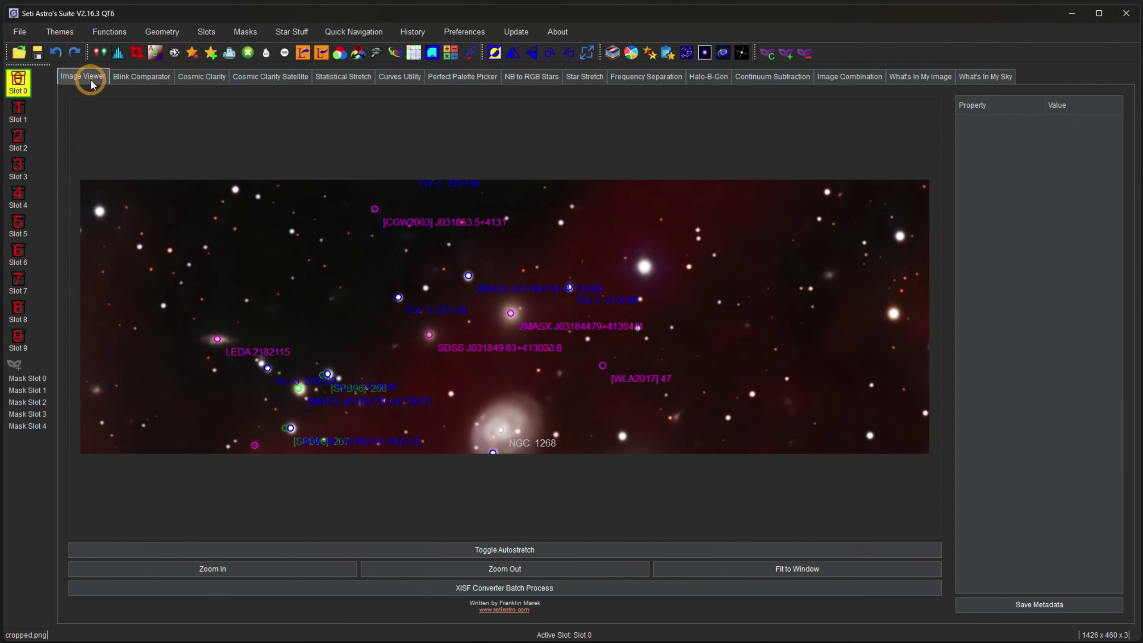
pyautogui.click(19, 53)
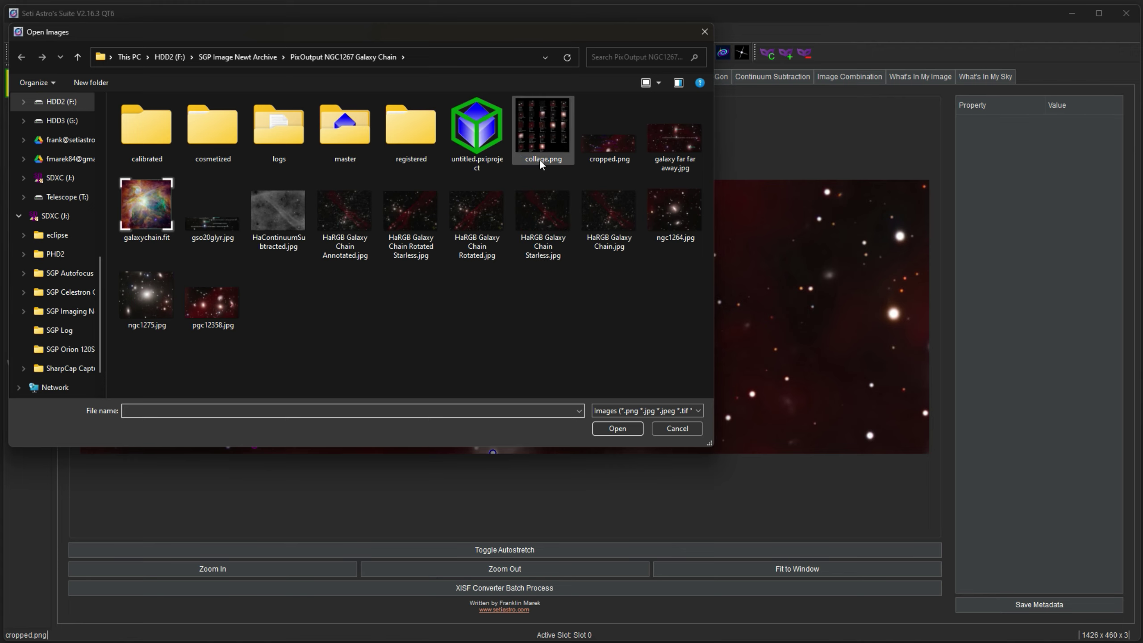
pyautogui.doubleClick(540, 159)
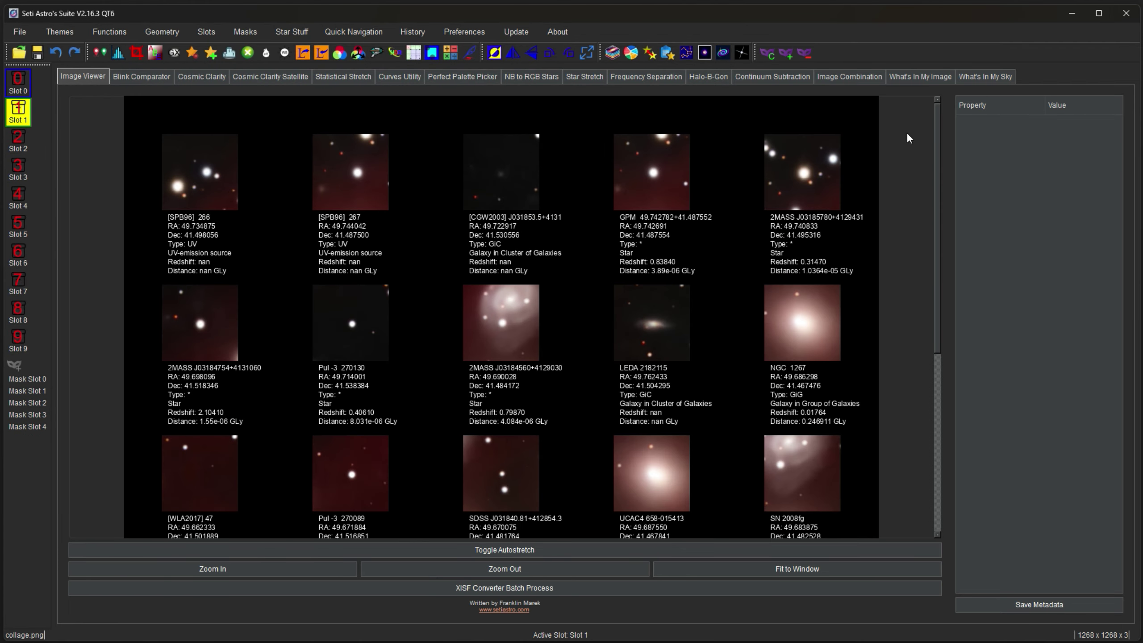
pyautogui.moveTo(936, 149); pyautogui.dragTo(937, 152)
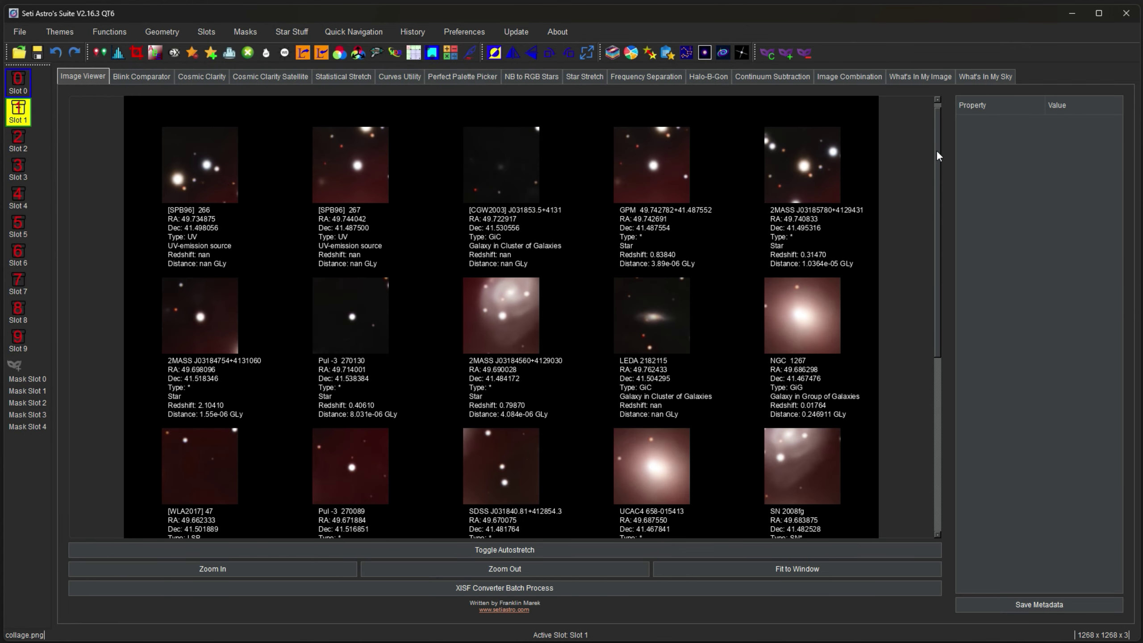
pyautogui.scroll(-2, 947, 161)
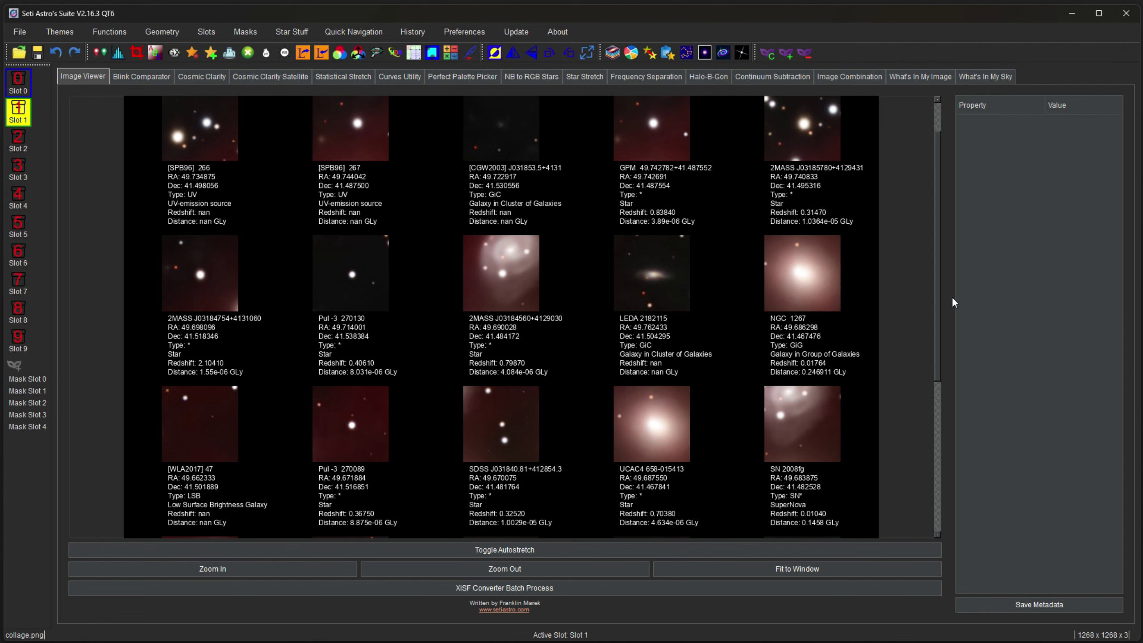
pyautogui.moveTo(943, 278); pyautogui.dragTo(939, 443)
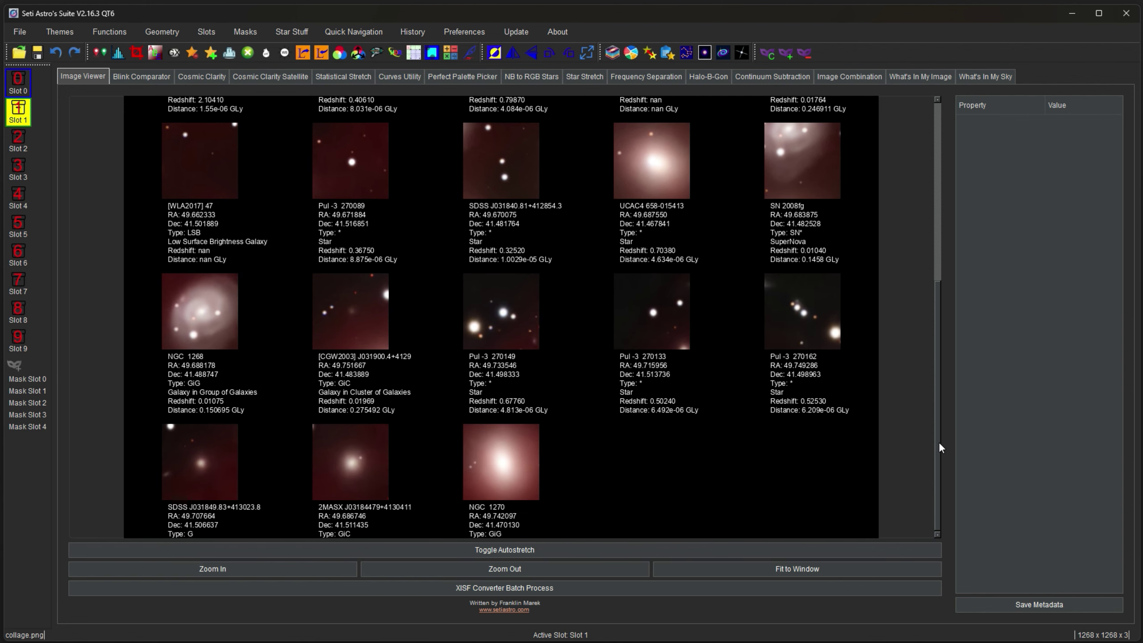
pyautogui.scroll(4, 941, 416)
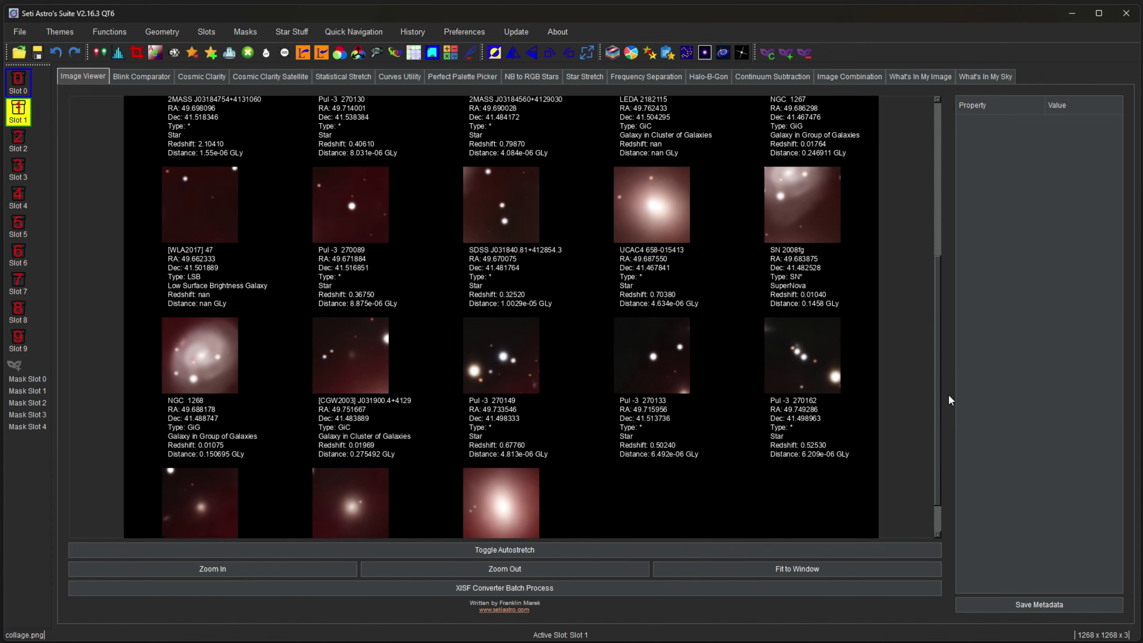
pyautogui.scroll(10, 949, 377)
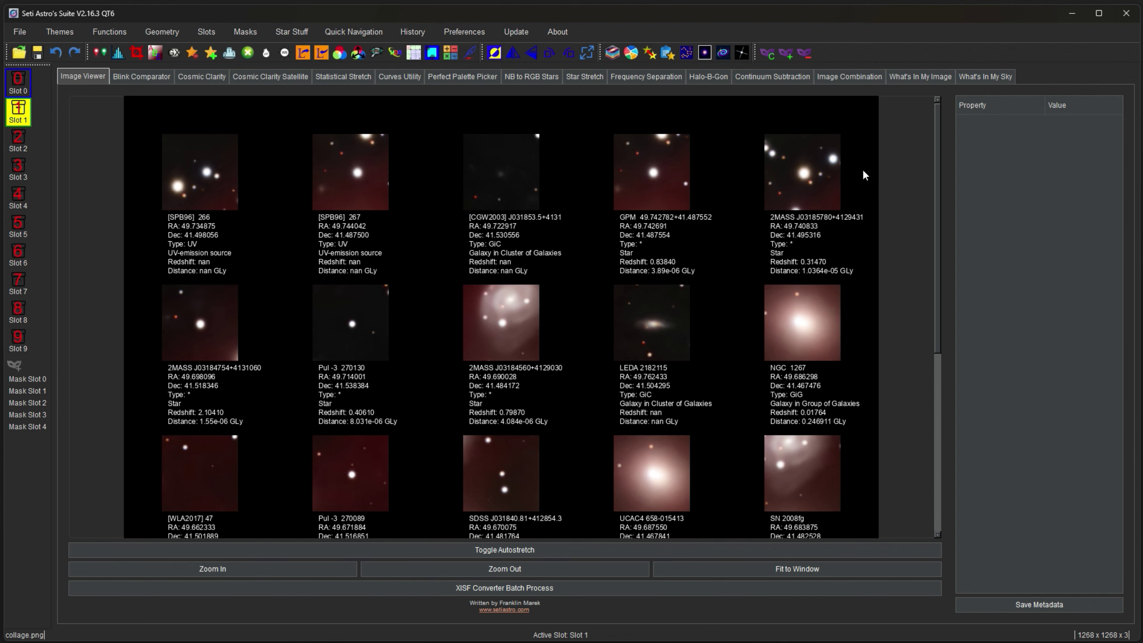
# - Open the 3D distance model settings for the found objects and review the image plane style and Z-axis range options
pyautogui.click(898, 81)
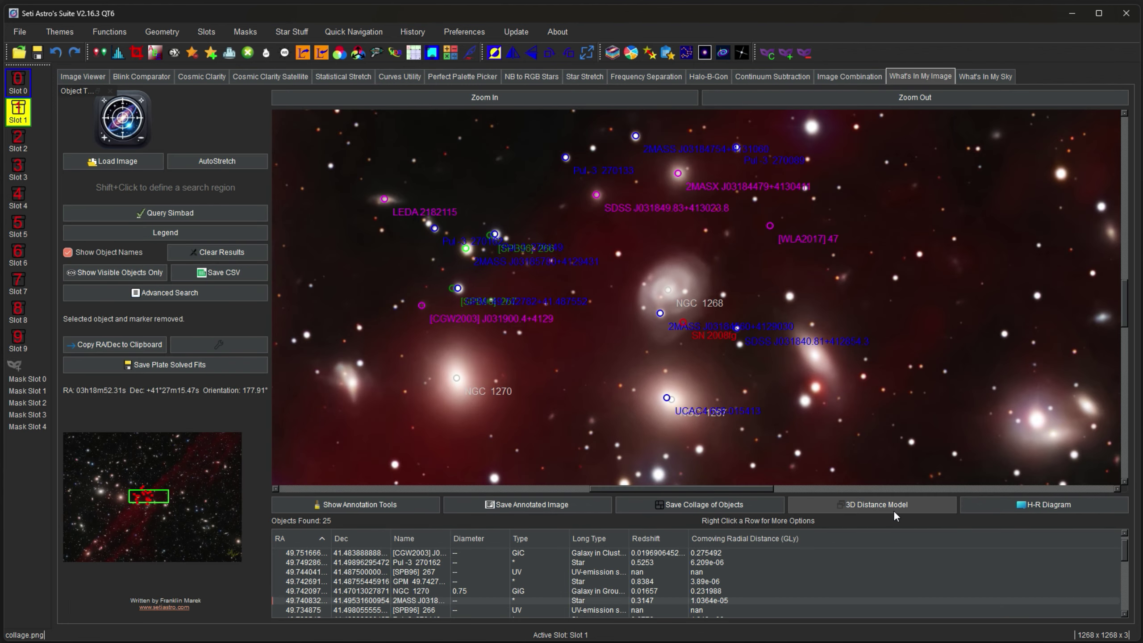
pyautogui.click(884, 504)
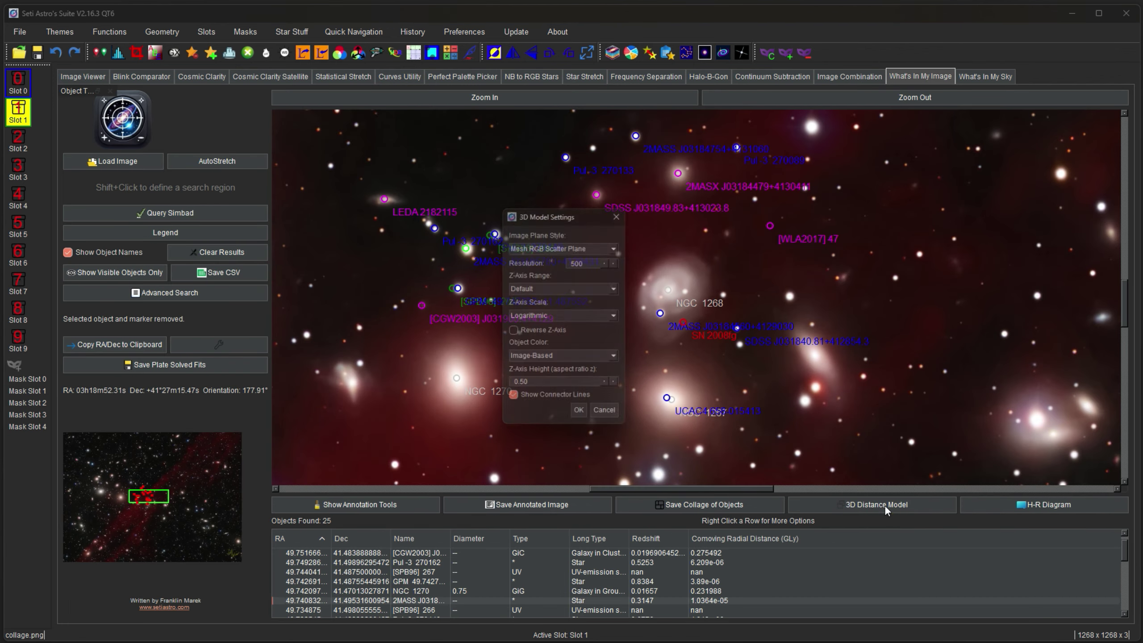
pyautogui.moveTo(552, 196); pyautogui.dragTo(400, 168)
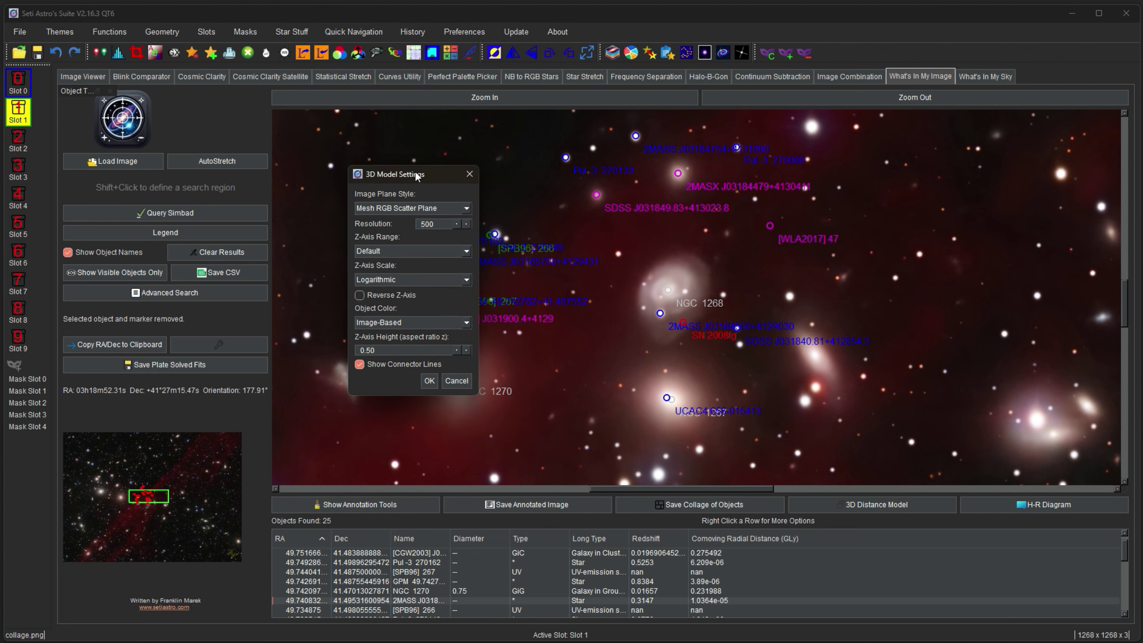
pyautogui.click(405, 208)
pyautogui.click(406, 212)
pyautogui.click(380, 254)
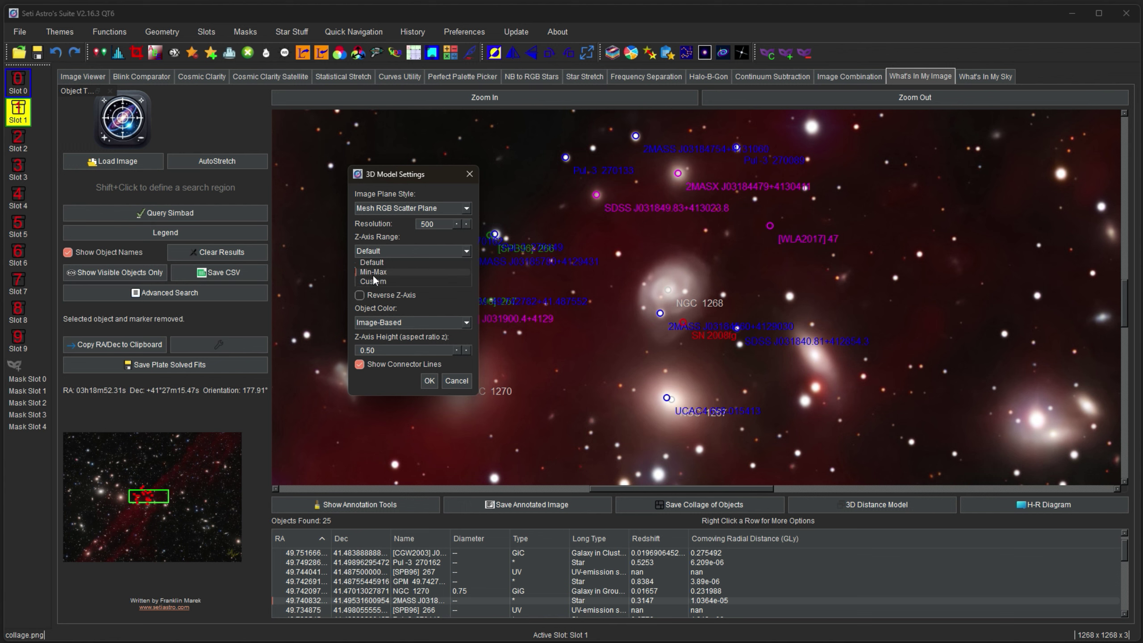
pyautogui.click(432, 297)
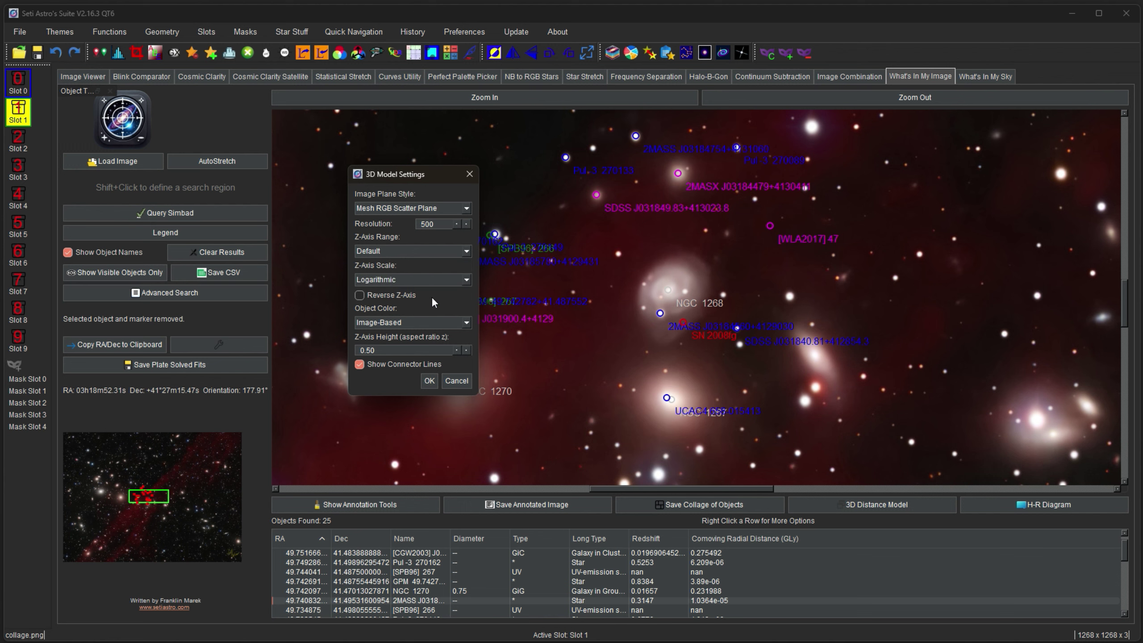
# - Review the Z-axis scale choices and set the 3D model's object color to Legend Color
pyautogui.click(461, 281)
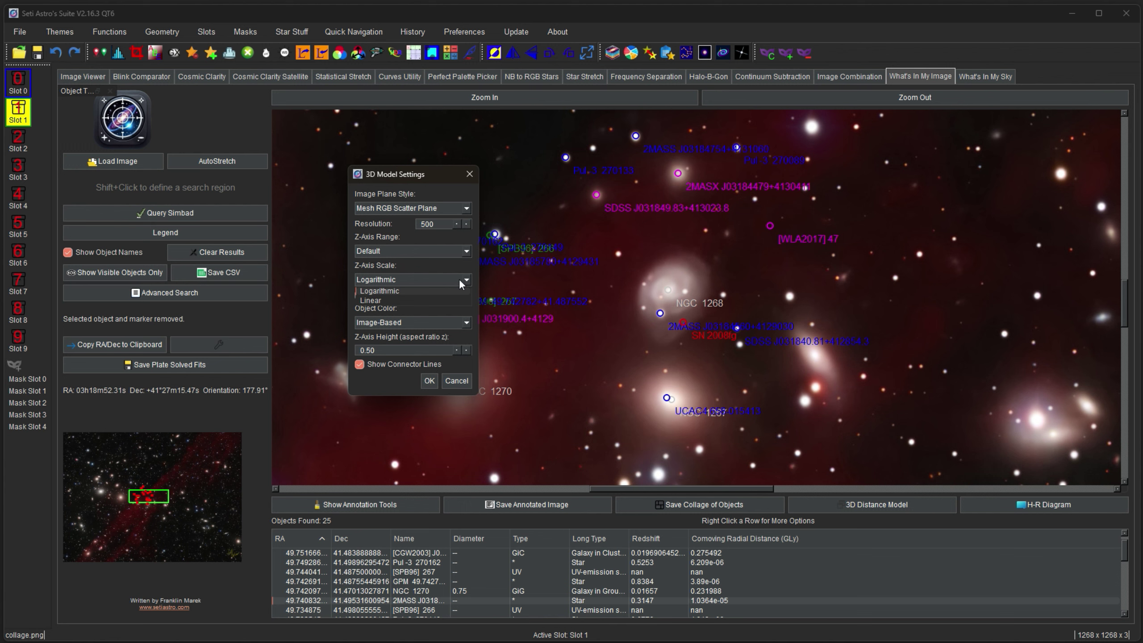
pyautogui.click(398, 227)
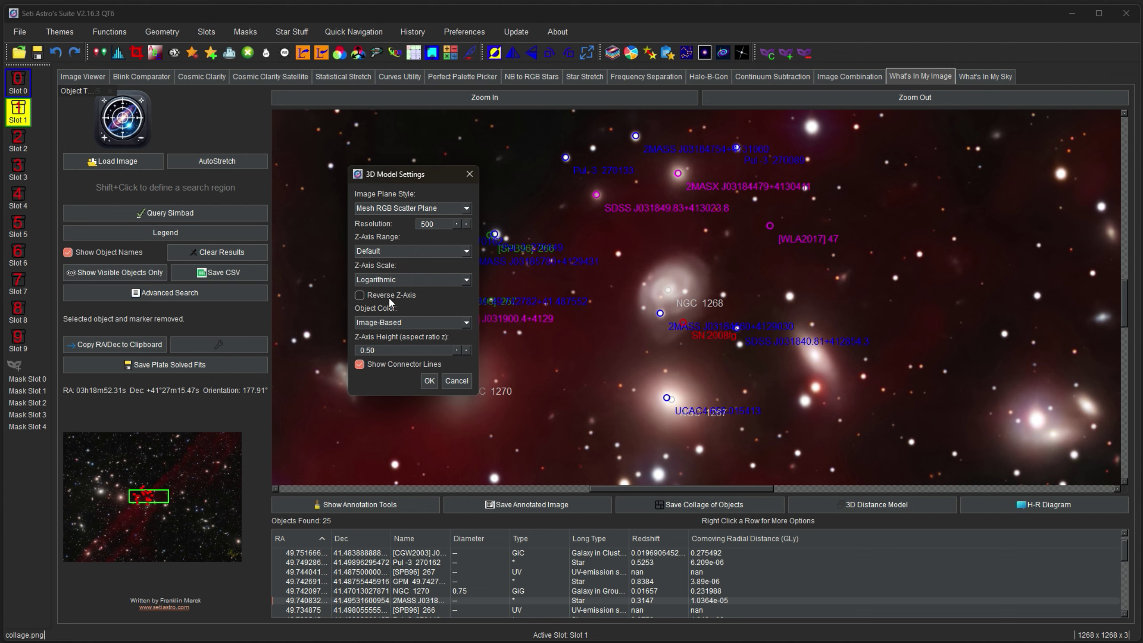
pyautogui.click(406, 325)
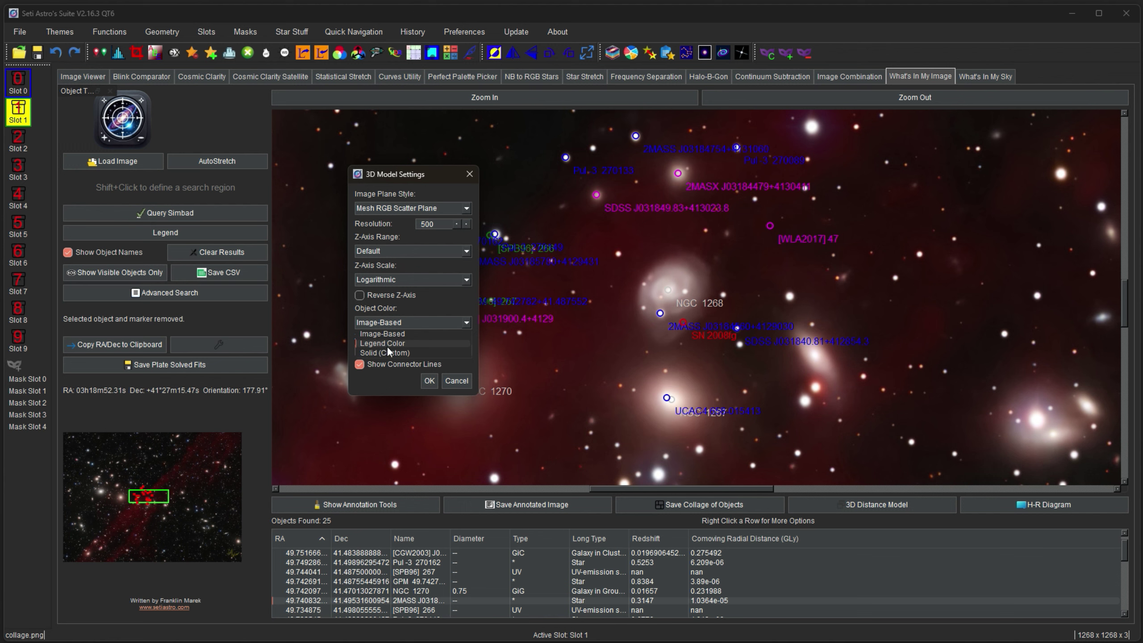
pyautogui.click(442, 301)
pyautogui.click(407, 323)
pyautogui.click(390, 339)
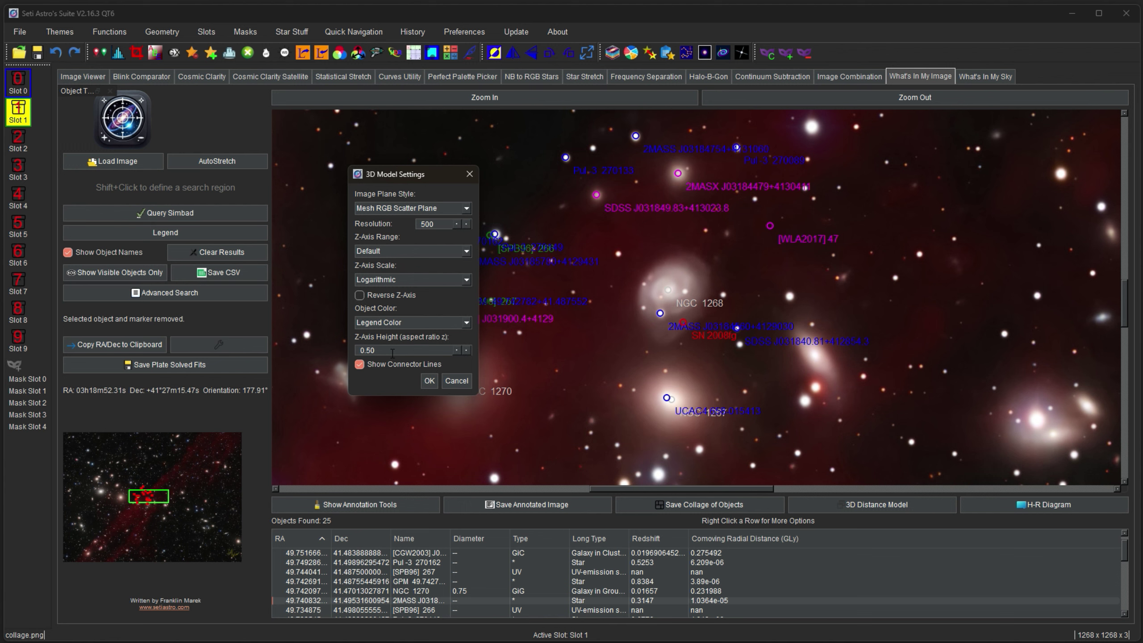
# - Set the Z-axis height to 1 and generate the 3D distance model without saving it as an HTML file
pyautogui.doubleClick(369, 351)
pyautogui.moveTo(419, 346); pyautogui.dragTo(297, 352)
pyautogui.write('1')
pyautogui.click(430, 382)
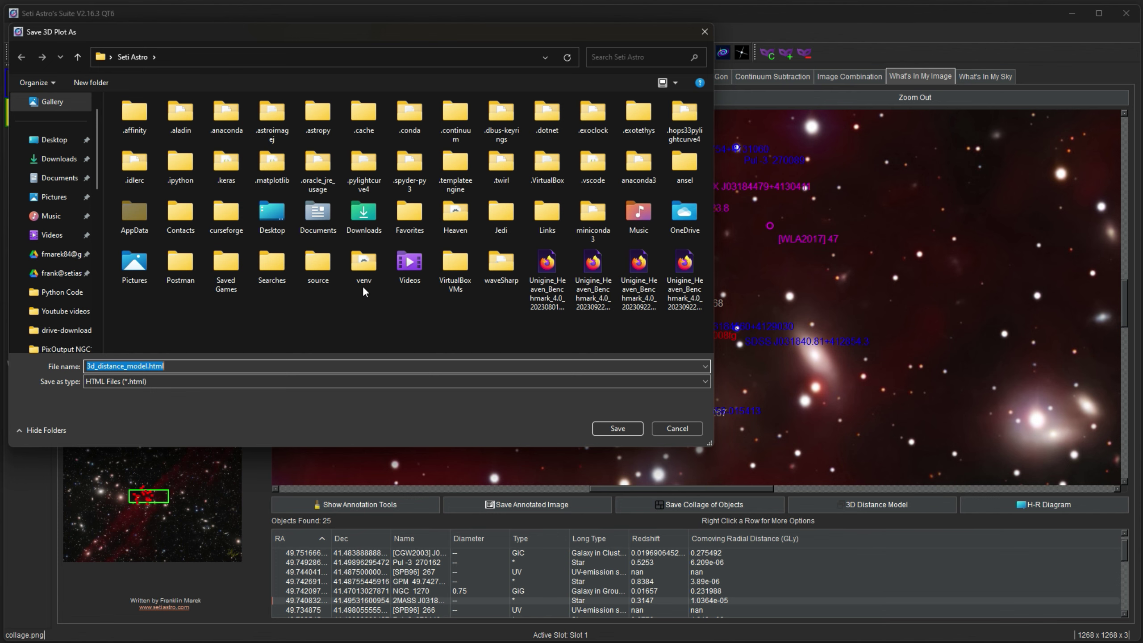
pyautogui.click(685, 426)
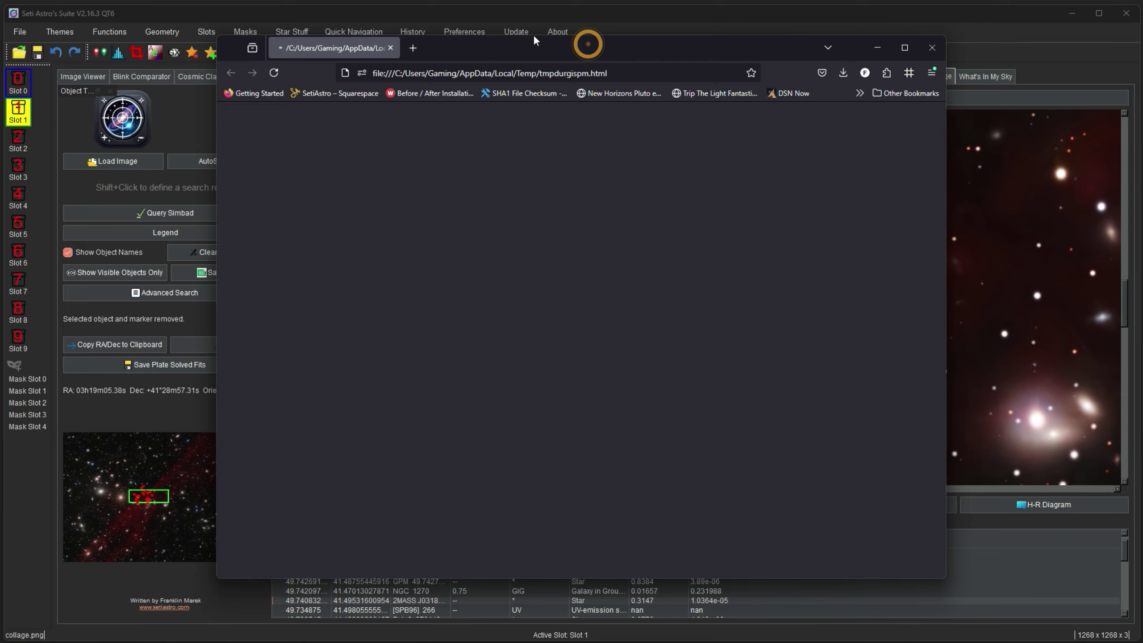
# - Orbit the 3D distance model in the browser and open the SIMBAD page of the star 2MASS J03184754+4131060, retrying the page load
pyautogui.moveTo(534, 39)
pyautogui.mouseDown()
pyautogui.moveTo(418, 10)
pyautogui.moveTo(304, 0)
pyautogui.mouseUp()
pyautogui.moveTo(644, 427); pyautogui.dragTo(540, 391)
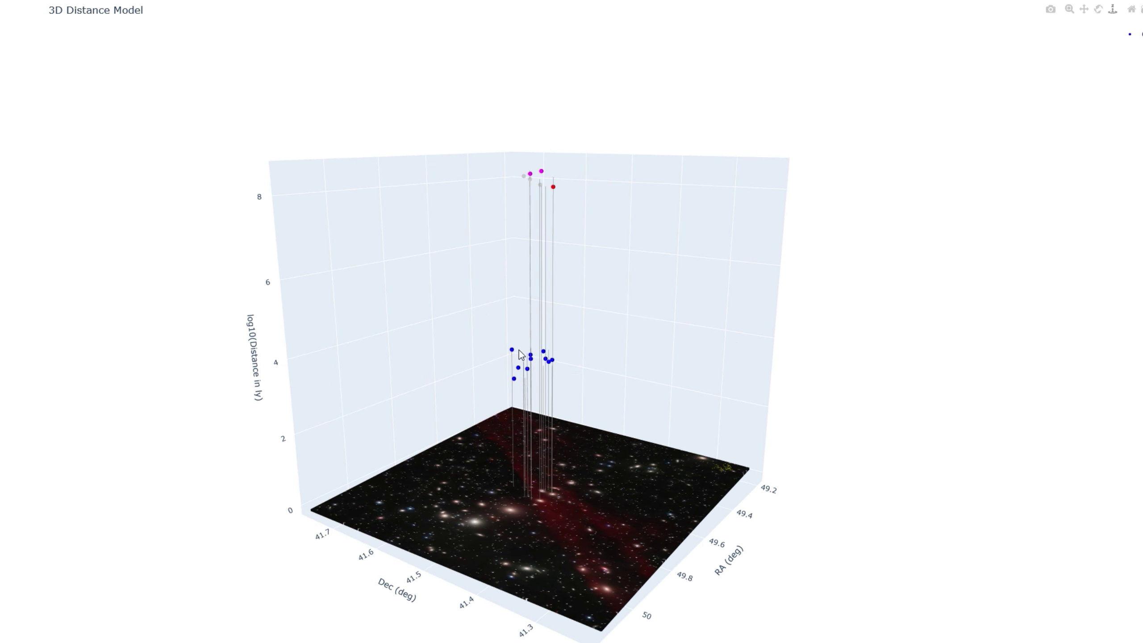
pyautogui.moveTo(513, 351)
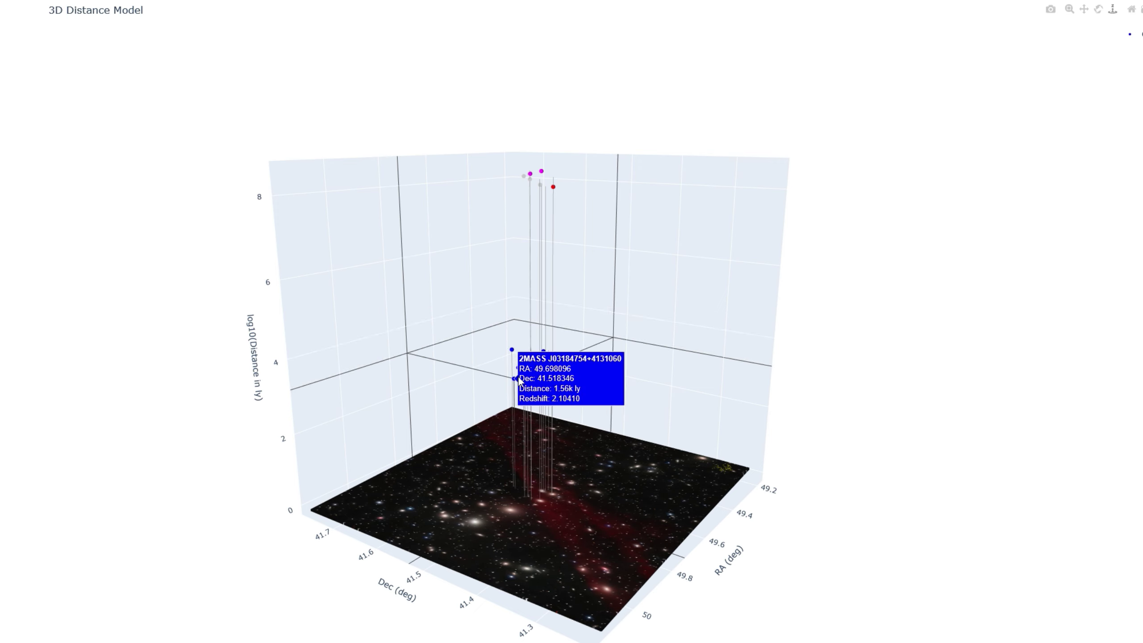
pyautogui.click(520, 378)
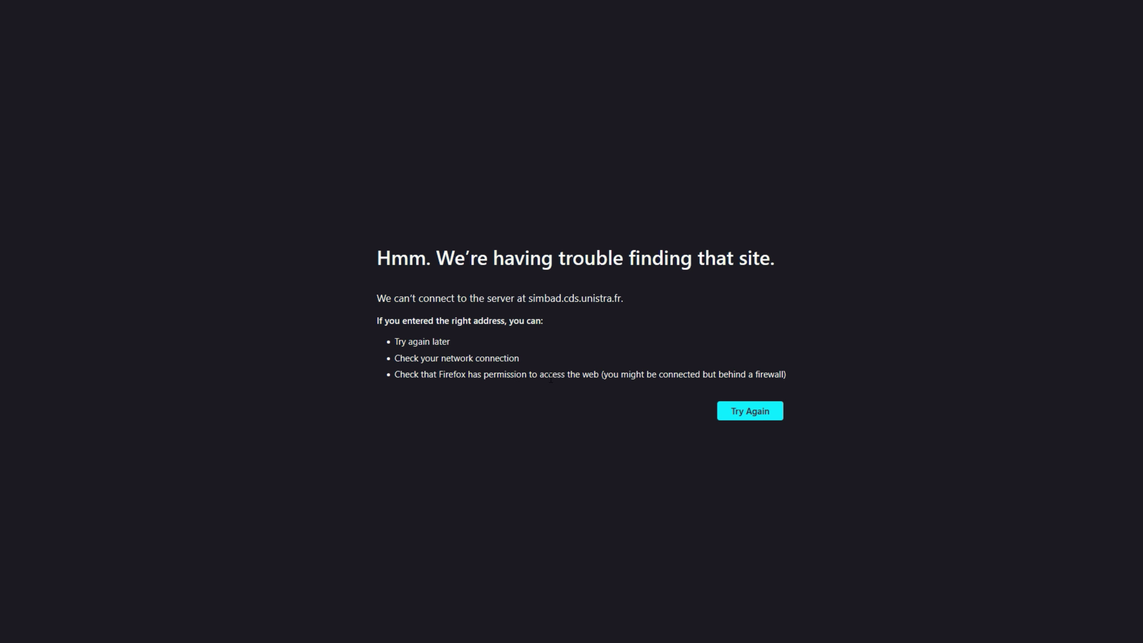
pyautogui.click(742, 421)
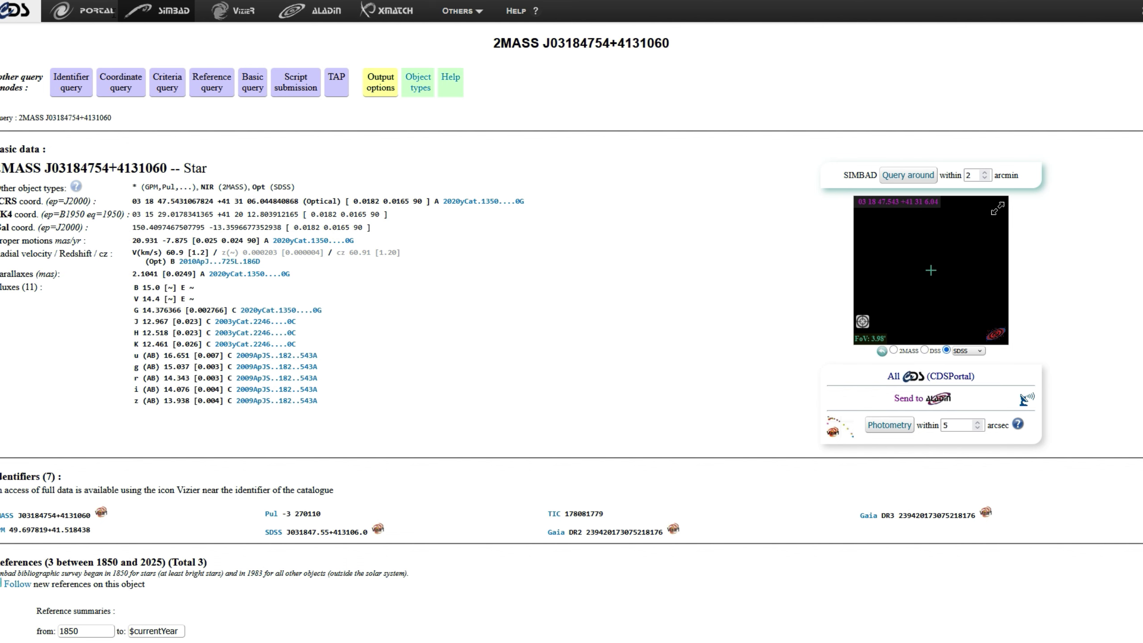
# - Return to the 3D model, view the SIMBAD page of the galaxy 2MASX J03184479+4130411, and close that page
pyautogui.click(114, 13)
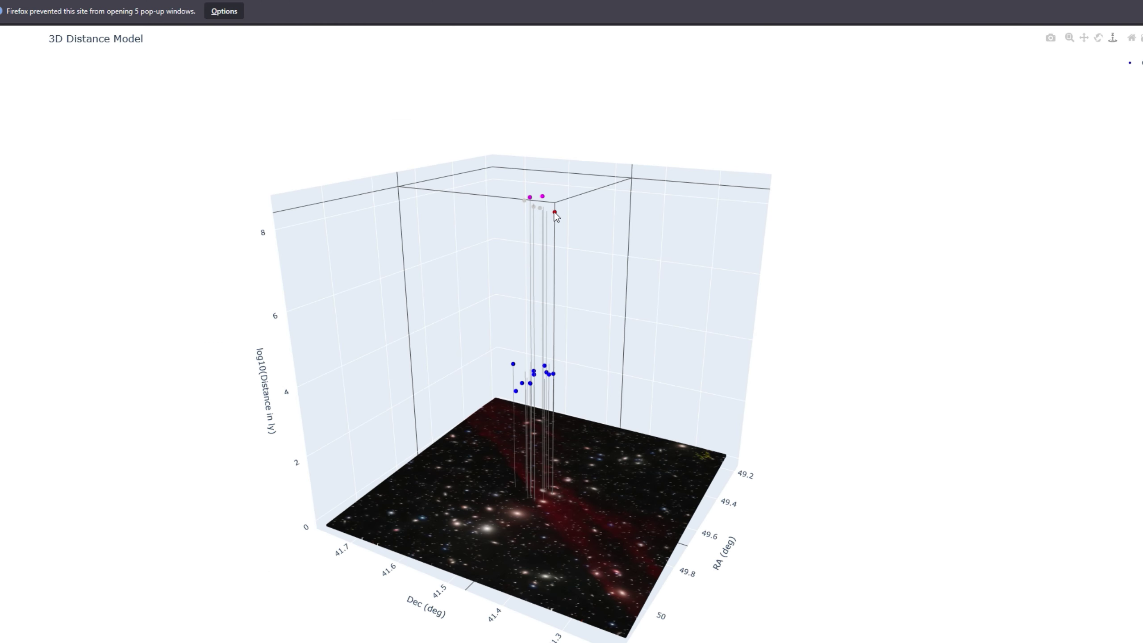
pyautogui.moveTo(546, 201)
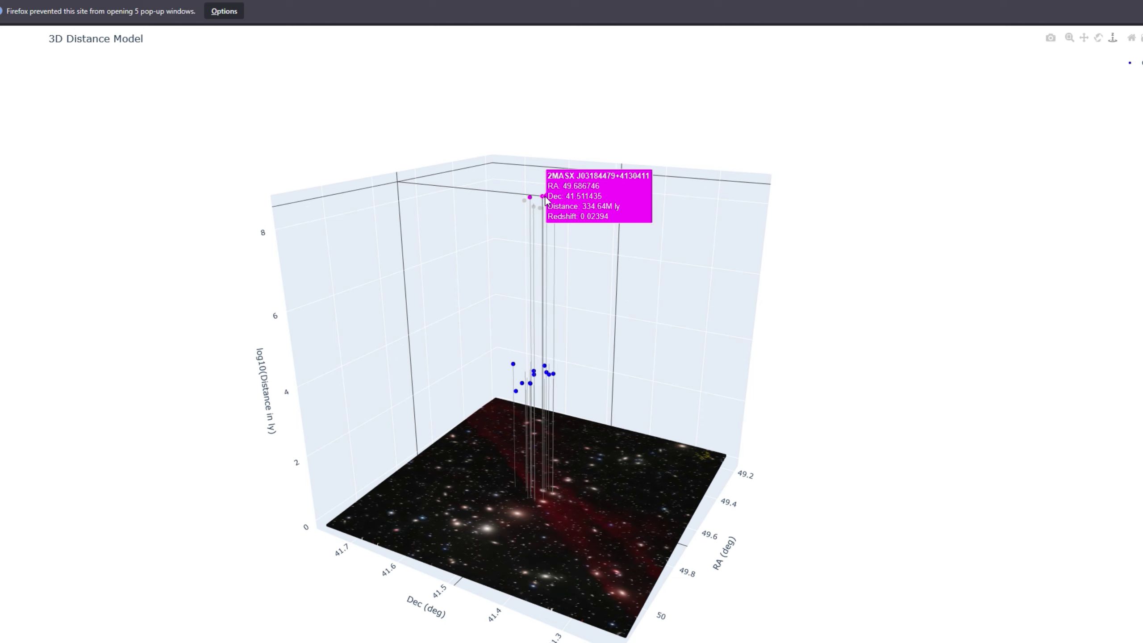
pyautogui.click(544, 197)
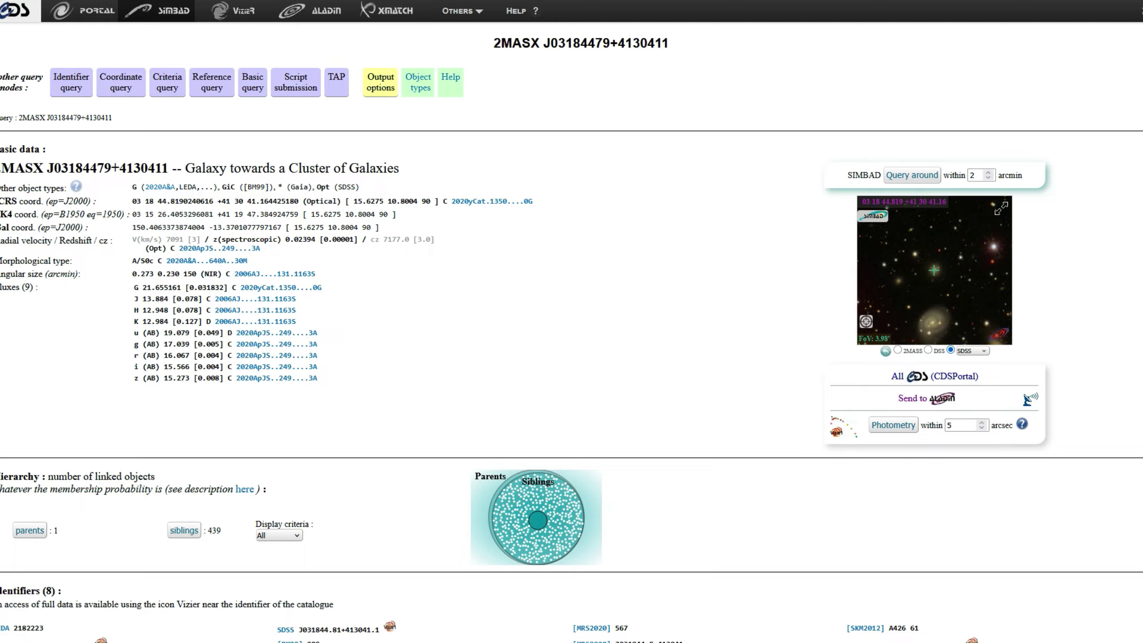
pyautogui.hotkey('ctrl', 'w')
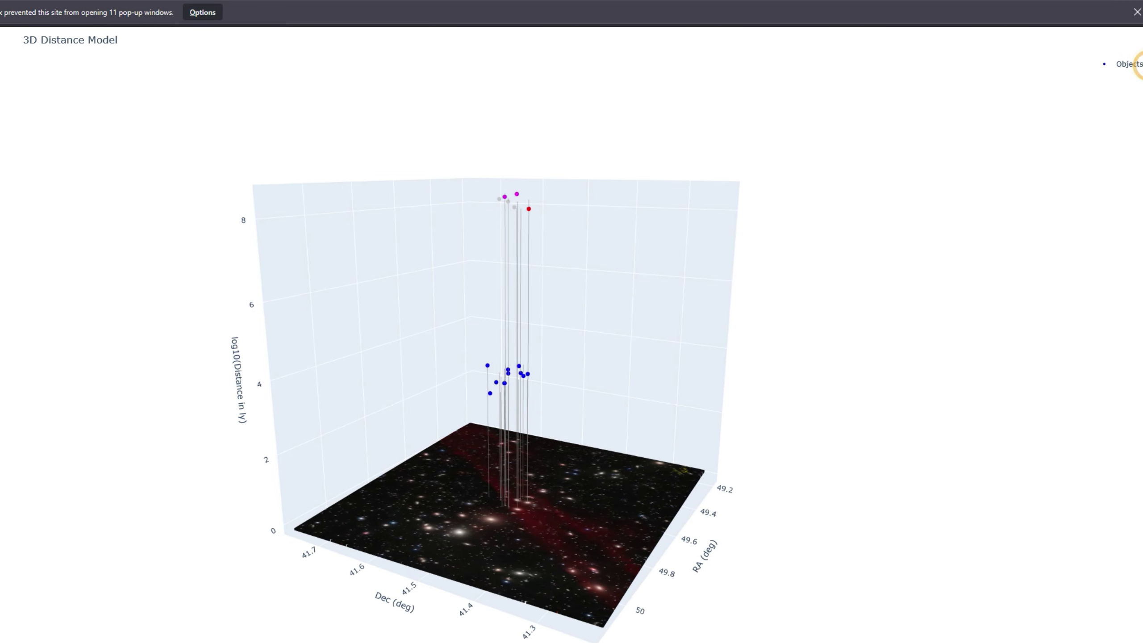
# - Examine the linked object list below the 3D model and the distance data of individual stars and galaxies in the plot
pyautogui.scroll(-5, 870, 155)
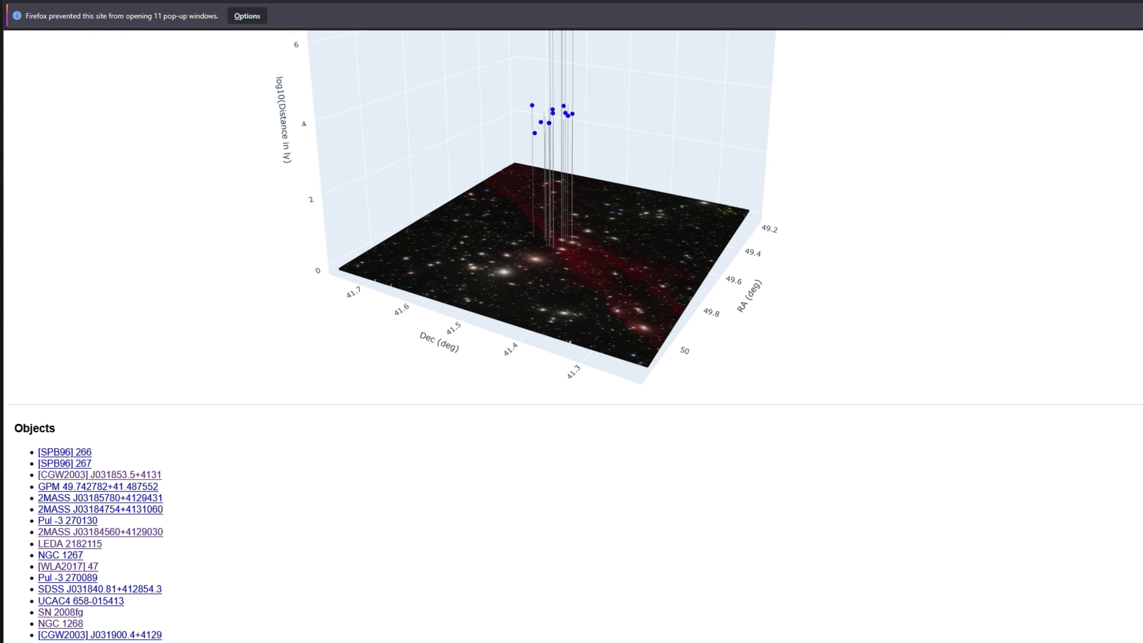
pyautogui.scroll(4, 768, 427)
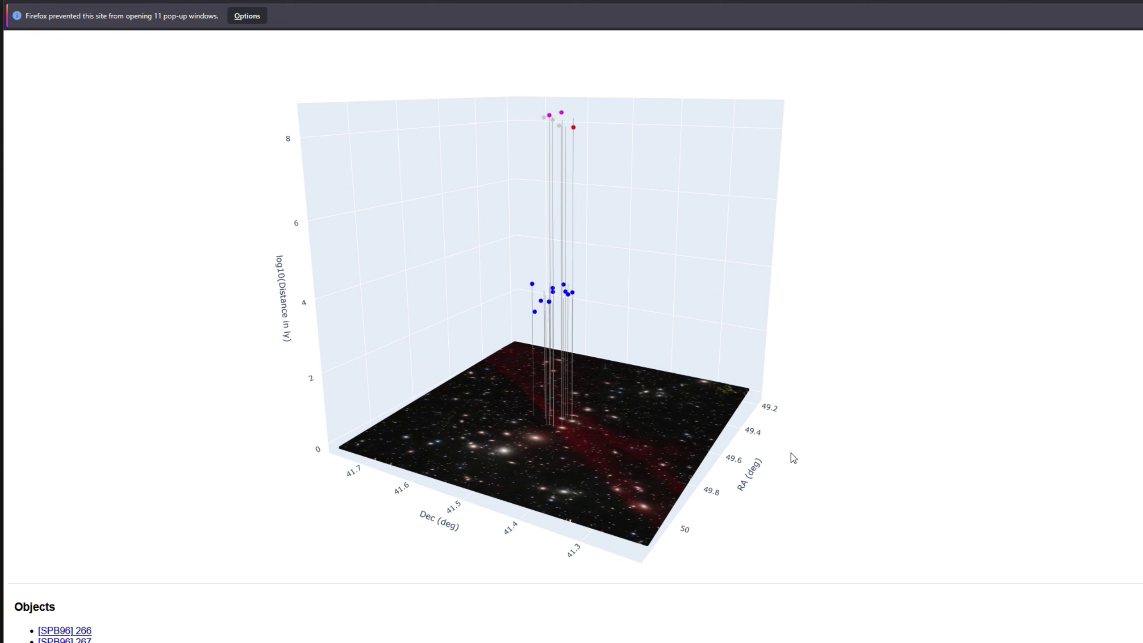
pyautogui.moveTo(804, 437); pyautogui.dragTo(783, 427)
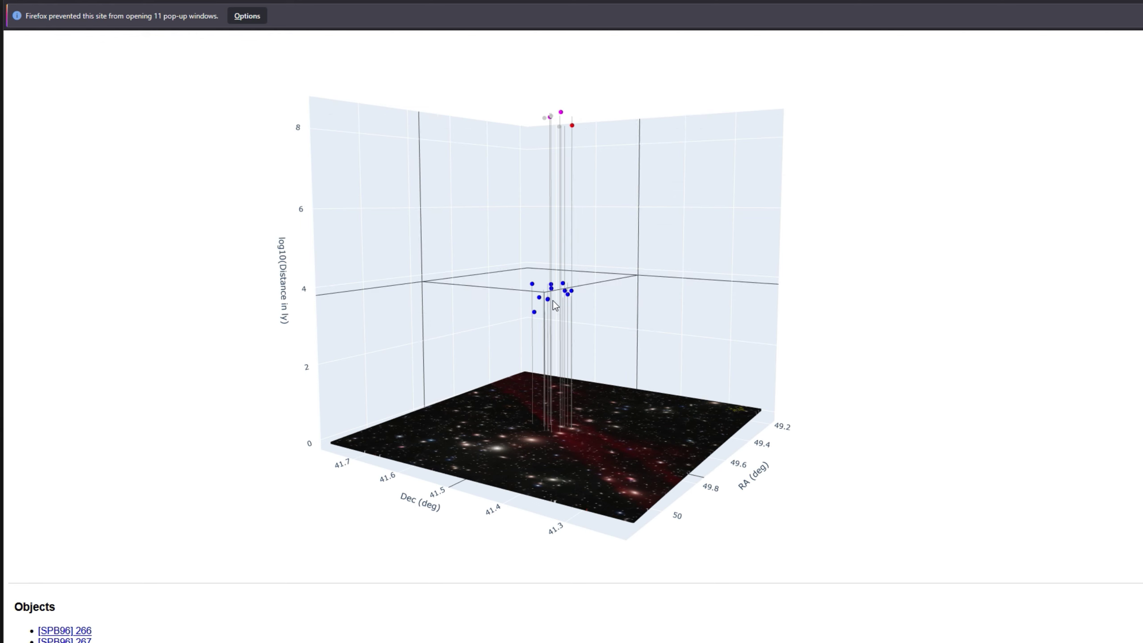
pyautogui.moveTo(548, 300)
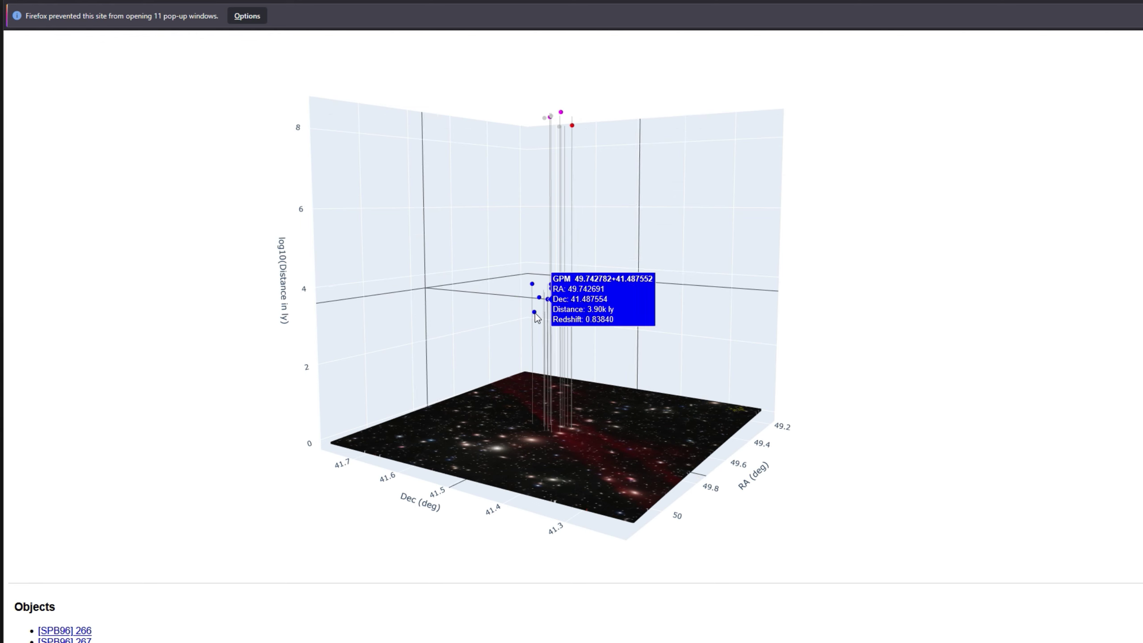
pyautogui.moveTo(534, 315)
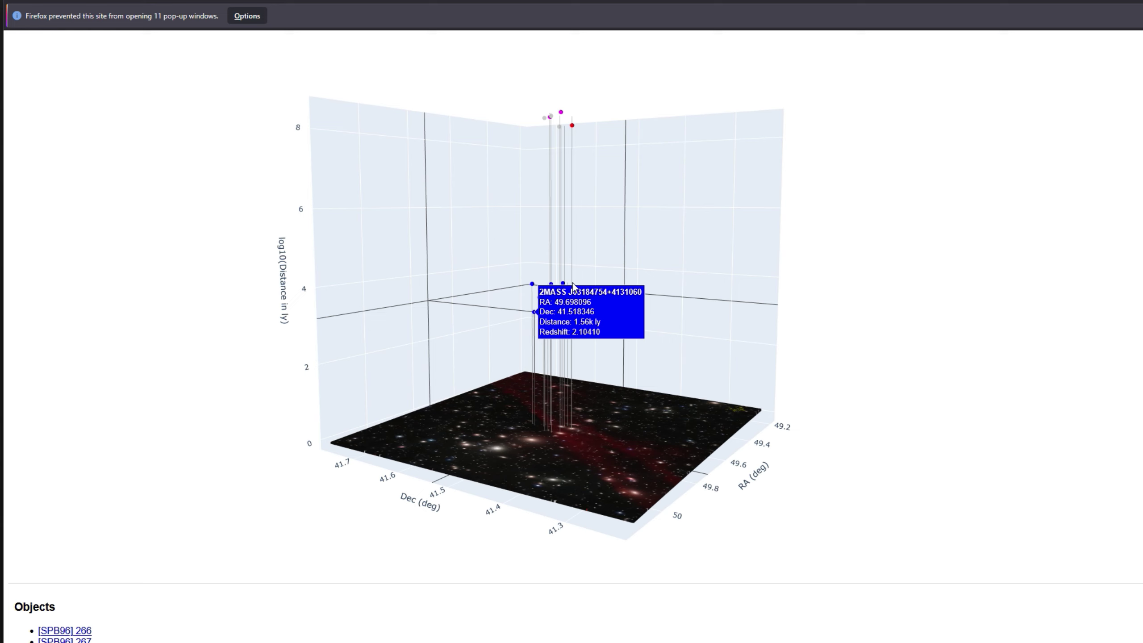
pyautogui.moveTo(535, 292)
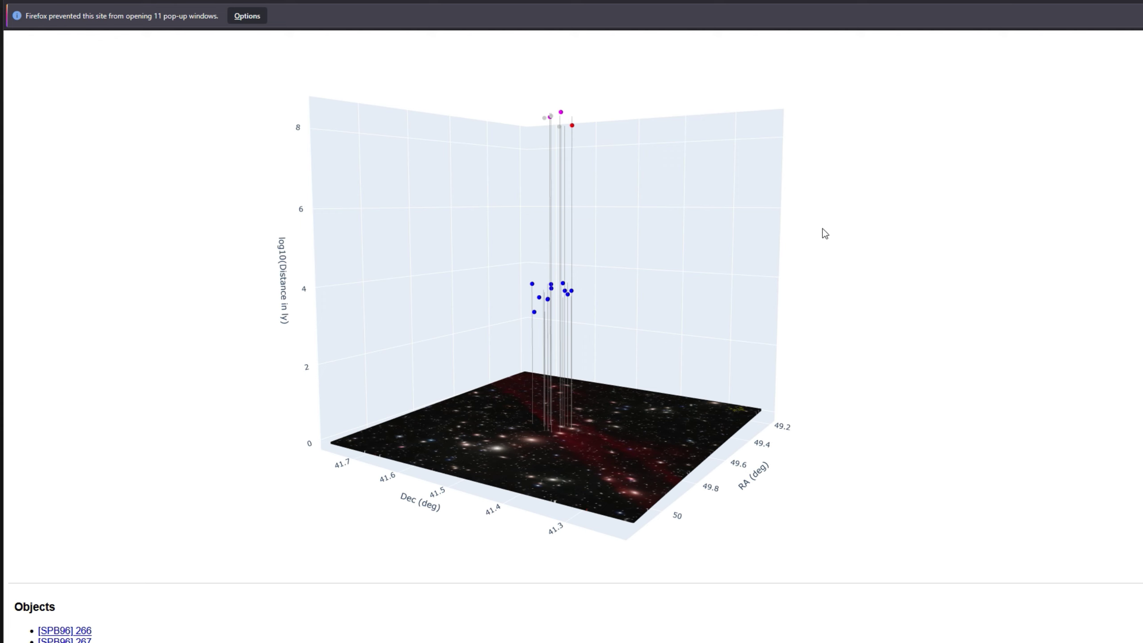
pyautogui.moveTo(583, 125)
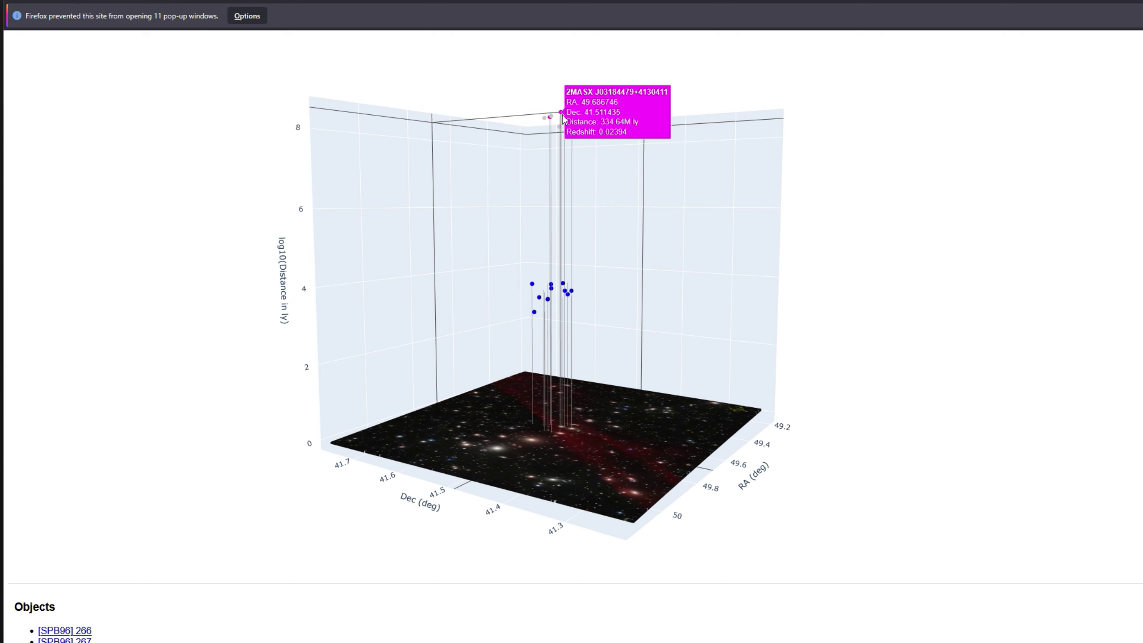
pyautogui.moveTo(625, 275); pyautogui.dragTo(584, 274)
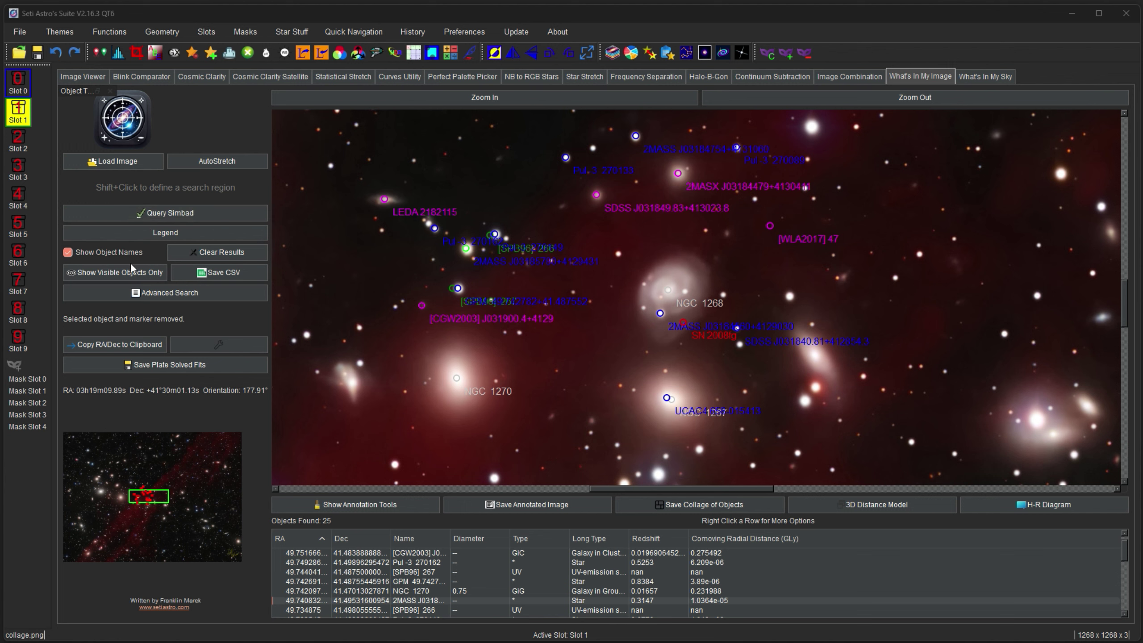
# - Open the advanced search parameters in What's In My Image, inspect the Stars & Stellar types, and deselect all object types
pyautogui.click(151, 295)
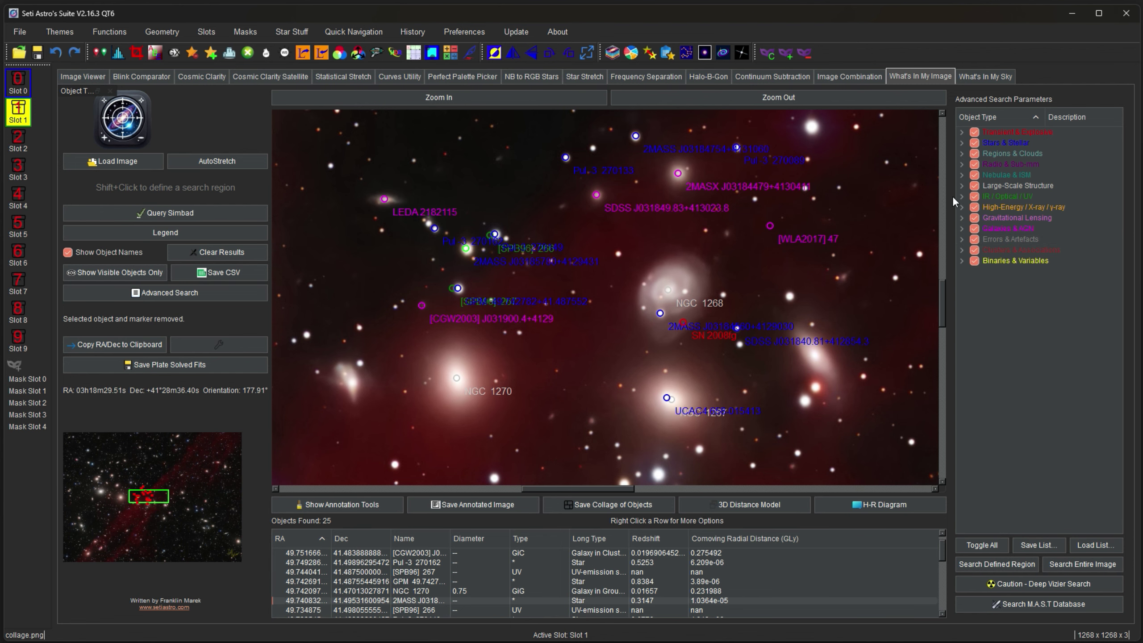
pyautogui.click(961, 144)
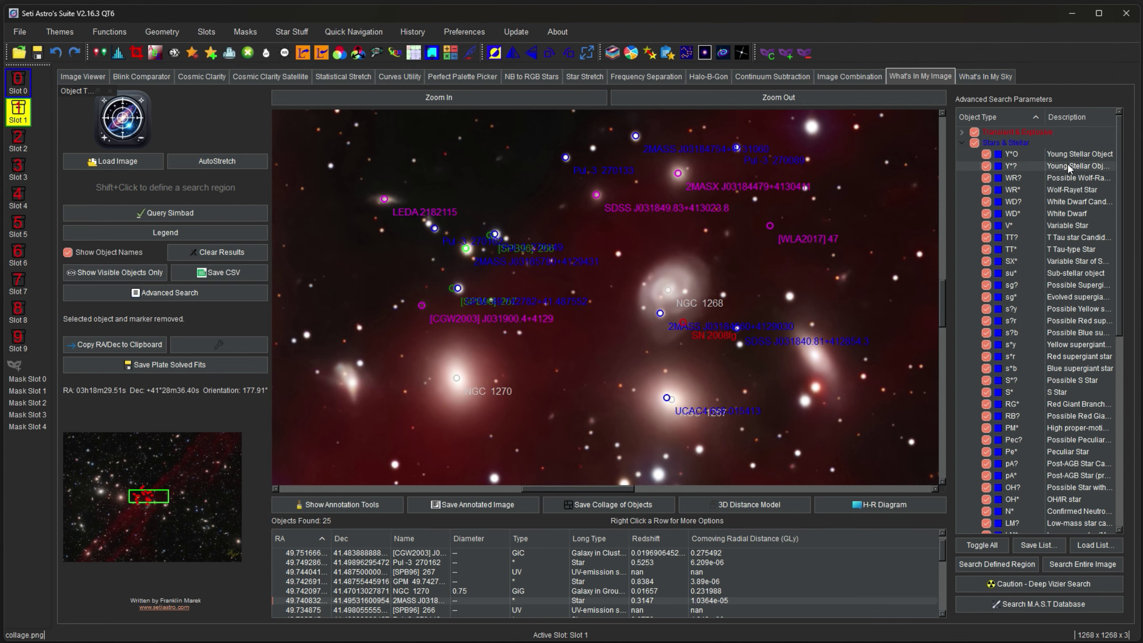
pyautogui.moveTo(1120, 154); pyautogui.dragTo(1134, 133)
pyautogui.click(961, 143)
pyautogui.click(982, 544)
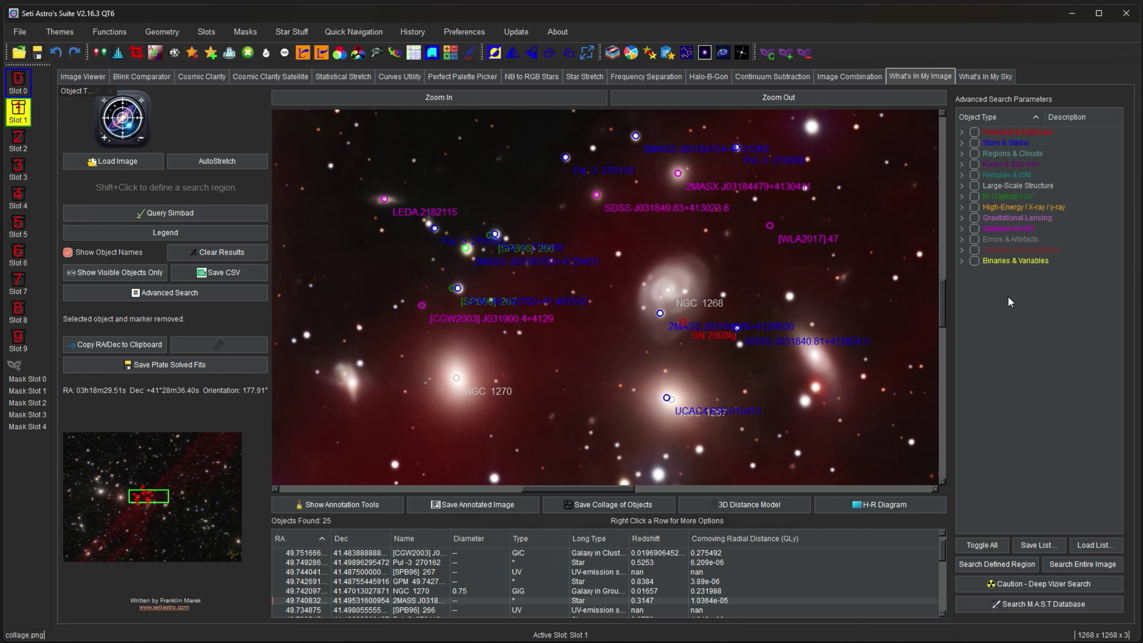
# - Try switching the Stars & Stellar and High-Energy / X-ray categories on and off, and inspect the high-energy, supernova and galaxy object types
pyautogui.click(974, 143)
pyautogui.click(974, 144)
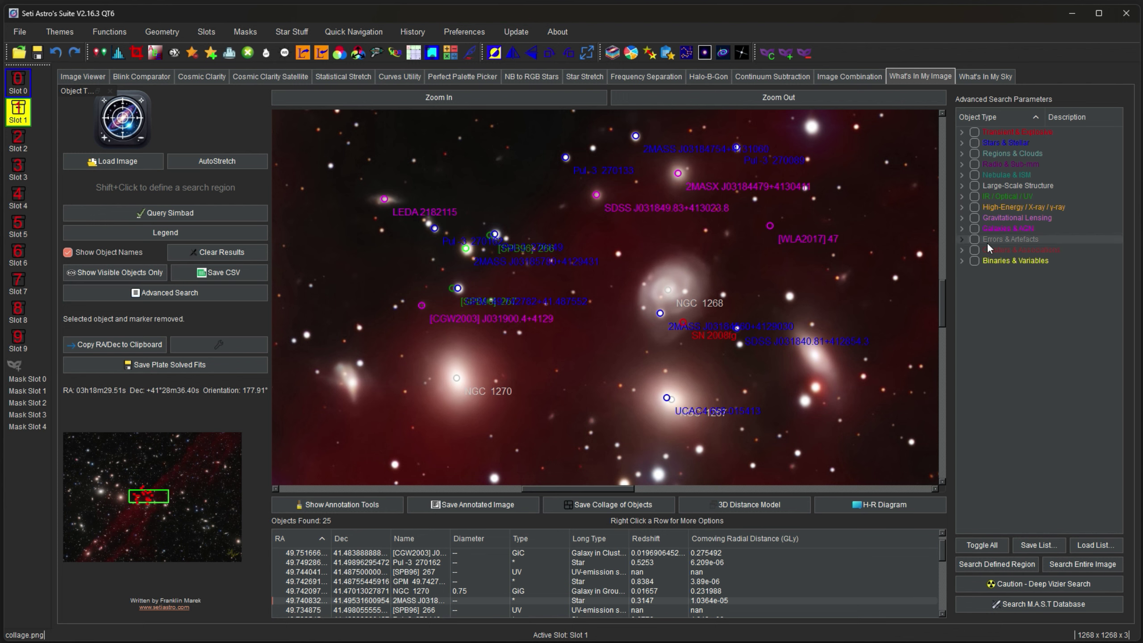
pyautogui.click(974, 207)
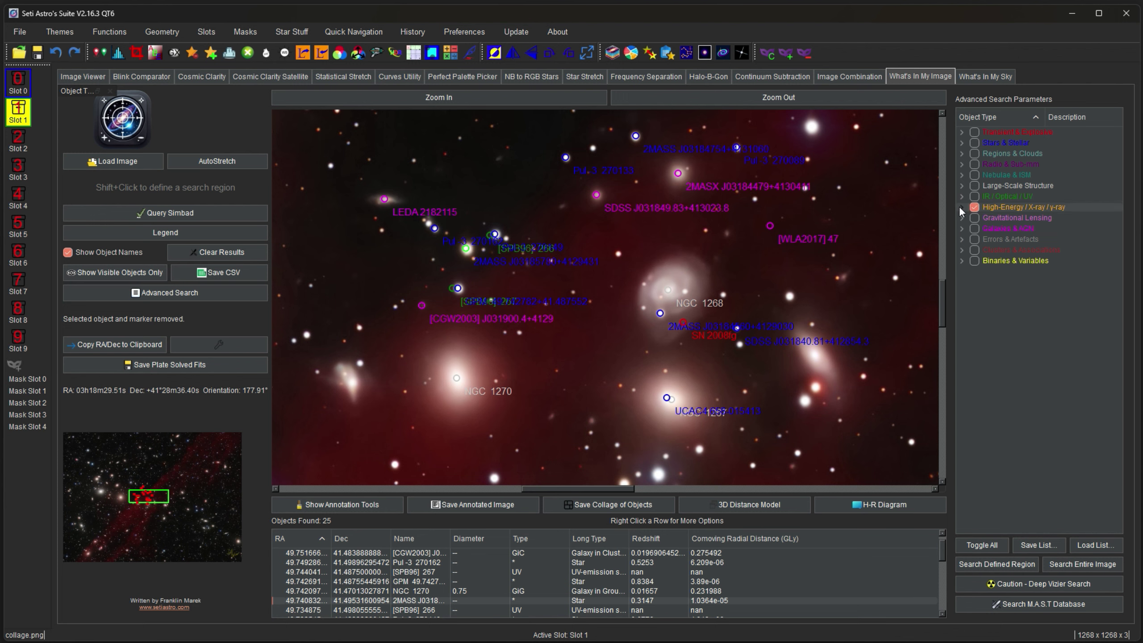
pyautogui.click(961, 208)
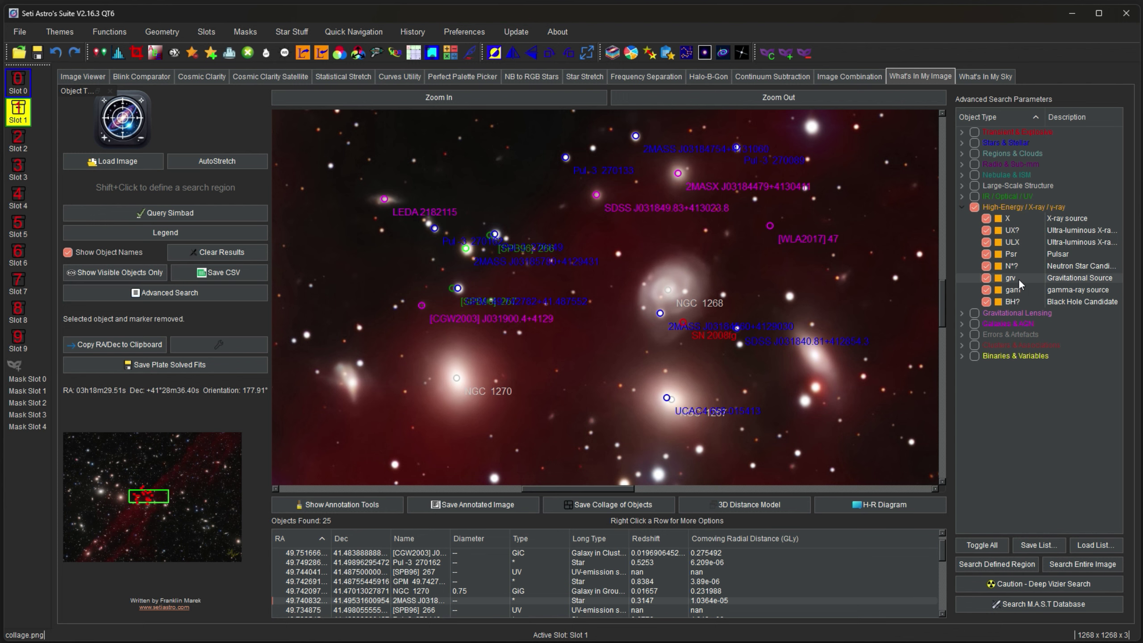
pyautogui.click(975, 207)
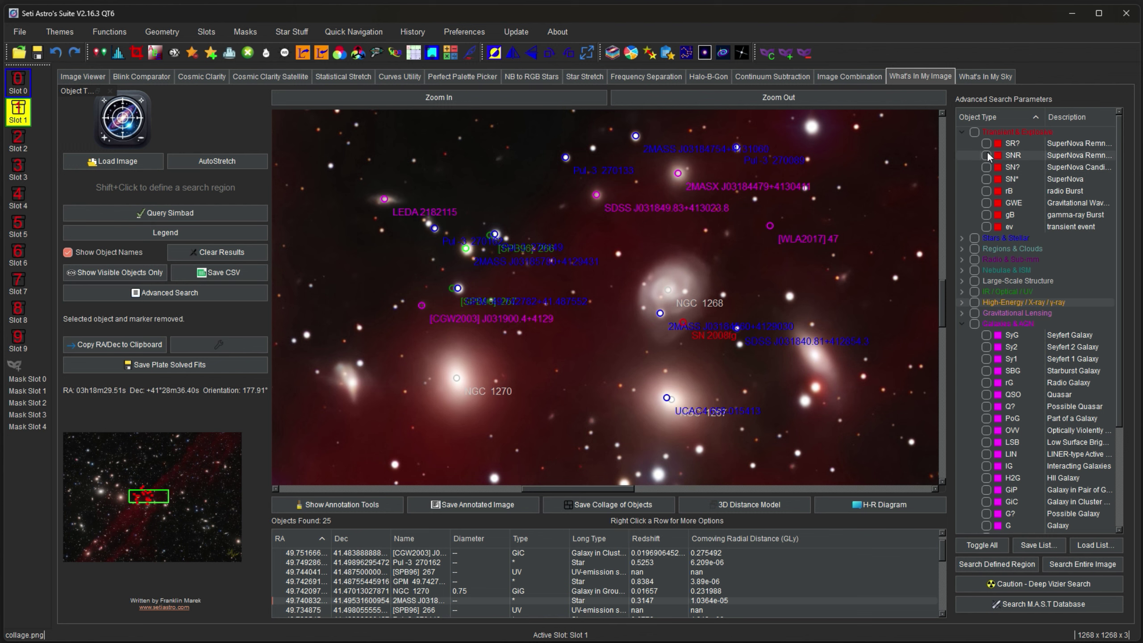
pyautogui.click(961, 132)
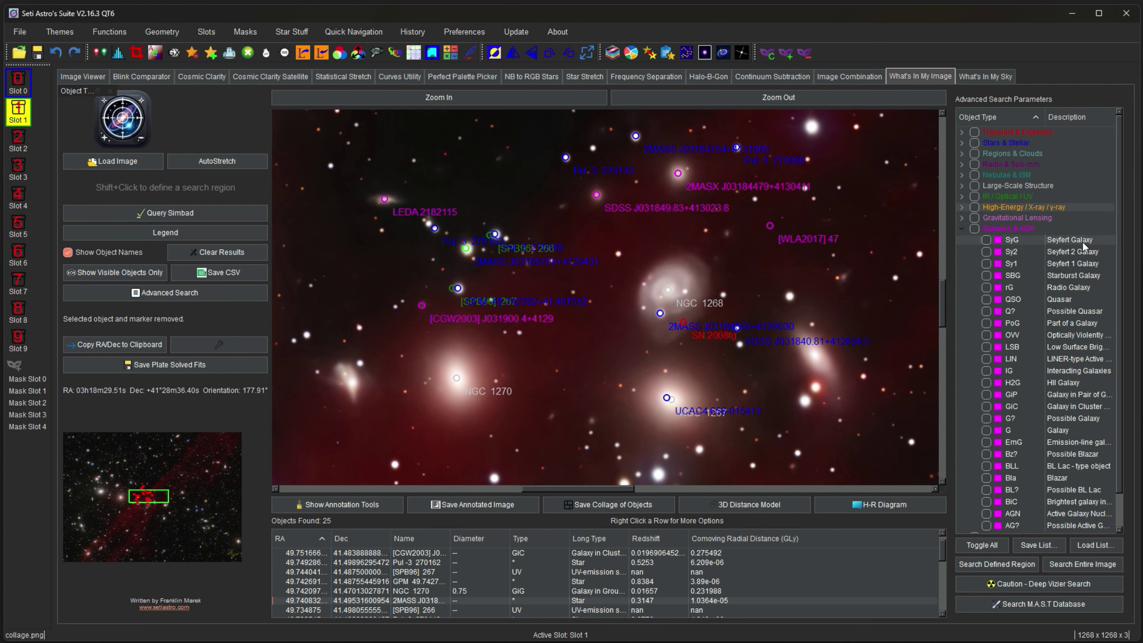
# - Look through the galaxy object types, and select only the Stars & Stellar category for the search
pyautogui.scroll(-1, 1119, 306)
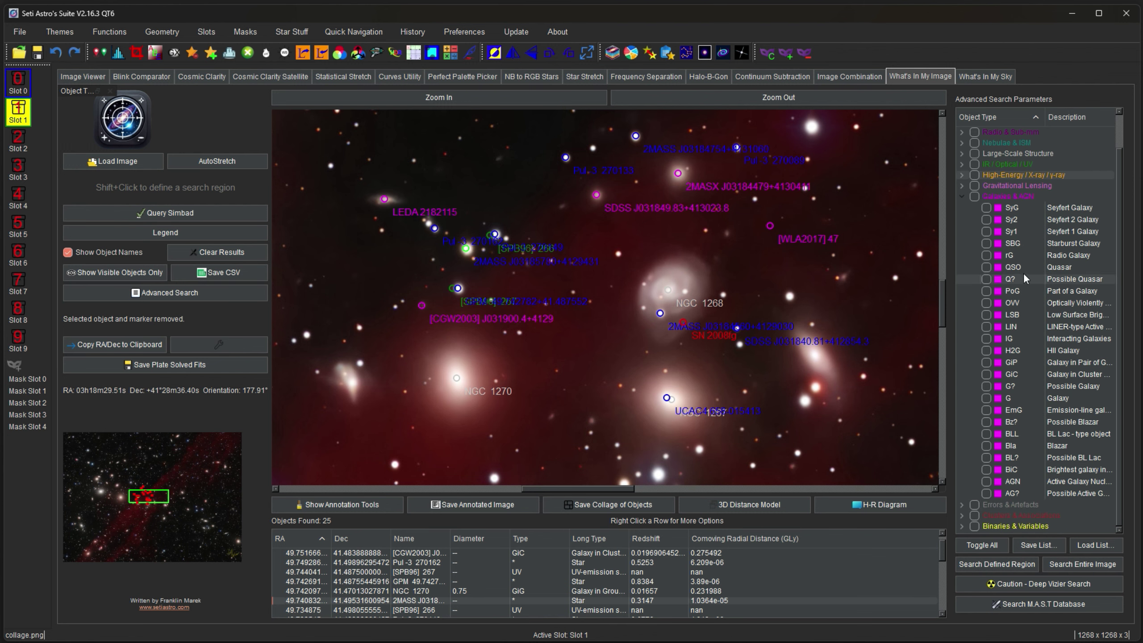
pyautogui.click(986, 267)
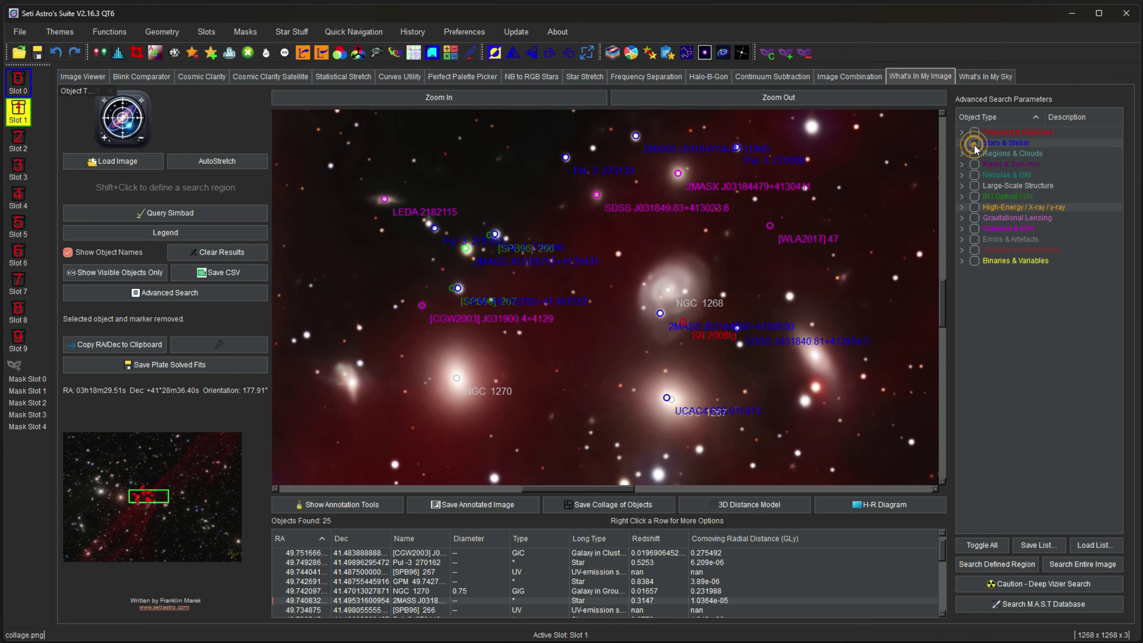
pyautogui.click(974, 144)
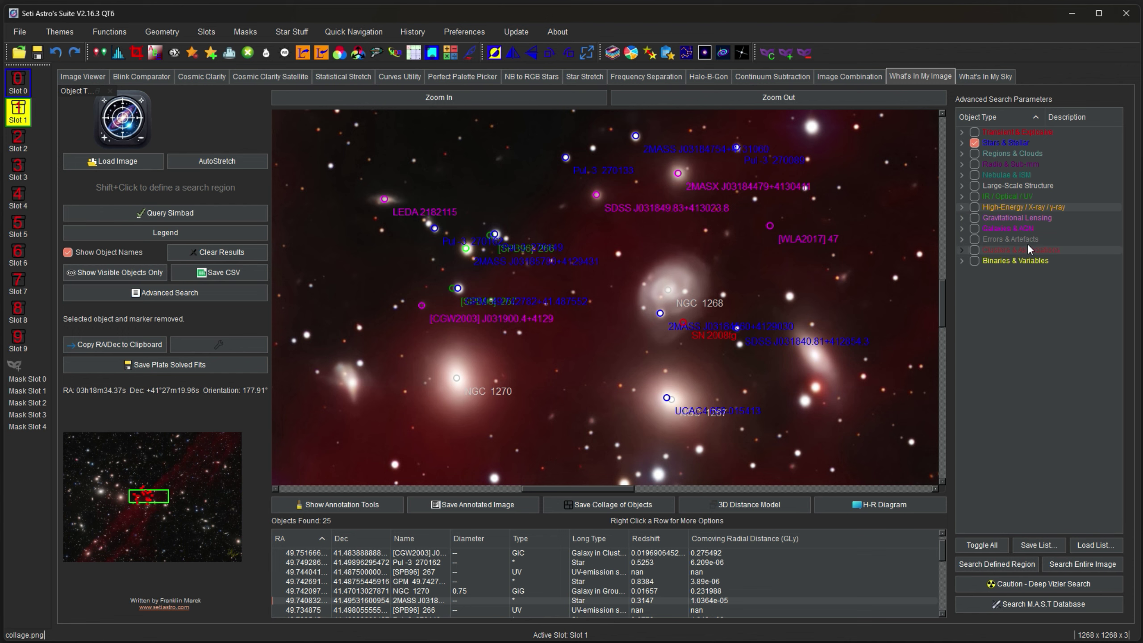
# - Inspect the object types listed under the Stars & Stellar, Nebulae & ISM and galaxy categories
pyautogui.click(961, 143)
pyautogui.click(961, 143)
pyautogui.click(961, 174)
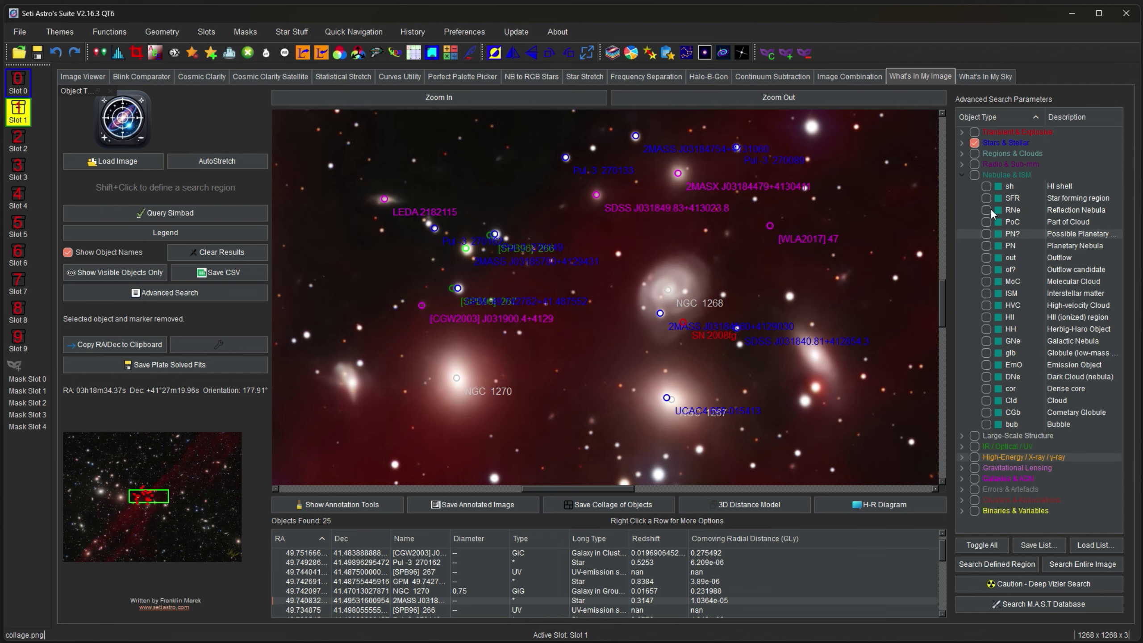
pyautogui.click(961, 175)
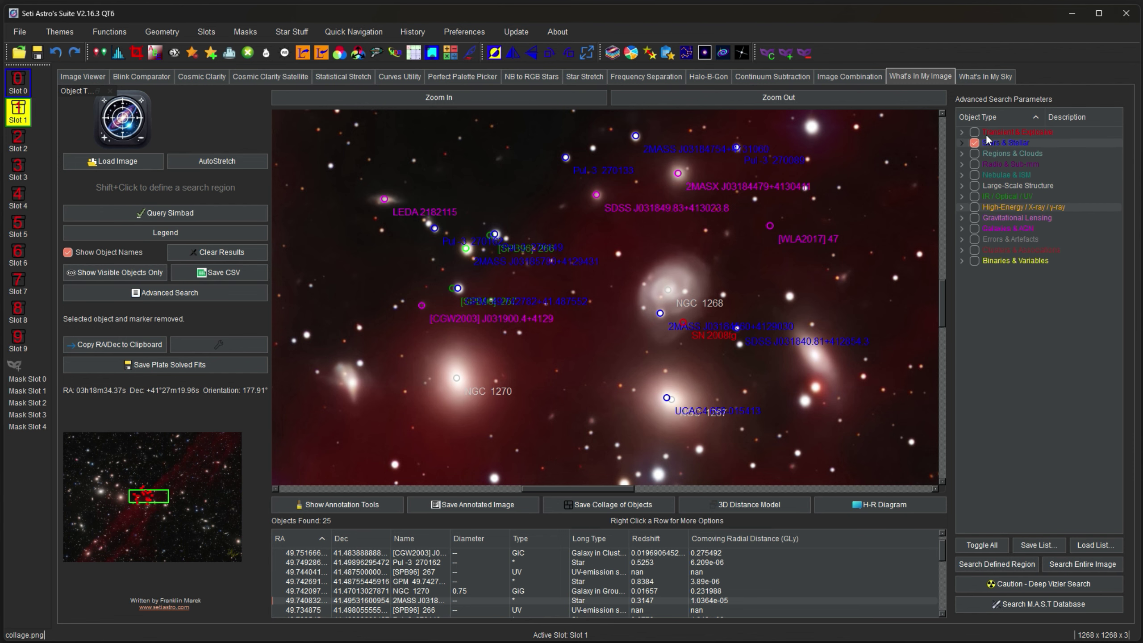
pyautogui.click(960, 229)
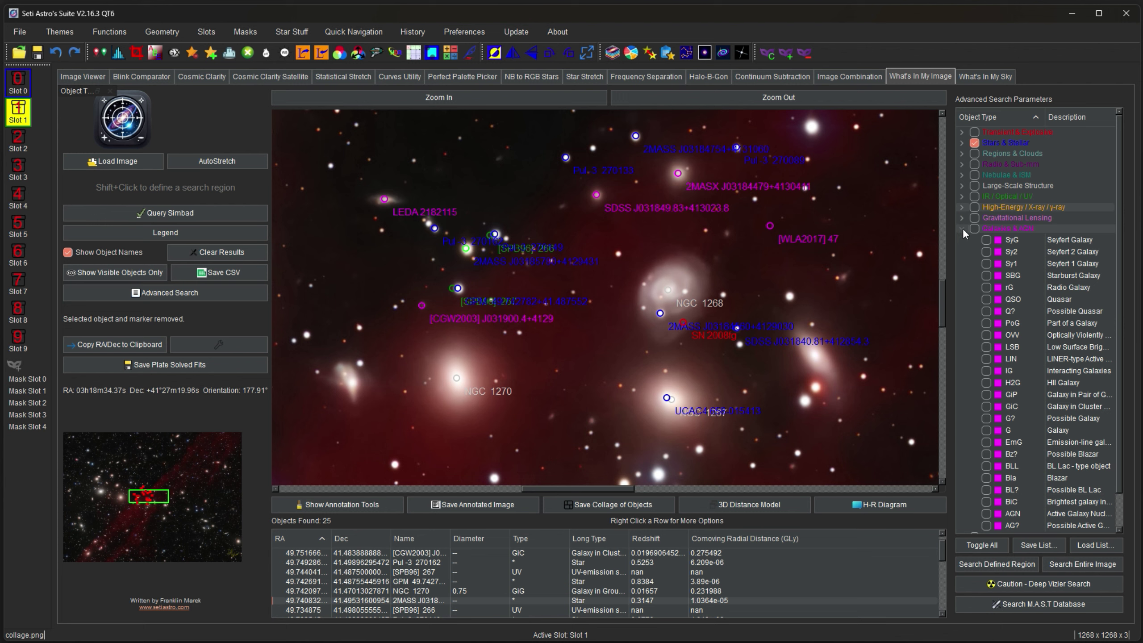
pyautogui.click(963, 229)
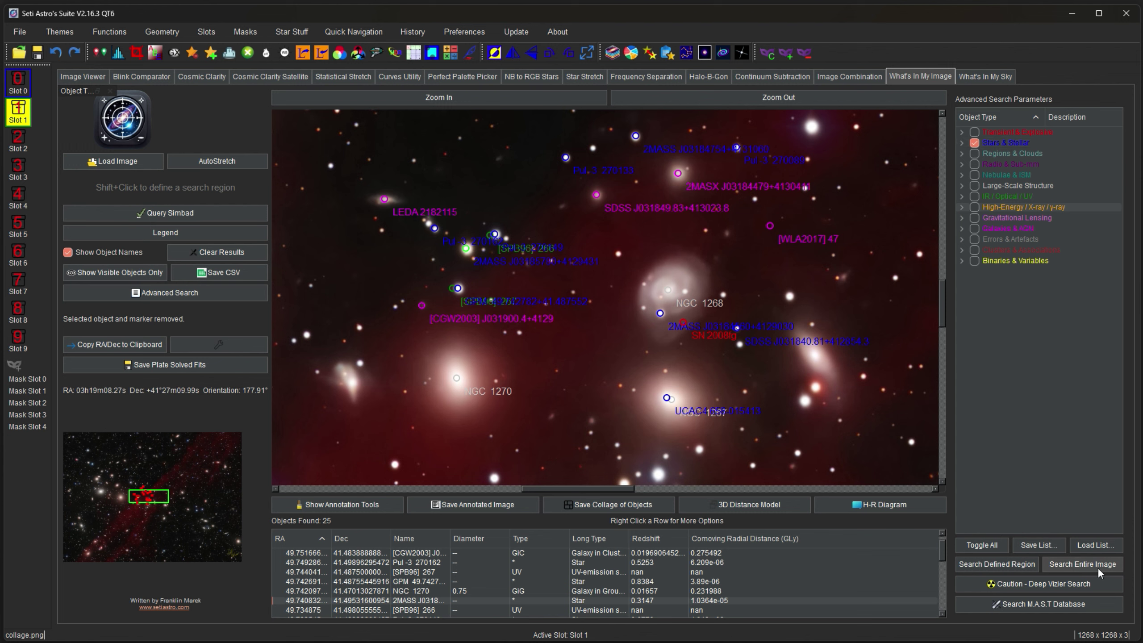
# - Search the entire image for Stars & Stellar objects
pyautogui.click(1082, 564)
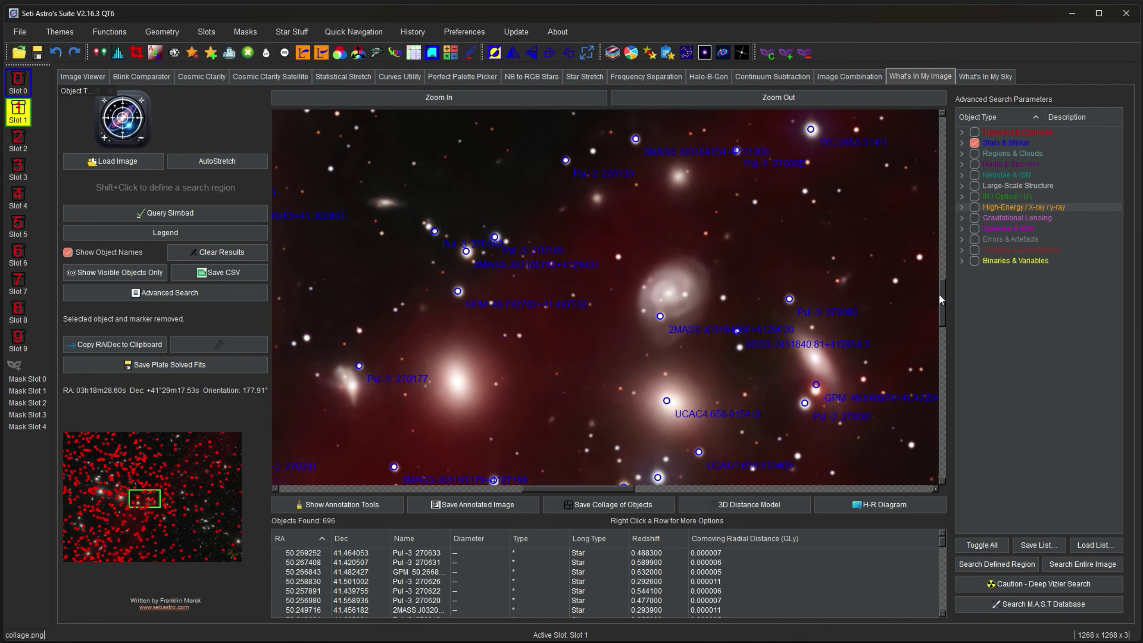
pyautogui.click(152, 497)
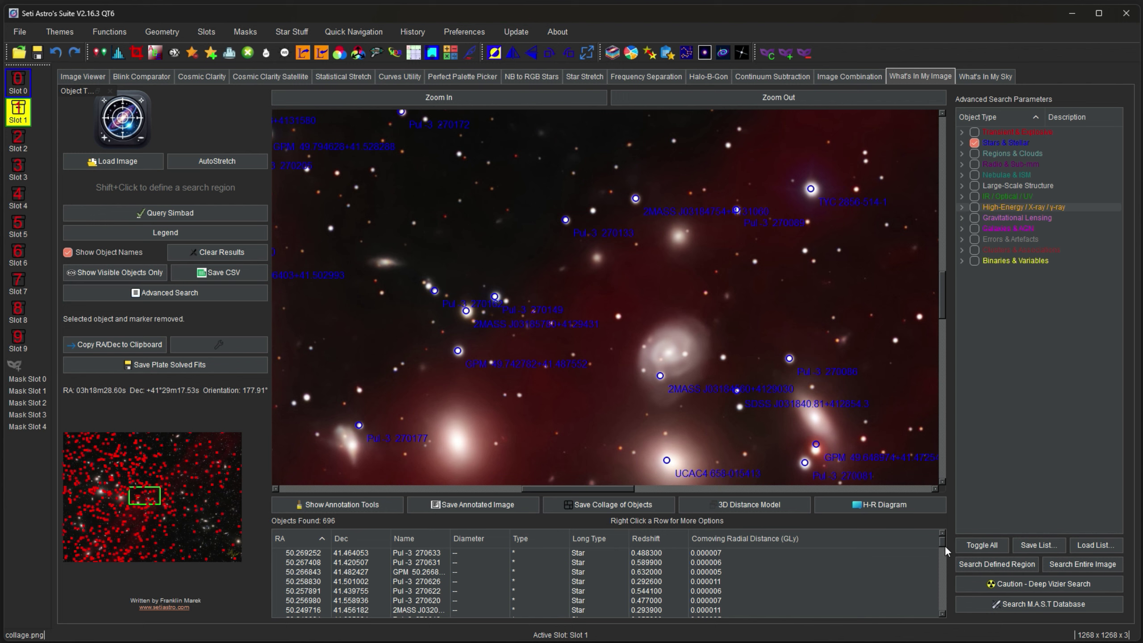
# - Look through the found stars in the results table, including their types, redshifts and distances
pyautogui.scroll(1, 759, 566)
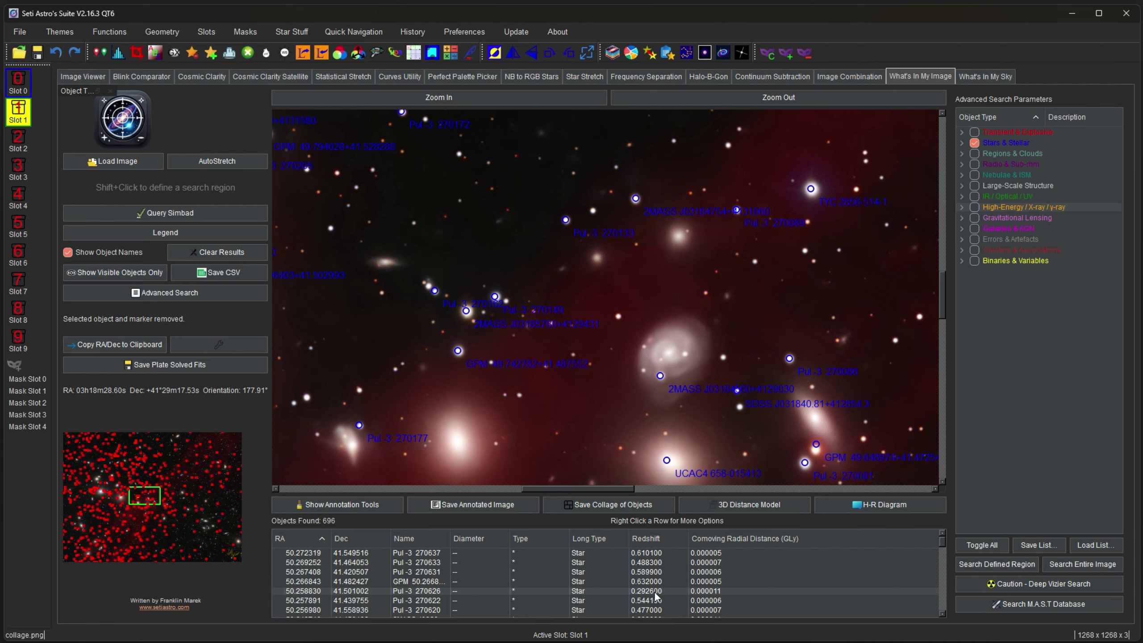
pyautogui.scroll(-8, 656, 597)
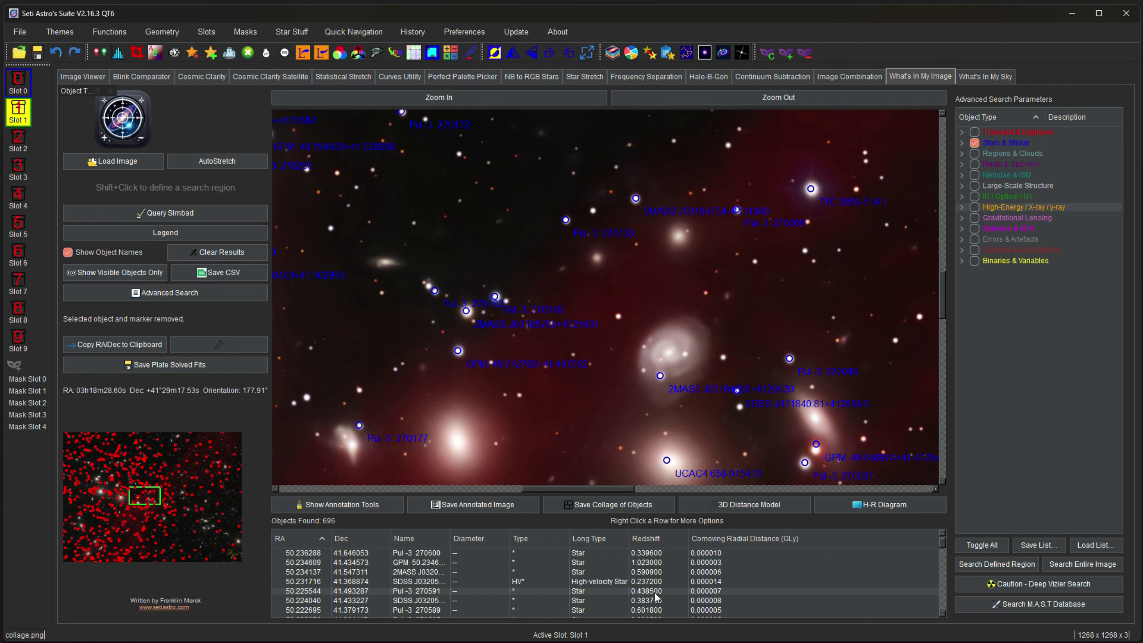
pyautogui.scroll(-3, 655, 596)
pyautogui.scroll(-3, 656, 597)
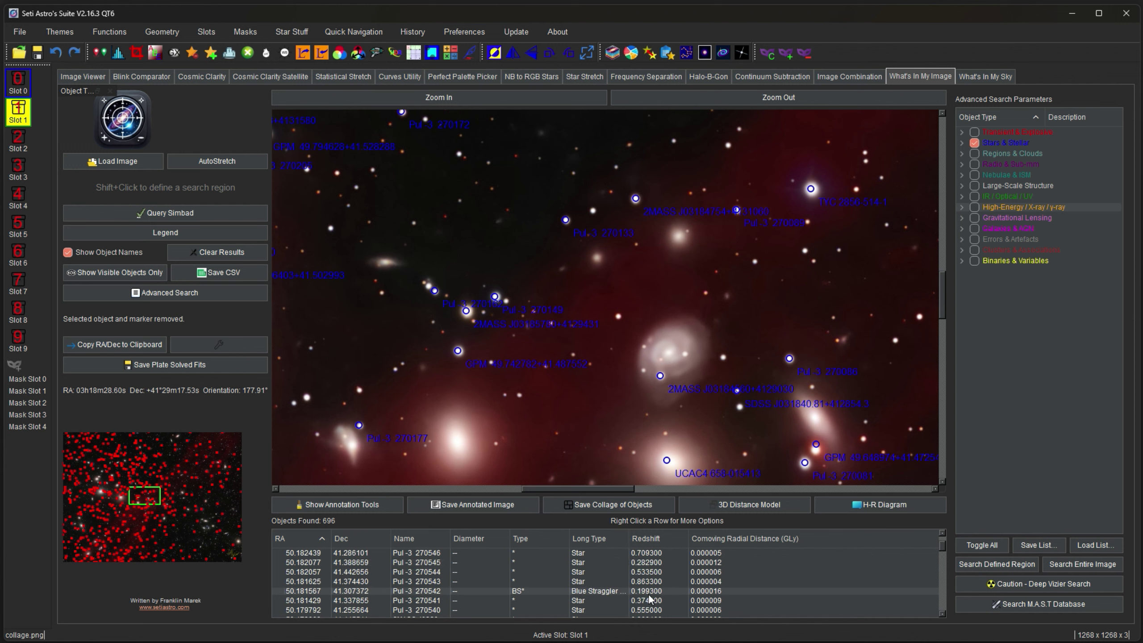
pyautogui.scroll(-10, 651, 572)
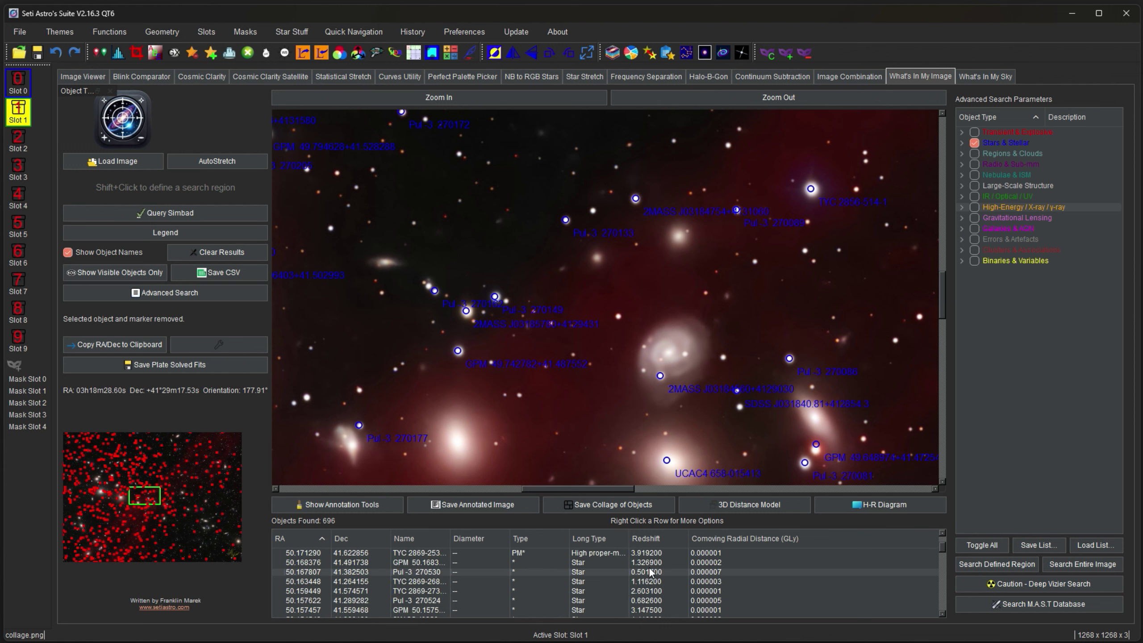
pyautogui.scroll(5, 651, 571)
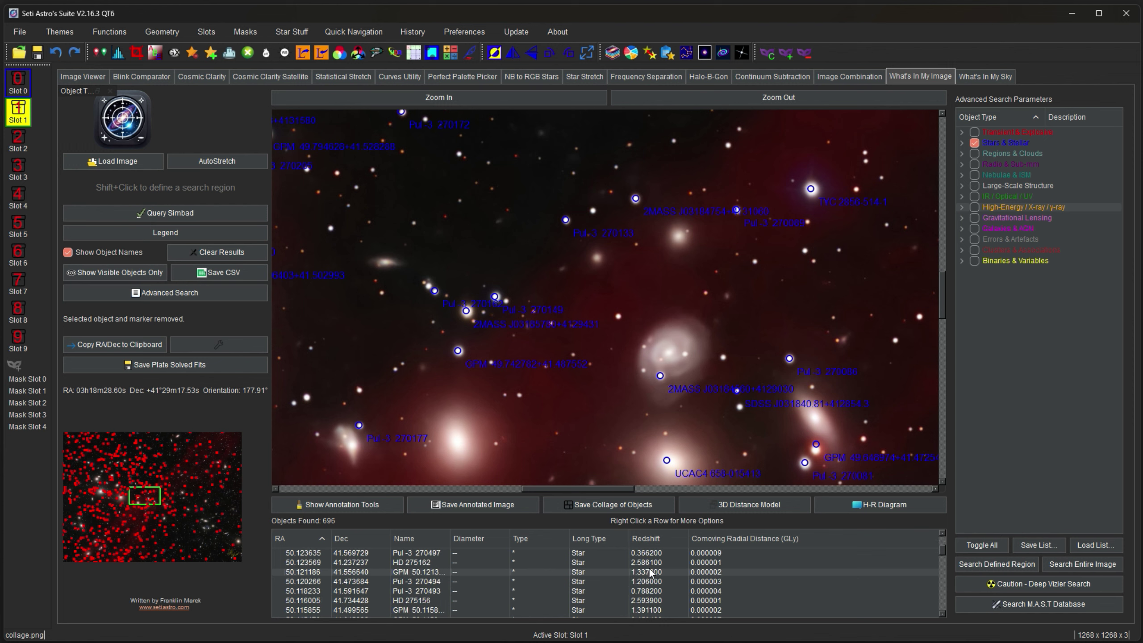
pyautogui.scroll(10, 651, 581)
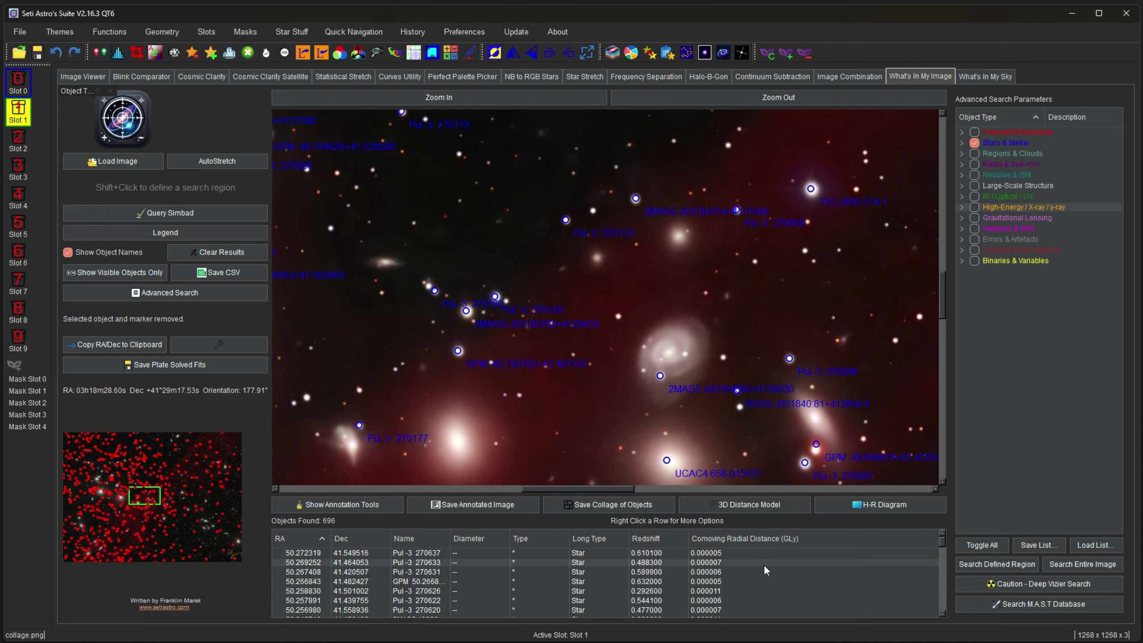
# - Generate an H-R diagram of the found stars without saving it as an HTML file
pyautogui.click(863, 510)
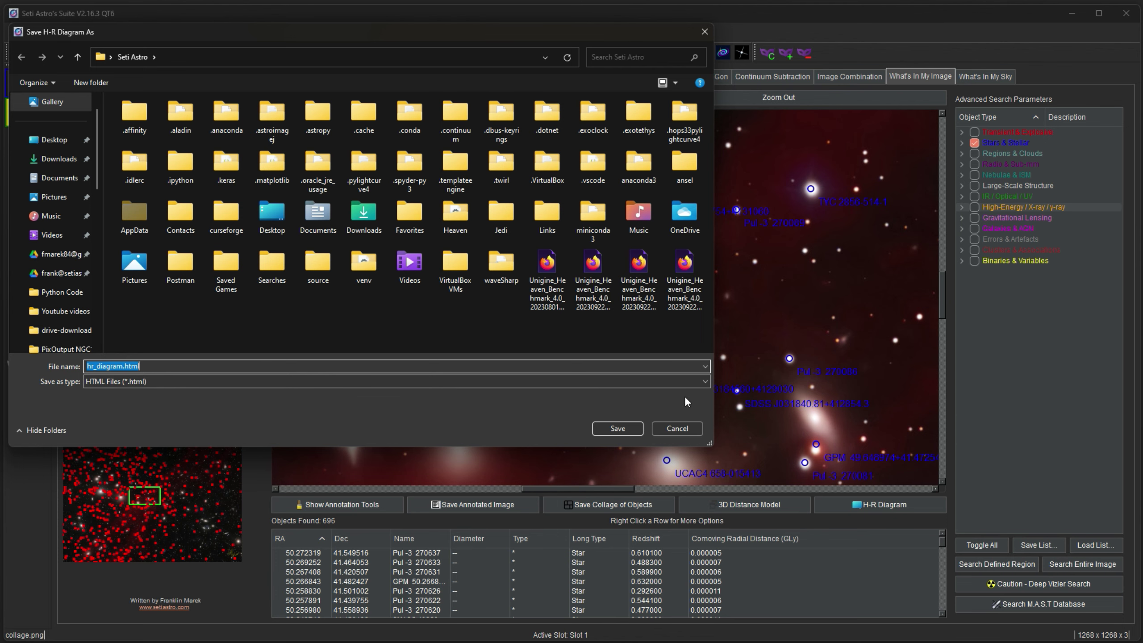
pyautogui.click(675, 432)
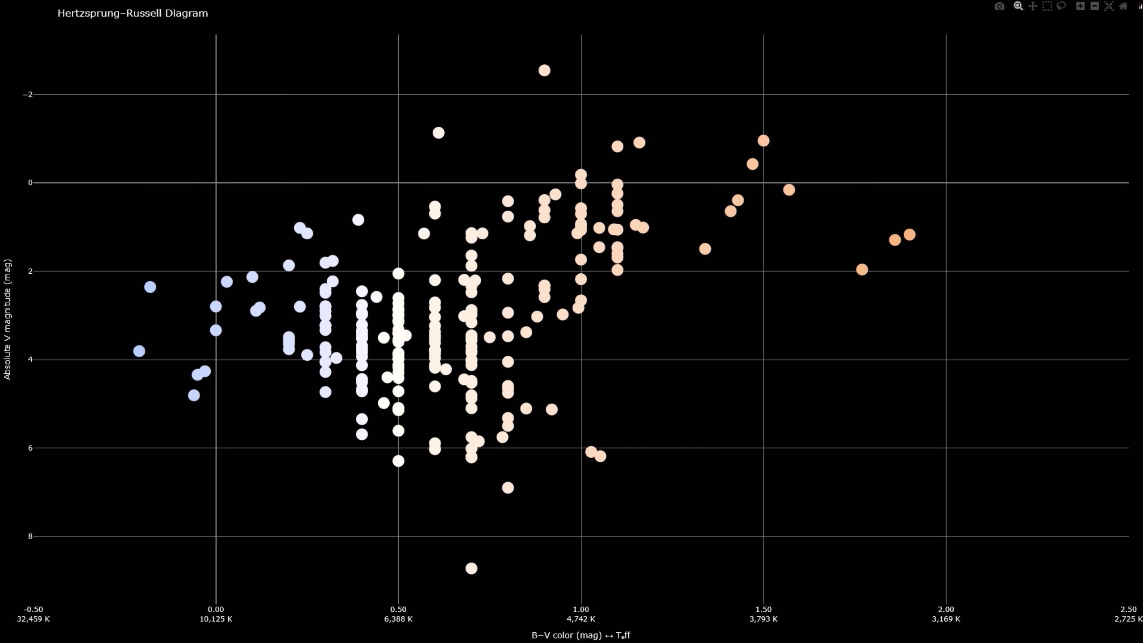
# - View the SIMBAD page of the star 2MASS J03172346+4142383 from the H-R diagram, and return to the diagram
pyautogui.moveTo(138, 351)
pyautogui.moveTo(863, 269)
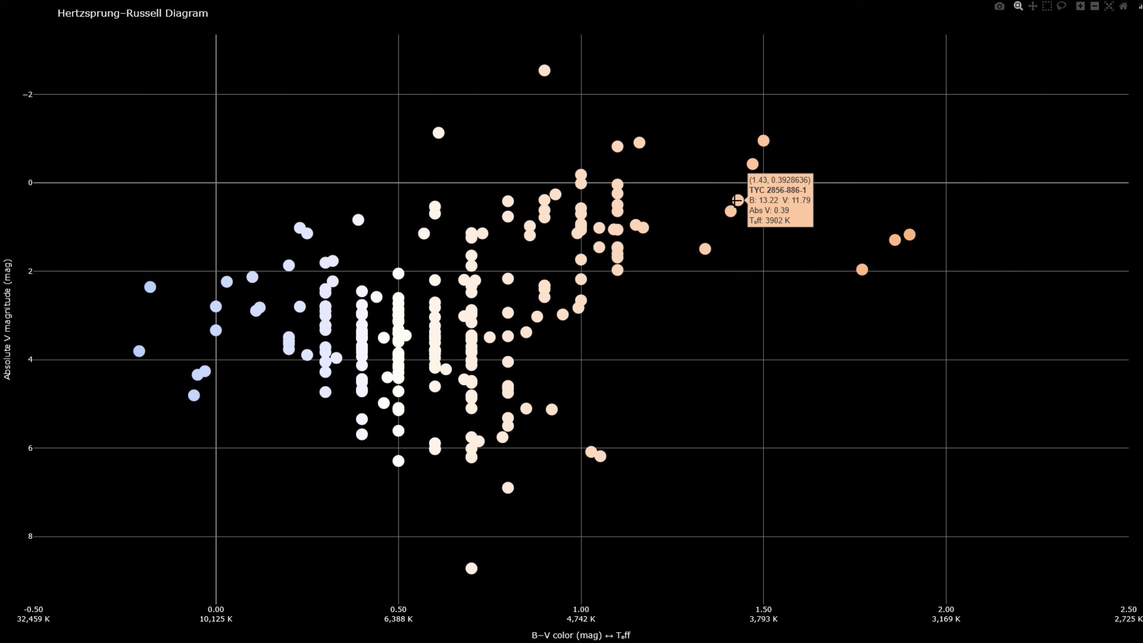
pyautogui.moveTo(547, 287)
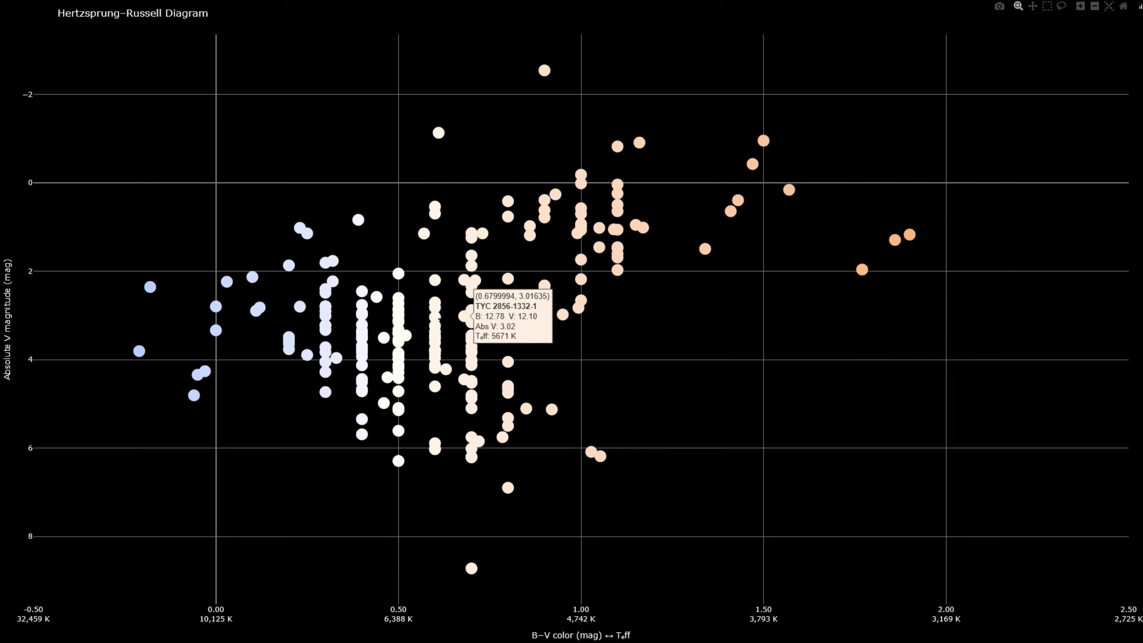
pyautogui.moveTo(433, 346)
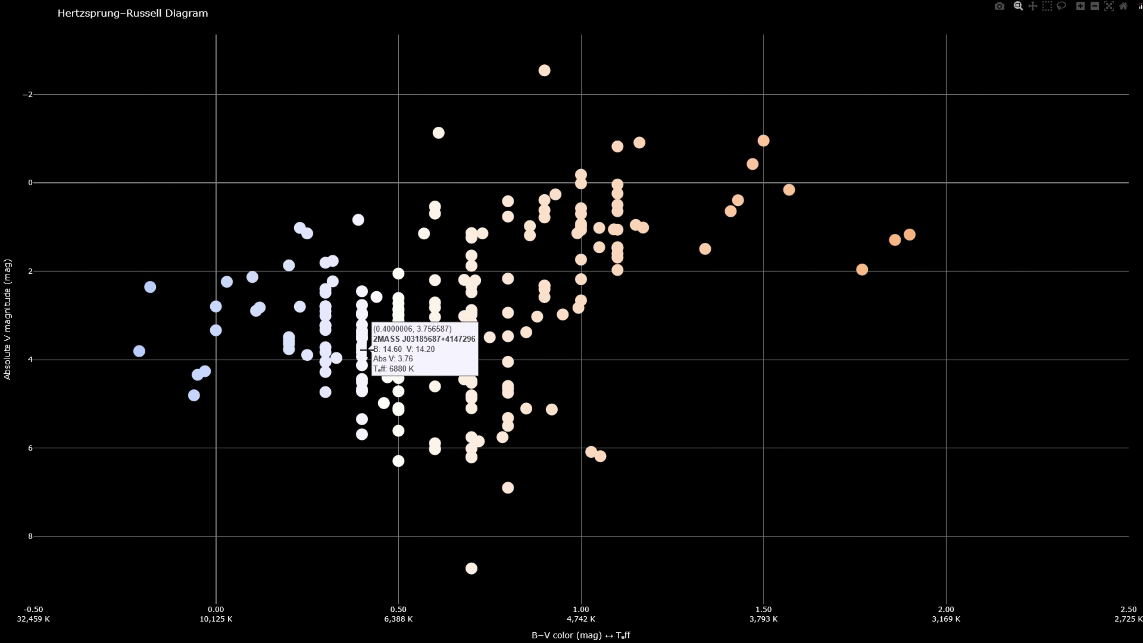
pyautogui.click(360, 343)
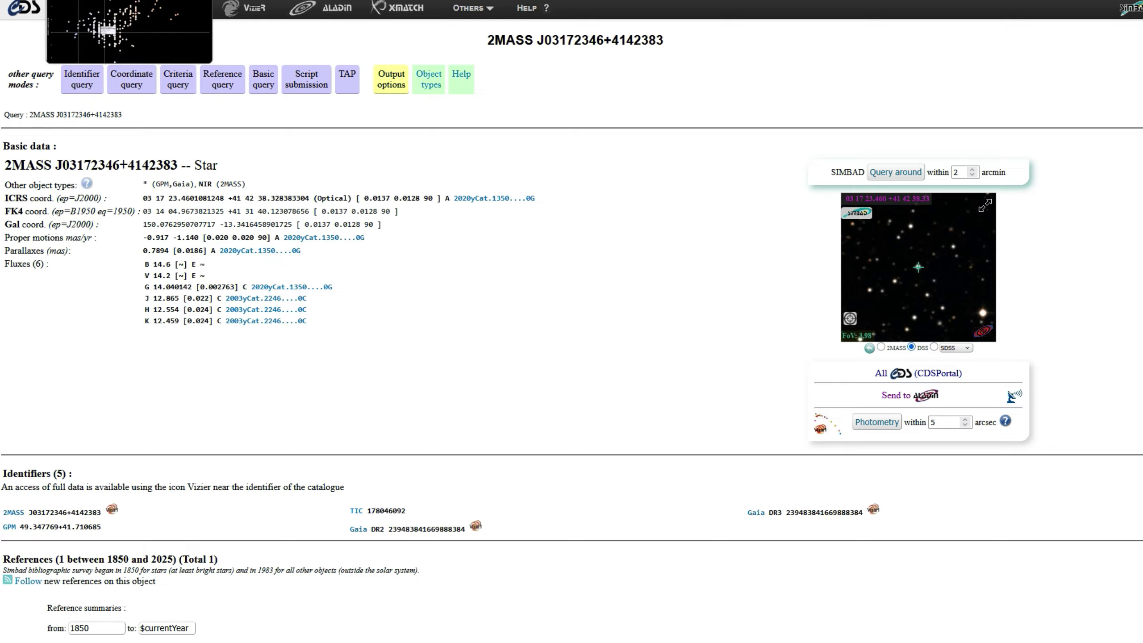
pyautogui.click(144, 0)
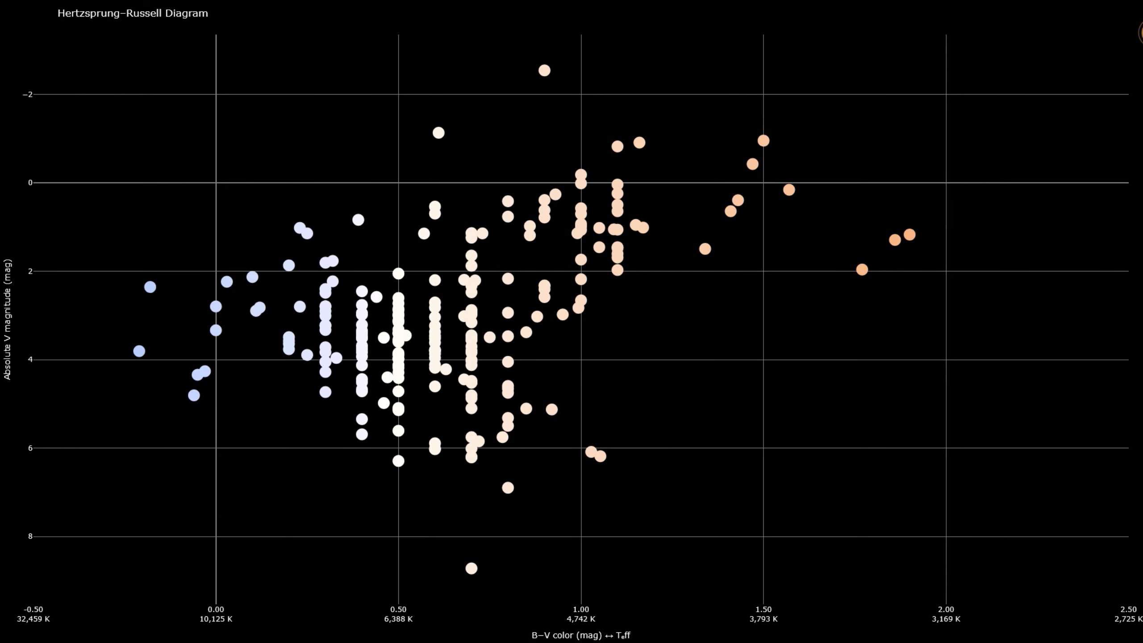
# - Examine the linked star list below the H-R diagram and the data of individual stars such as TYC 2869-2692-1
pyautogui.scroll(-15, 572, 321)
pyautogui.scroll(-15, 571, 322)
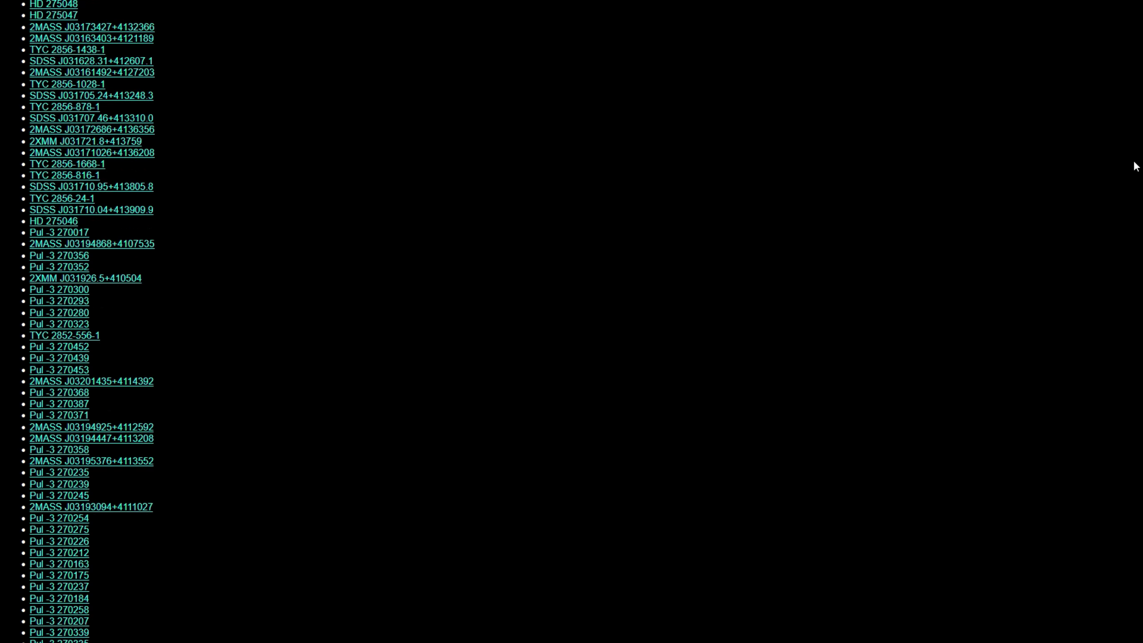
pyautogui.scroll(10, 1135, 166)
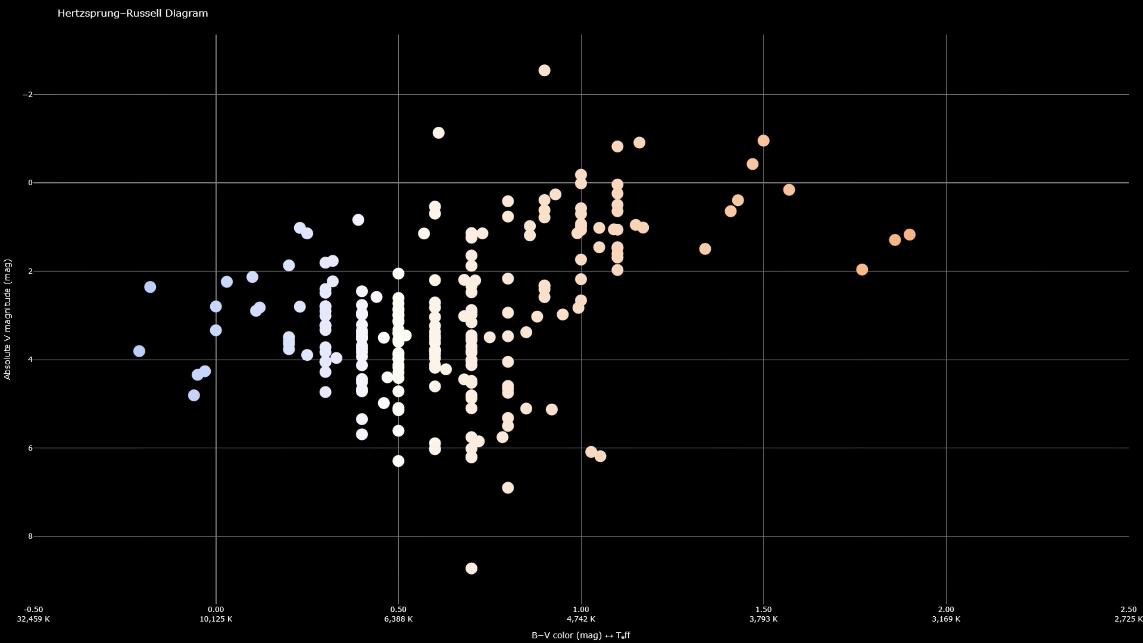
pyautogui.moveTo(911, 234)
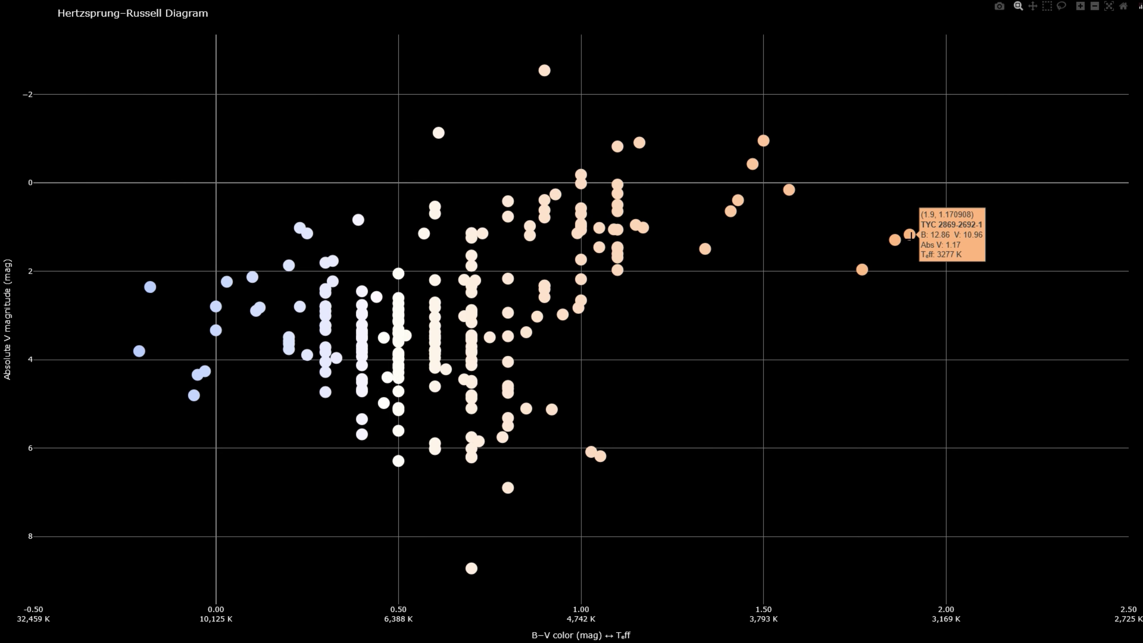
pyautogui.click(911, 235)
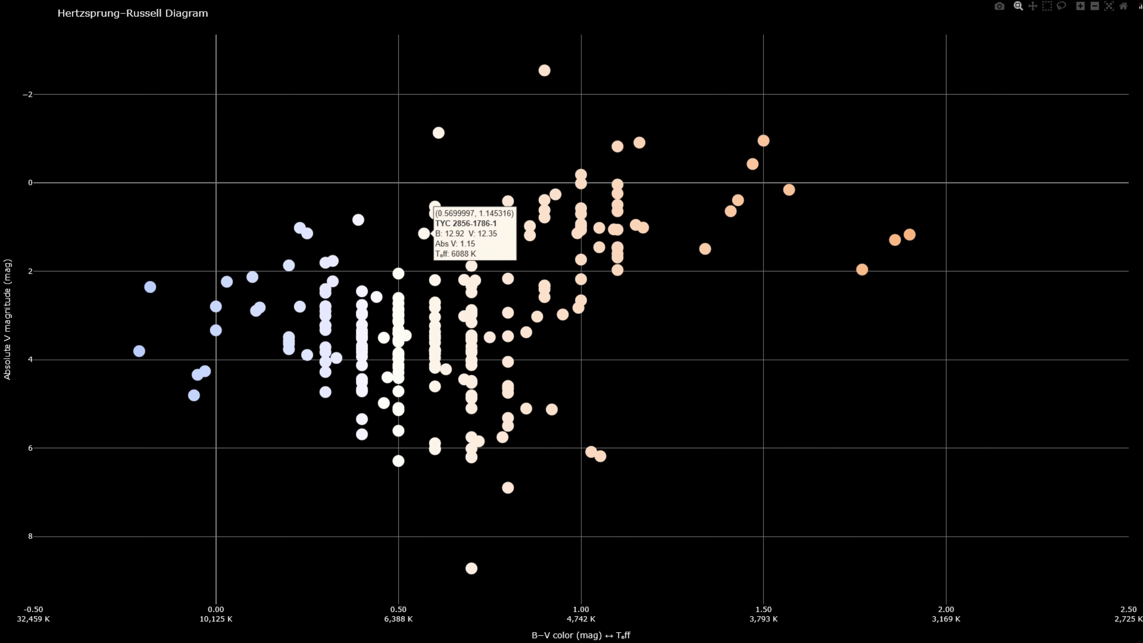
pyautogui.moveTo(472, 359)
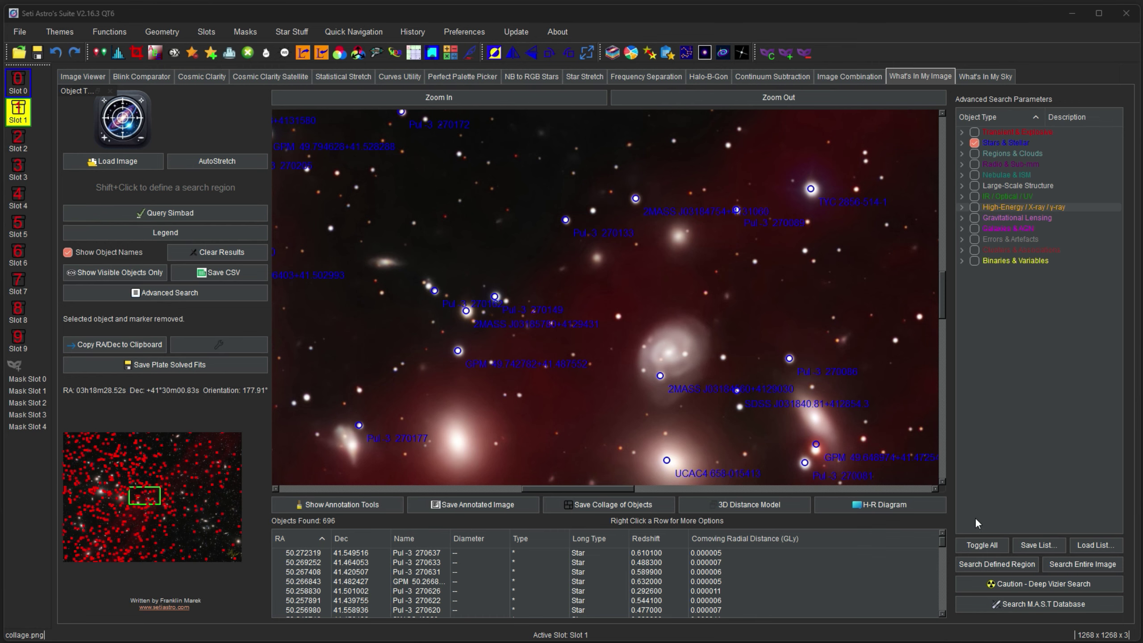
# - Deselect all object types, and select only the galaxy and Stars & Stellar categories
pyautogui.click(999, 546)
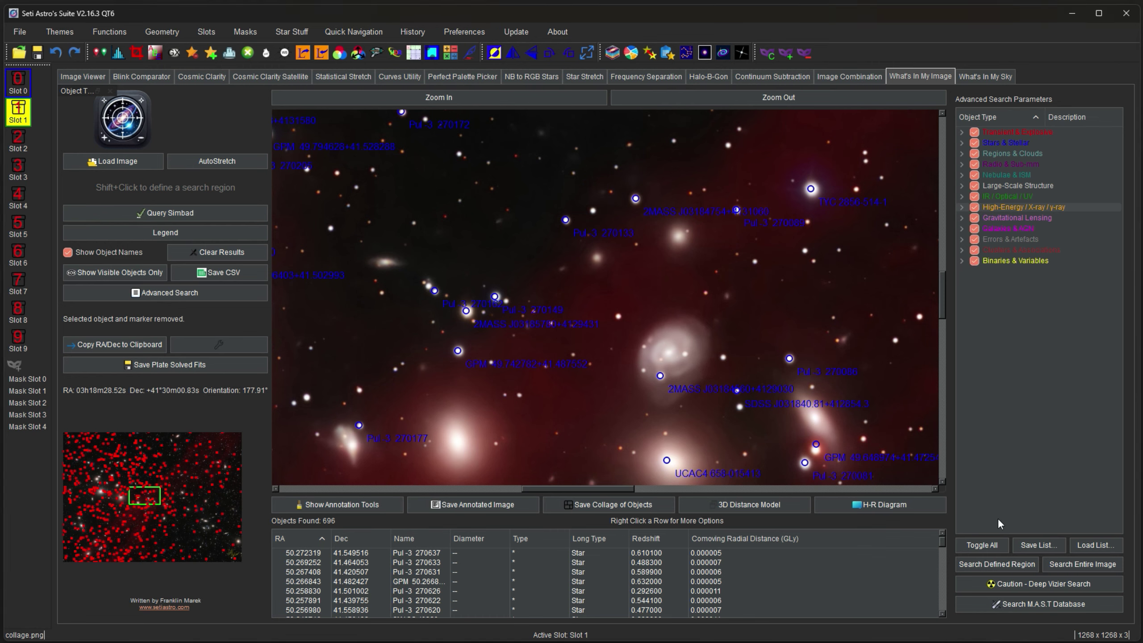
pyautogui.click(979, 550)
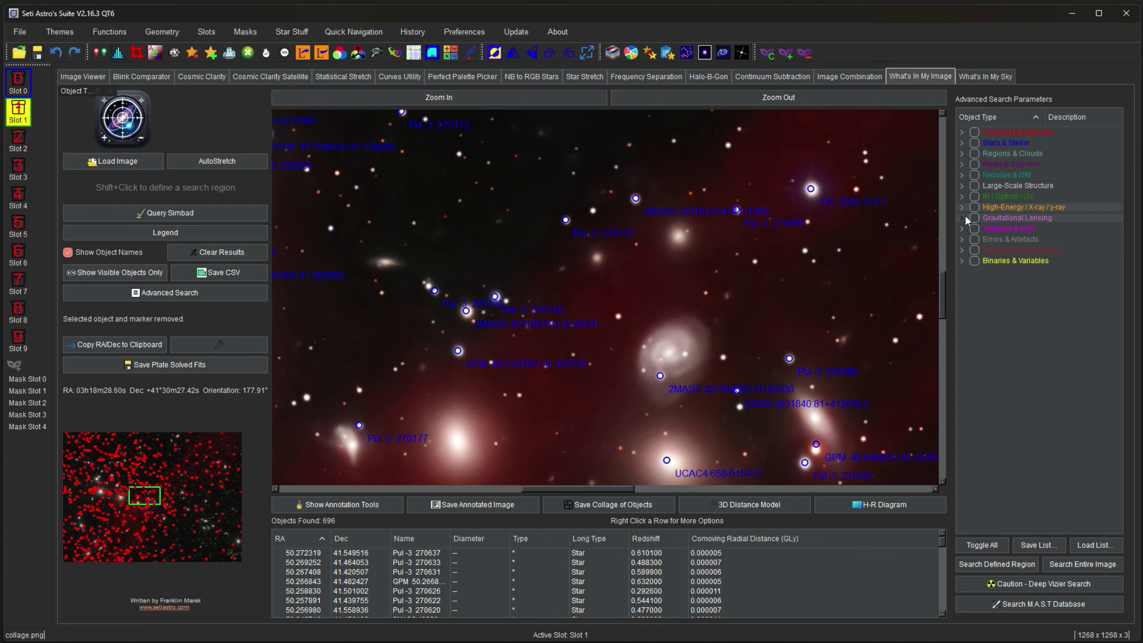
pyautogui.click(974, 228)
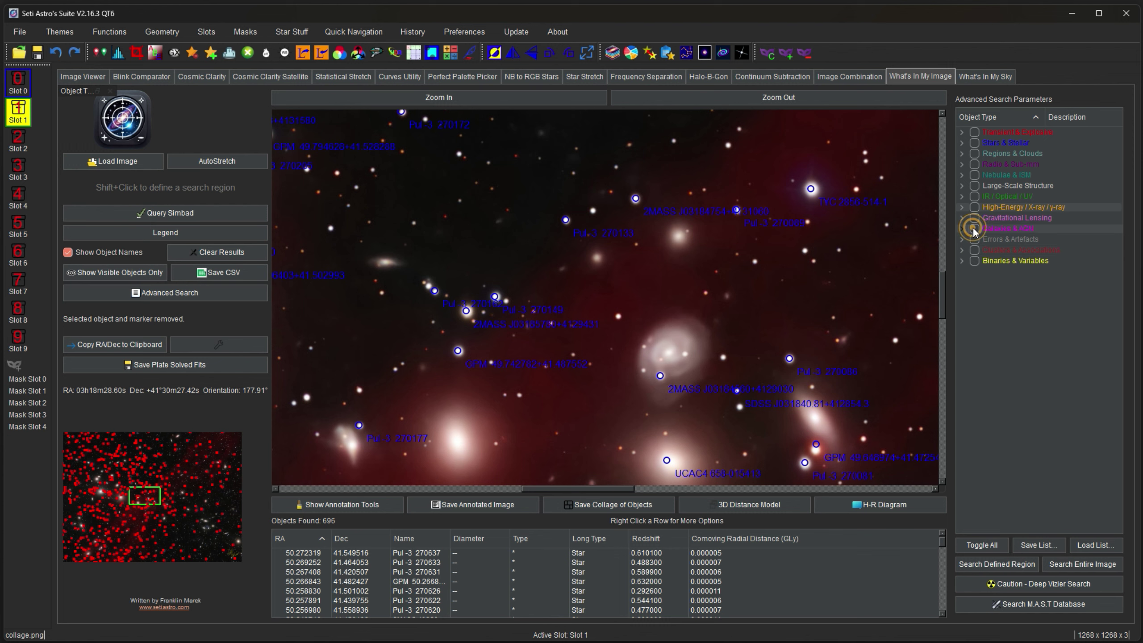
pyautogui.click(974, 143)
# - Add the Large-Scale Structure category, inspect its object types, and search the entire image with the three selected categories
pyautogui.click(961, 185)
pyautogui.click(961, 185)
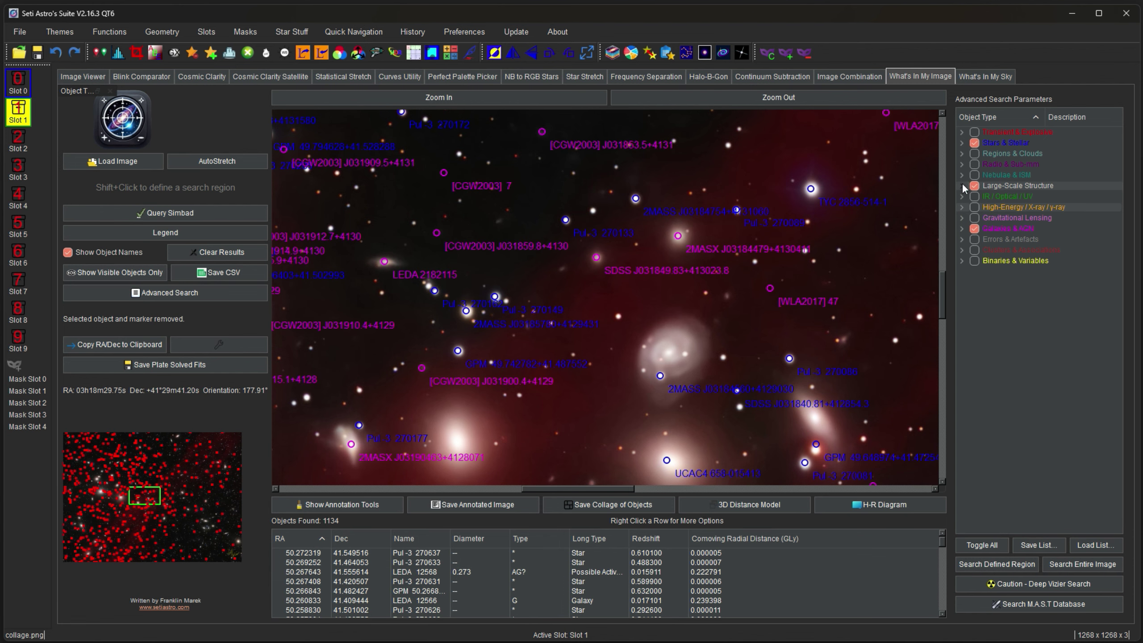
pyautogui.click(961, 185)
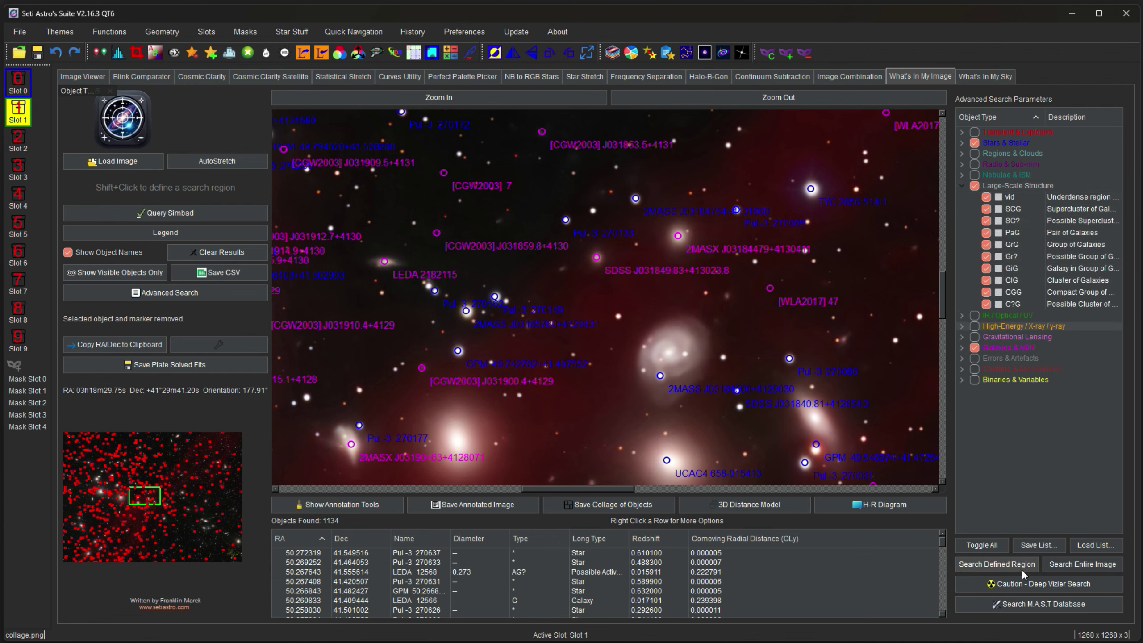
pyautogui.click(1084, 563)
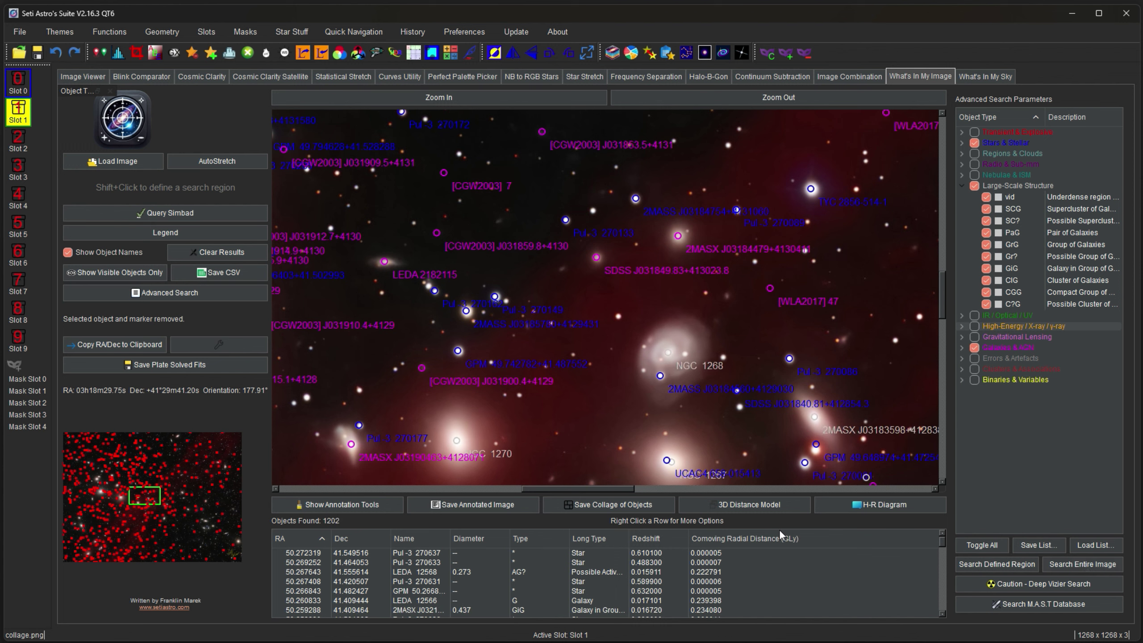
# - Generate a 3D distance model with Min-Max Z-axis range, Legend Color objects, Z-axis height 0.90 and no connector lines
pyautogui.click(752, 504)
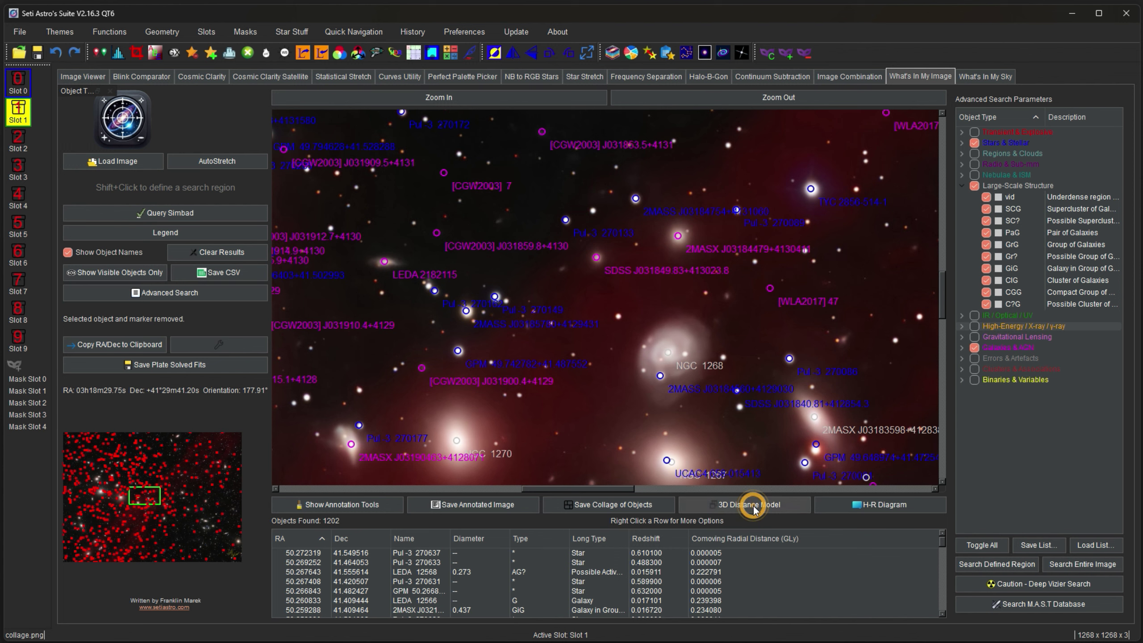
pyautogui.click(577, 287)
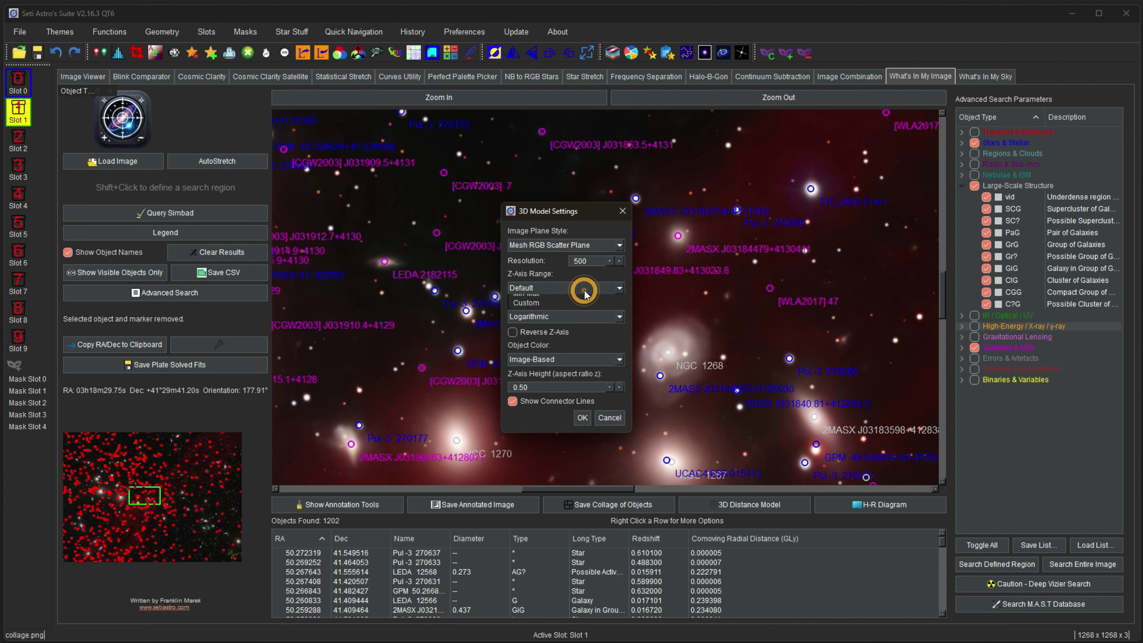
pyautogui.click(557, 309)
pyautogui.click(513, 400)
pyautogui.doubleClick(537, 387)
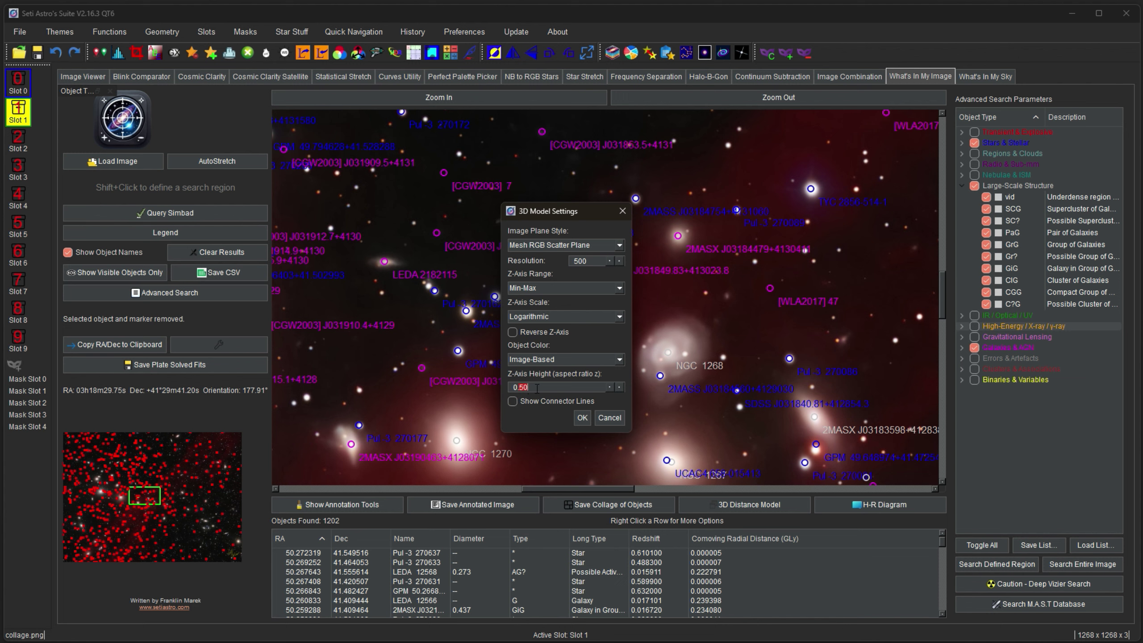
pyautogui.click(578, 358)
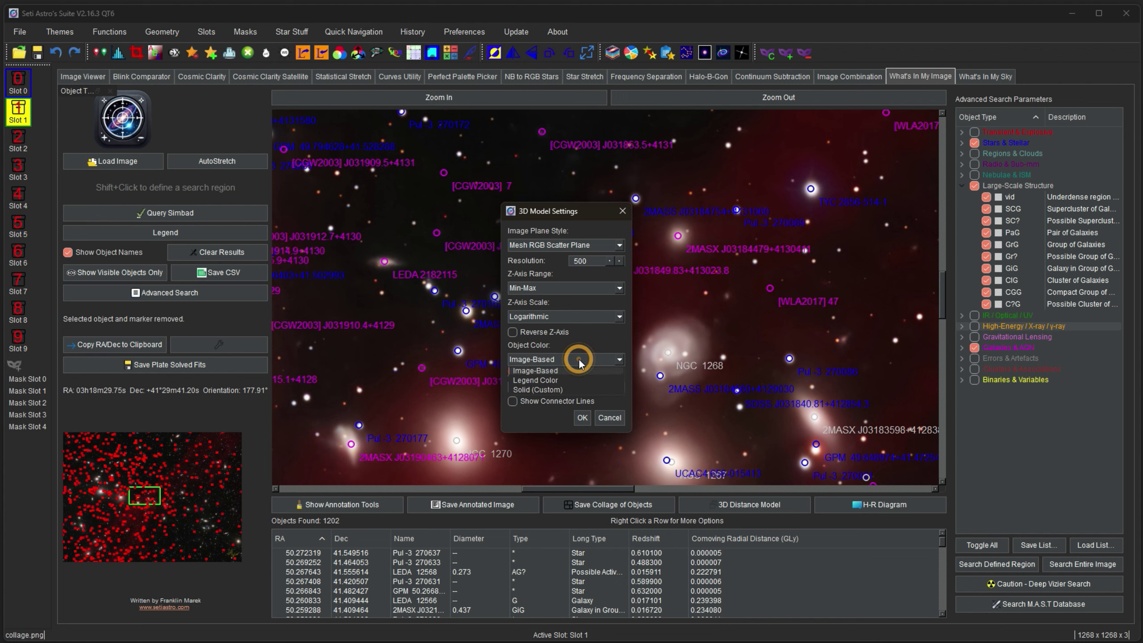
pyautogui.click(556, 382)
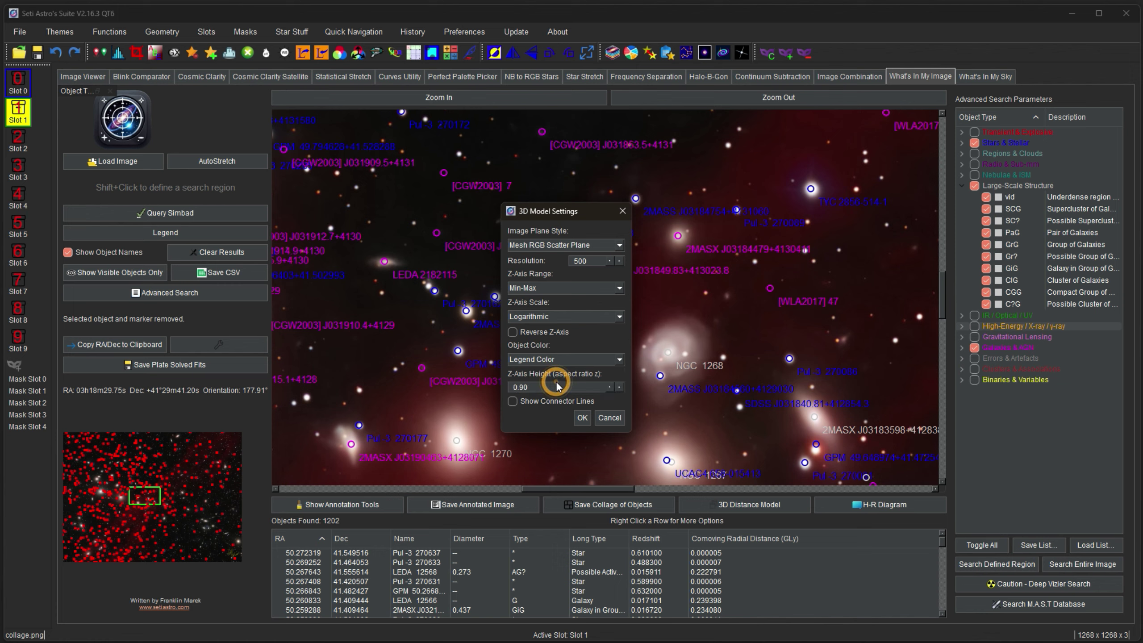
pyautogui.click(584, 417)
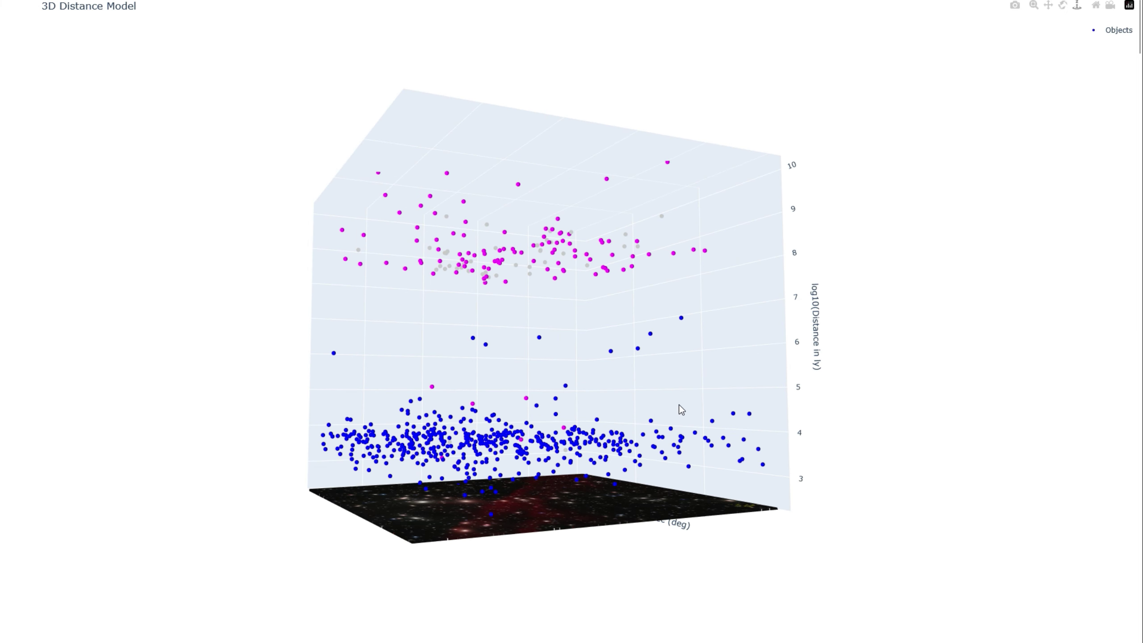
# - View the SIMBAD page of the galaxy 2MASX J03195122+4132072 from the 3D distance model, and return to the model
pyautogui.moveTo(669, 404); pyautogui.dragTo(806, 412)
pyautogui.click(492, 393)
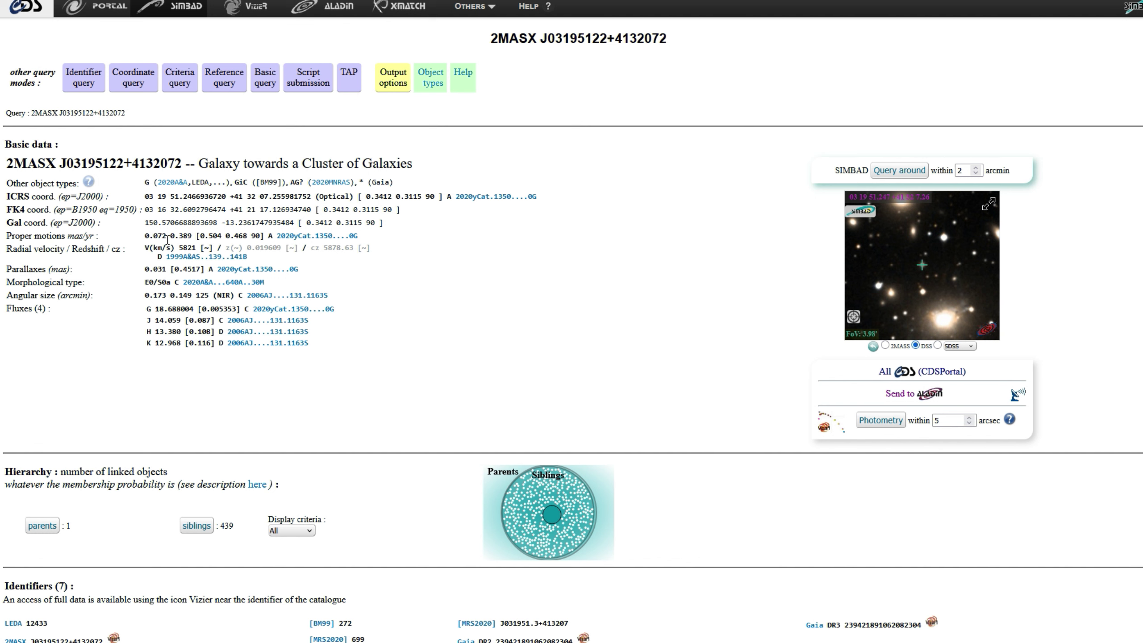
pyautogui.moveTo(72, 251)
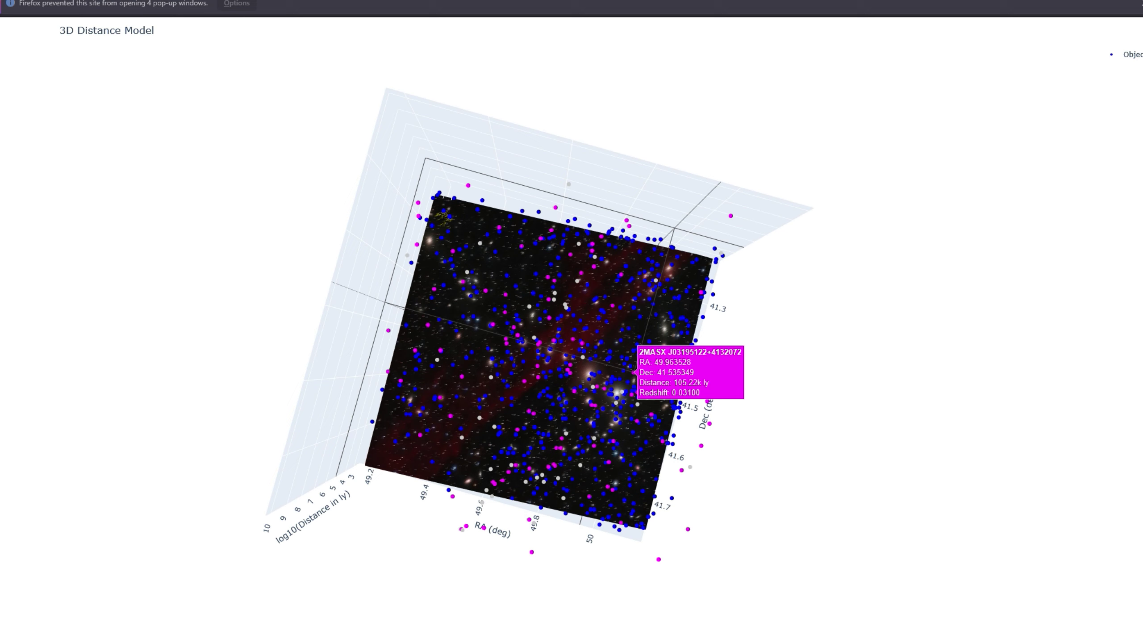
pyautogui.click(849, 528)
# - Examine the distance layers of stars and galaxies in the 3D model from the side, including individual objects near the image plane
pyautogui.moveTo(767, 427); pyautogui.dragTo(560, 542)
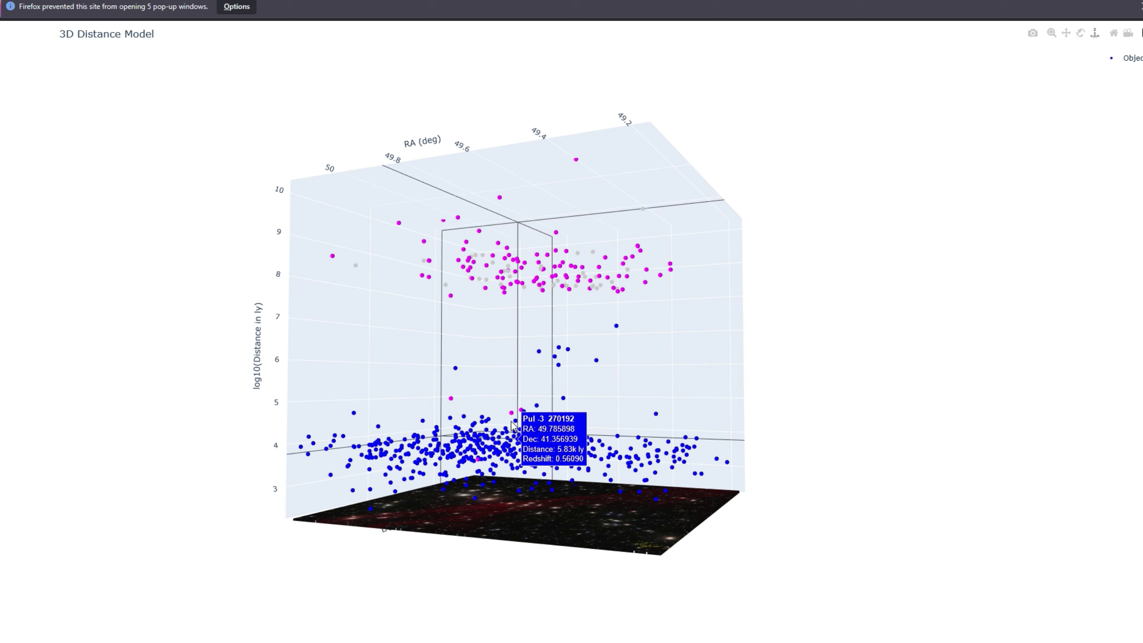
pyautogui.moveTo(485, 457)
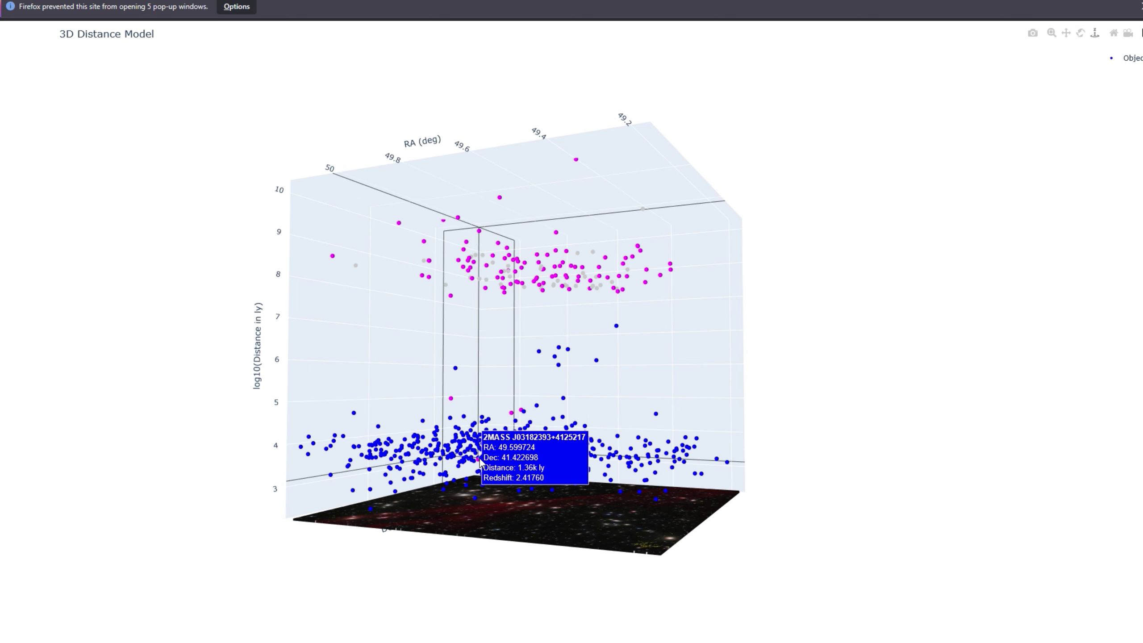
pyautogui.click(871, 335)
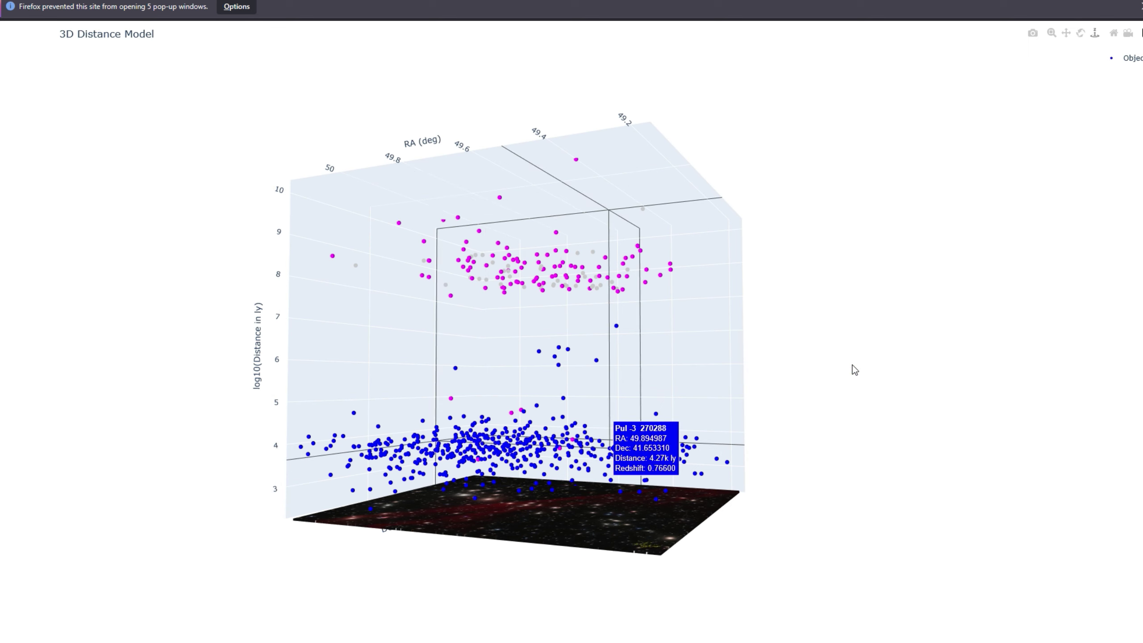
pyautogui.doubleClick(835, 387)
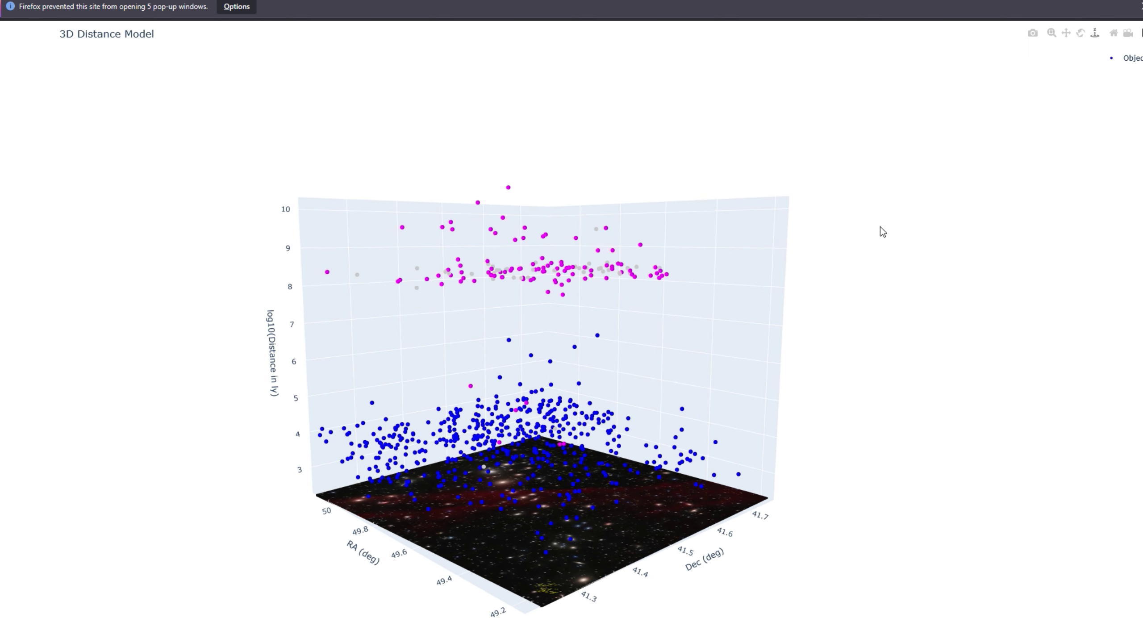
# - Switch back to Seti Astro's Suite, clear the search results, and select all object type categories
pyautogui.hotkey('alt', 'Tab')
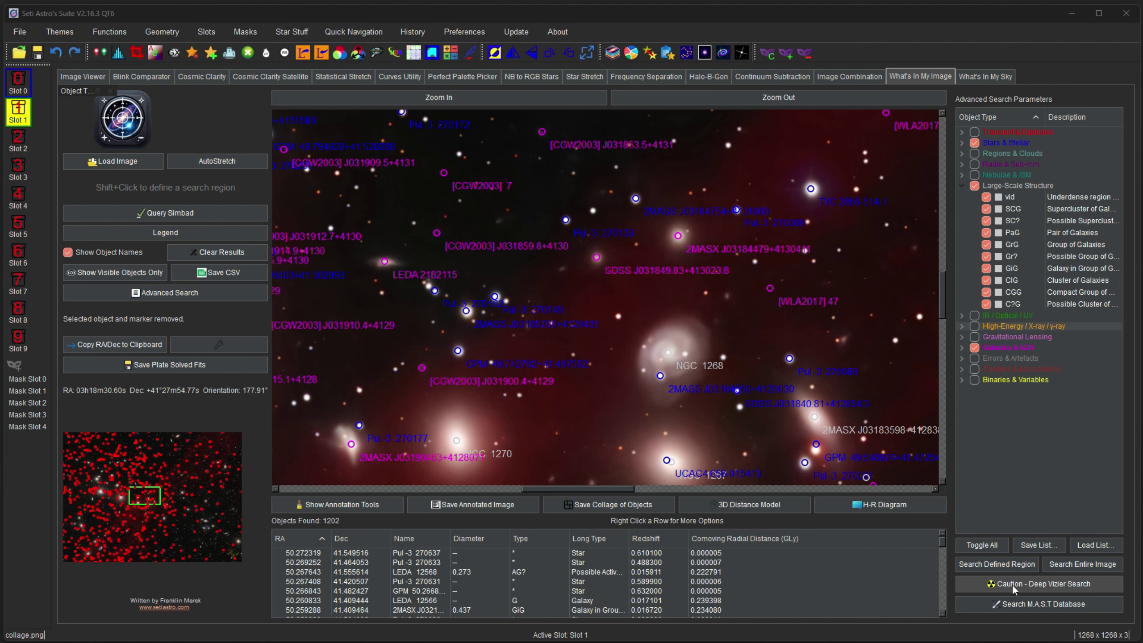
pyautogui.click(222, 252)
pyautogui.click(984, 545)
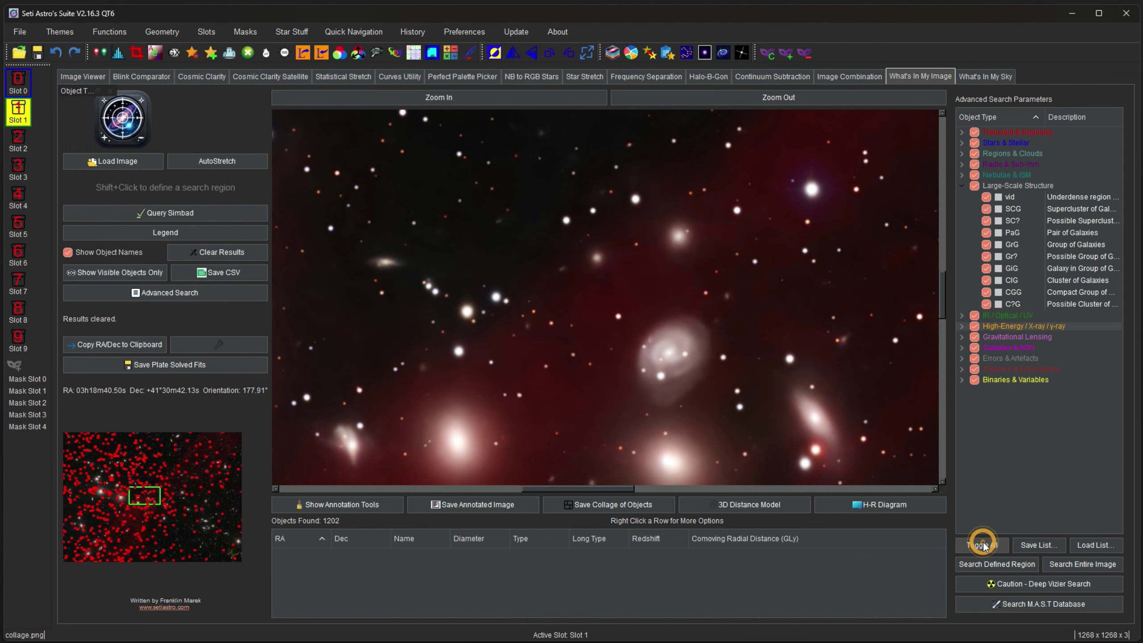
# - Define a circular search region of about 1.51 arcmin radius over the dark area beside the spiral galaxy NGC 1268
pyautogui.moveTo(596, 269); pyautogui.dragTo(630, 234)
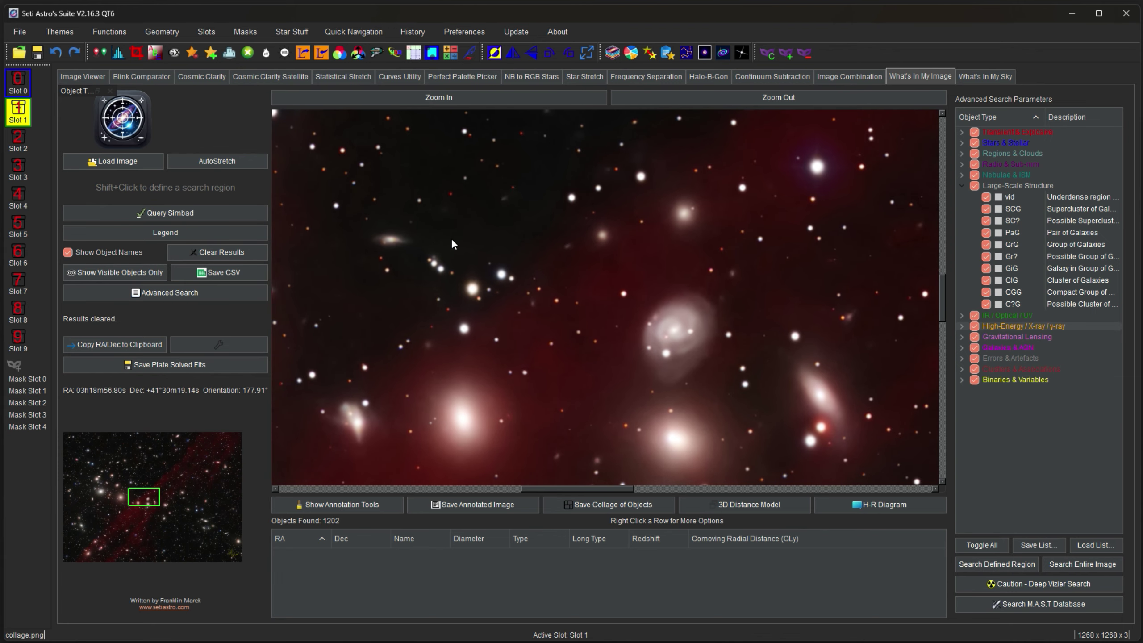
pyautogui.keyDown('shift'); pyautogui.moveTo(478, 212); pyautogui.dragTo(520, 335); pyautogui.keyUp('shift')
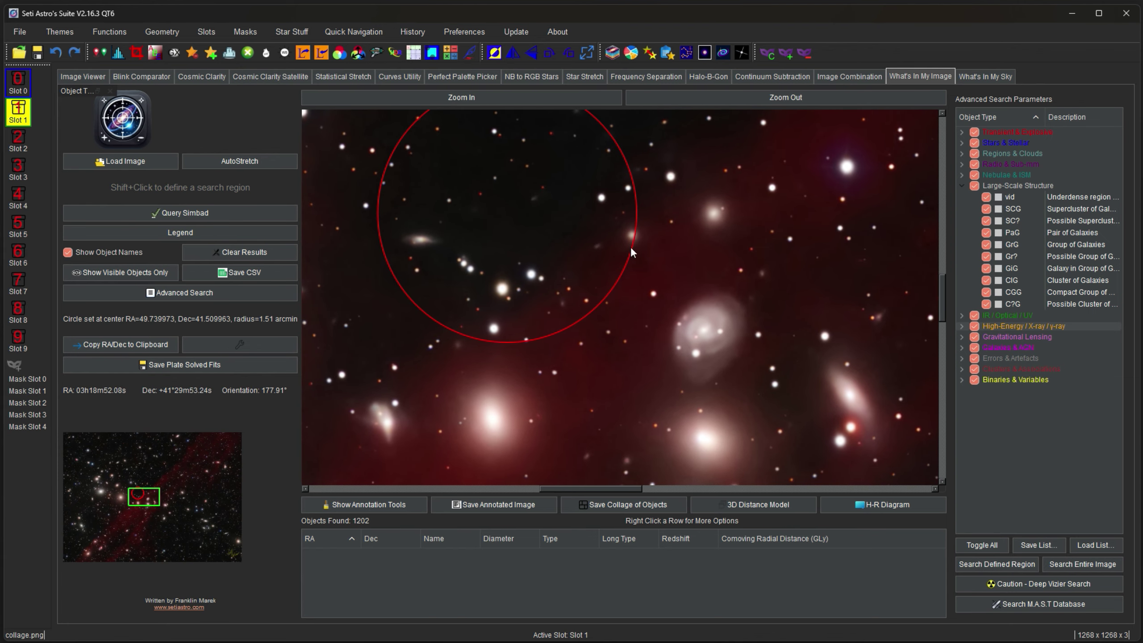
pyautogui.moveTo(630, 247); pyautogui.dragTo(699, 294)
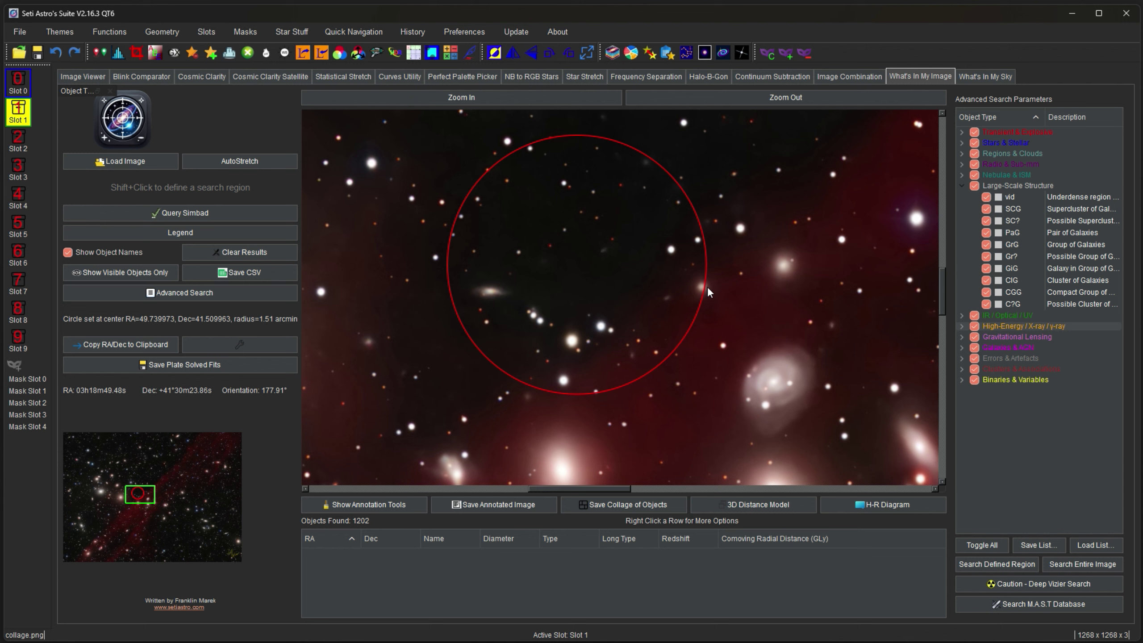
# - Run a deep Vizier search of the circled region, and hide the object names in the image
pyautogui.click(1023, 587)
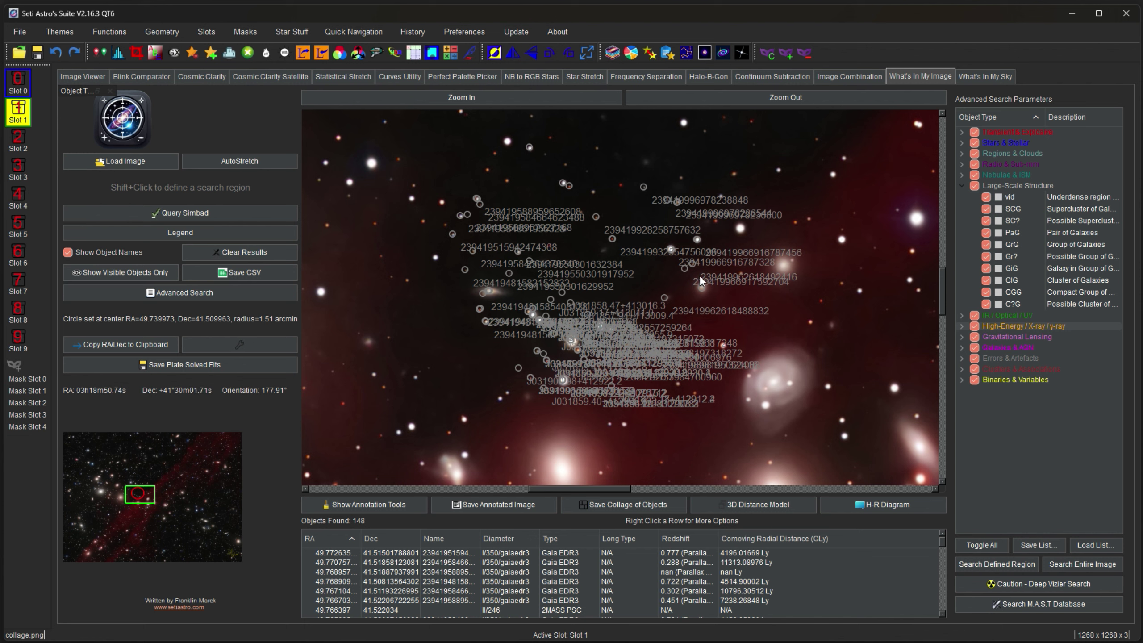
pyautogui.click(104, 252)
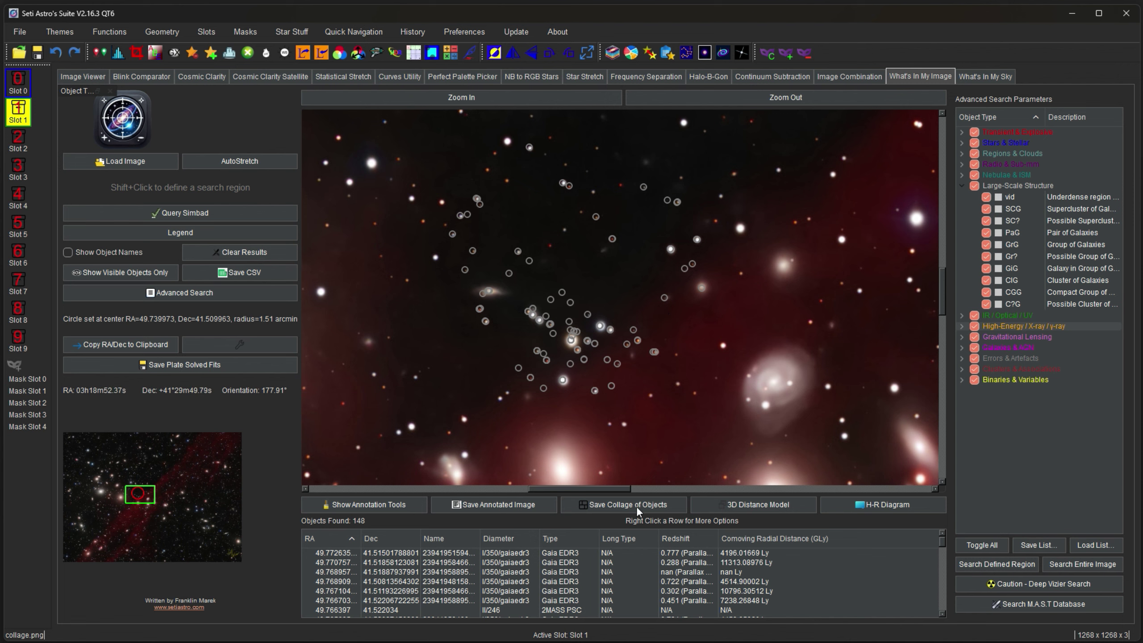
# - Examine the Vizier results table for each object's catalogue source, such as Gaia EDR3, Pan-STARRS and SDSS DR12, and its redshift and distance
pyautogui.scroll(-10, 678, 578)
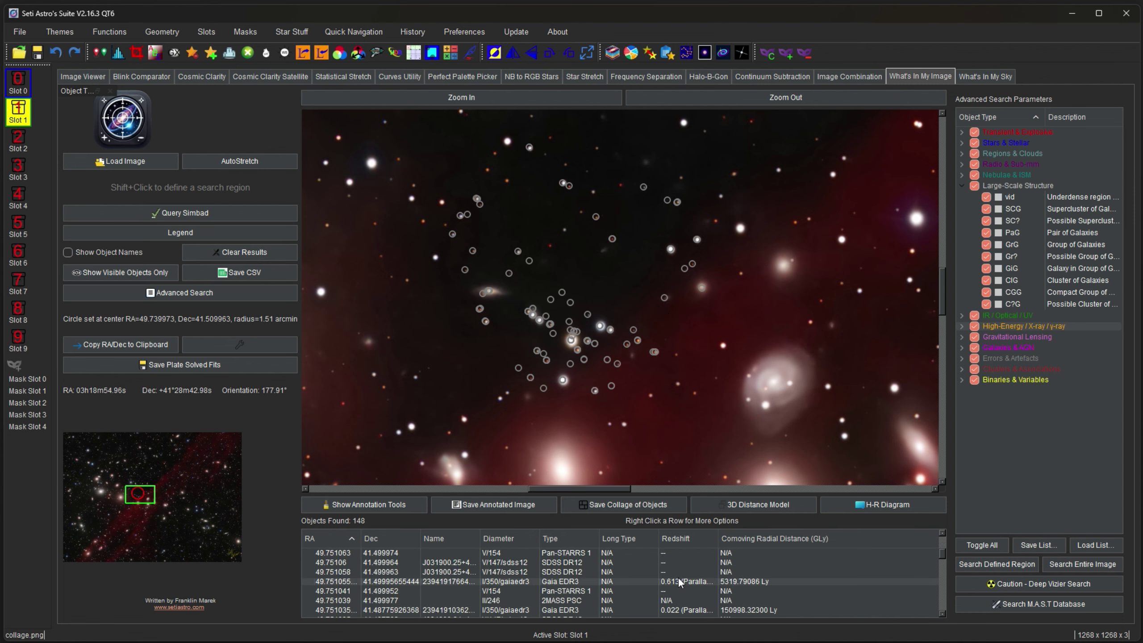
pyautogui.scroll(-8, 677, 577)
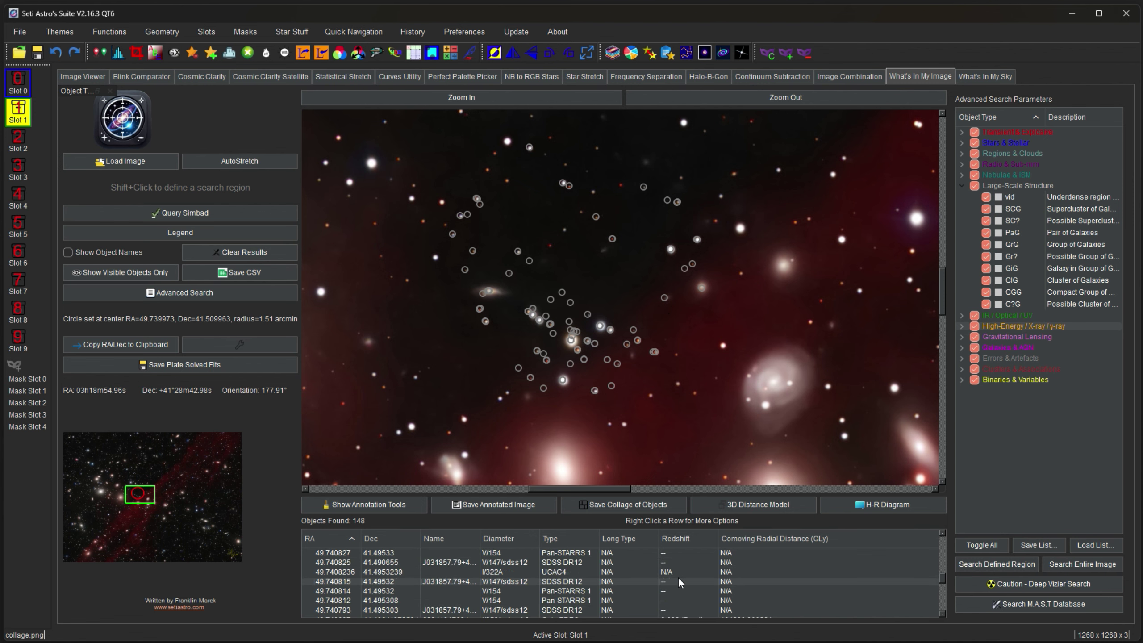
pyautogui.scroll(5, 656, 589)
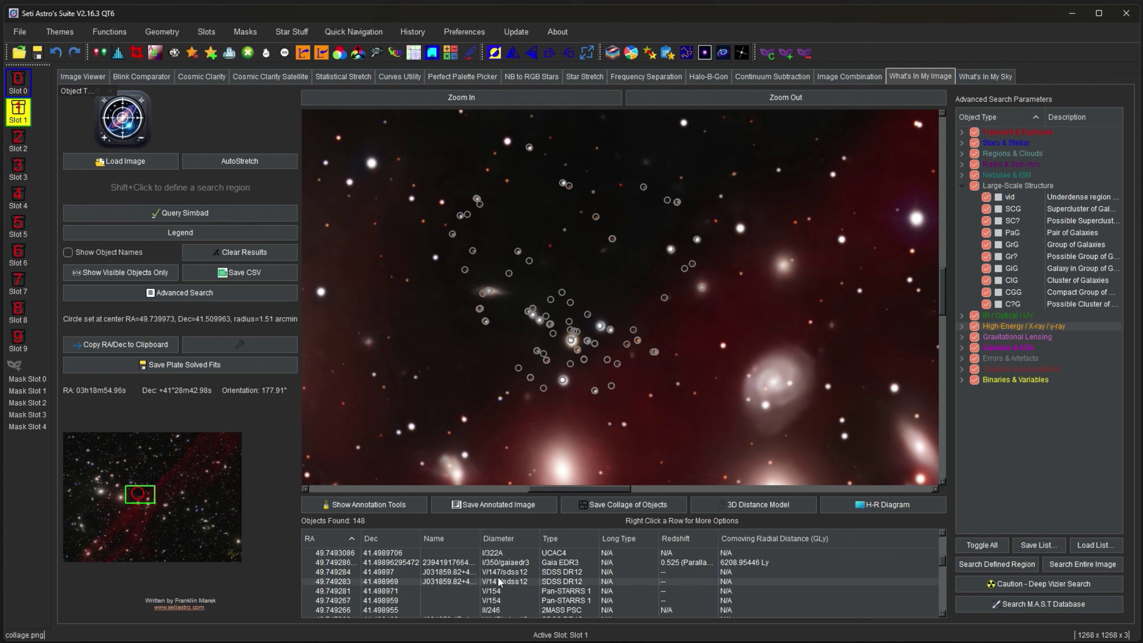
pyautogui.scroll(4, 457, 570)
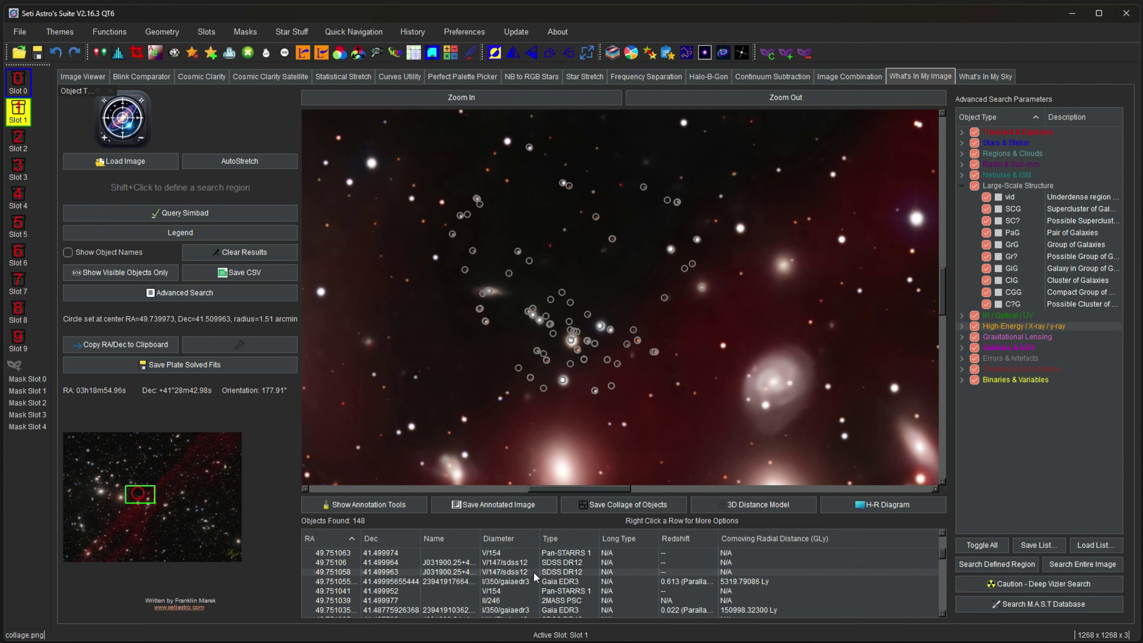
pyautogui.scroll(-1, 528, 577)
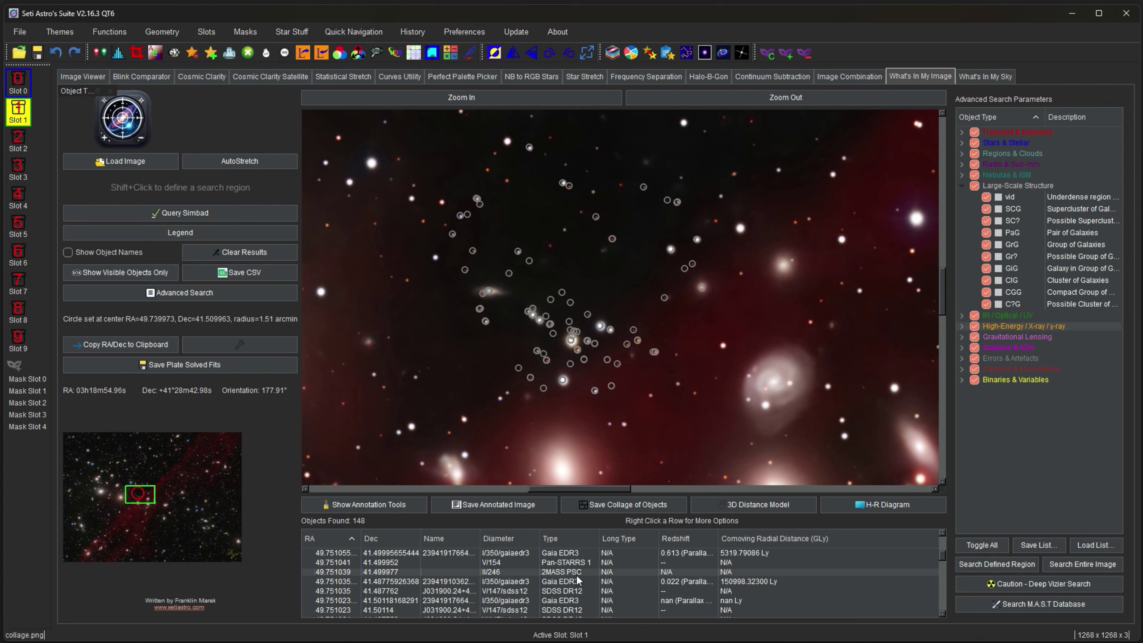
pyautogui.scroll(-1, 576, 574)
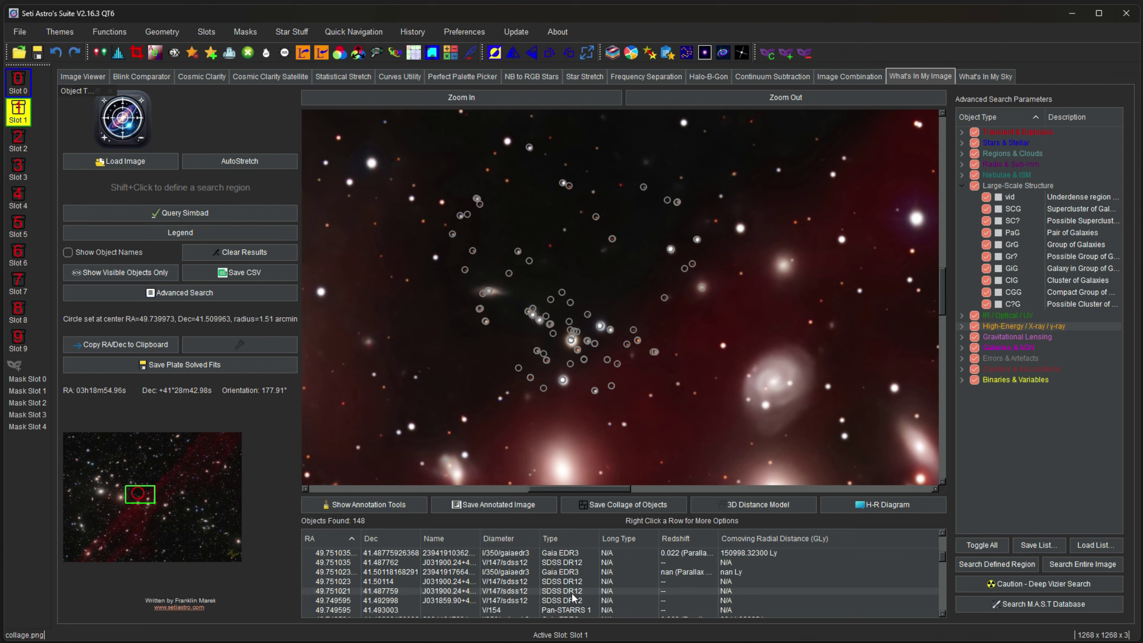
pyautogui.scroll(-2, 571, 592)
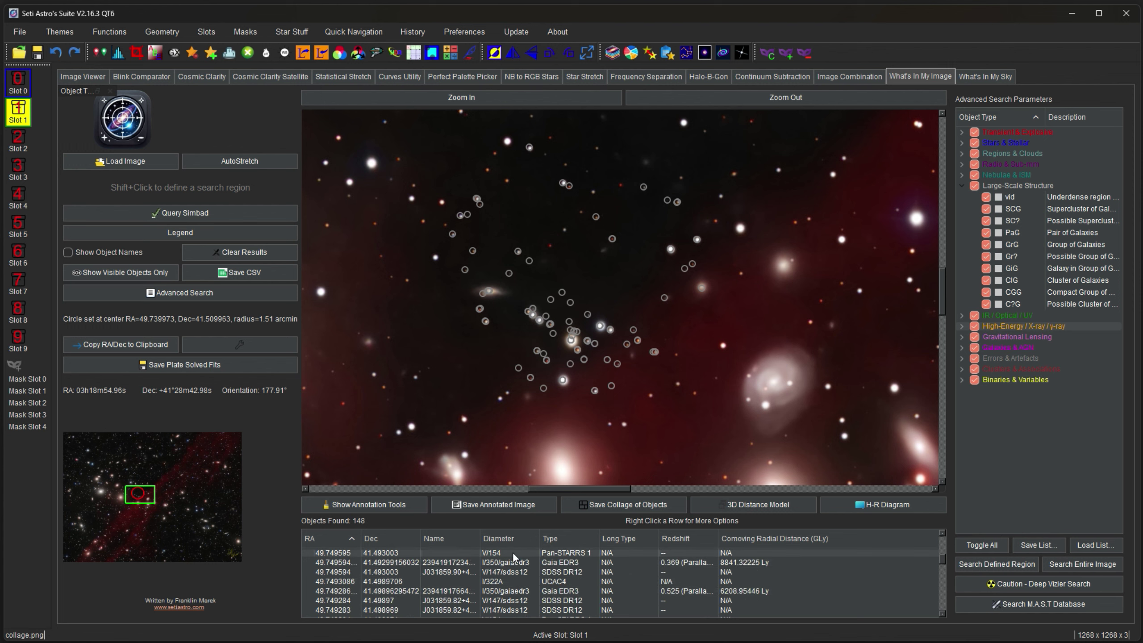
pyautogui.scroll(-2, 582, 581)
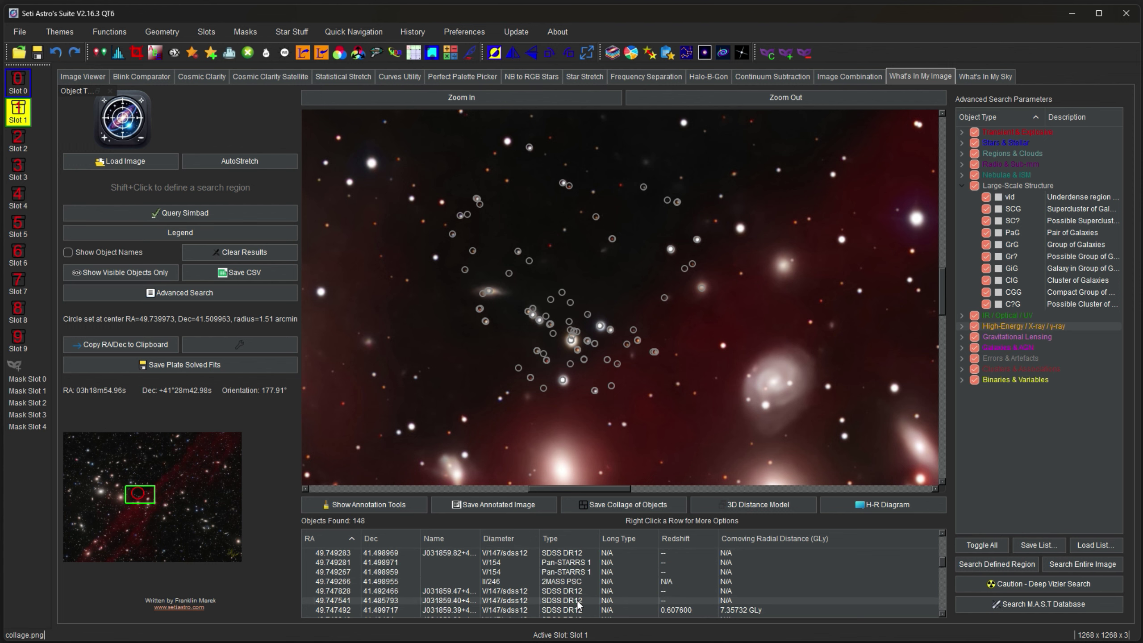
pyautogui.scroll(3, 536, 603)
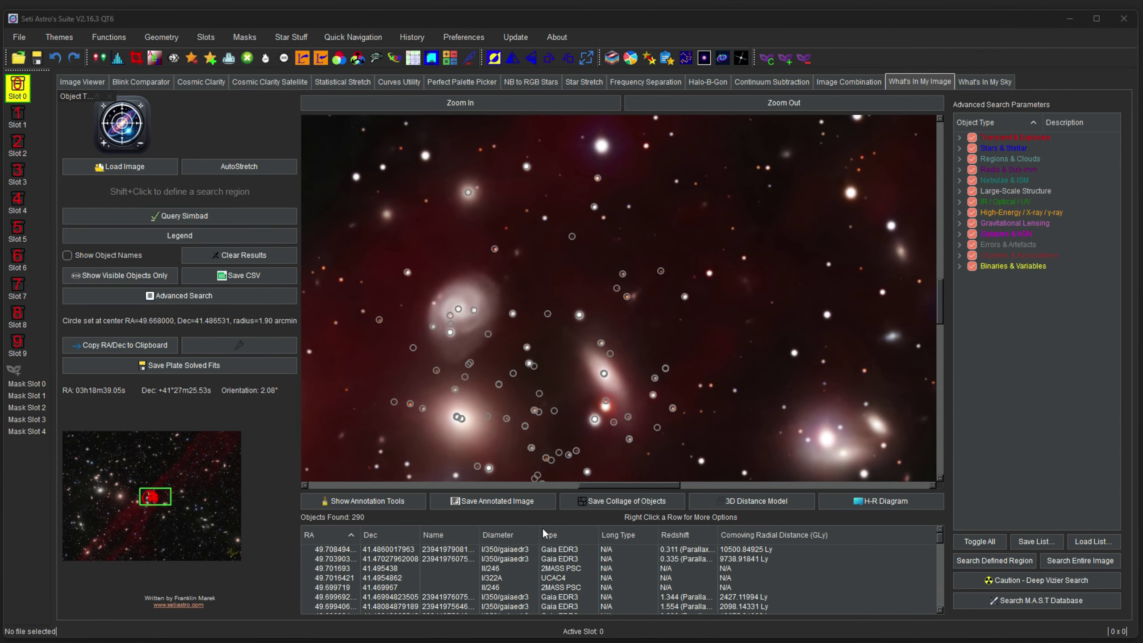
# - Locate individual Vizier results in the image, and look up the Gaia EDR3 source at RA 49.699692 in the NASA/IPAC Extragalactic Database
pyautogui.click(497, 561)
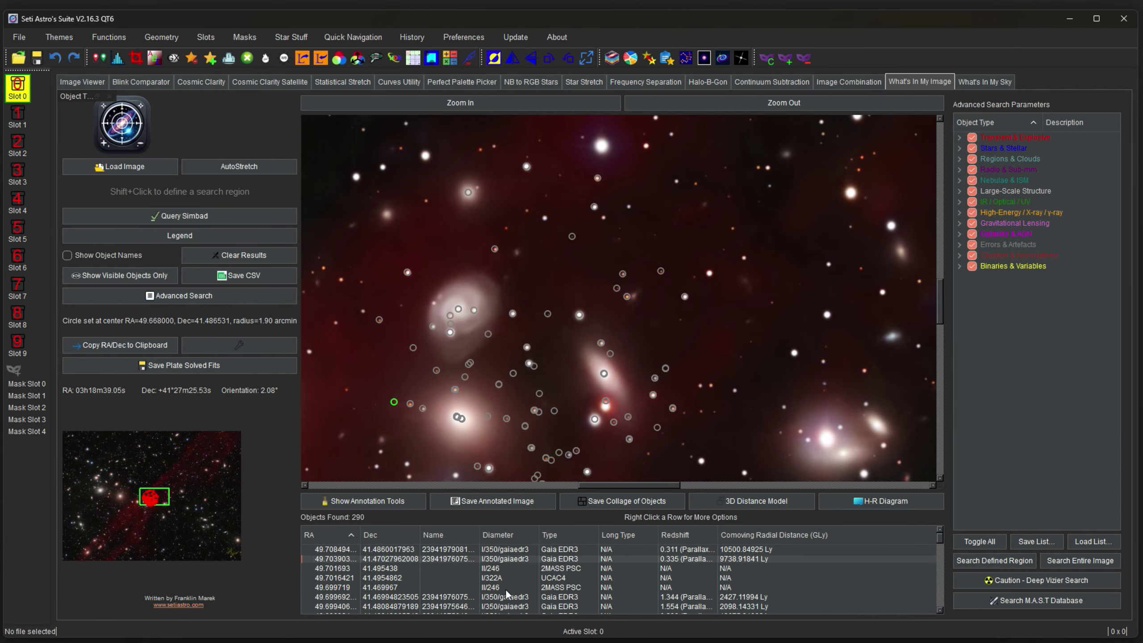
pyautogui.press('Down')
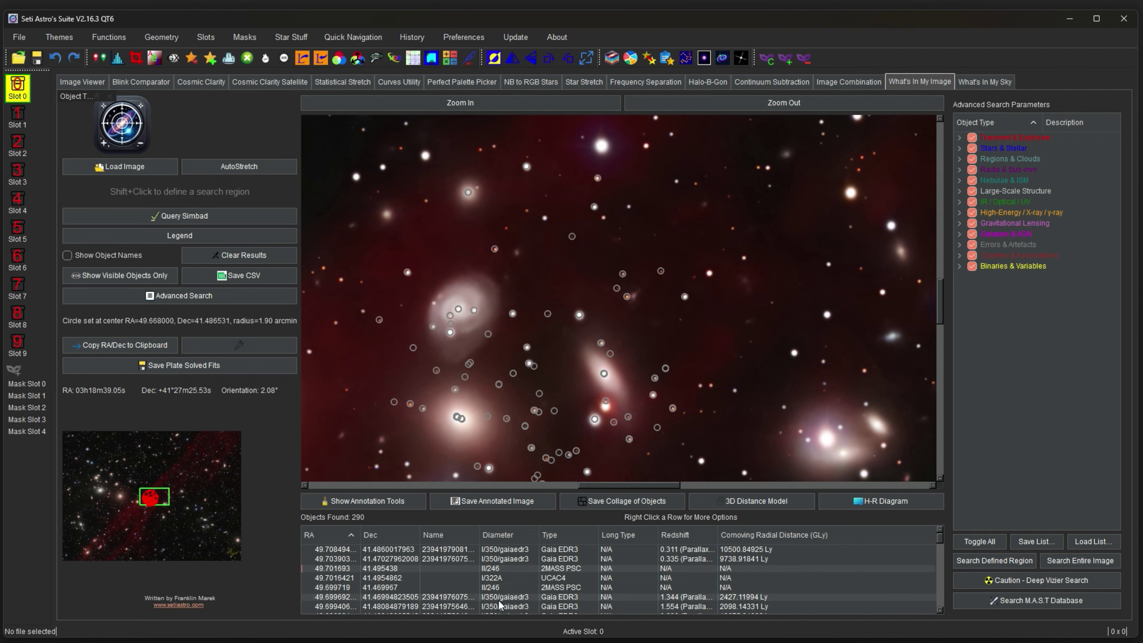
pyautogui.click(493, 595)
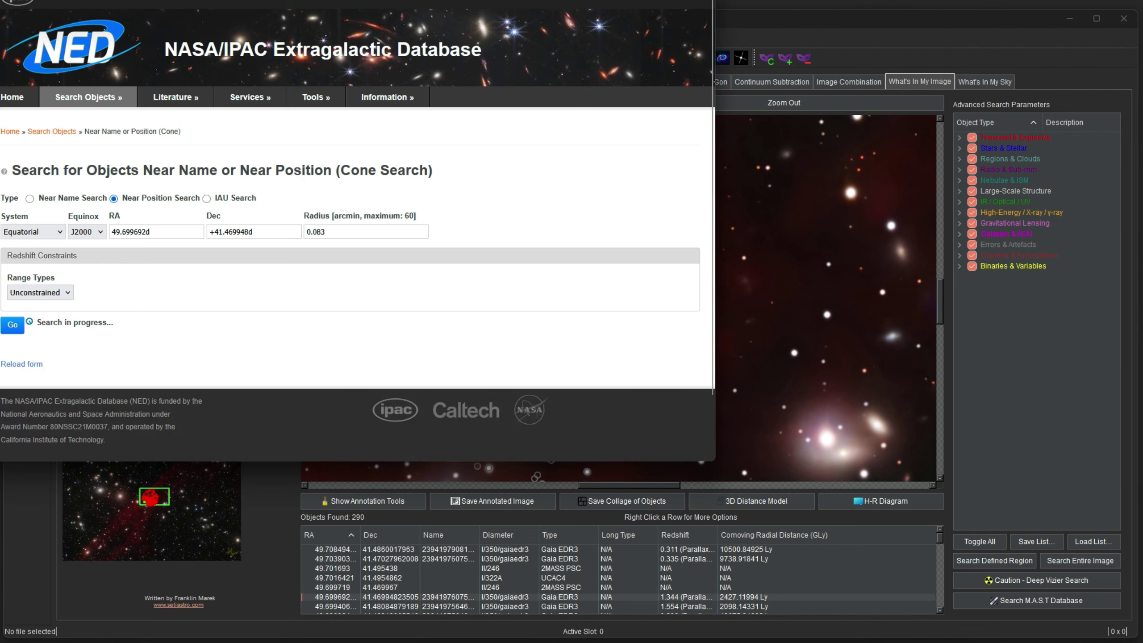
pyautogui.doubleClick(493, 596)
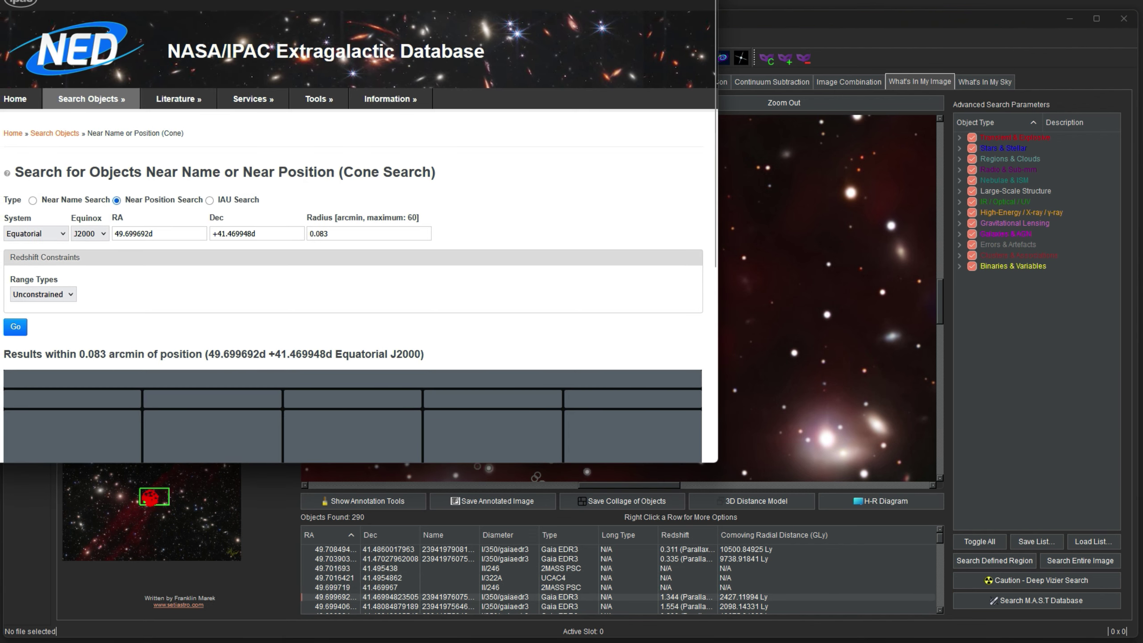
pyautogui.doubleClick(715, 468)
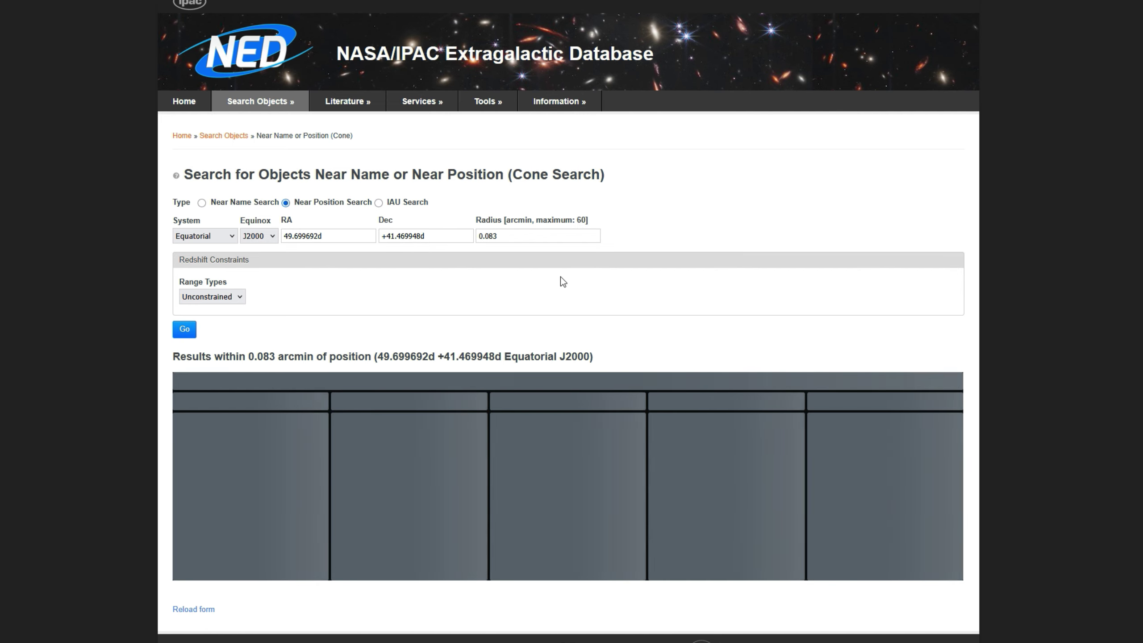
# - View the NED object page of WISEA J031847.91+412811.8 from the cone search results
pyautogui.scroll(-2, 561, 277)
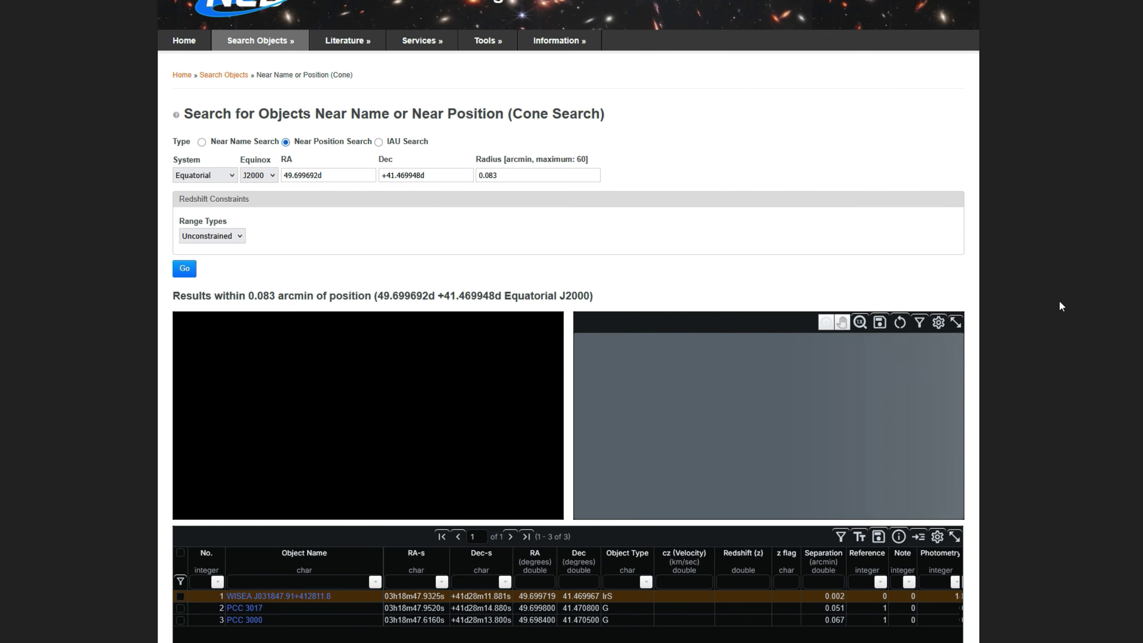
pyautogui.scroll(-3, 329, 477)
pyautogui.click(321, 474)
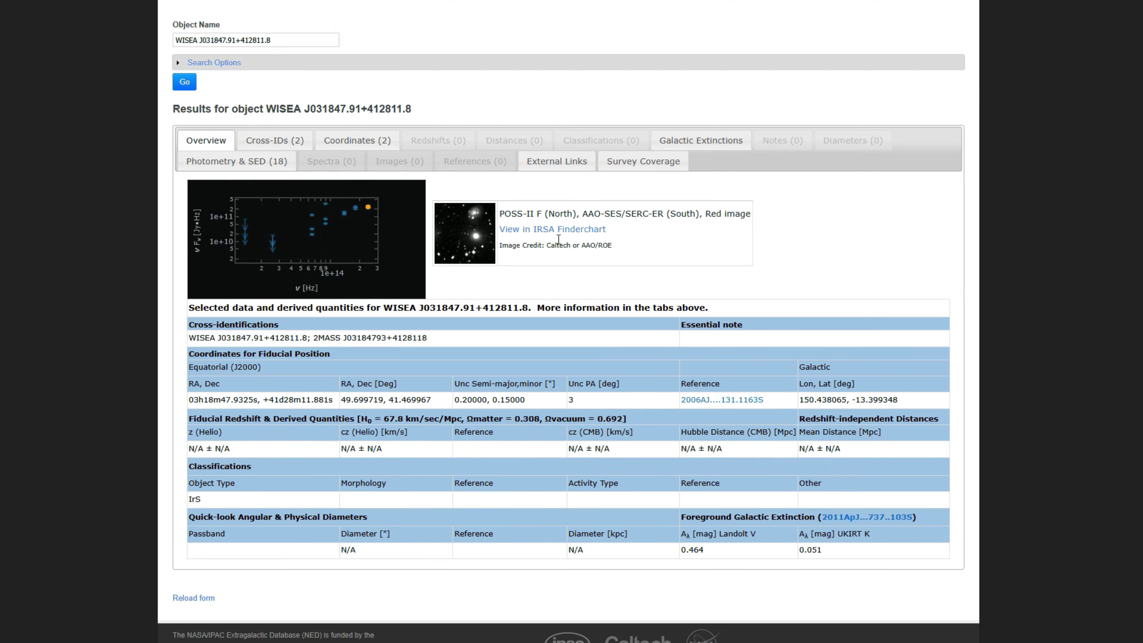
# - Open the object's IRSA Finder Chart and examine its DSS, SDSS, 2MASS, WISE and IRAS cutout images
pyautogui.click(561, 234)
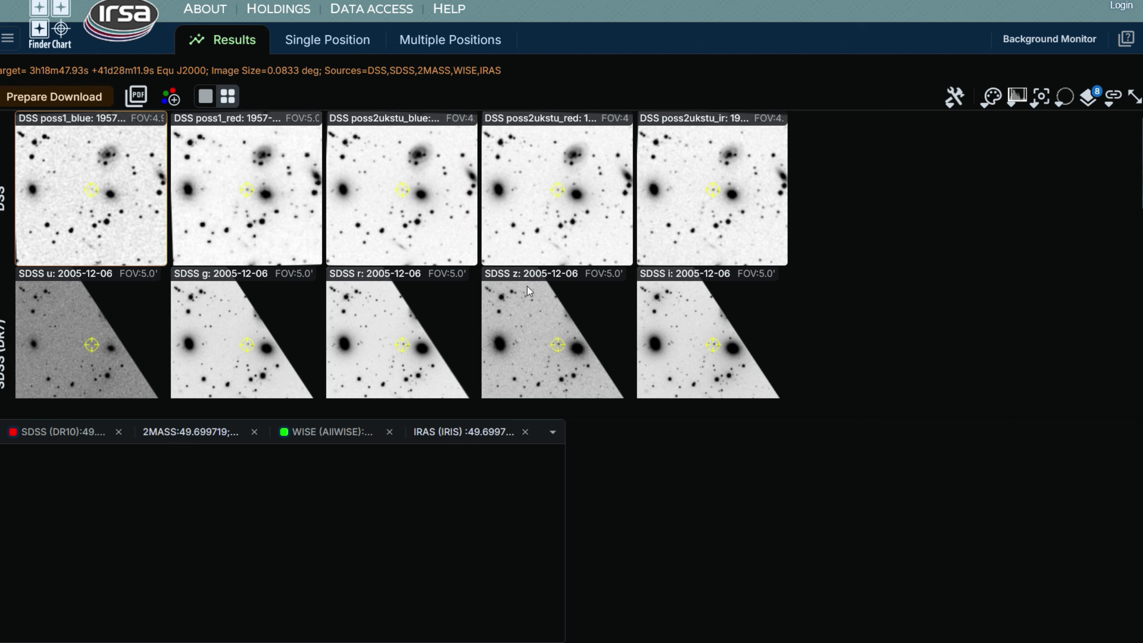
pyautogui.scroll(-5, 874, 217)
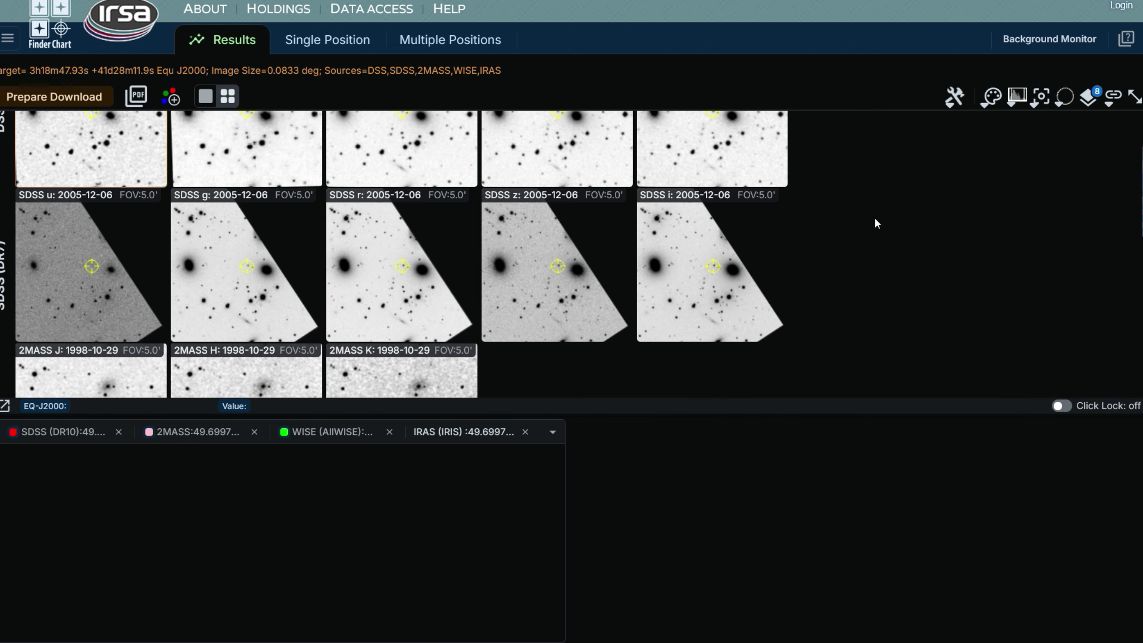
pyautogui.scroll(2, 873, 224)
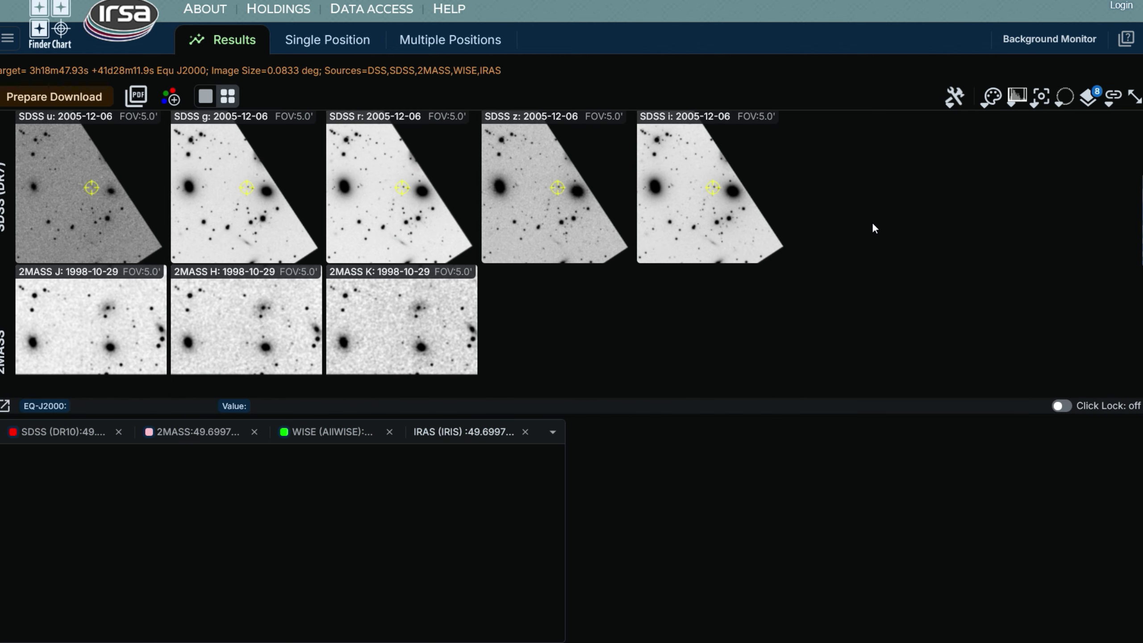
pyautogui.scroll(-5, 873, 228)
pyautogui.scroll(-2, 873, 224)
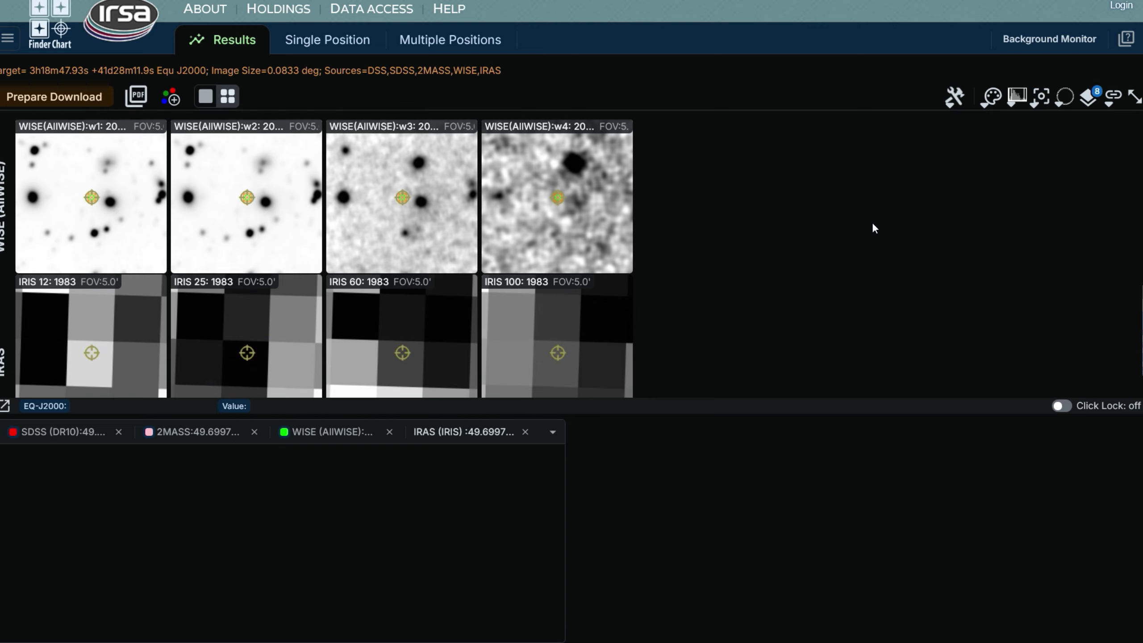
pyautogui.scroll(5, 873, 225)
pyautogui.scroll(3, 874, 228)
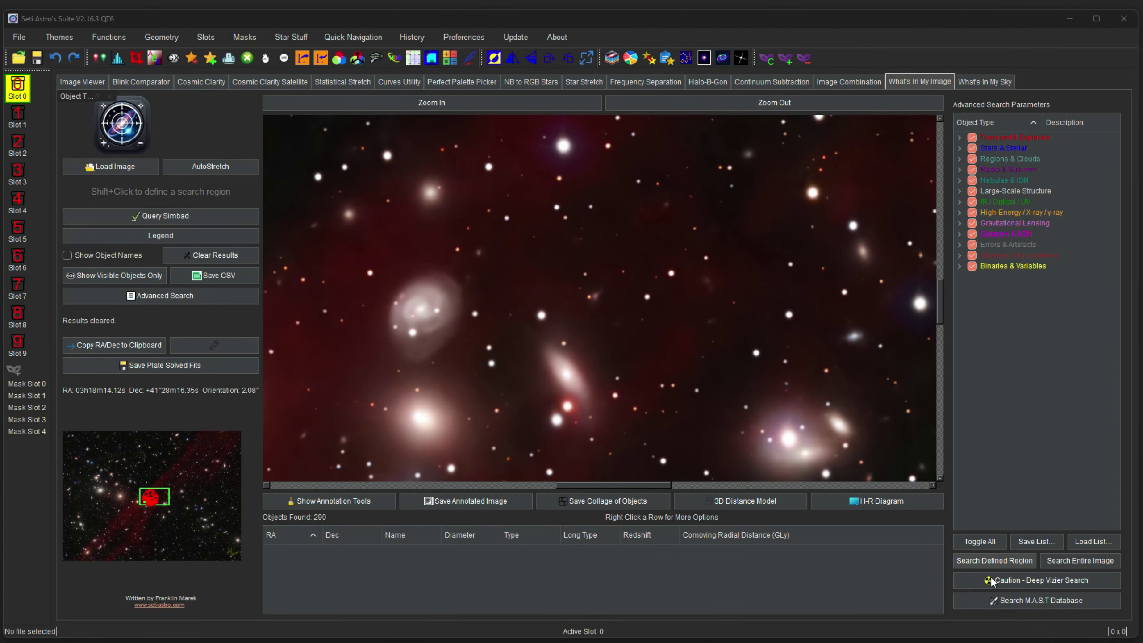
# - Circle a region about 3.26 arcmin in radius around the galaxies and search the M.A.S.T. database within it for archived observations
pyautogui.moveTo(629, 327); pyautogui.dragTo(768, 563)
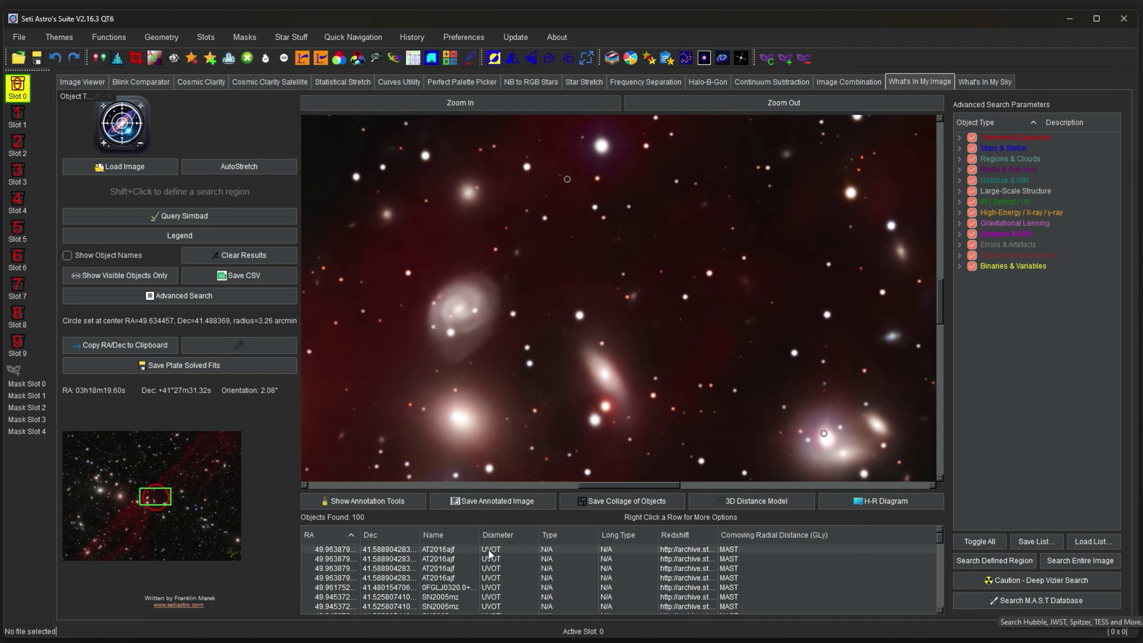
pyautogui.scroll(-10, 458, 591)
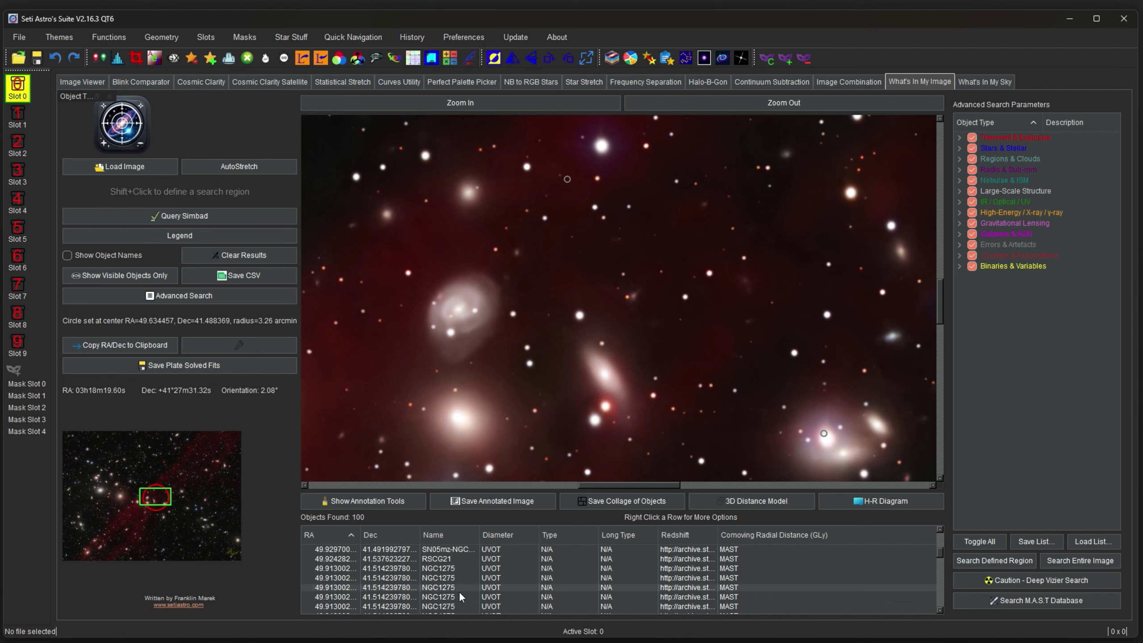
pyautogui.scroll(-10, 459, 591)
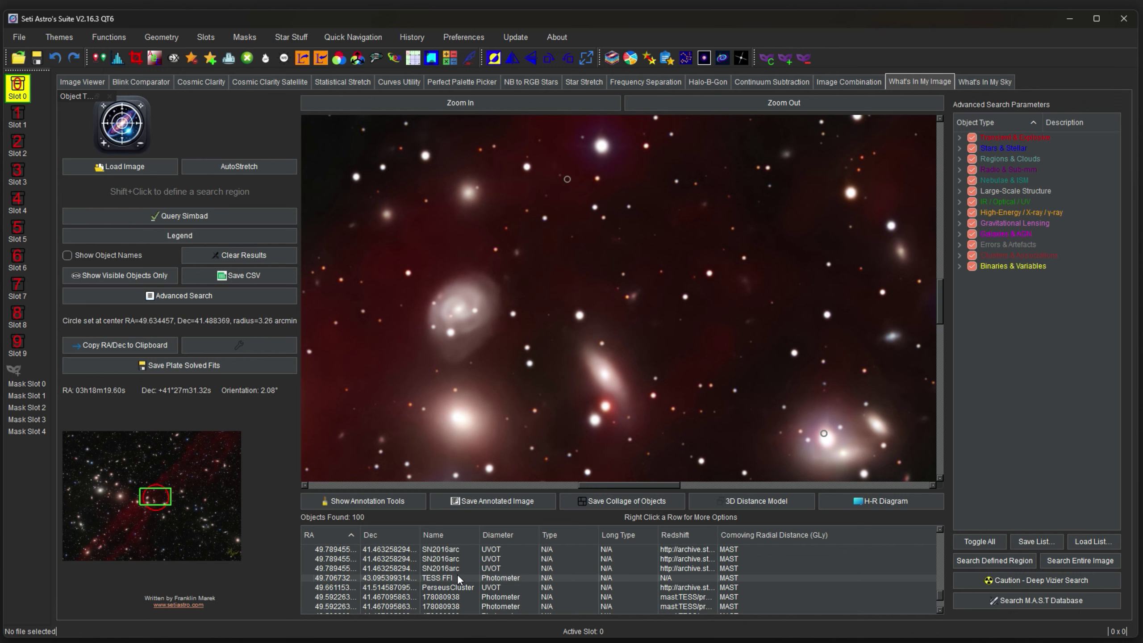
pyautogui.scroll(3, 464, 580)
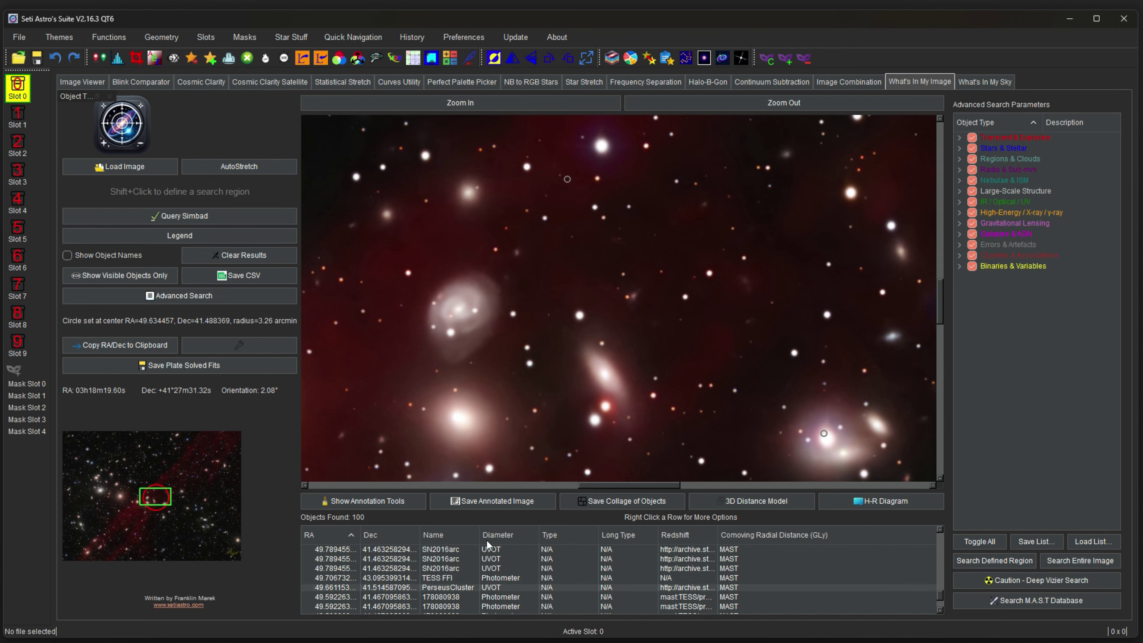
pyautogui.click(592, 218)
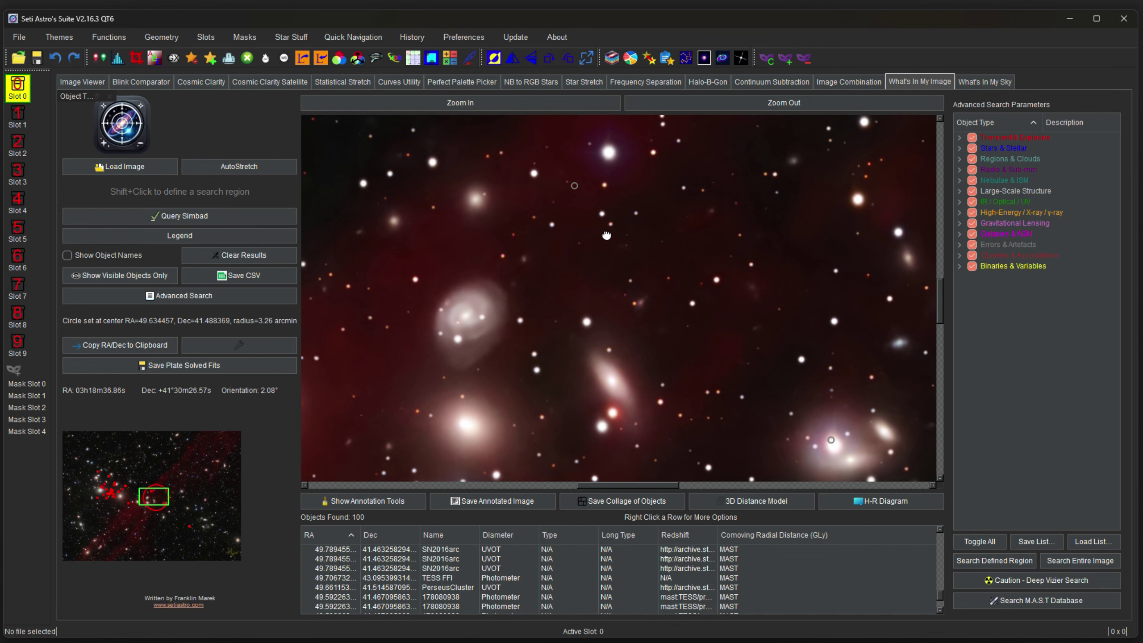
pyautogui.moveTo(606, 234); pyautogui.dragTo(617, 251)
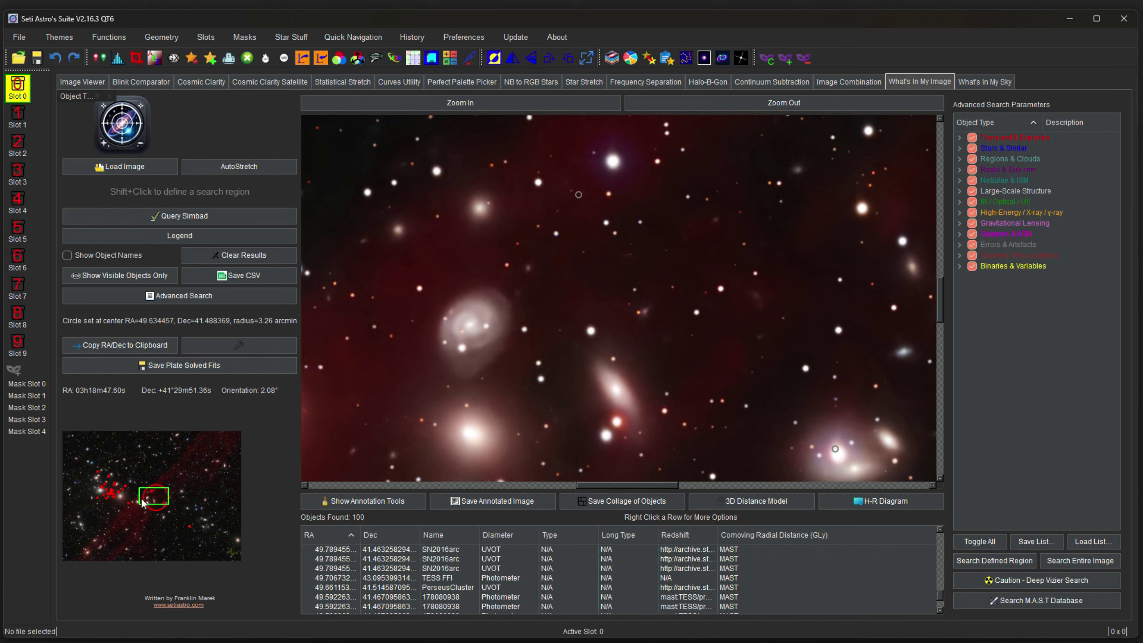
# - Look up the PerseusCluster result in the MAST portal and examine the mission, provenance and instrument filters
pyautogui.click(471, 587)
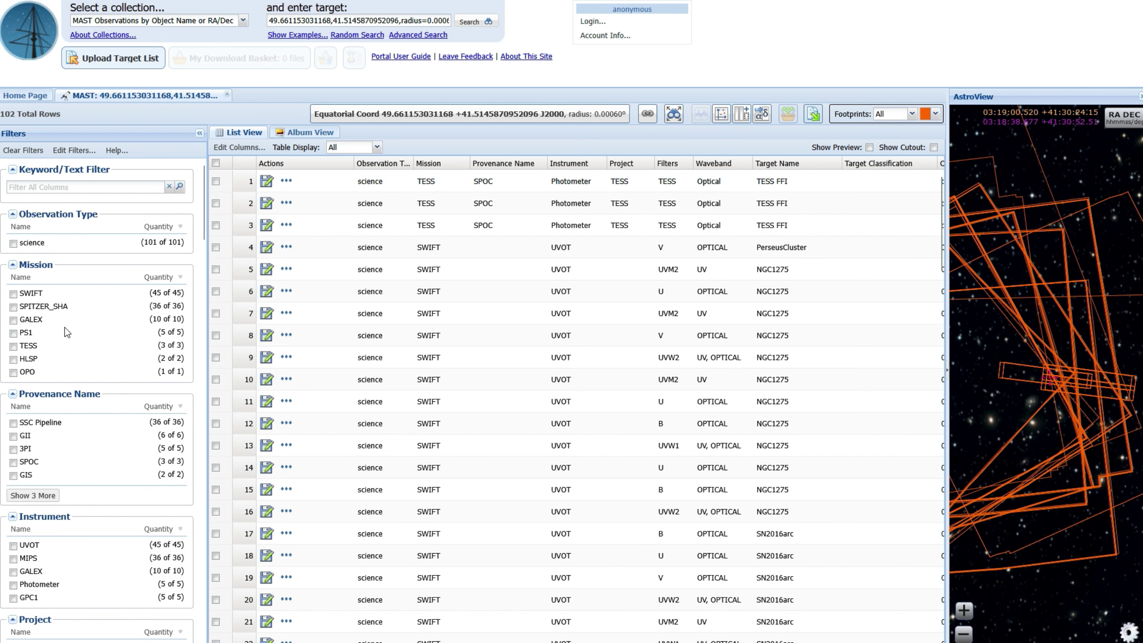
pyautogui.scroll(-1, 62, 329)
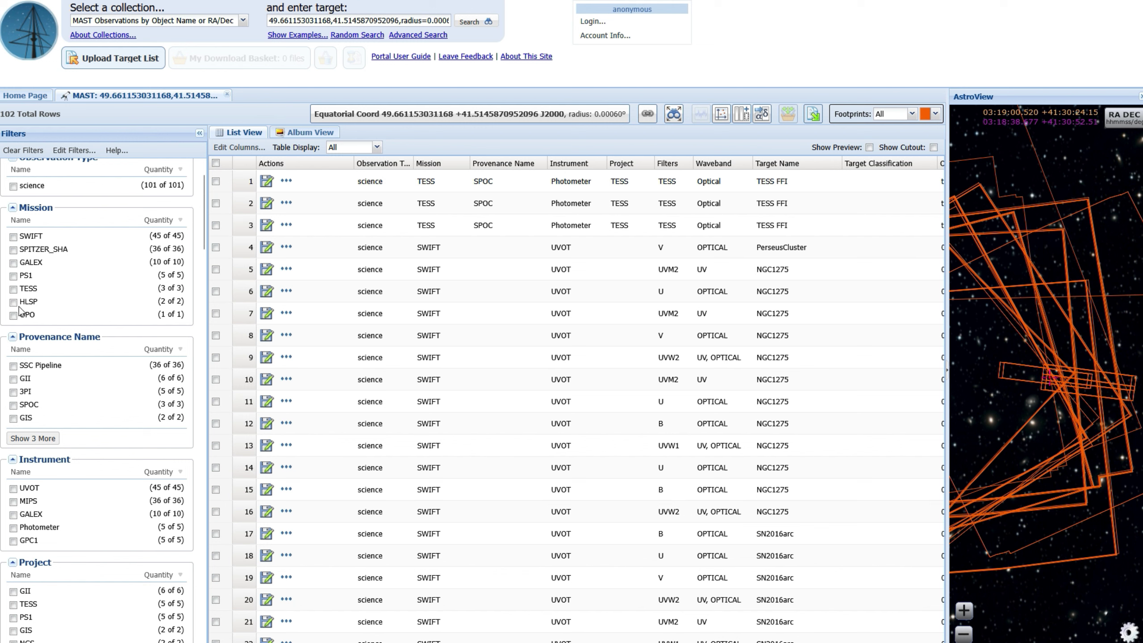
pyautogui.scroll(-1, 73, 338)
pyautogui.scroll(-4, 76, 358)
pyautogui.scroll(6, 91, 405)
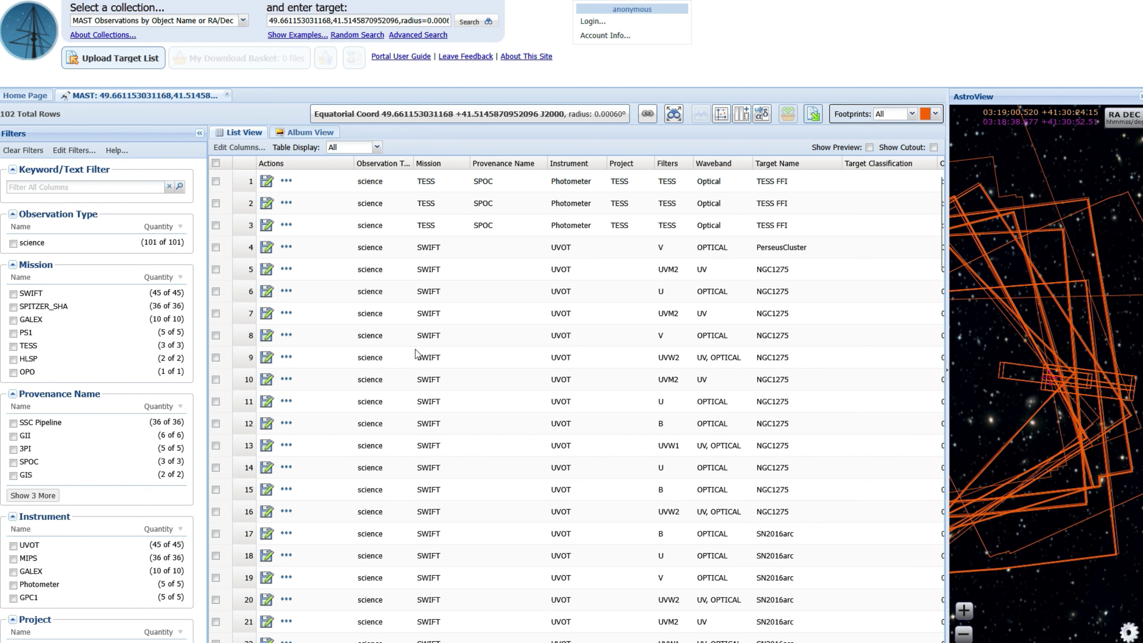
# - Examine the MAST observation list for the Swift, Spitzer, PS1, HLSP and GALEX entries and their filters and wavebands
pyautogui.scroll(-5, 387, 400)
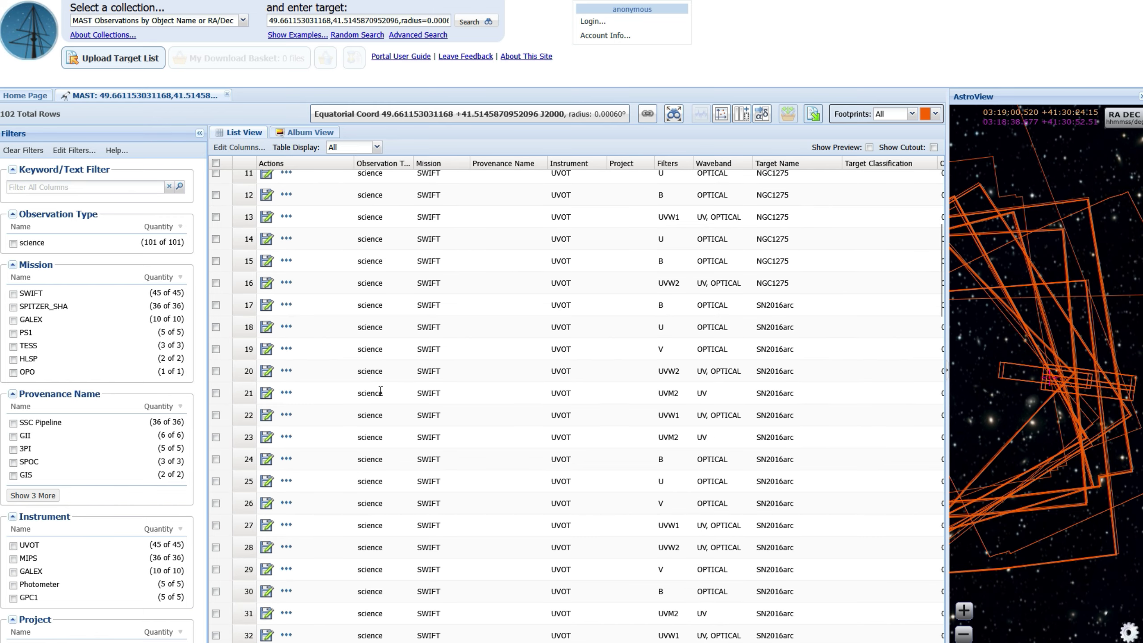
pyautogui.scroll(4, 375, 375)
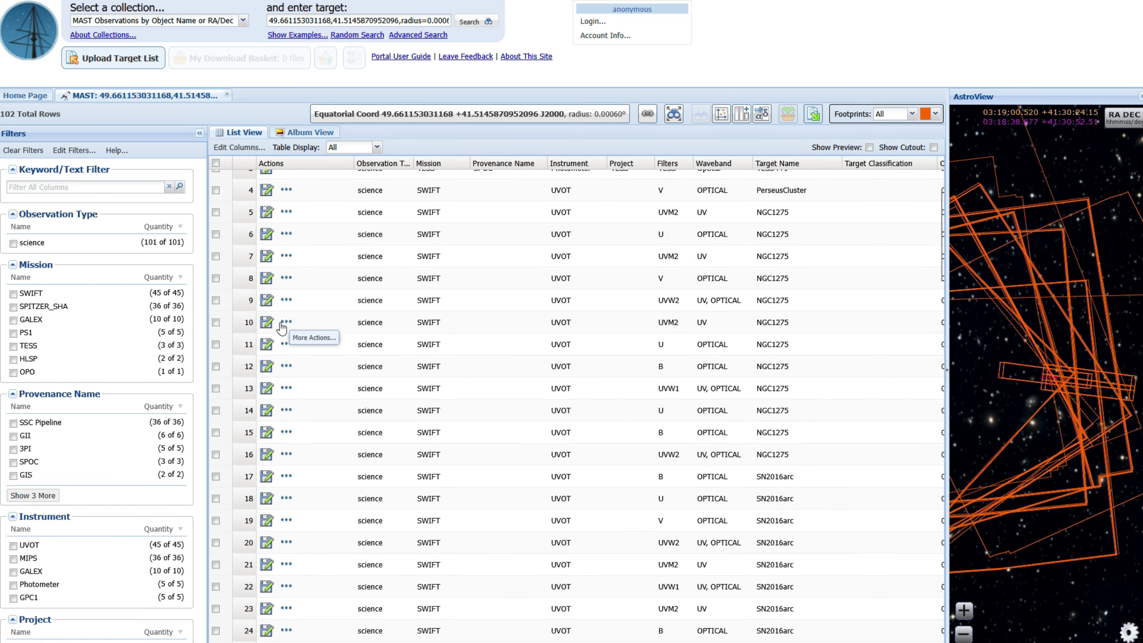
pyautogui.click(286, 321)
pyautogui.scroll(-20, 517, 315)
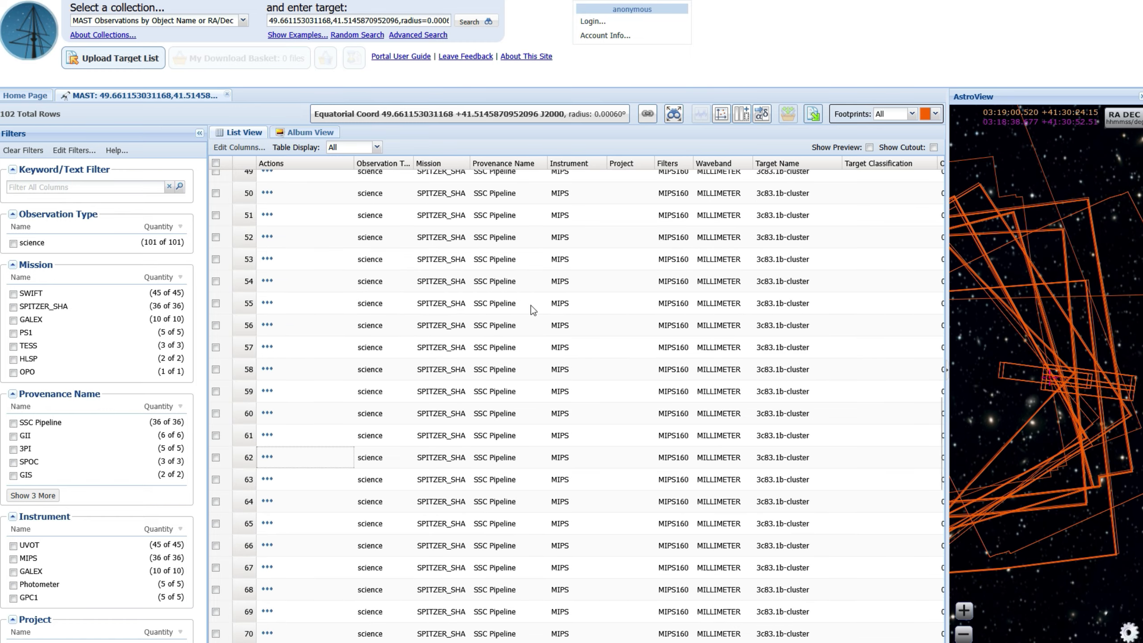
pyautogui.scroll(-8, 512, 327)
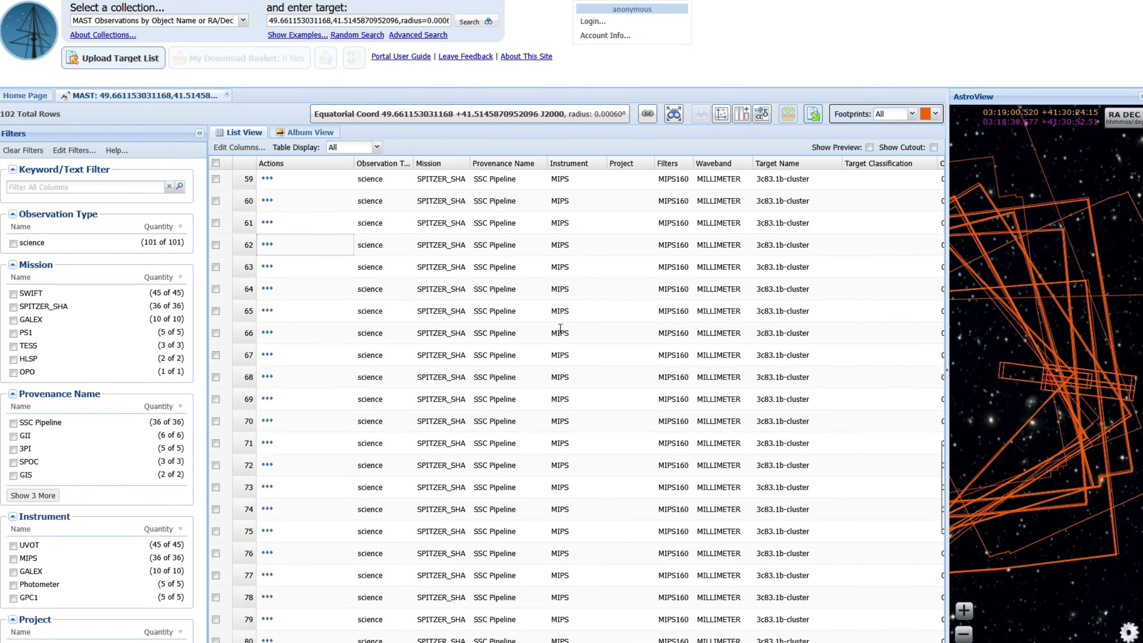
pyautogui.scroll(-3, 557, 339)
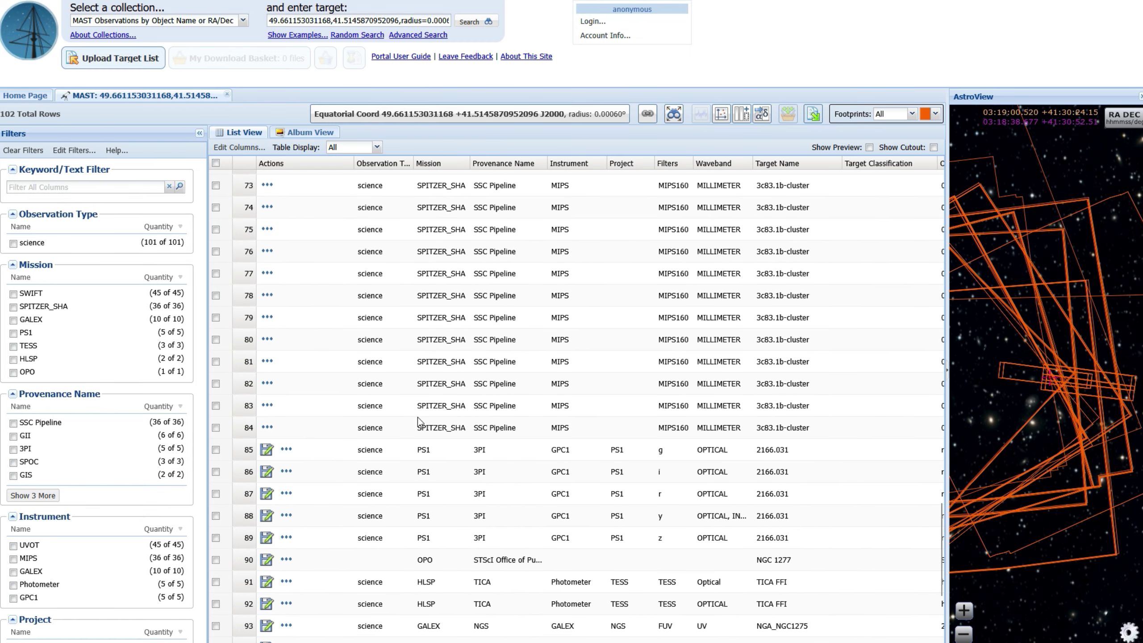
pyautogui.scroll(20, 418, 422)
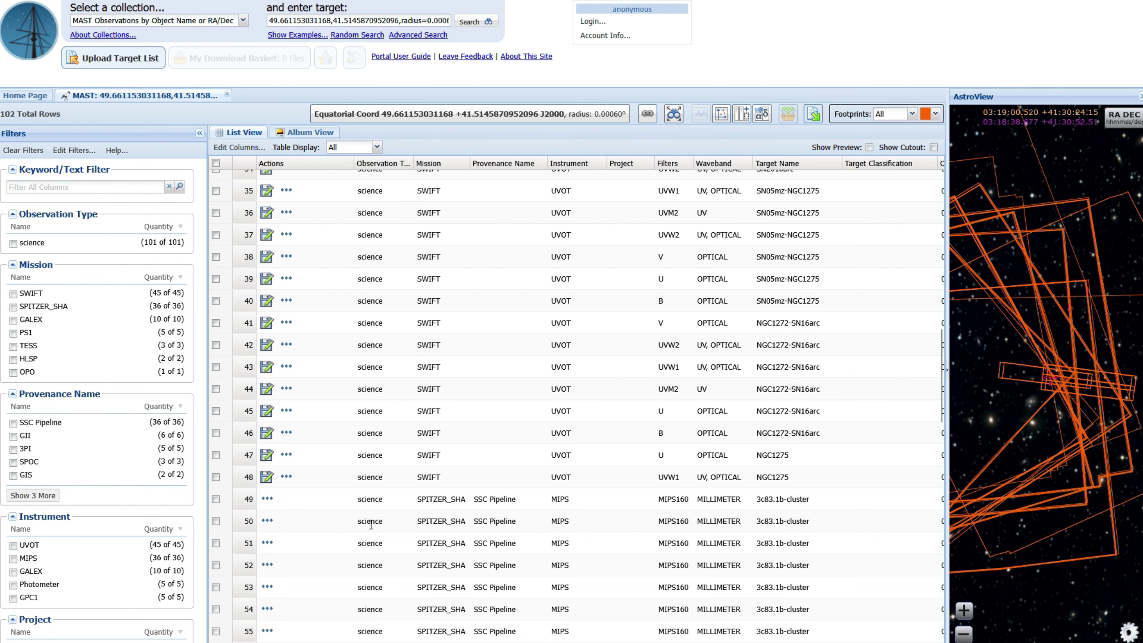
# - Download the Swift UVOT observation of NGC1272-SN16arc in the UVW2 filter and open the downloaded file
pyautogui.scroll(-1, 572, 394)
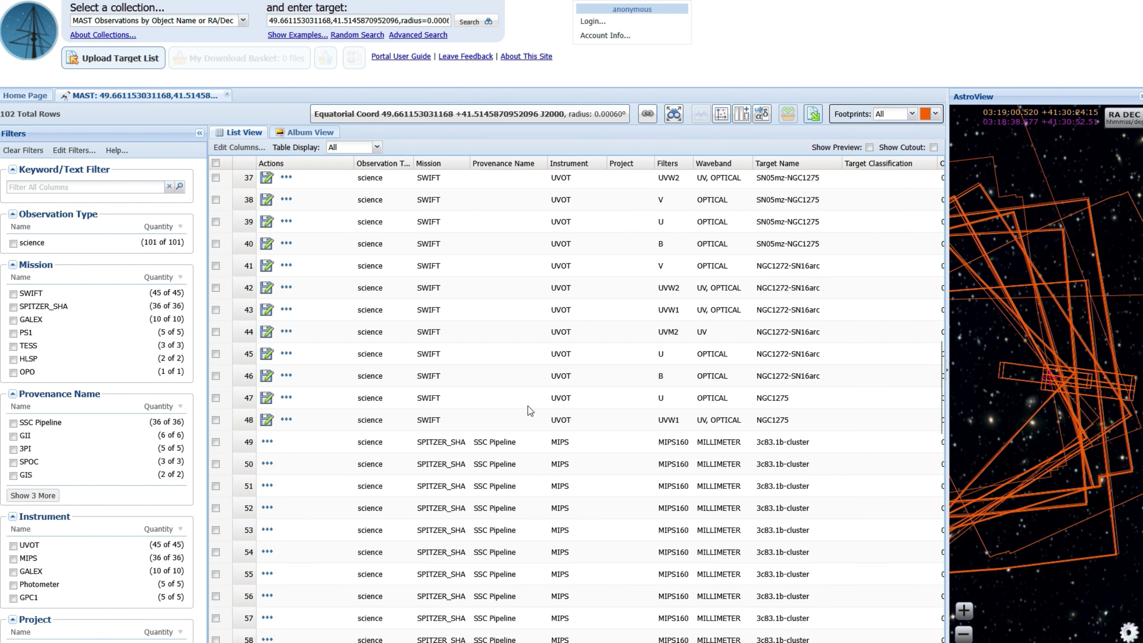
pyautogui.click(267, 289)
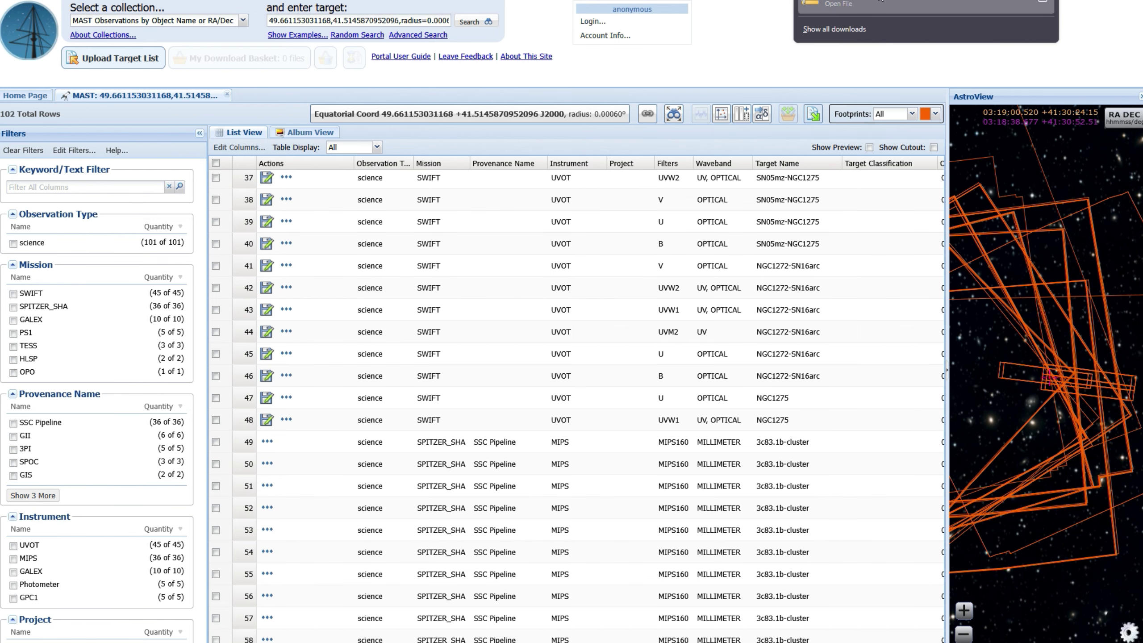
pyautogui.click(849, 11)
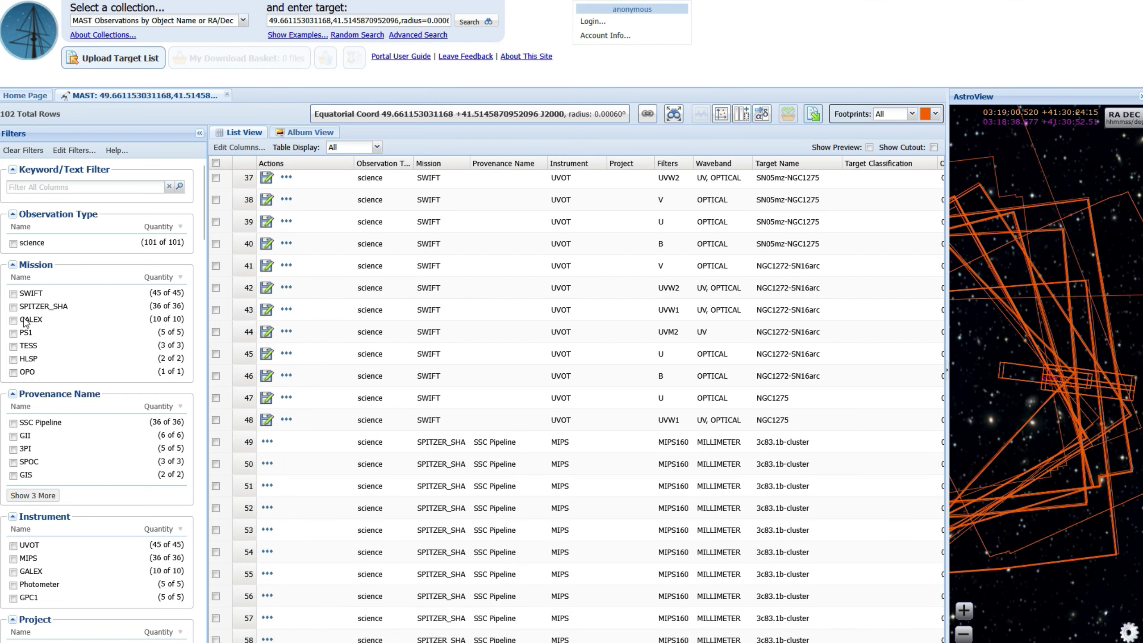
# - Filter the observations to the HLSP mission and try to download the second TICA FFI data product
pyautogui.click(13, 359)
pyautogui.click(266, 206)
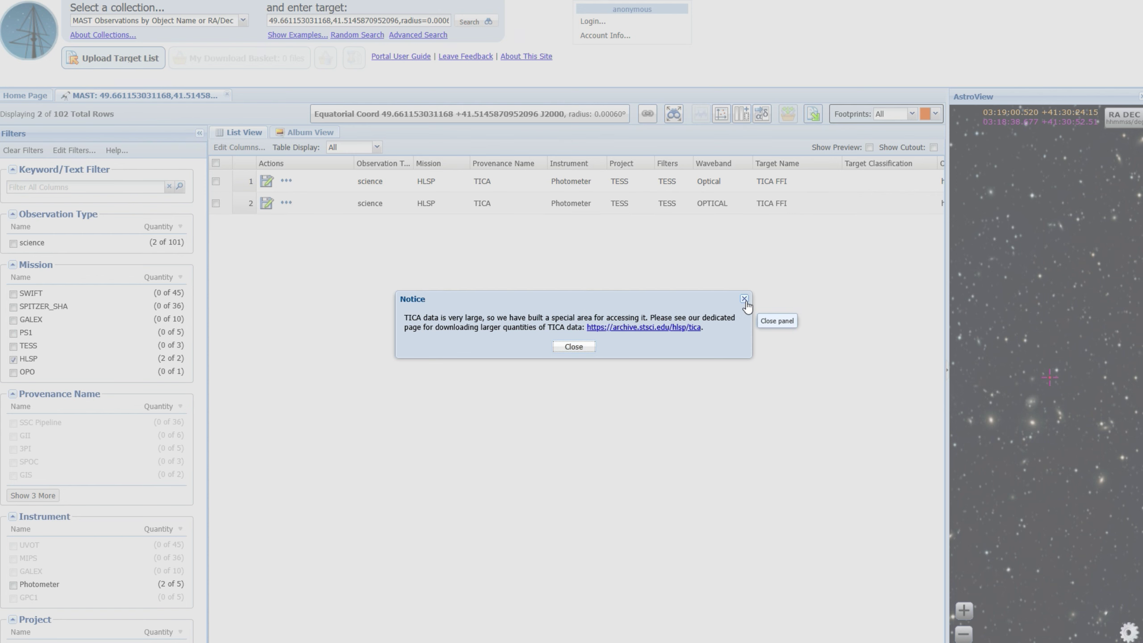
pyautogui.click(744, 299)
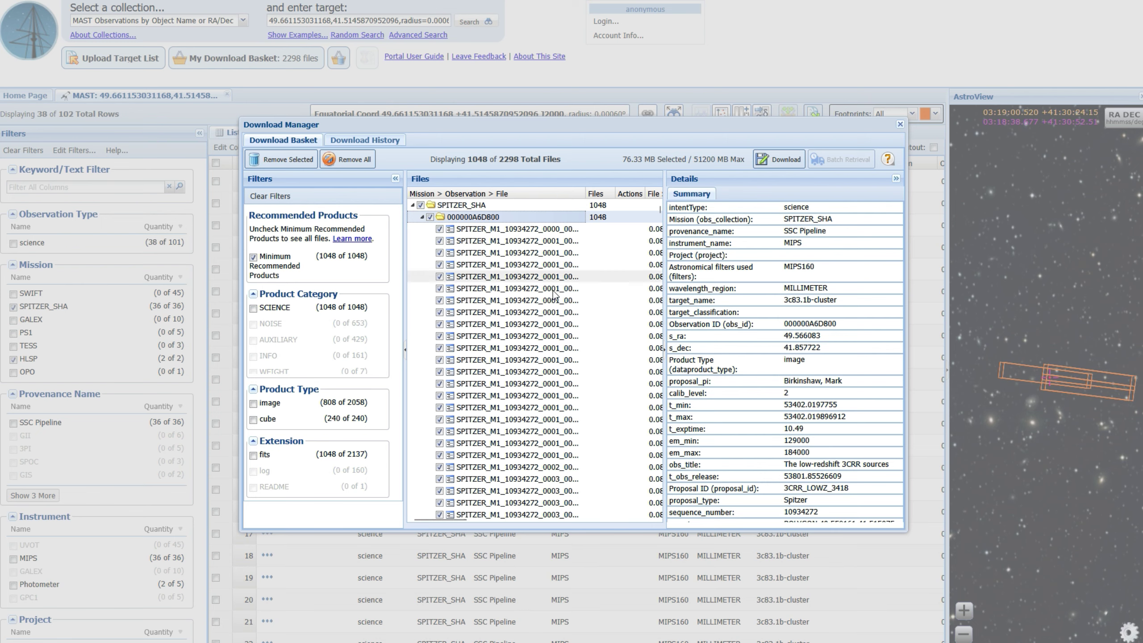
# - Download the SPITZER_SHA files in the basket, inspect the file links in the manifest, and close the Download Manager
pyautogui.click(778, 160)
pyautogui.click(563, 343)
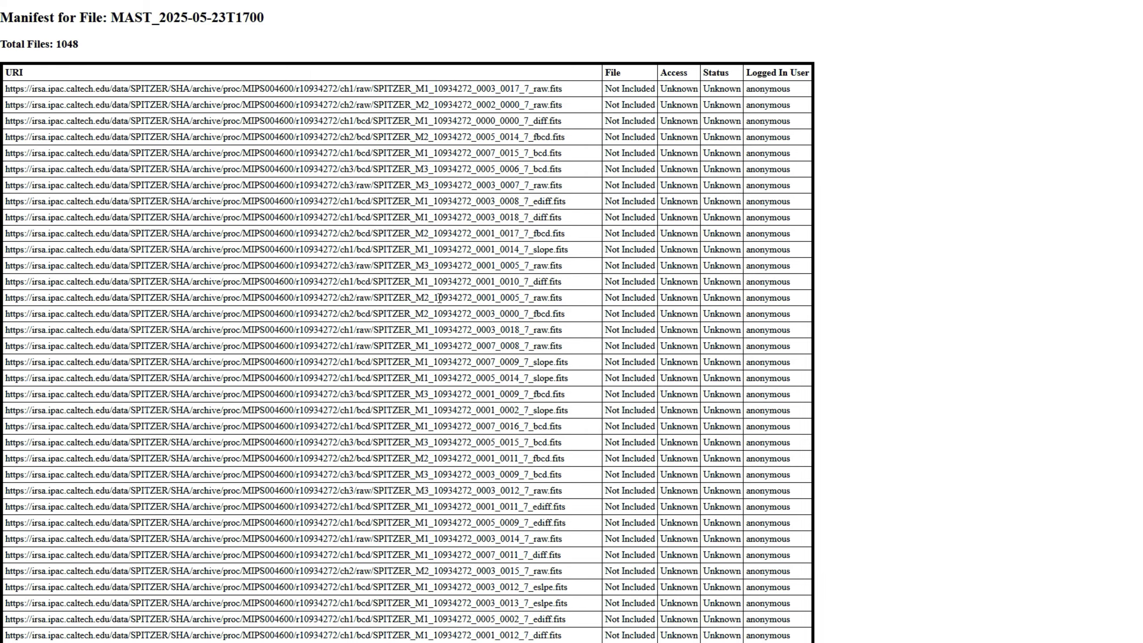
pyautogui.scroll(-5, 446, 310)
pyautogui.scroll(-4, 446, 307)
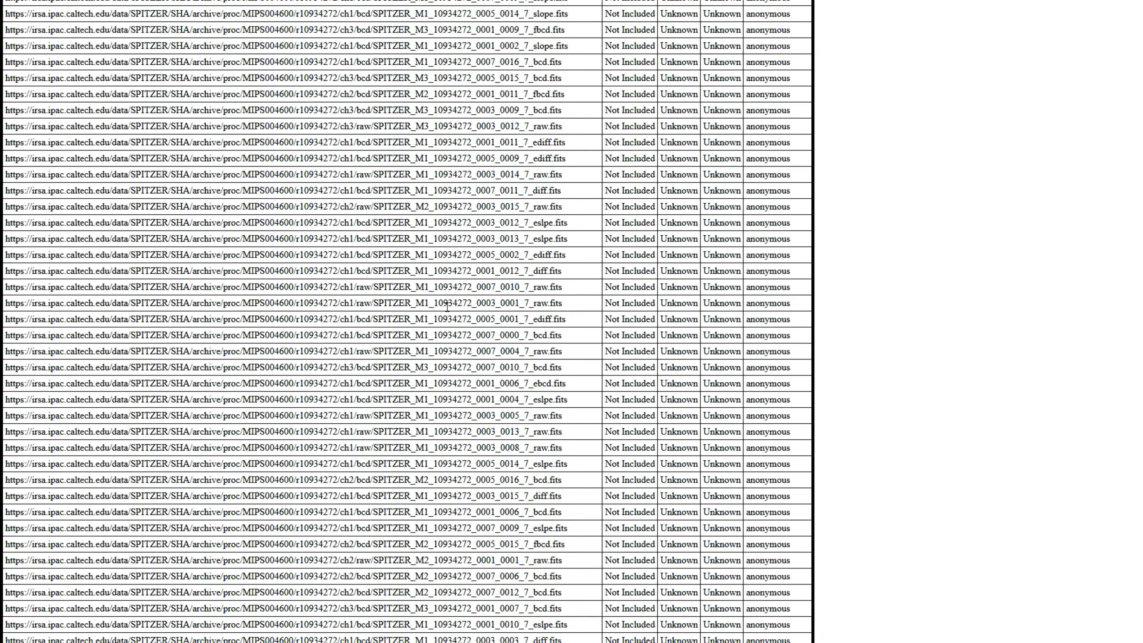
pyautogui.moveTo(576, 372); pyautogui.dragTo(5, 370)
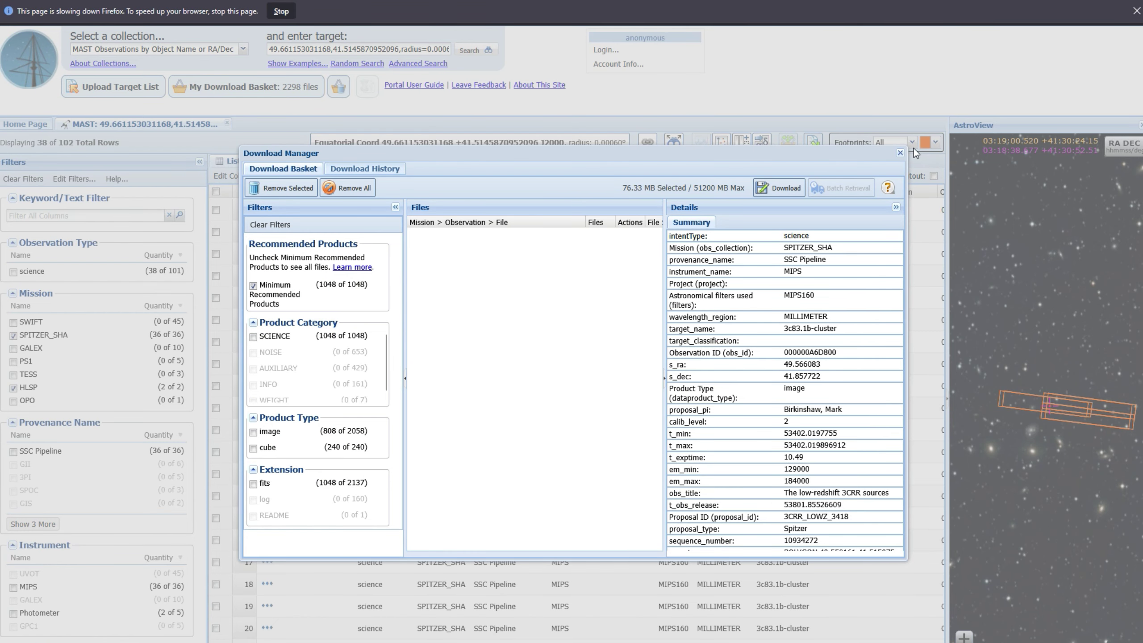
pyautogui.click(900, 154)
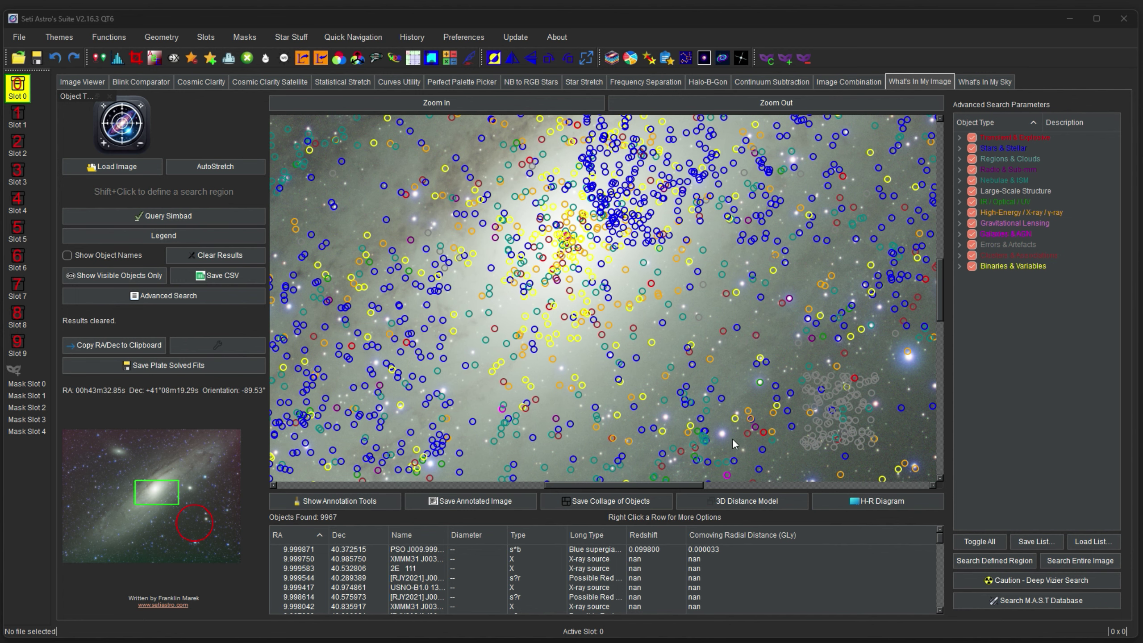
# - Configure the Andromeda image's 3D distance model with image-based object colours and a Z-axis height of 0.90
pyautogui.click(761, 500)
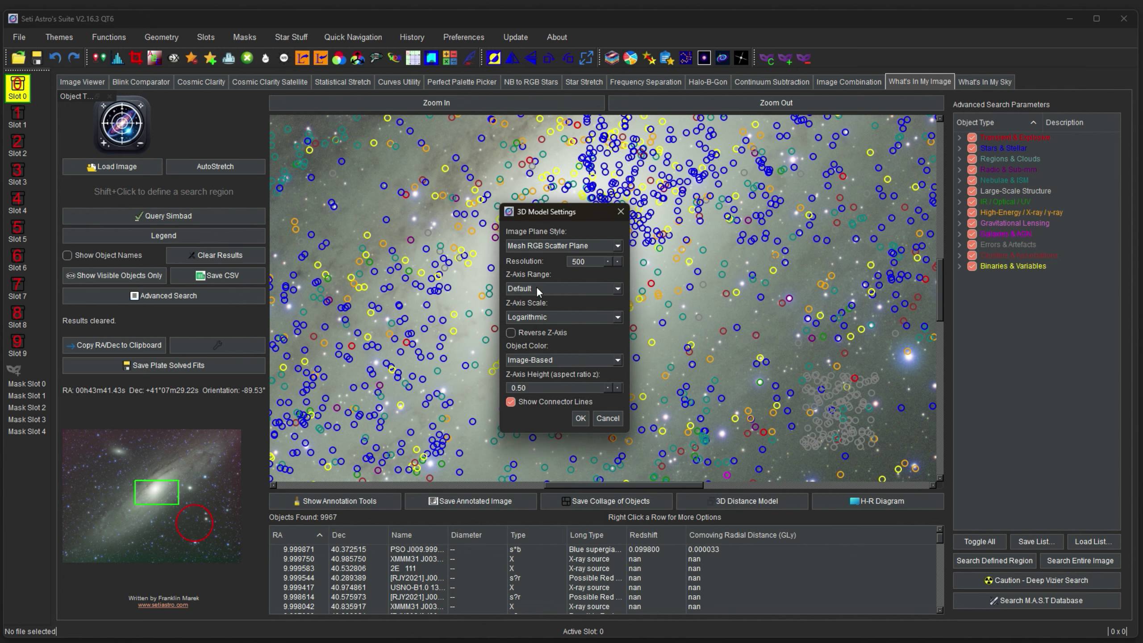
pyautogui.click(544, 360)
pyautogui.click(537, 380)
pyautogui.click(526, 363)
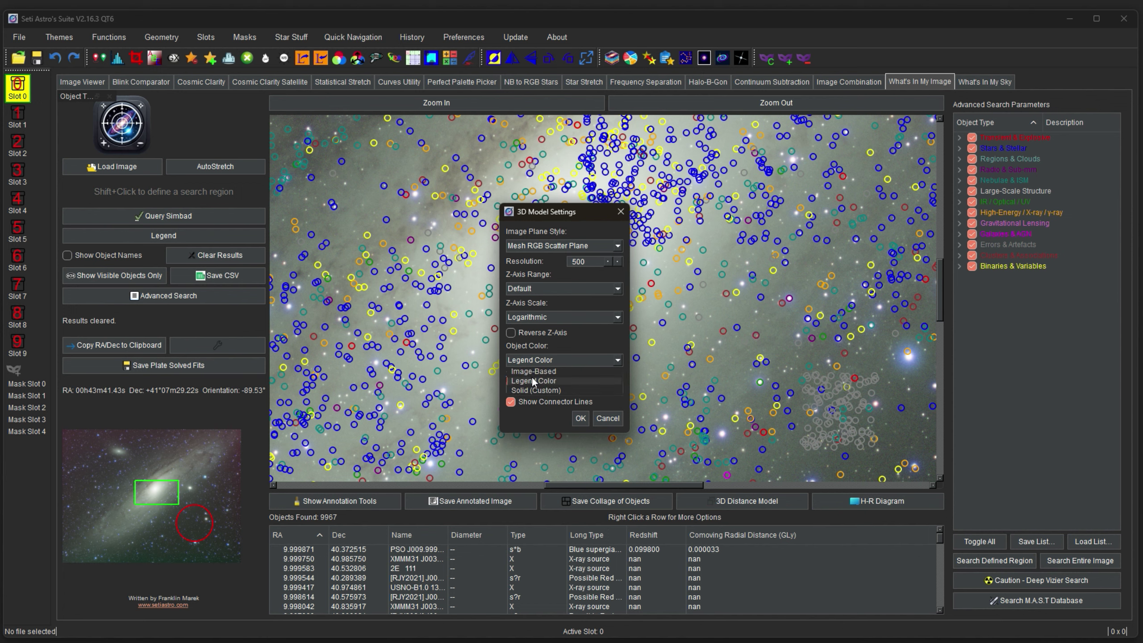
pyautogui.click(526, 372)
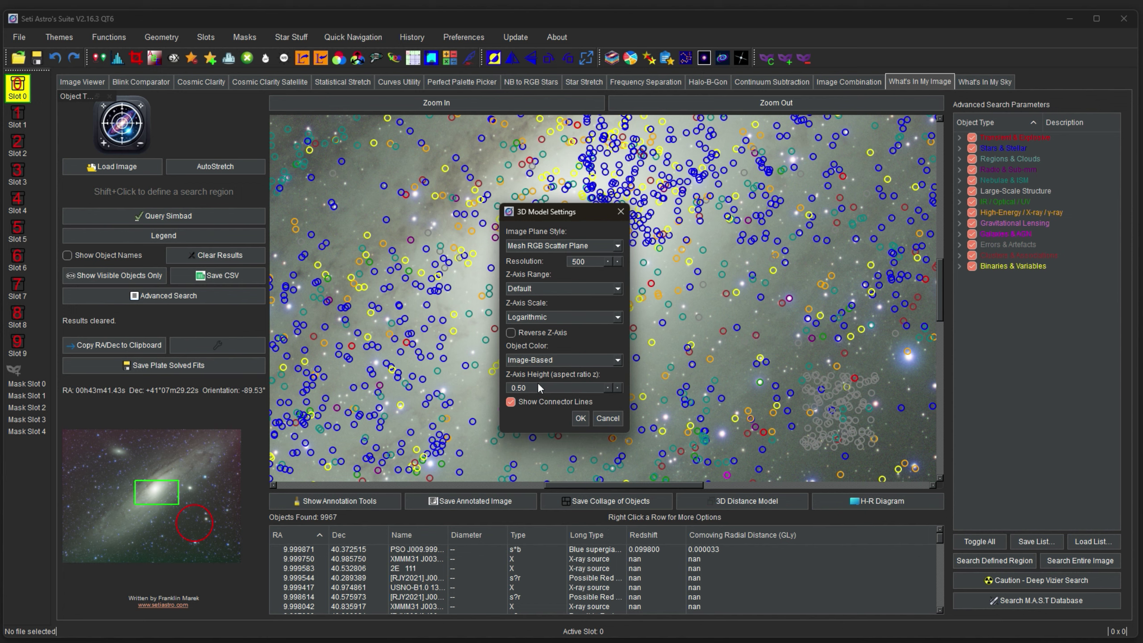
pyautogui.moveTo(518, 387); pyautogui.dragTo(535, 386)
# - Set the Z-axis range to Min-Max, turn off the connector lines, and generate the 3D distance model
pyautogui.click(548, 286)
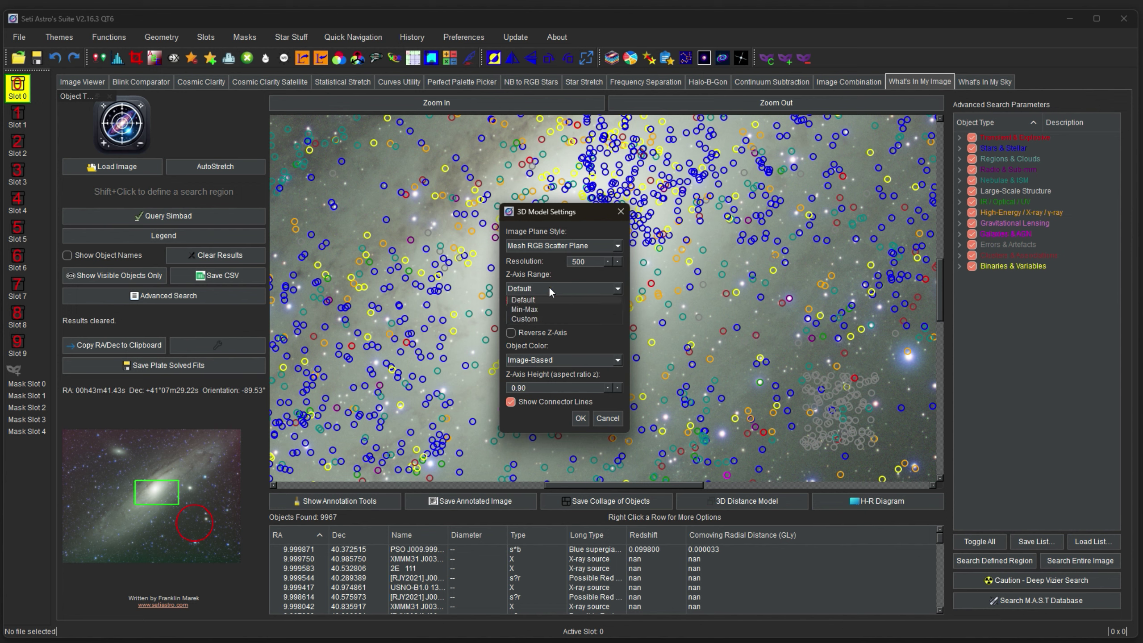
pyautogui.click(545, 309)
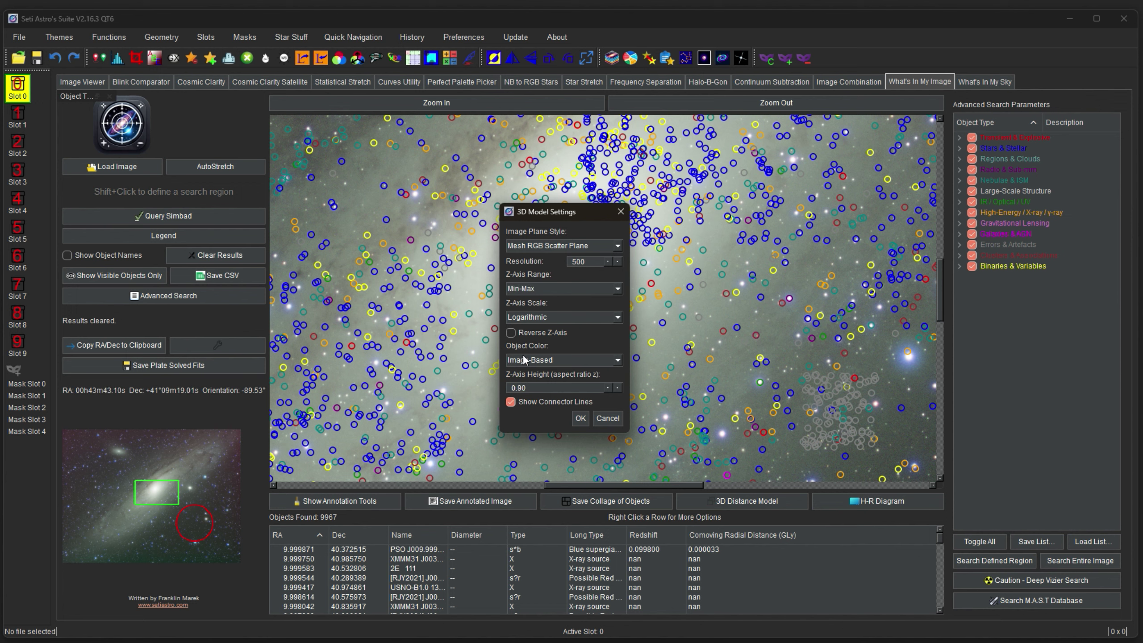
pyautogui.click(511, 402)
pyautogui.click(580, 418)
pyautogui.moveTo(699, 411); pyautogui.dragTo(506, 372)
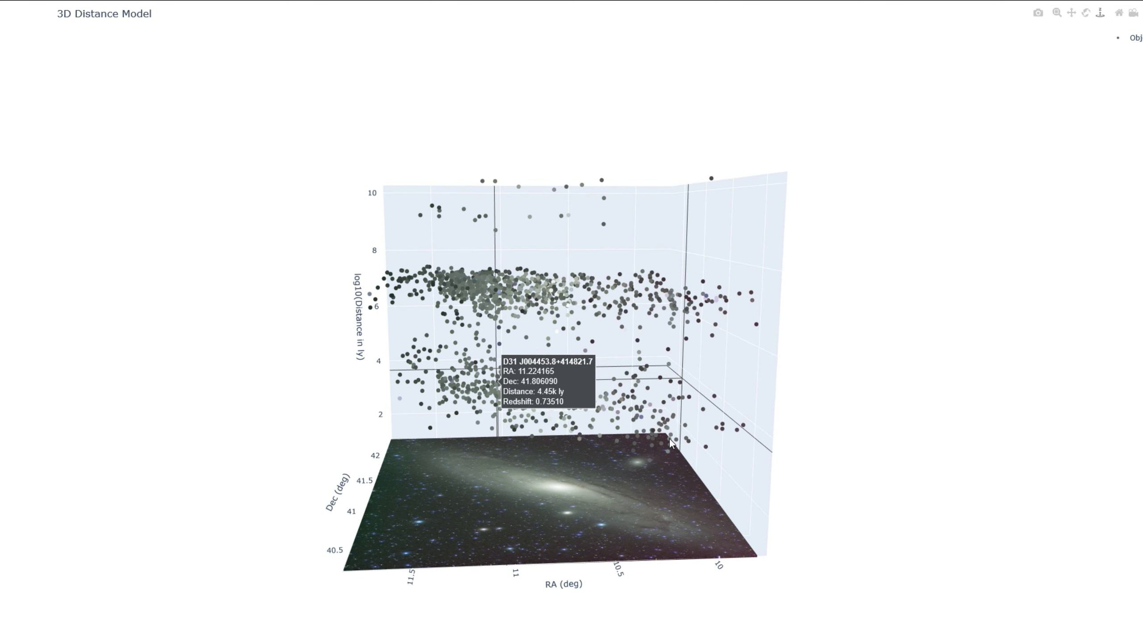
# - Examine the objects in the Min-Max 3D distance model from the side and from above the Andromeda image plane
pyautogui.moveTo(668, 434); pyautogui.dragTo(663, 231)
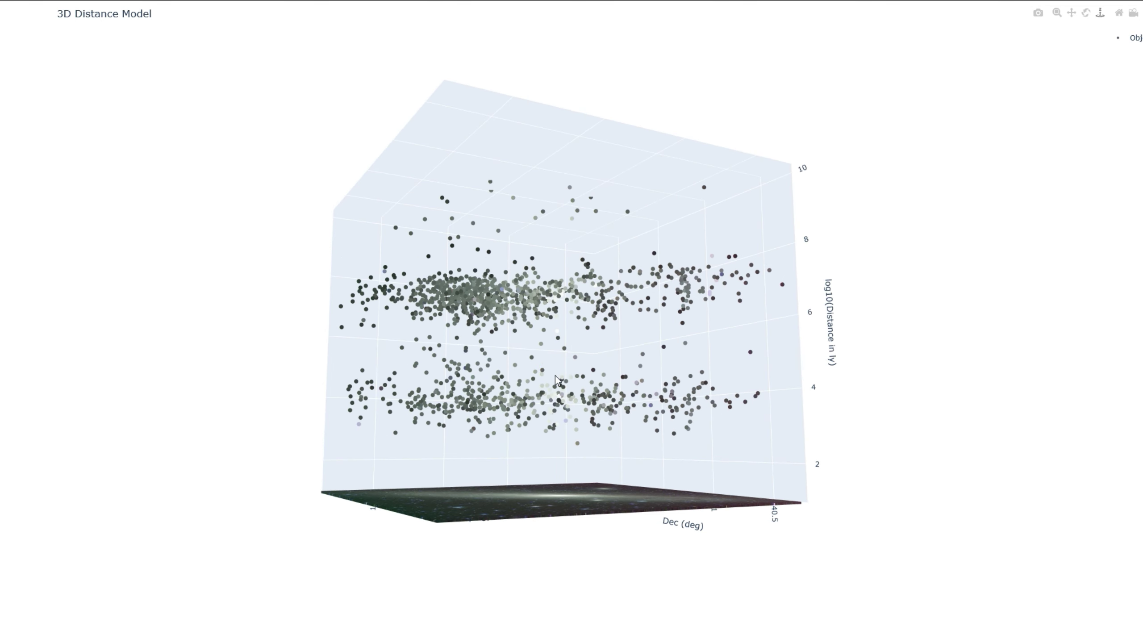
pyautogui.doubleClick(541, 425)
pyautogui.moveTo(540, 427); pyautogui.dragTo(348, 386)
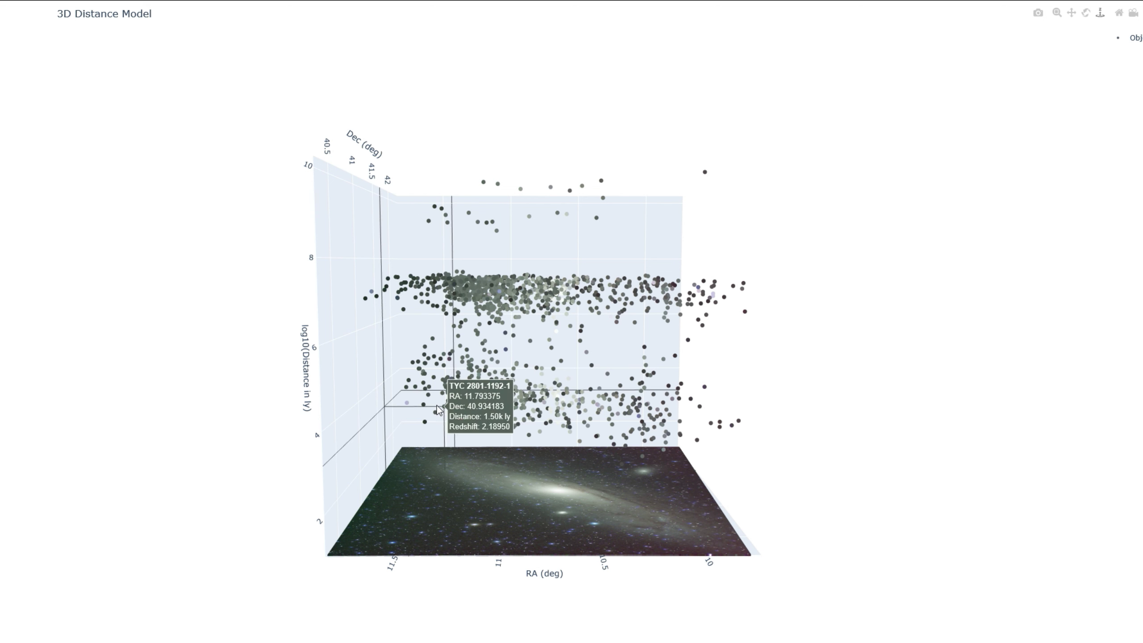
pyautogui.moveTo(450, 416); pyautogui.dragTo(433, 408)
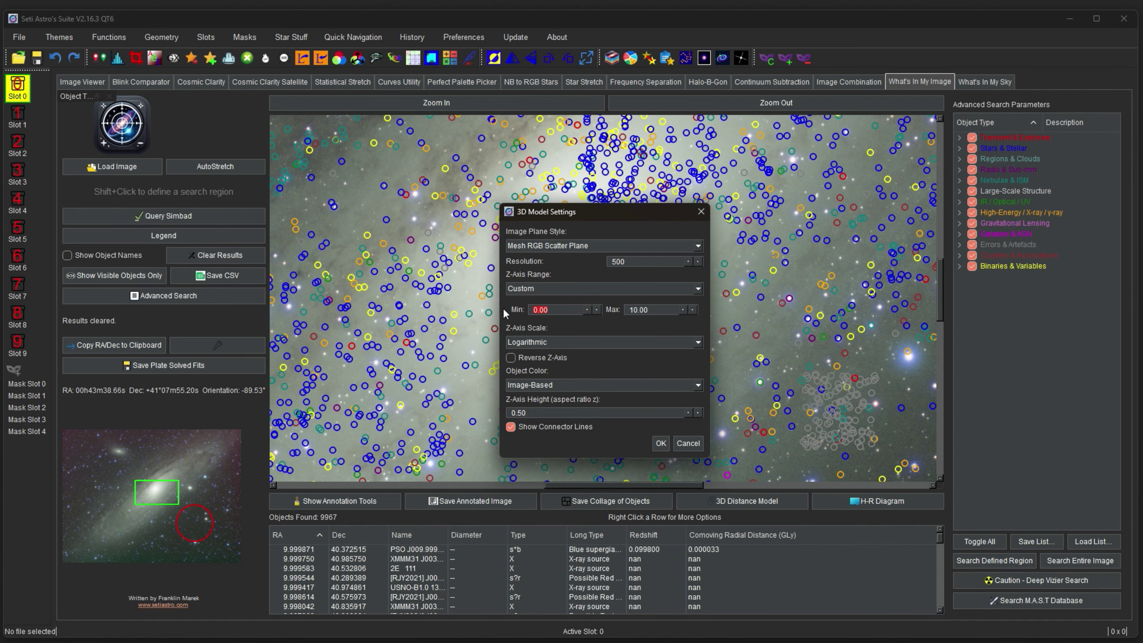
# - Set the 3D model's custom Z-axis range to a minimum of 5 and a maximum of 8, and generate the model
pyautogui.click(664, 310)
pyautogui.hotkey('ctrl', 'a')
pyautogui.write('8')
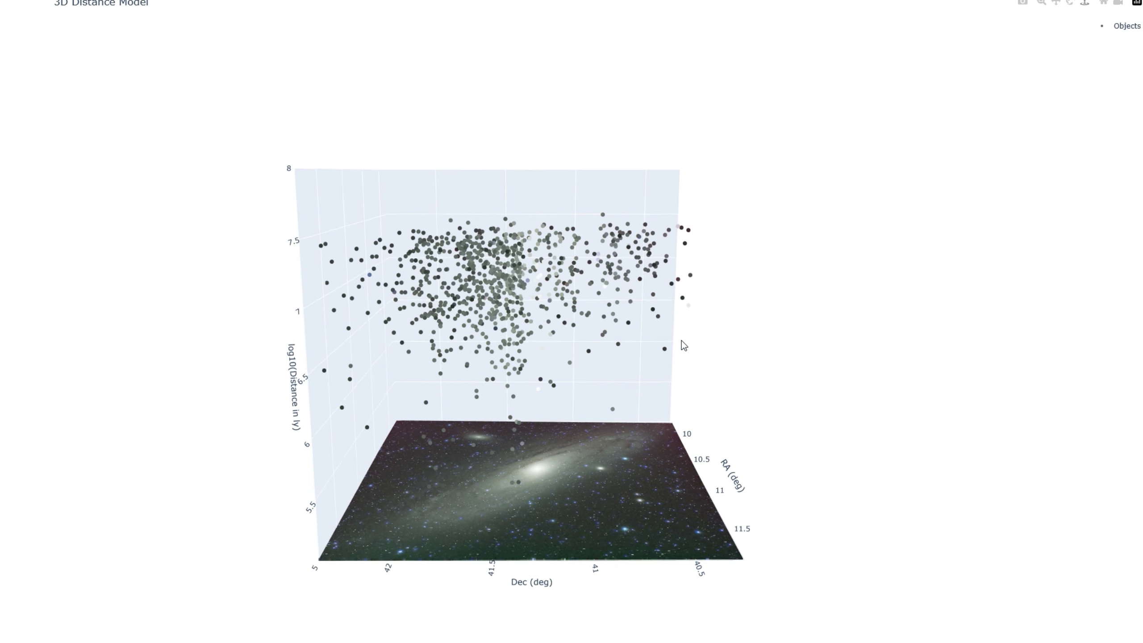
# - Examine the restricted-range 3D distance model from several angles and read the distance details of objects near the Andromeda image plane
pyautogui.moveTo(681, 340); pyautogui.dragTo(540, 297)
pyautogui.moveTo(491, 252)
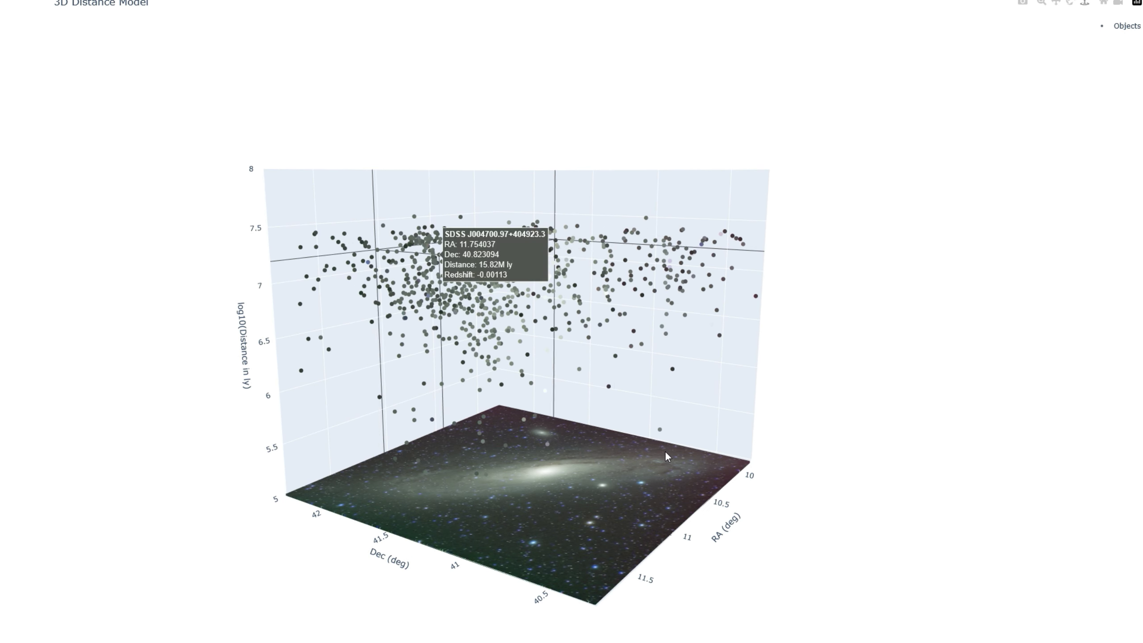
pyautogui.moveTo(705, 449)
pyautogui.mouseDown()
pyautogui.moveTo(722, 450)
pyautogui.moveTo(711, 446)
pyautogui.mouseUp()
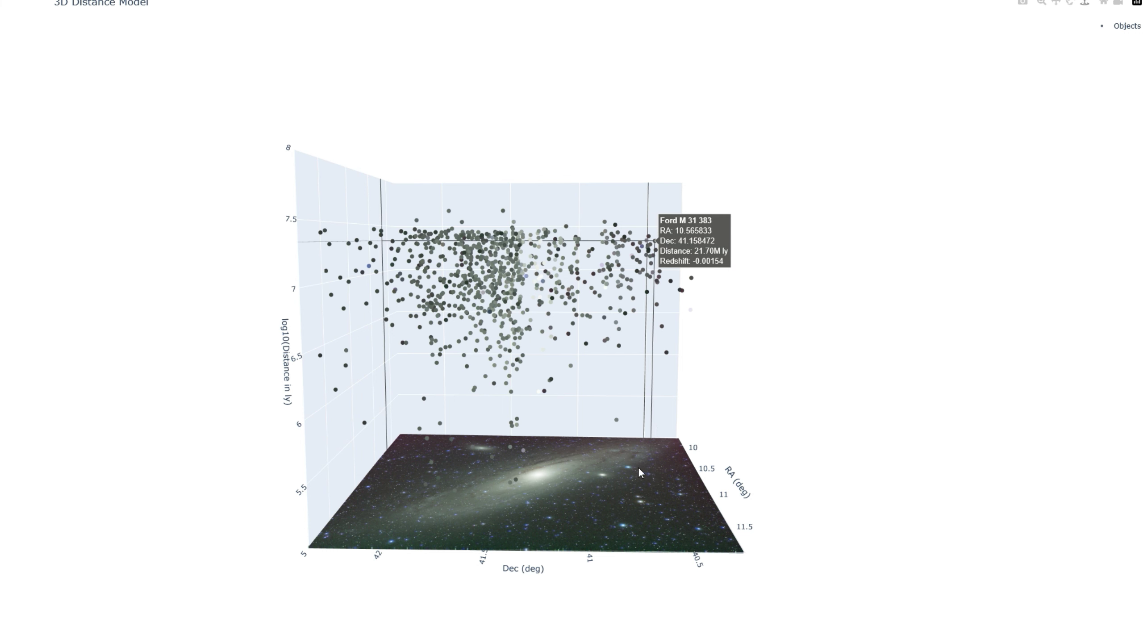
pyautogui.doubleClick(562, 494)
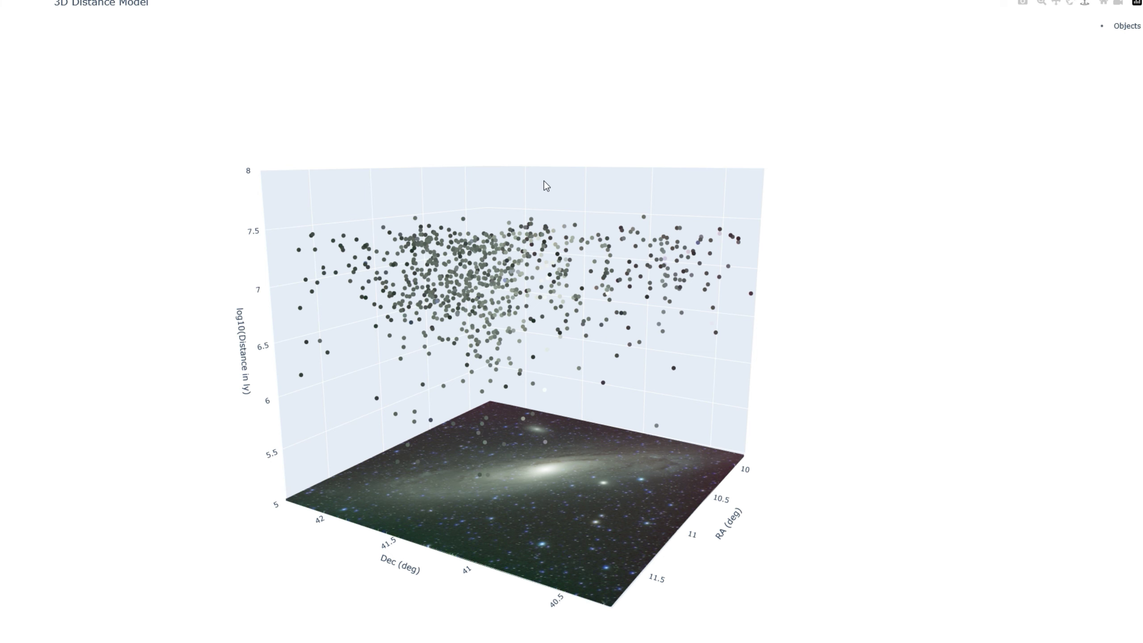
pyautogui.moveTo(619, 474); pyautogui.dragTo(631, 472)
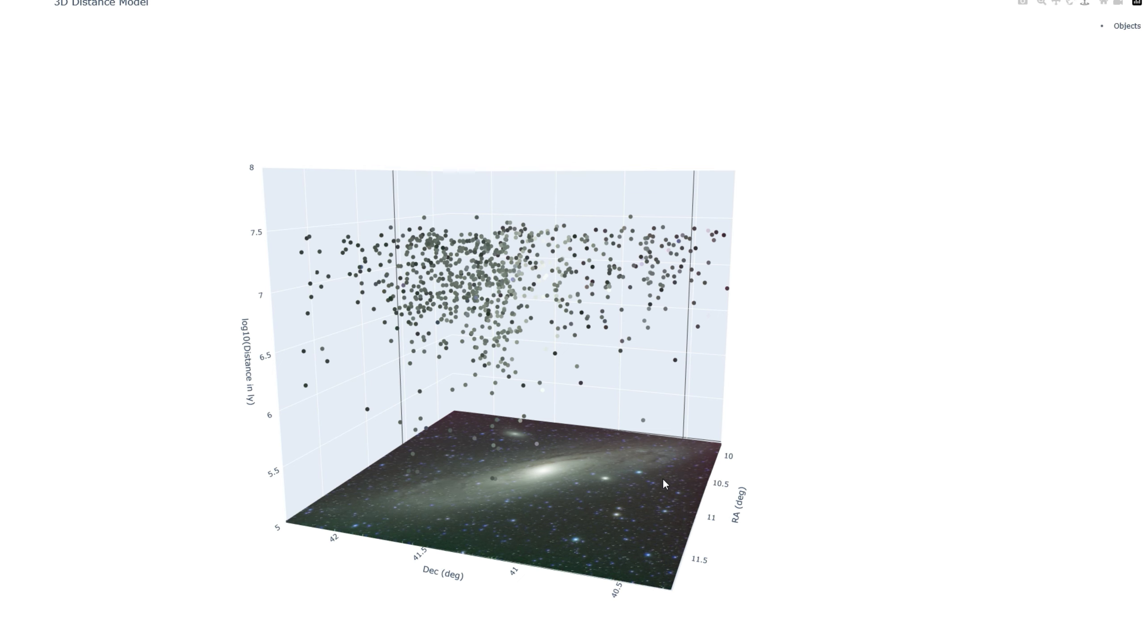
pyautogui.click(638, 479)
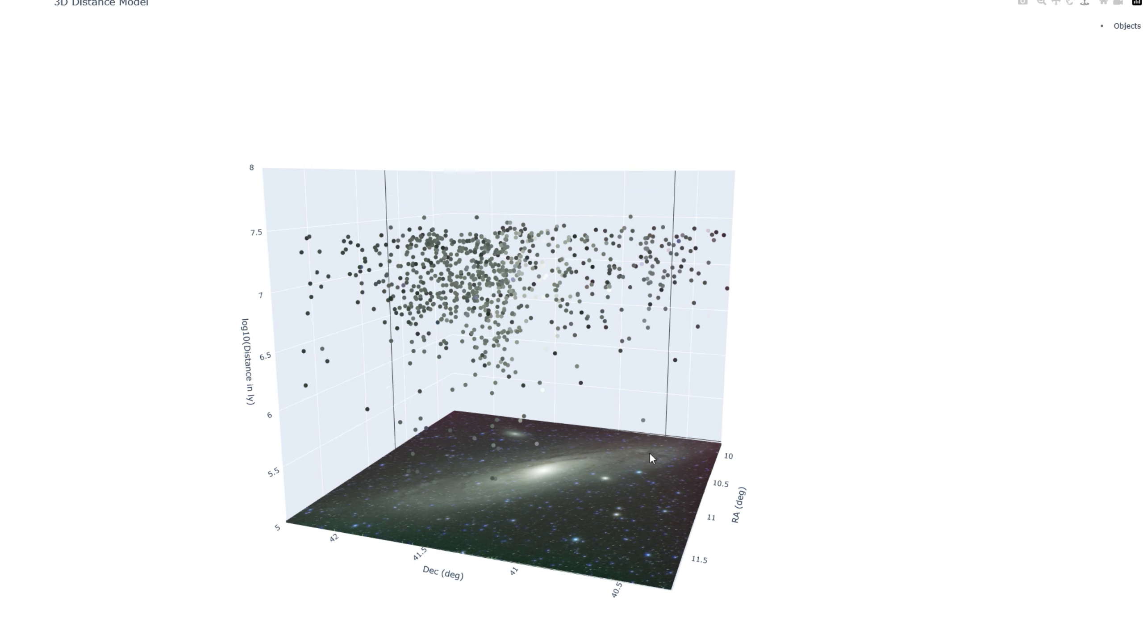
pyautogui.moveTo(649, 452); pyautogui.dragTo(497, 425)
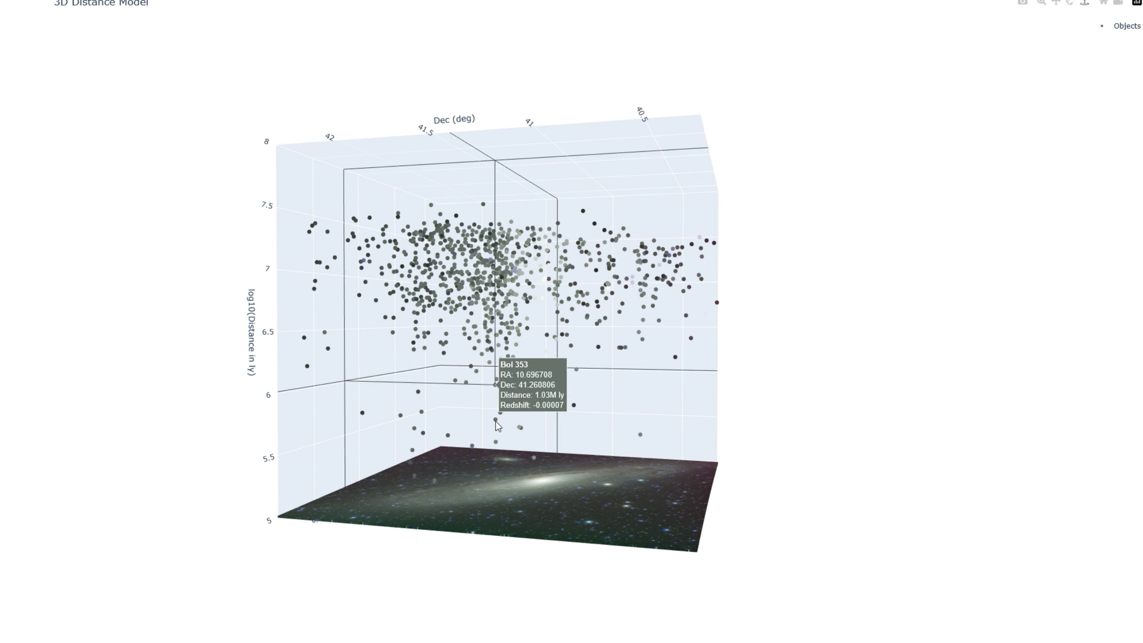
pyautogui.moveTo(502, 436)
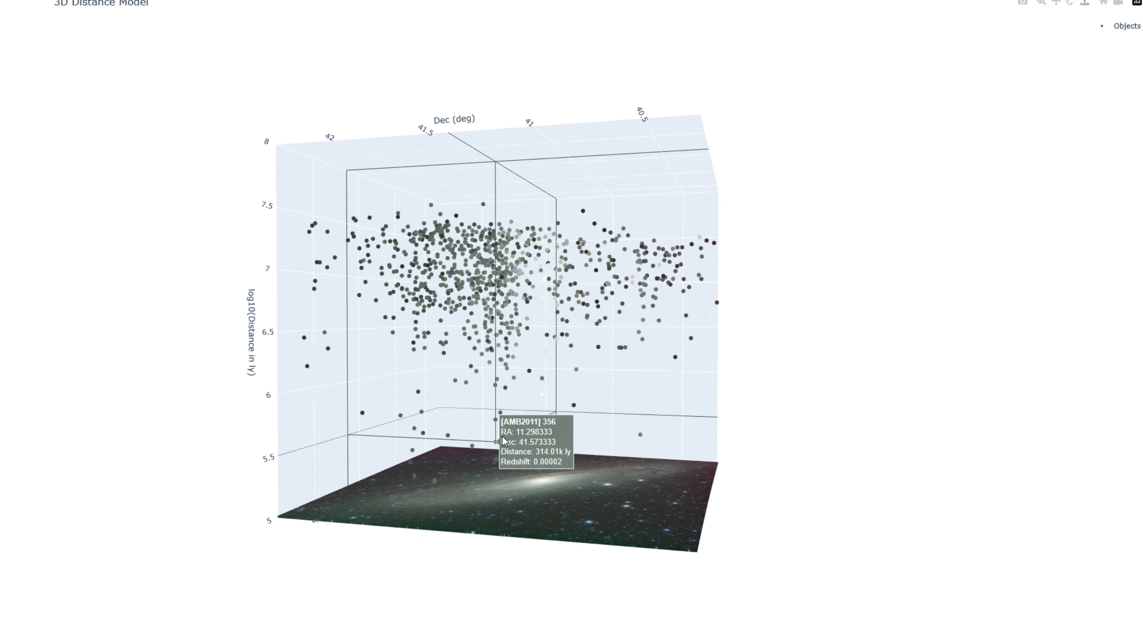
pyautogui.click(709, 344)
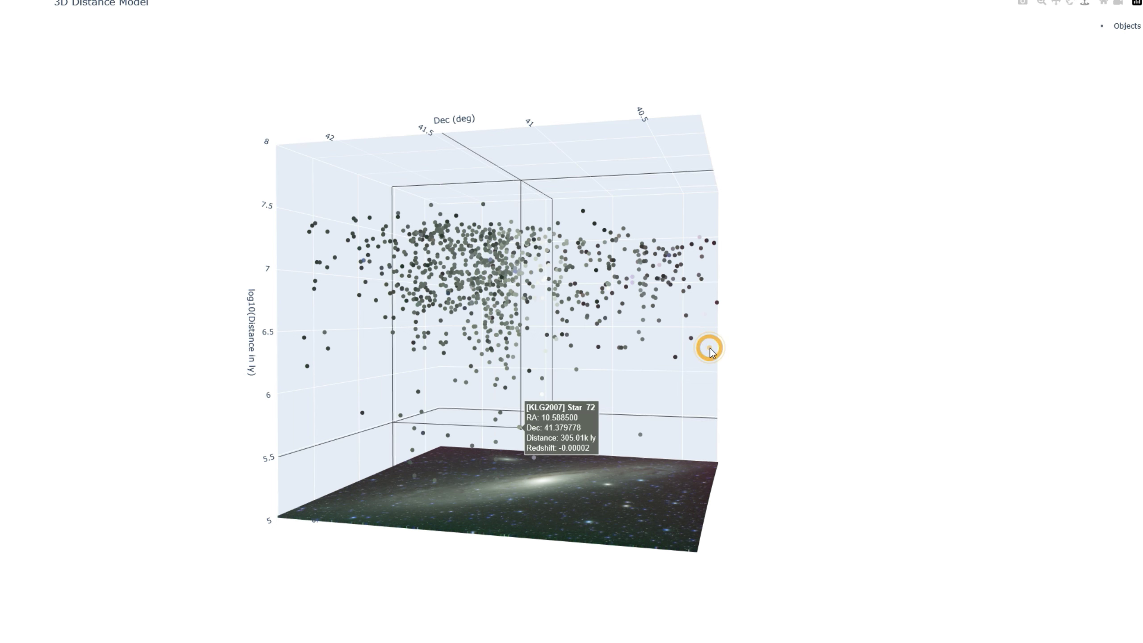
pyautogui.doubleClick(667, 371)
pyautogui.moveTo(667, 372); pyautogui.dragTo(654, 368)
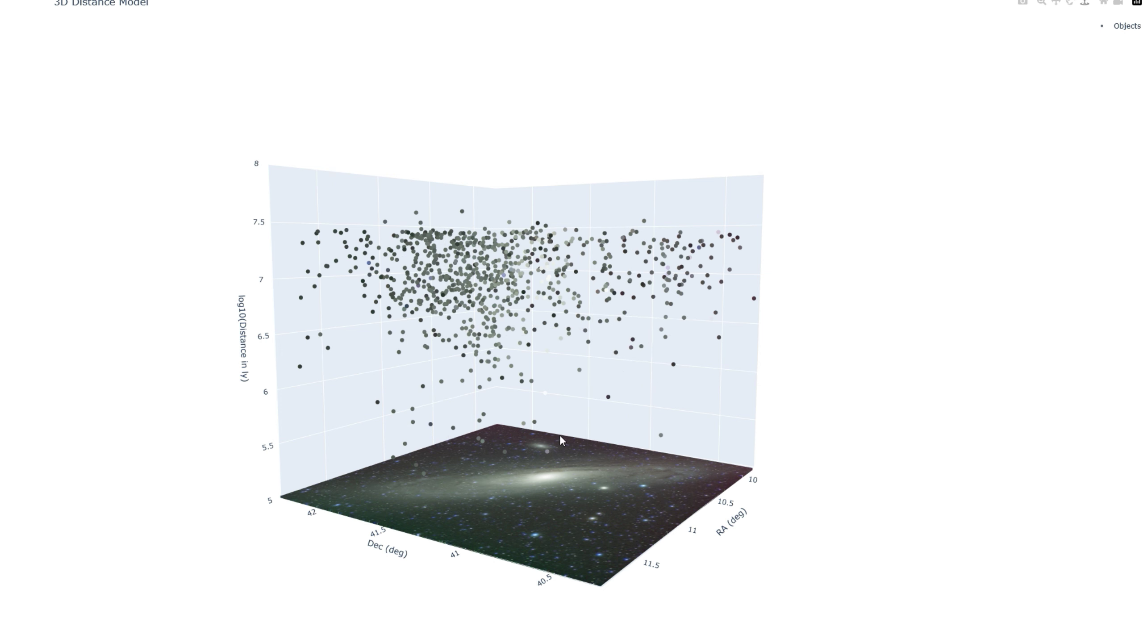
pyautogui.moveTo(708, 410); pyautogui.dragTo(568, 417)
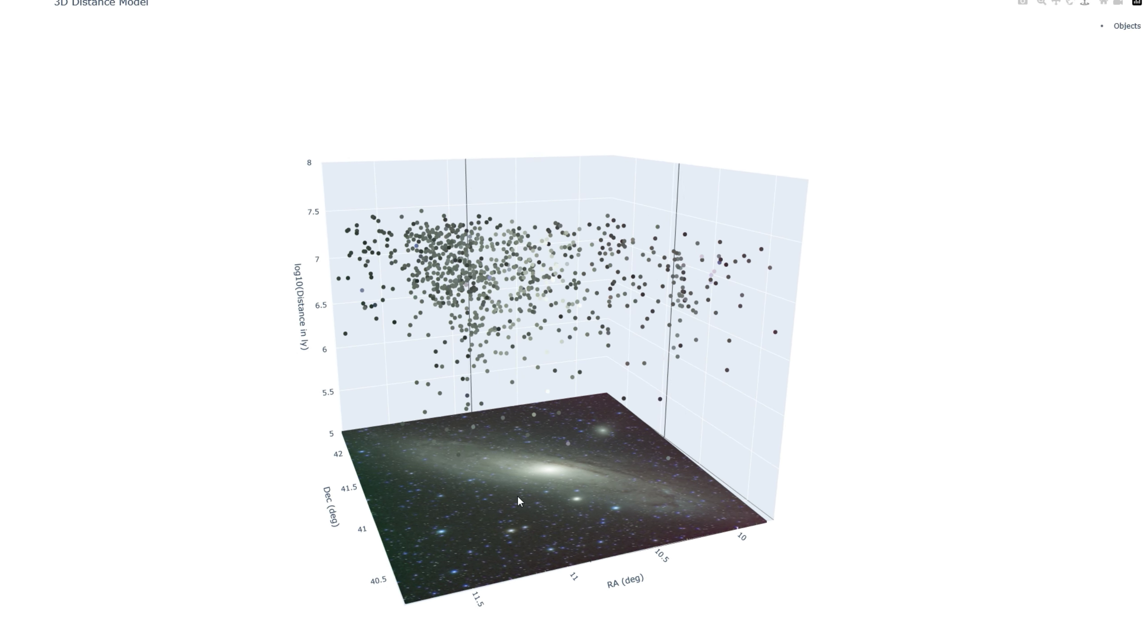